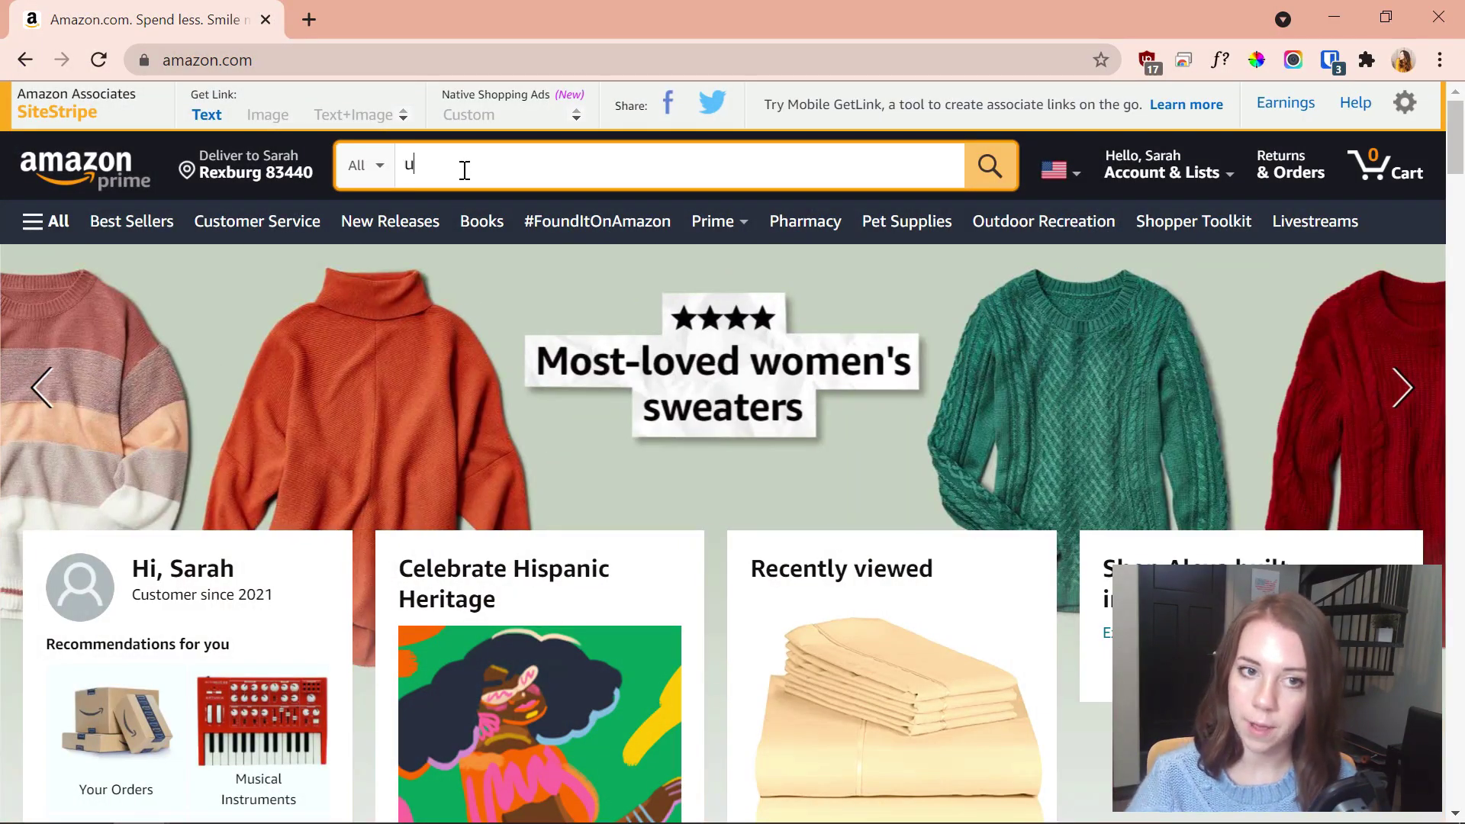
Search Amazon for 'unicorn composition notebook', browse the listings, and bring up the browser extensions
text(nicorn composition)
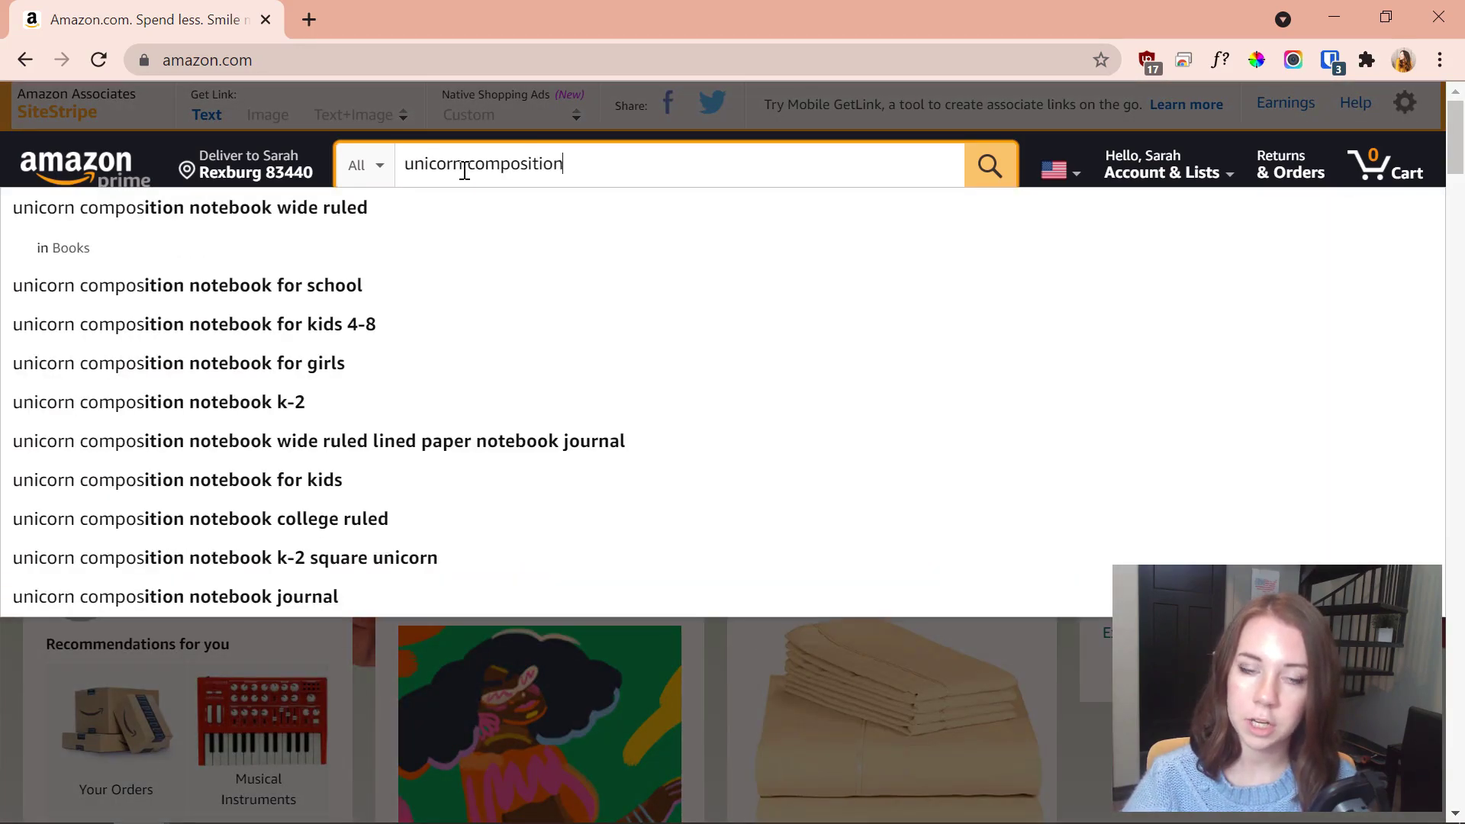
text( notebook)
key(Return)
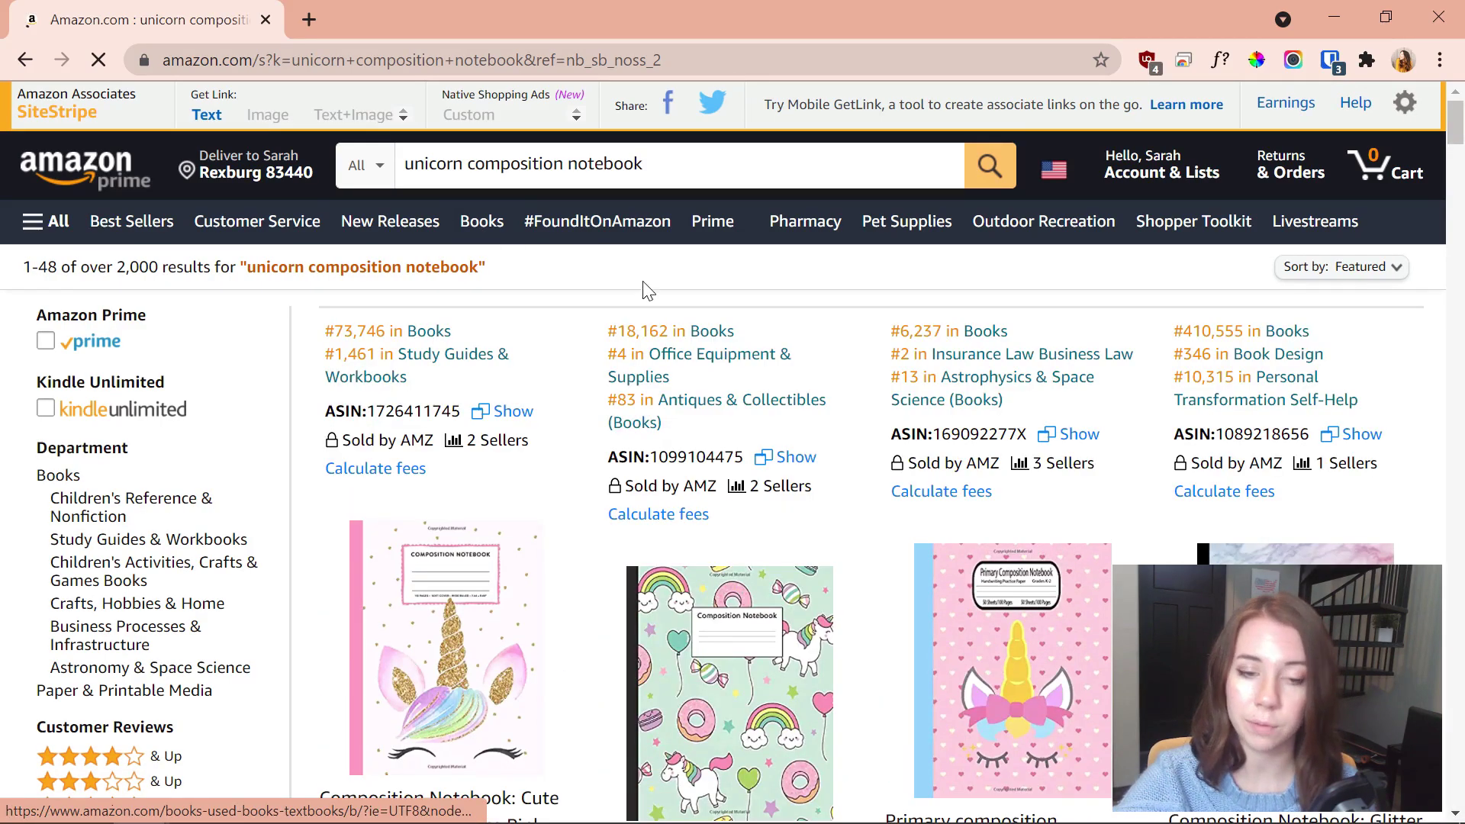
scroll(645, 401, down, 1)
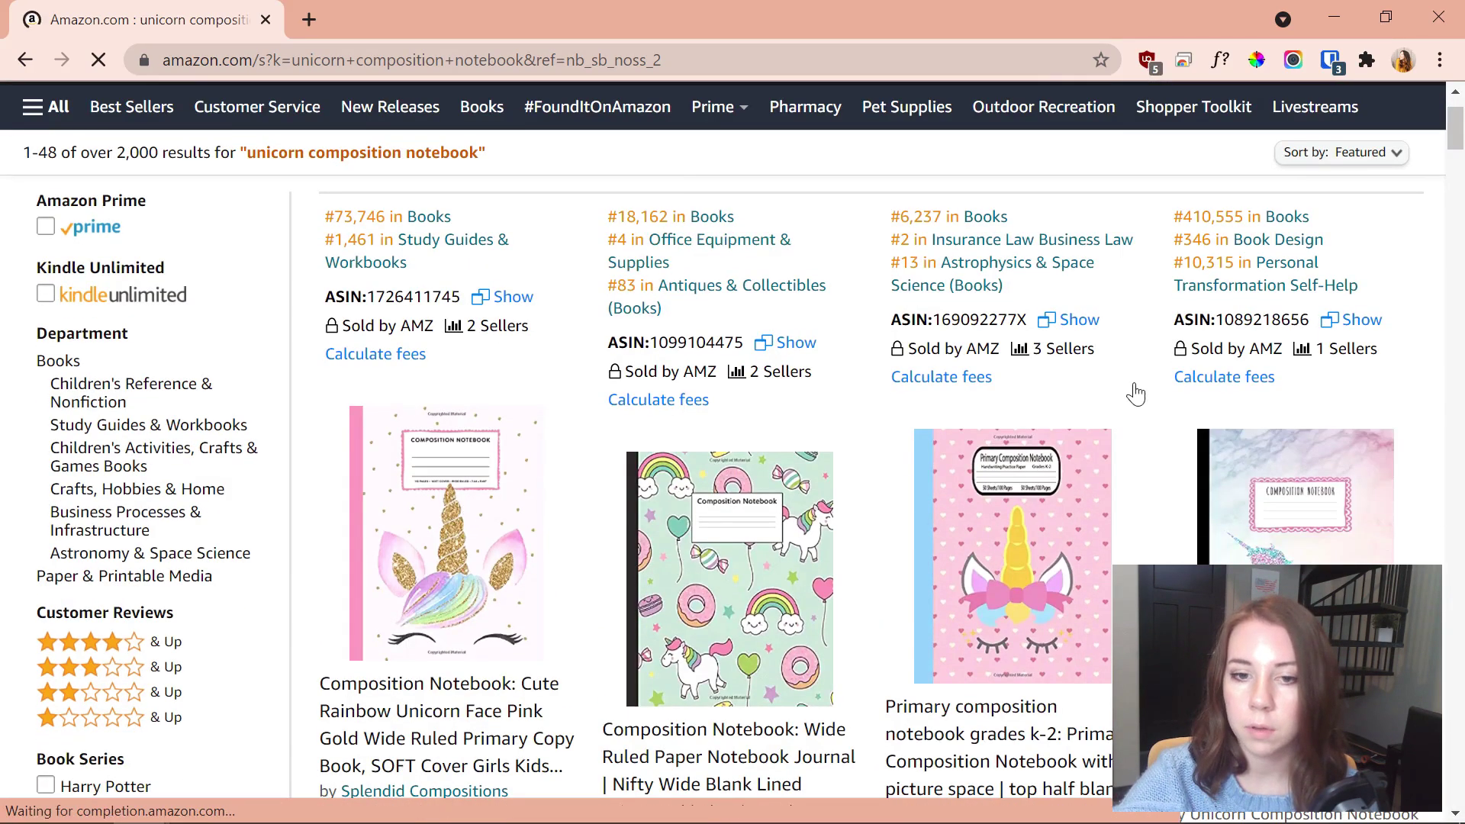
scroll(571, 552, down, 1)
scroll(1145, 385, down, 6)
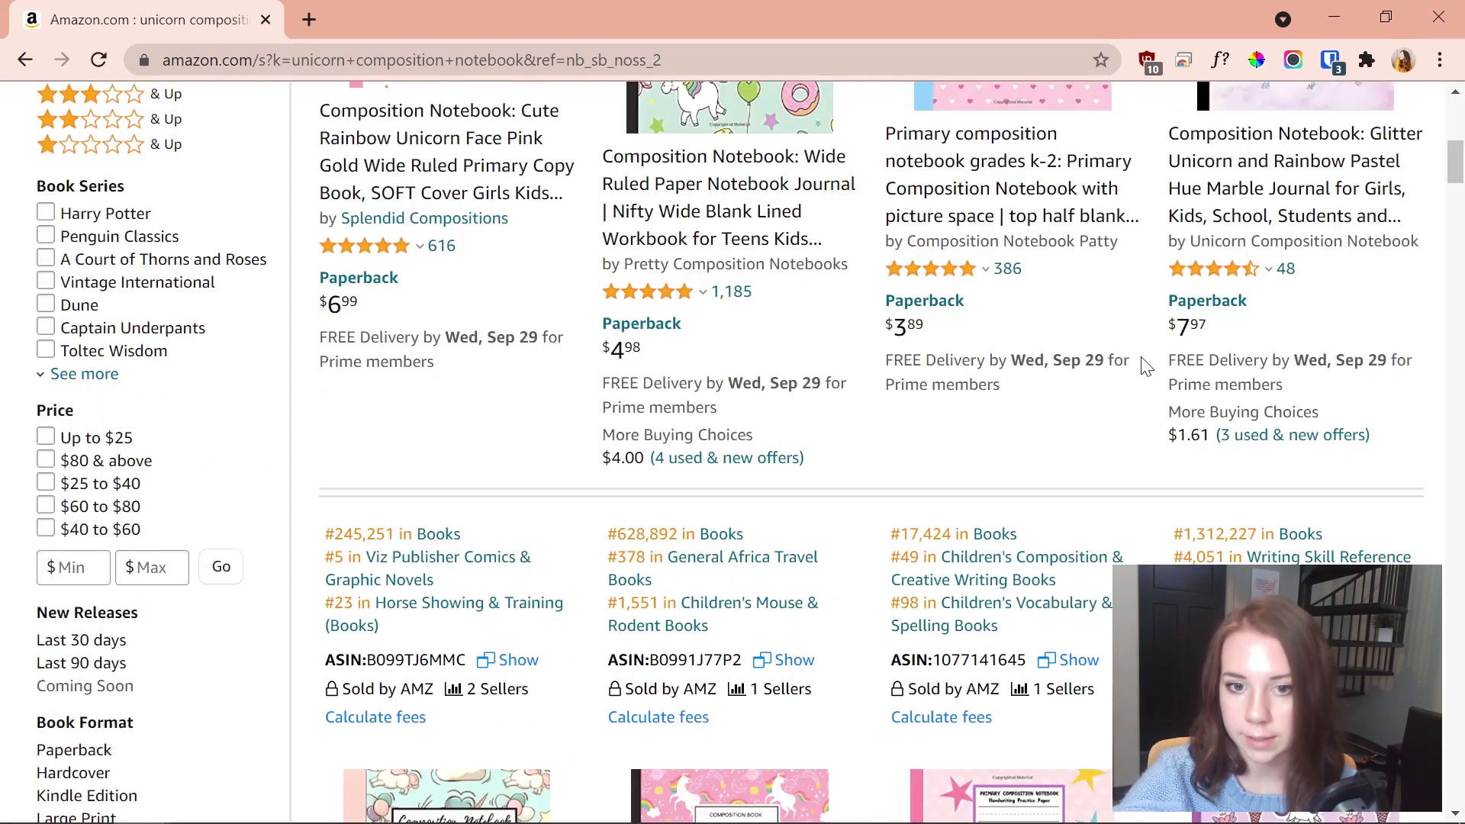
scroll(1144, 385, down, 7)
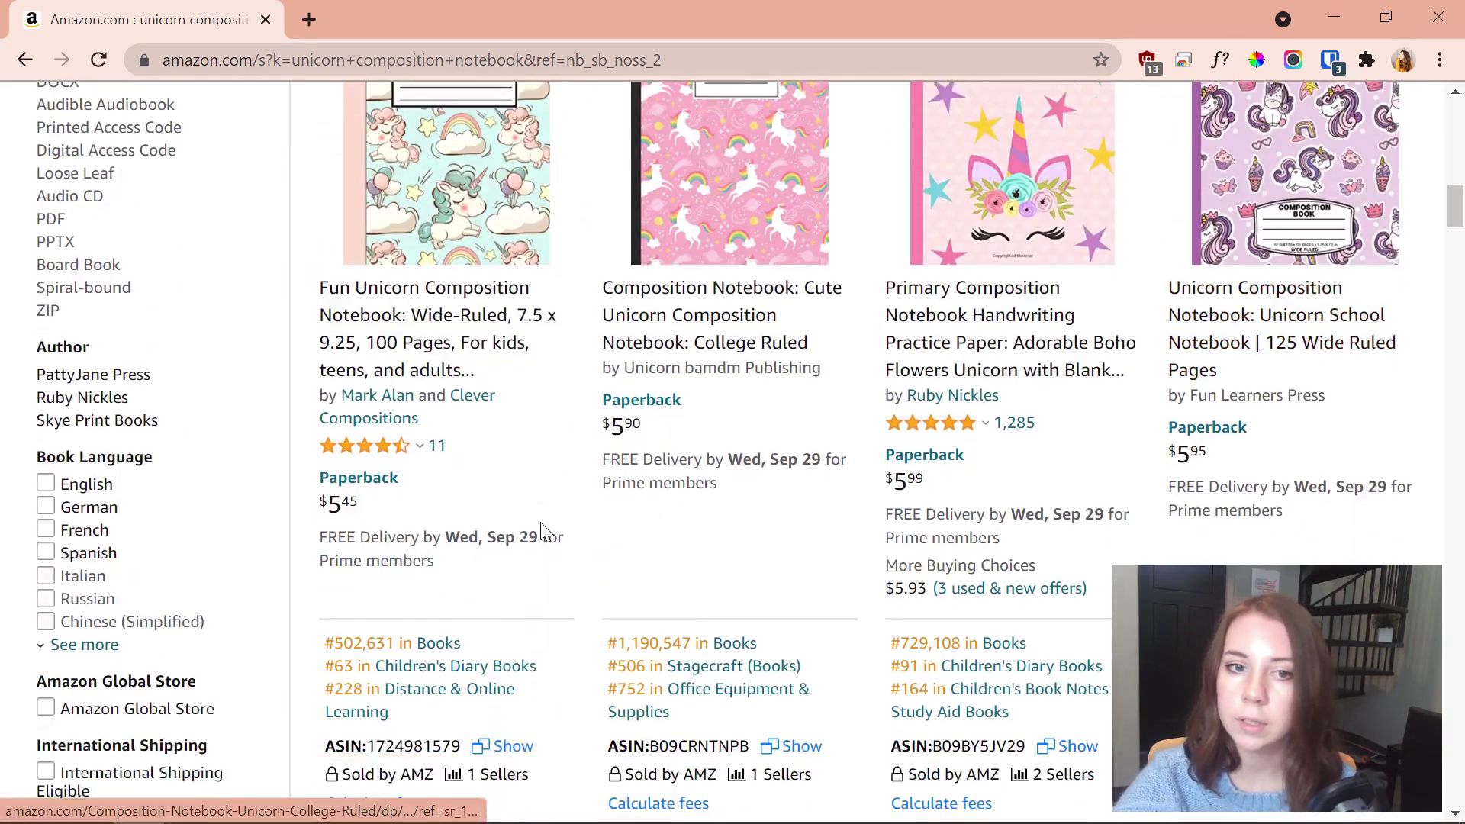
scroll(671, 615, down, 4)
scroll(814, 603, up, 13)
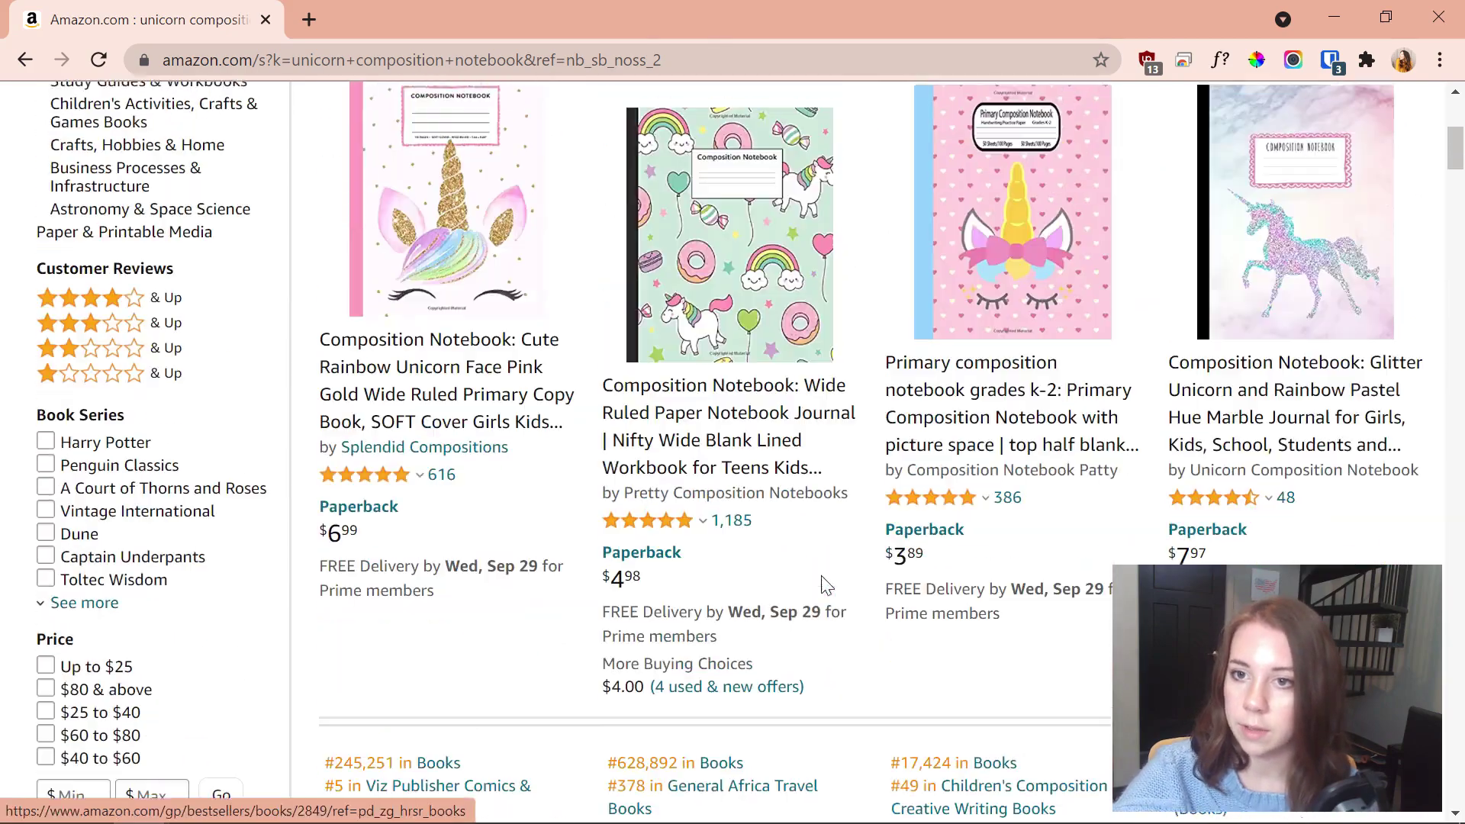
scroll(1332, 232, up, 2)
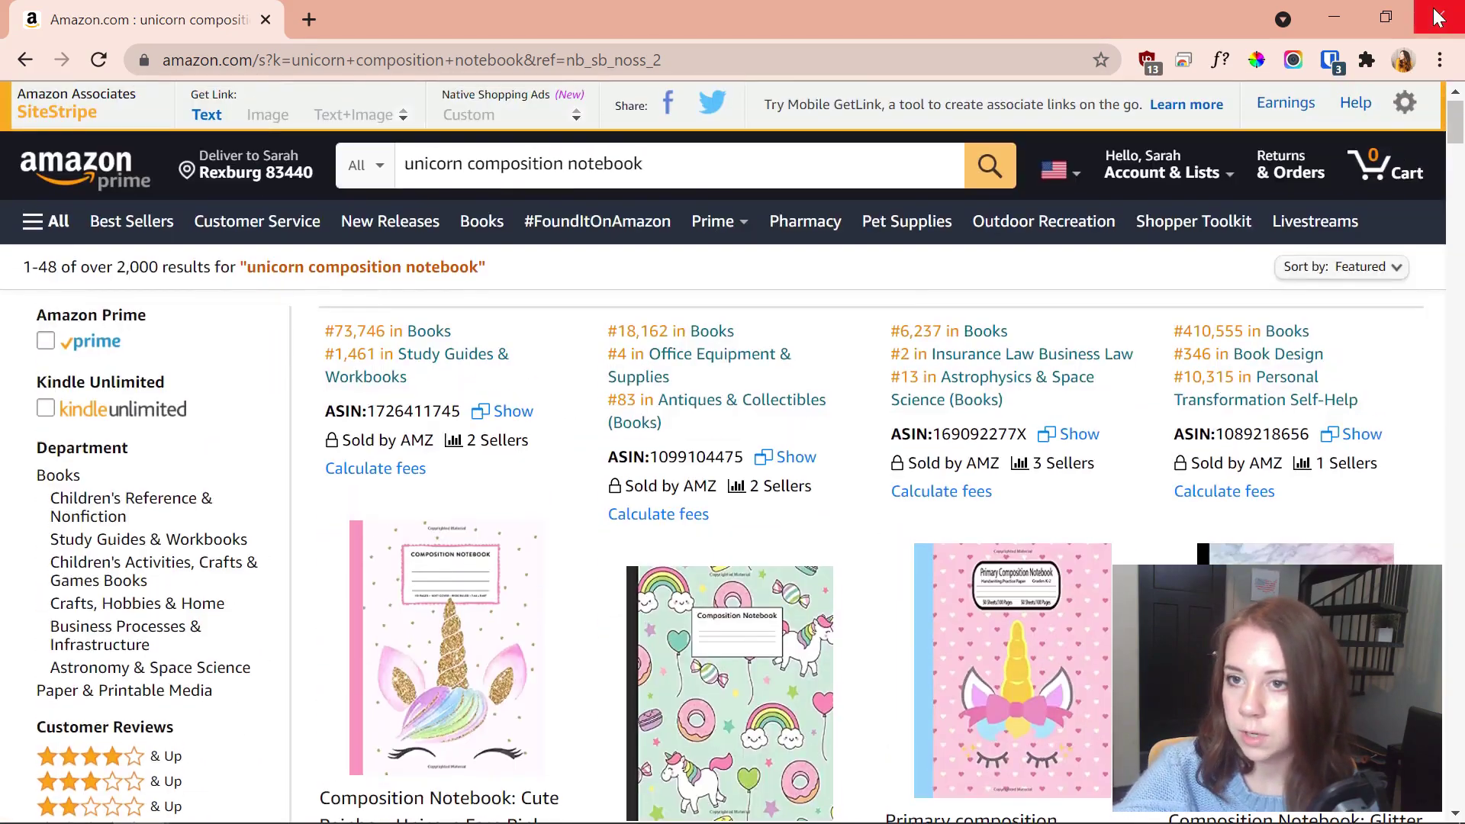
click(1367, 59)
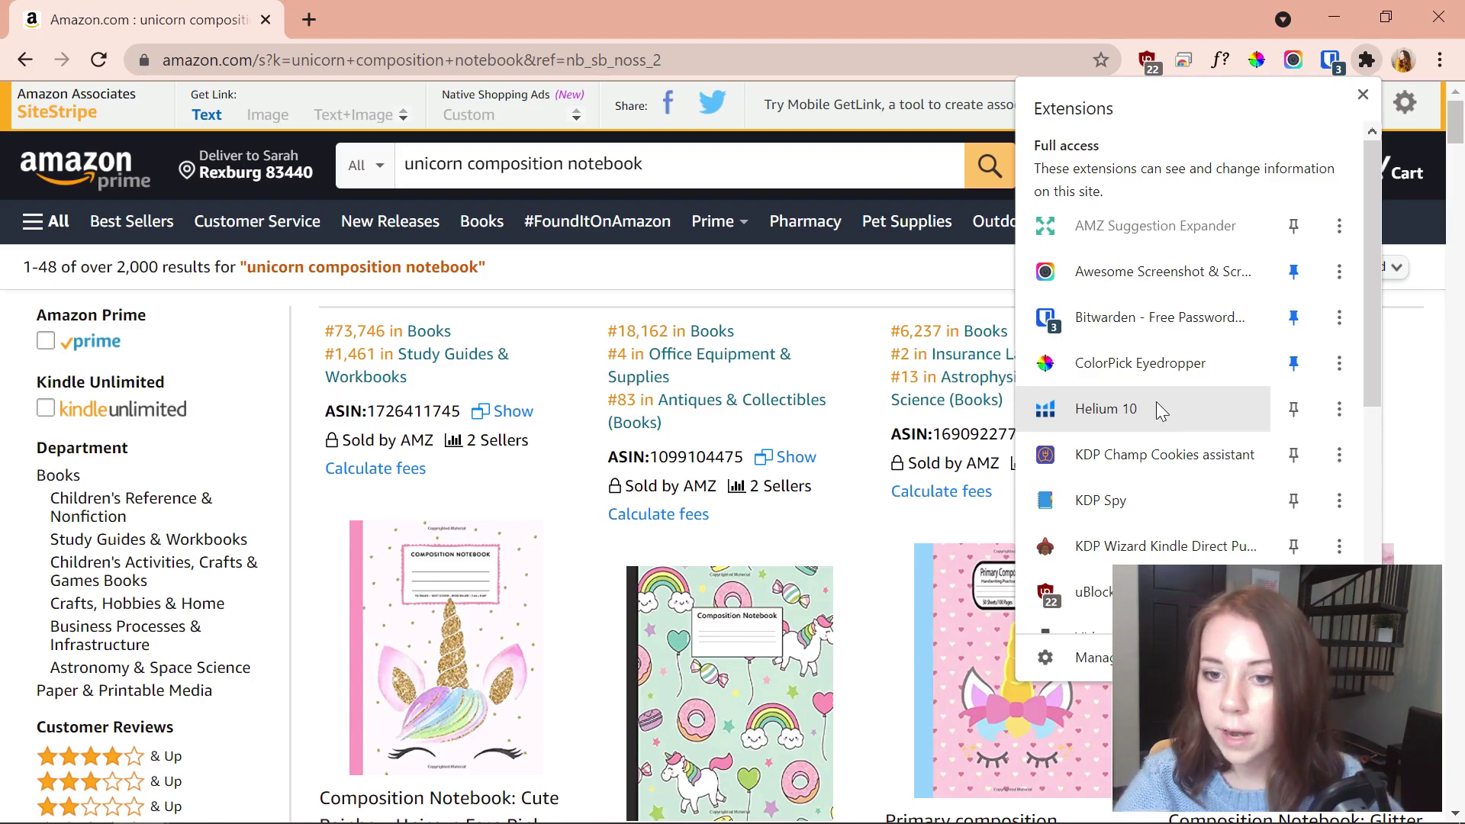
Run Helium 10 Xray on the 'unicorn composition notebook' Amazon search results
click(1150, 409)
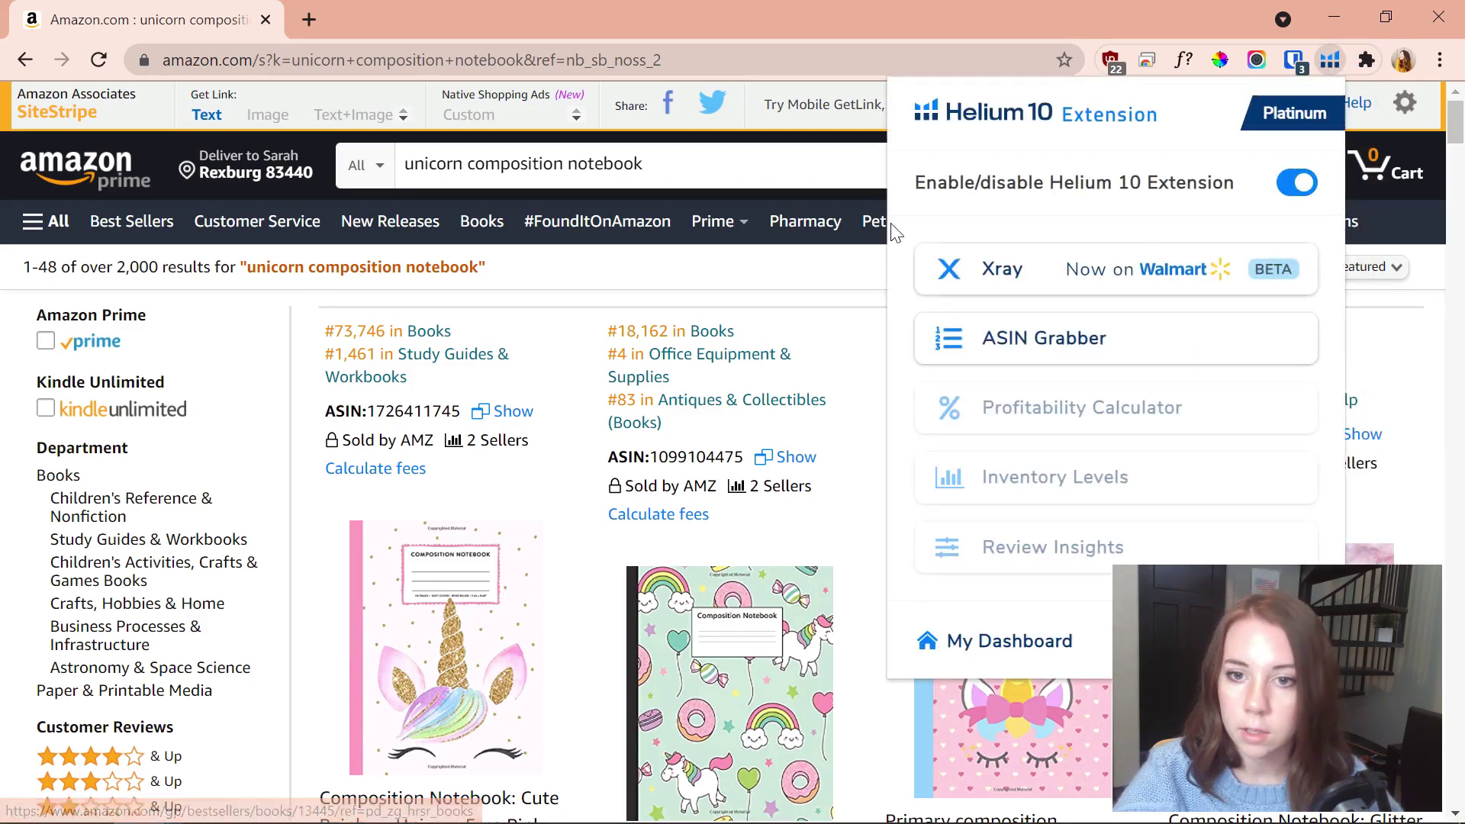
click(1049, 274)
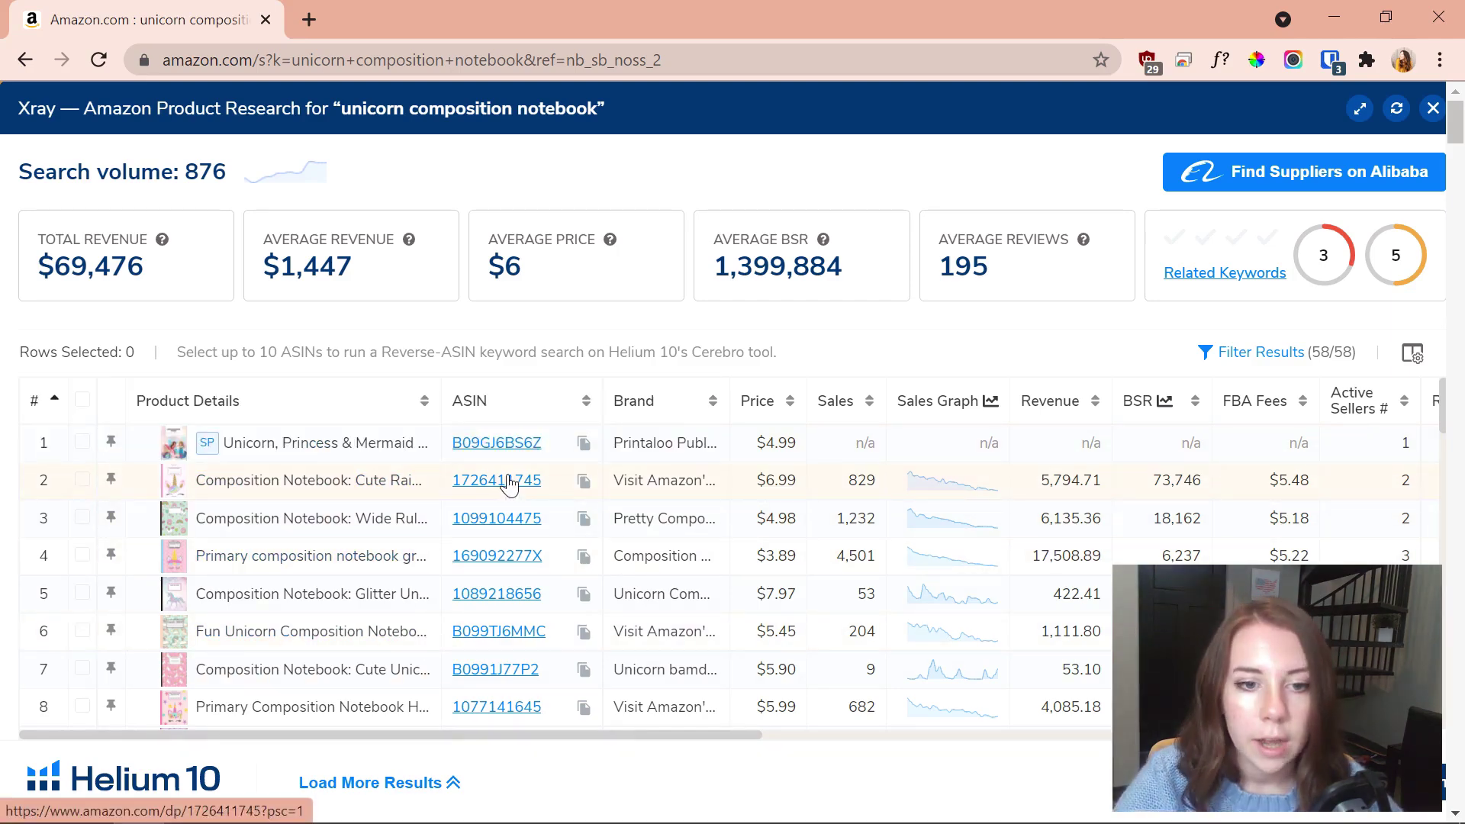
mouse_move(509, 485)
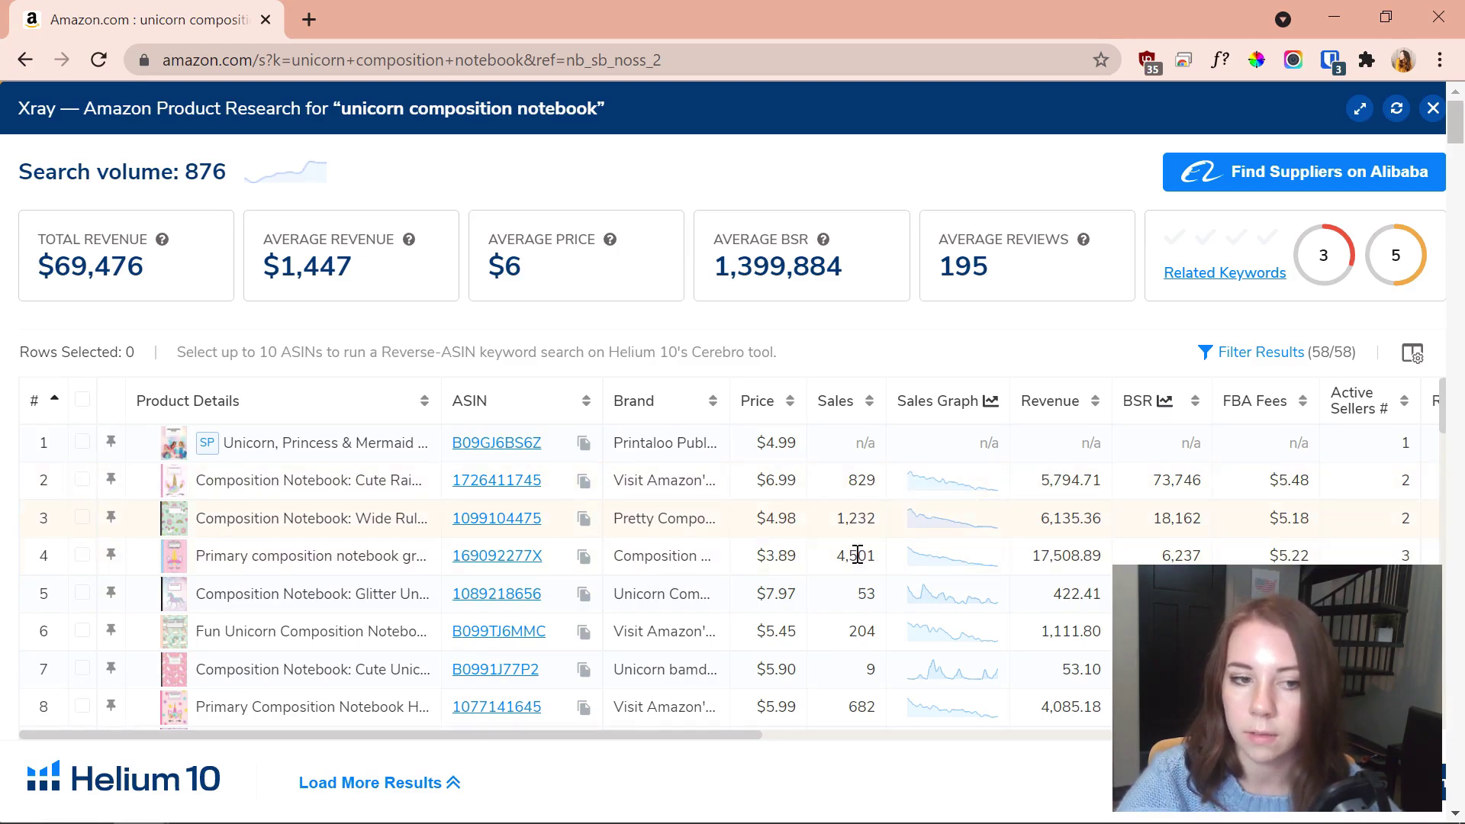
Check the row 2, 3 and 4 notebooks, sort by Sales, then restore the # order
click(81, 481)
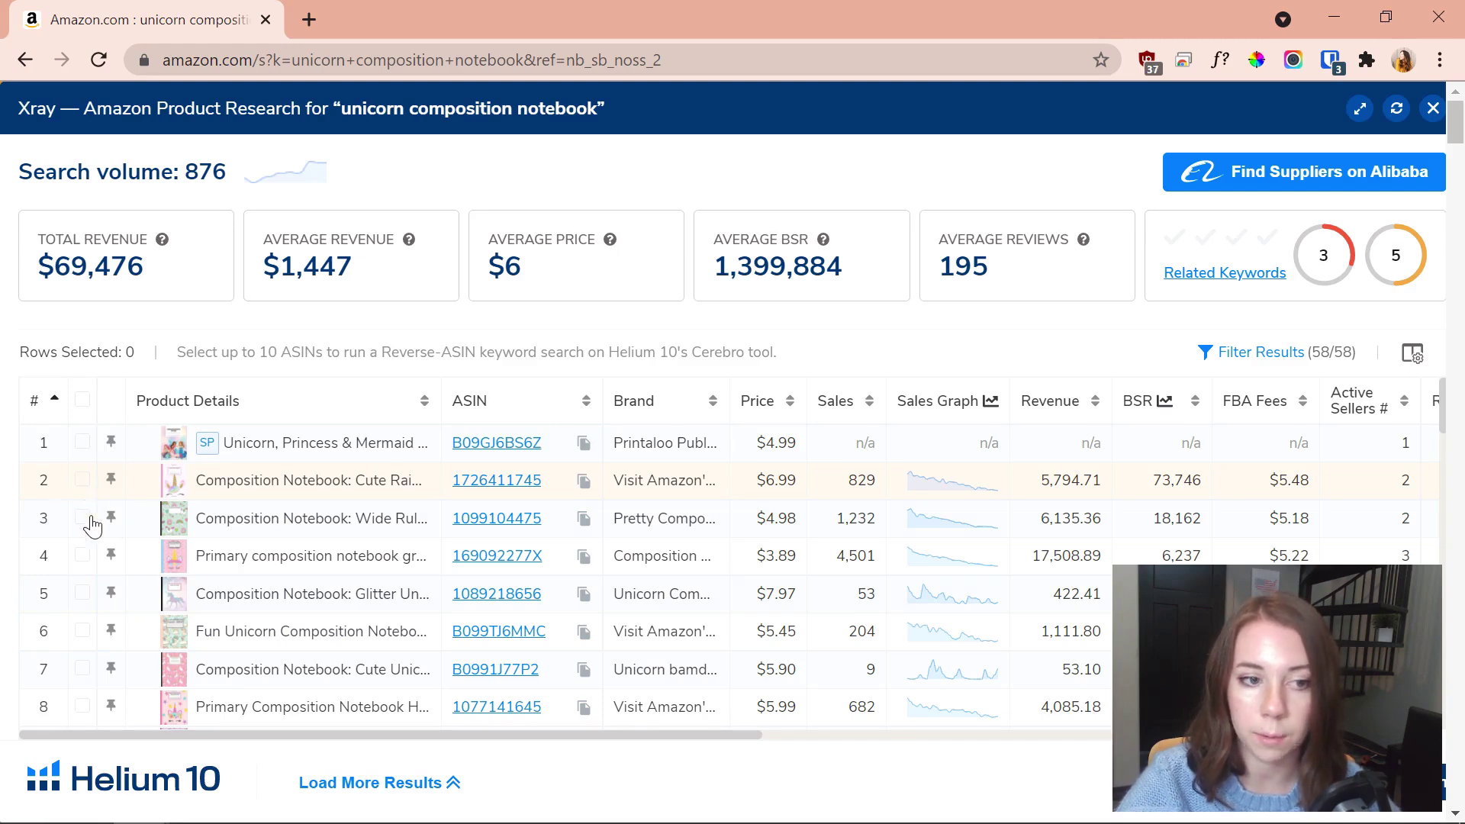
click(81, 518)
click(82, 556)
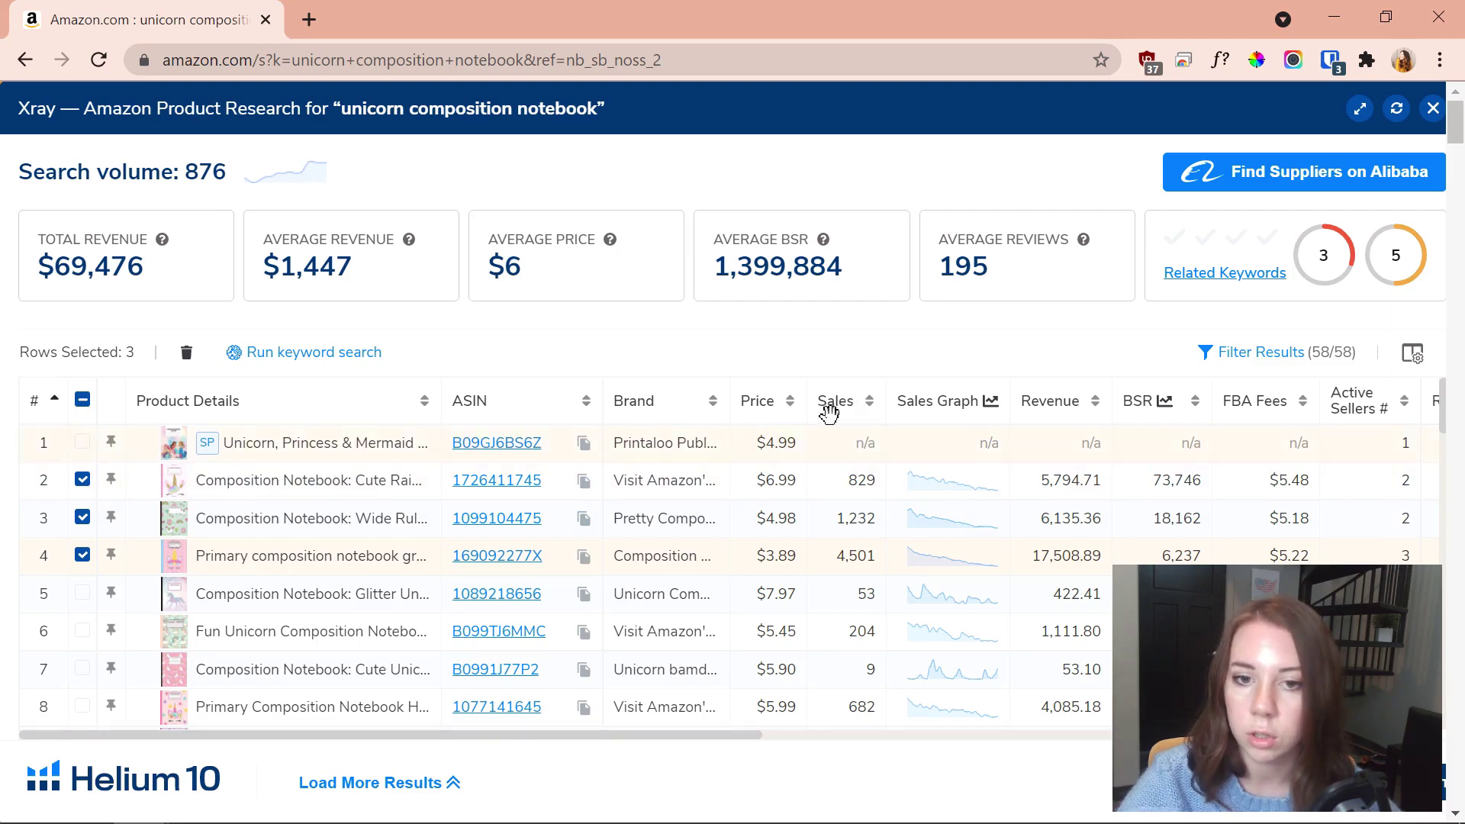
click(852, 404)
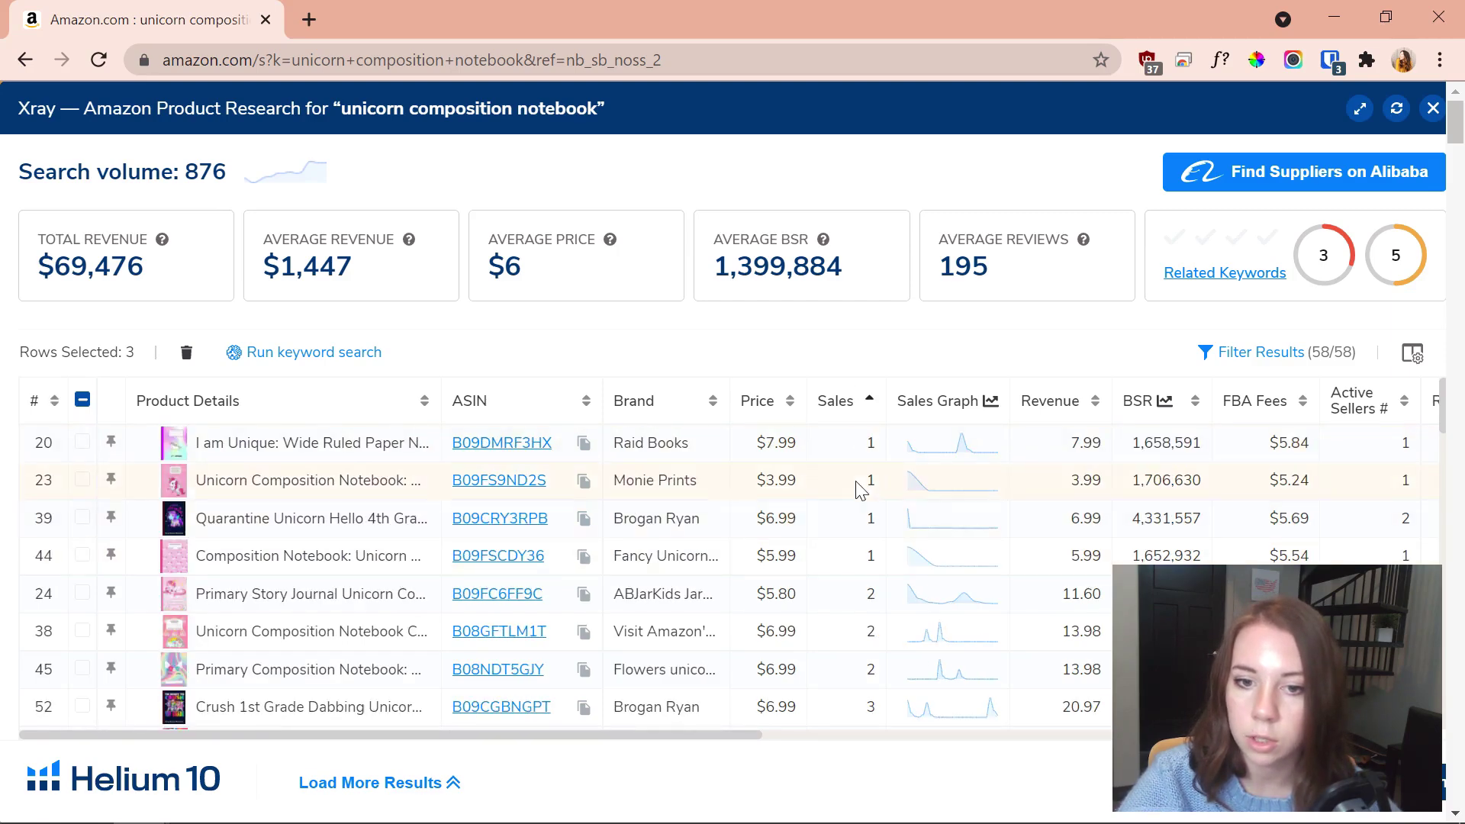
click(865, 397)
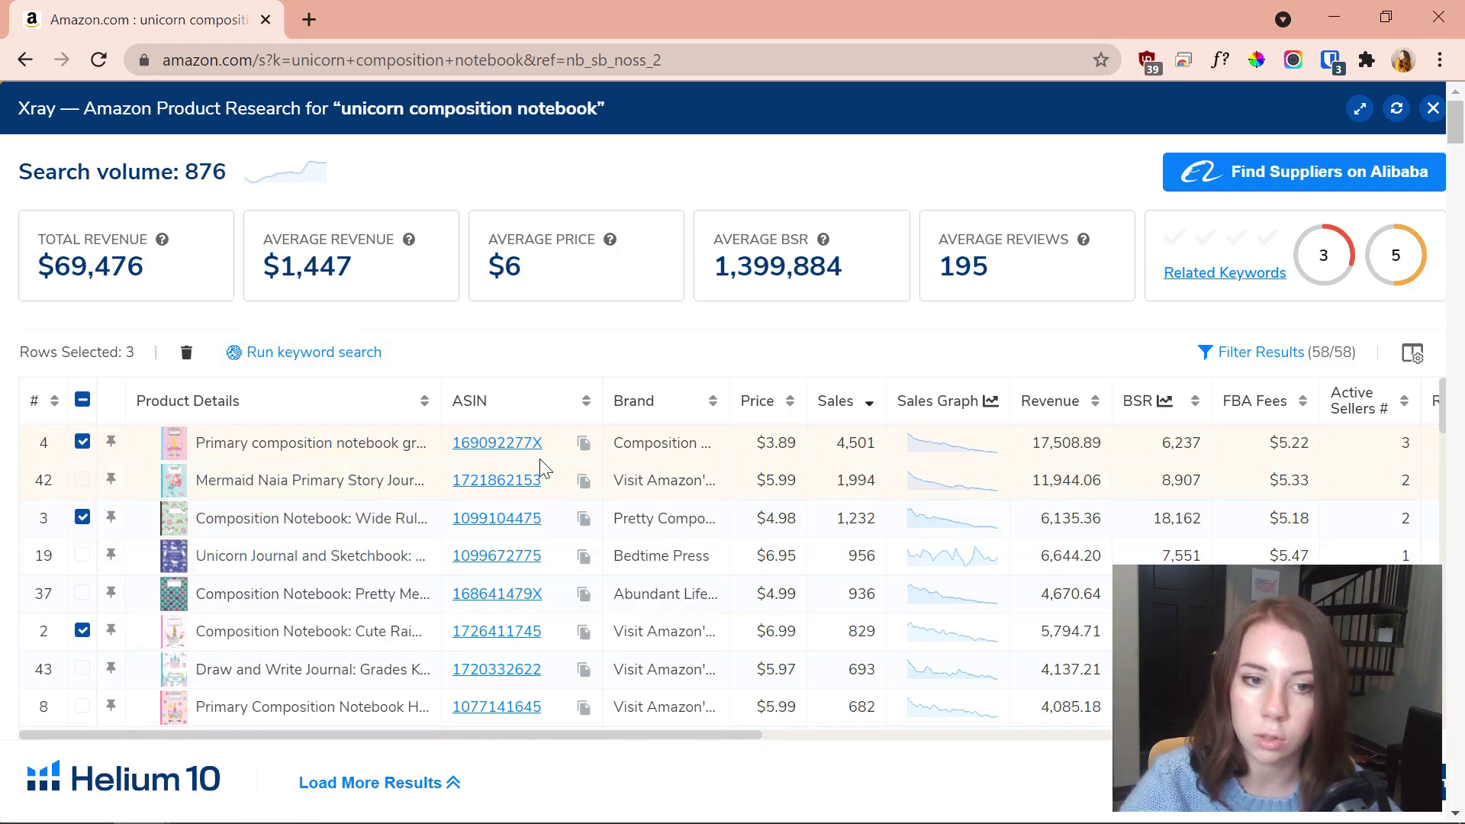
mouse_move(538, 489)
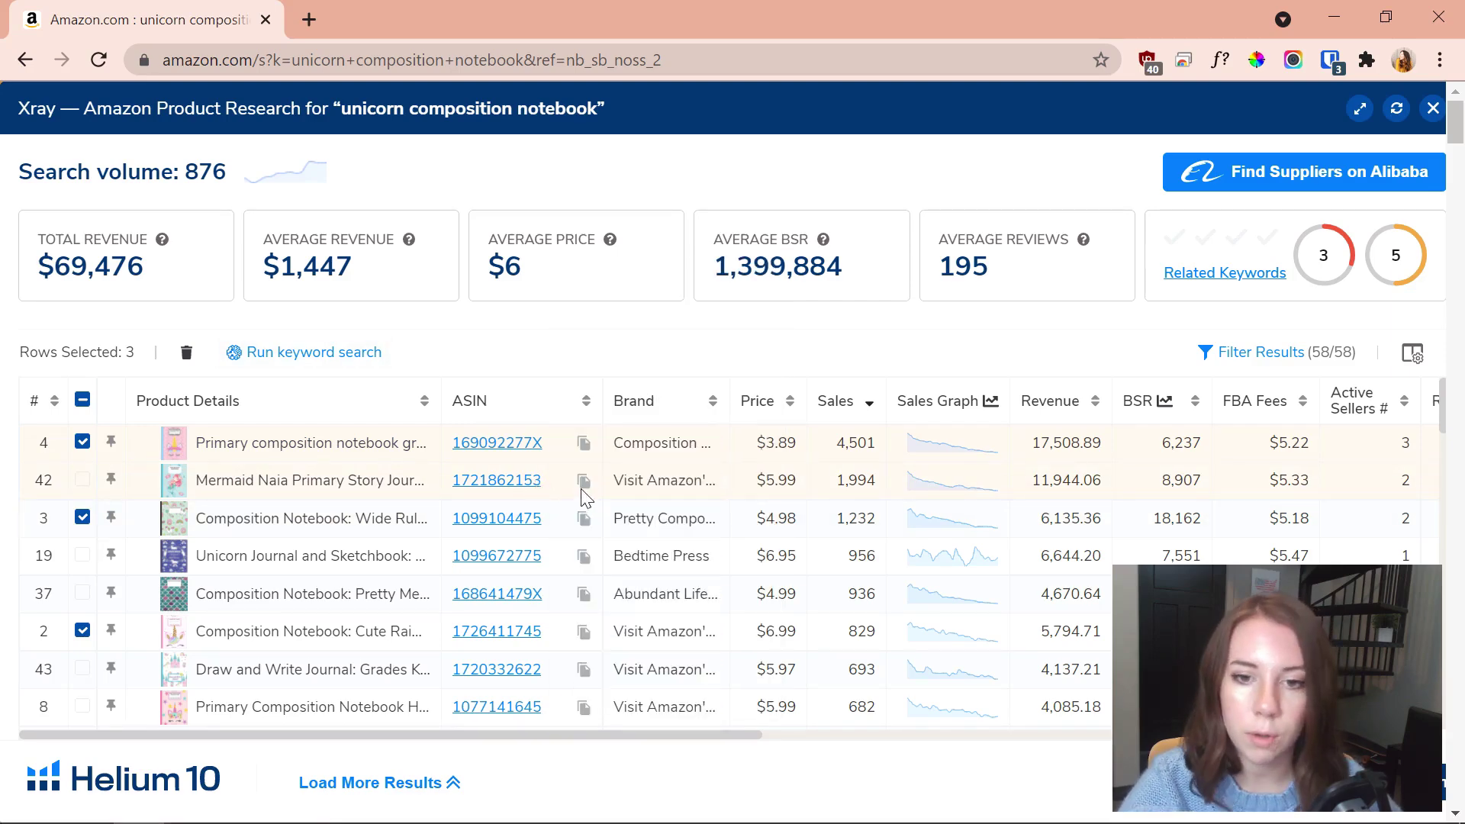
click(53, 403)
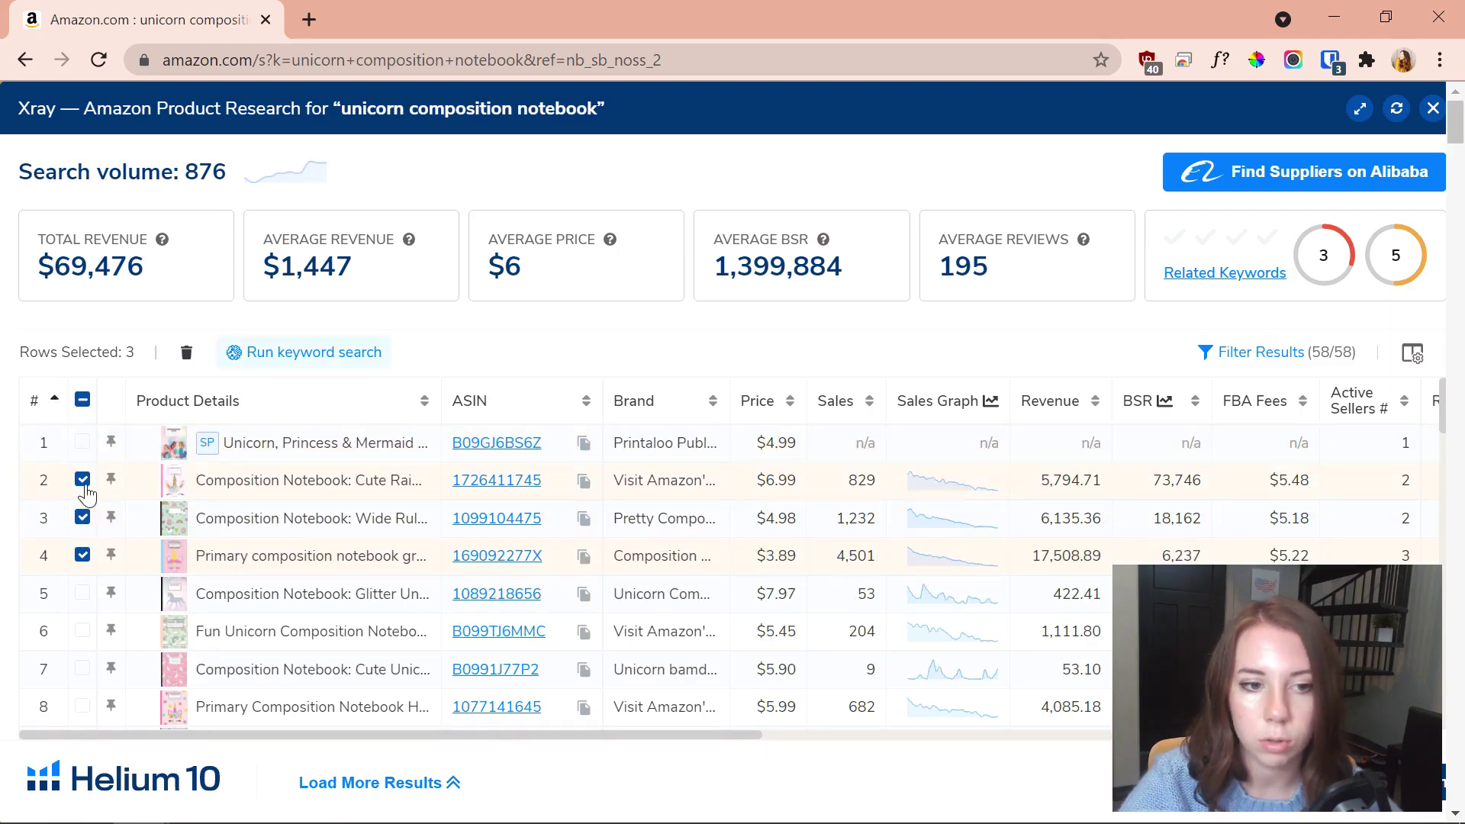
Also check the row 6 and row 8 notebooks in the Xray table
click(82, 630)
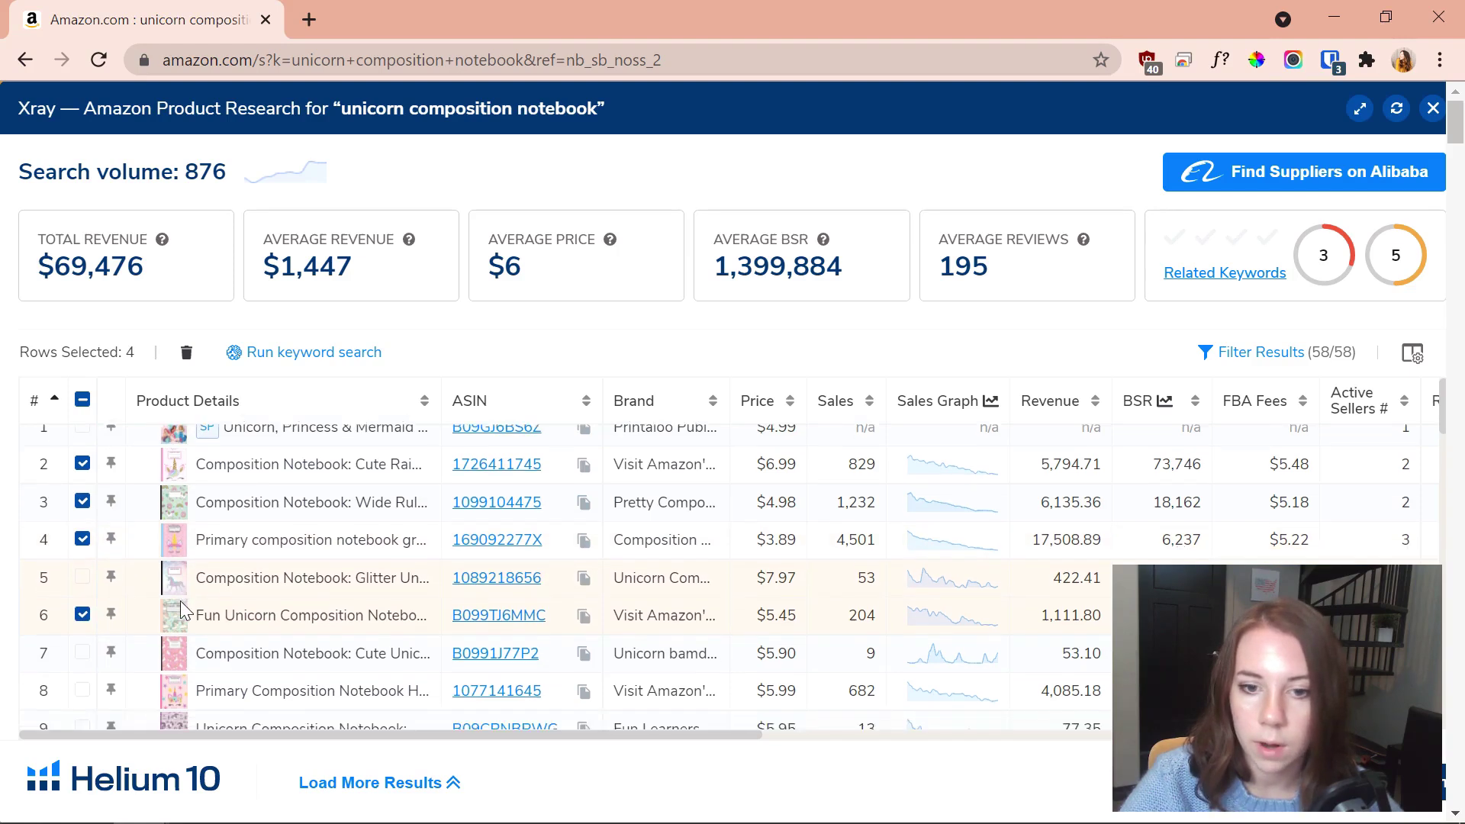
scroll(181, 602, down, 3)
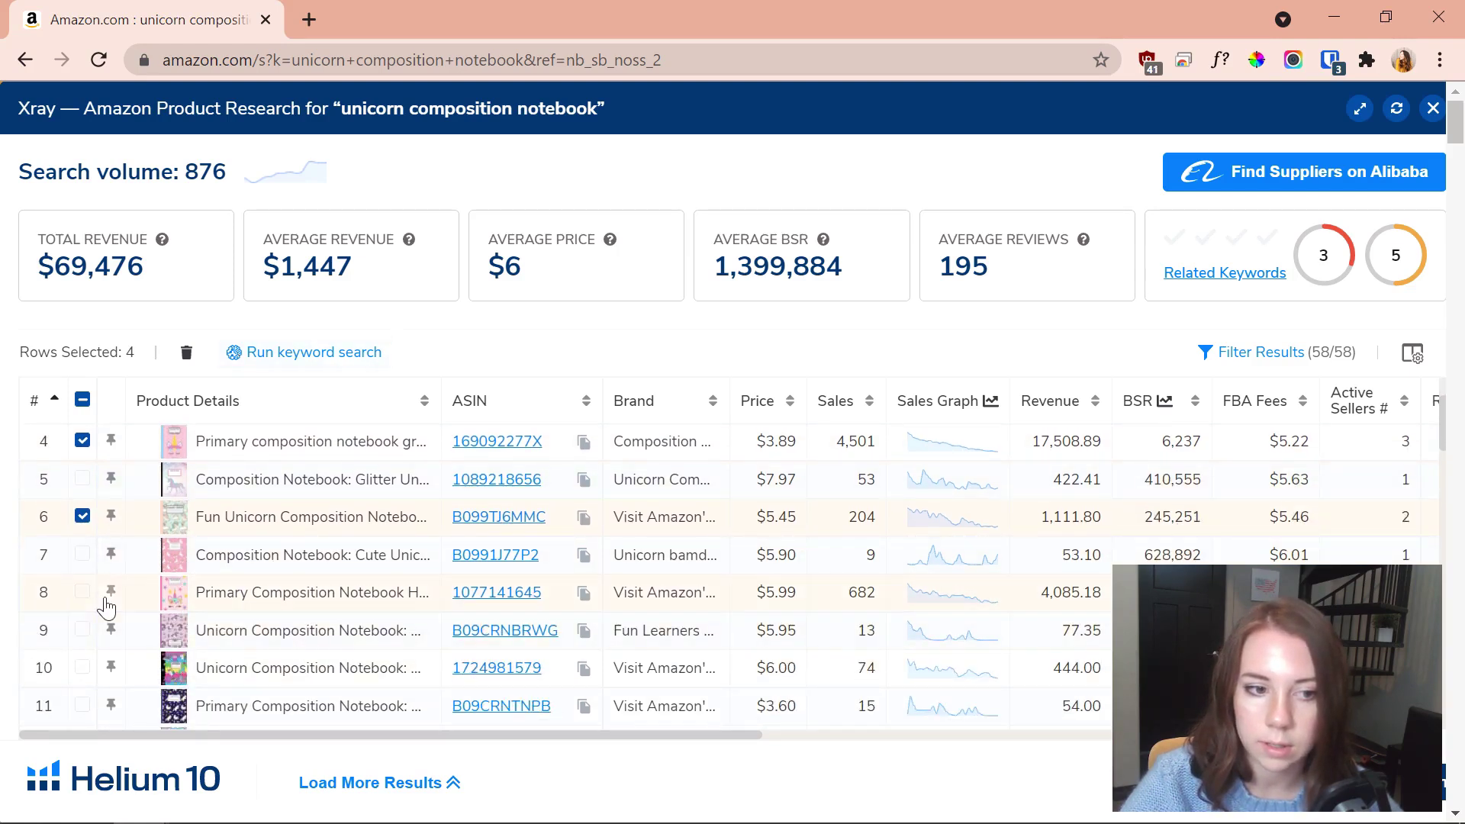
click(82, 593)
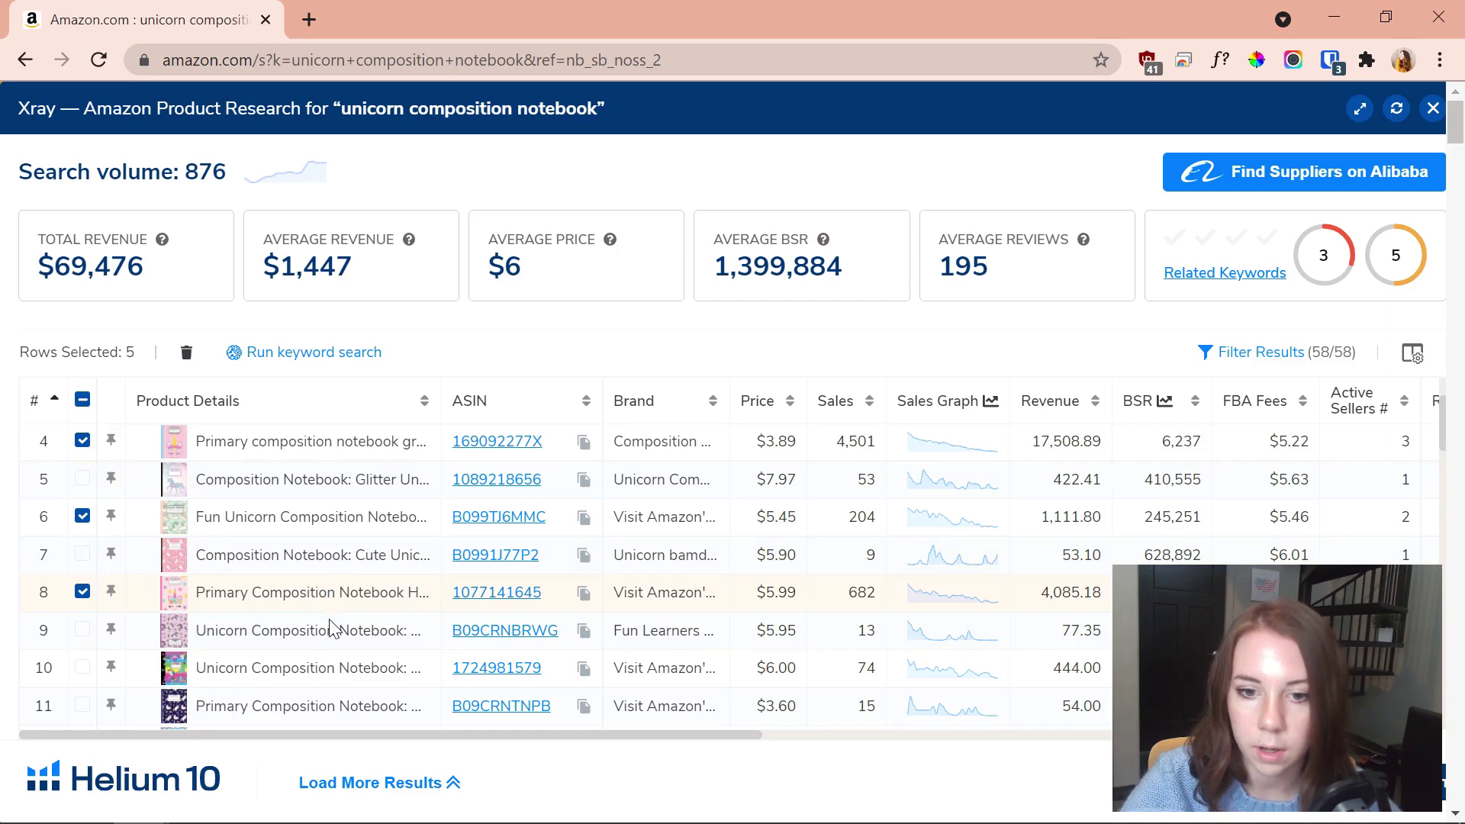
scroll(335, 610, down, 3)
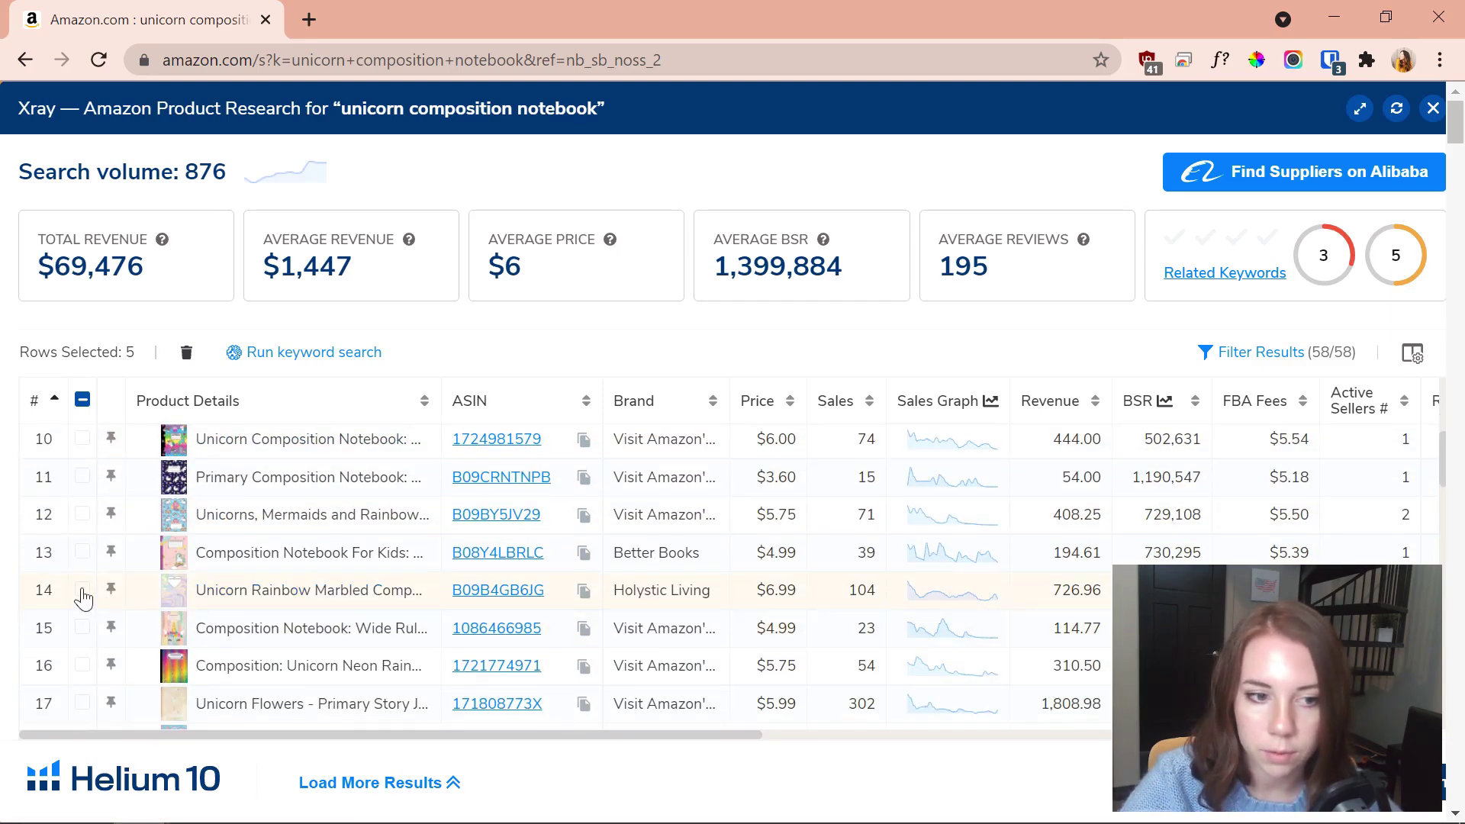
scroll(183, 630, up, 5)
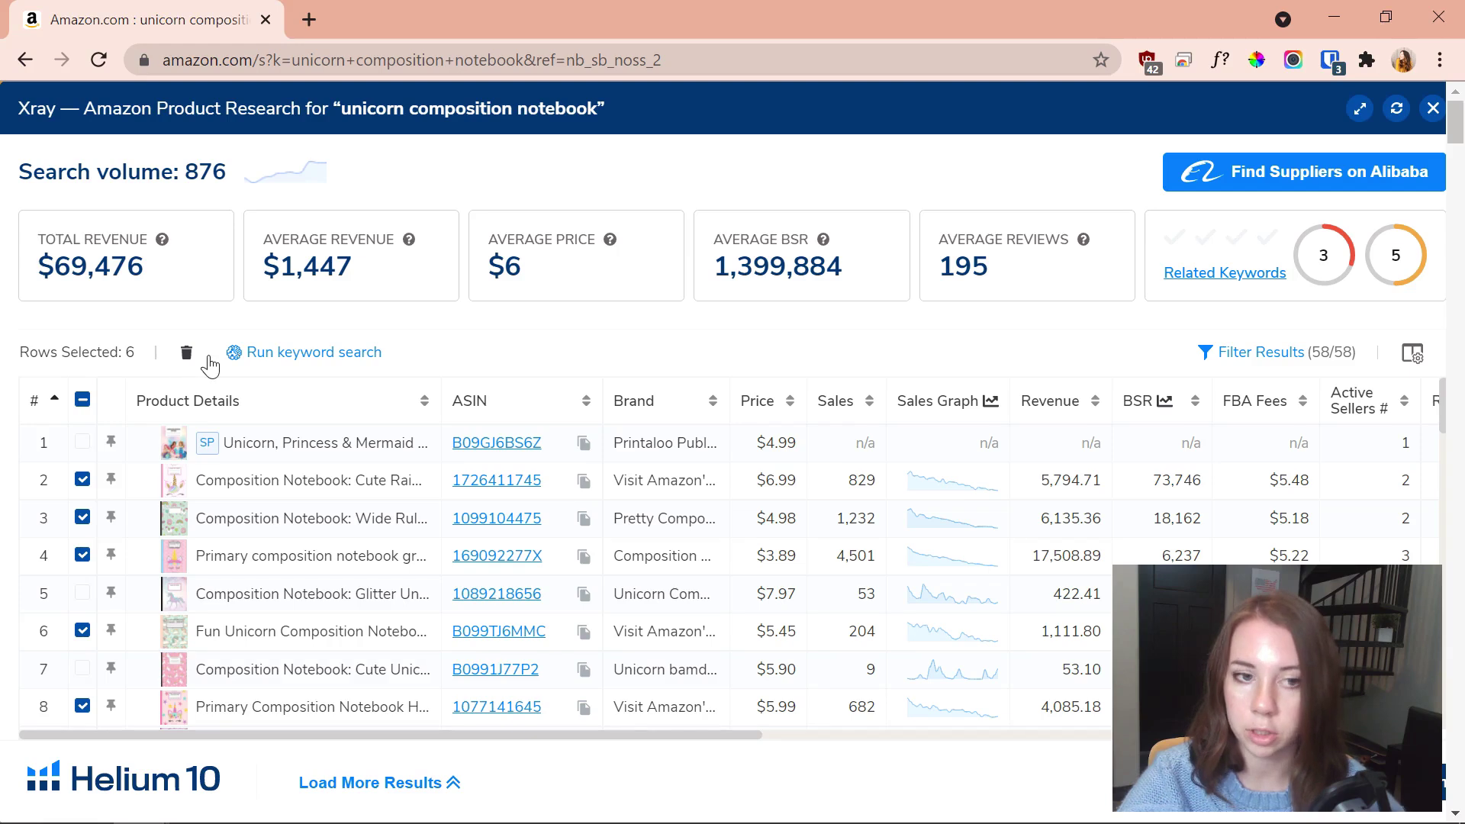
click(353, 364)
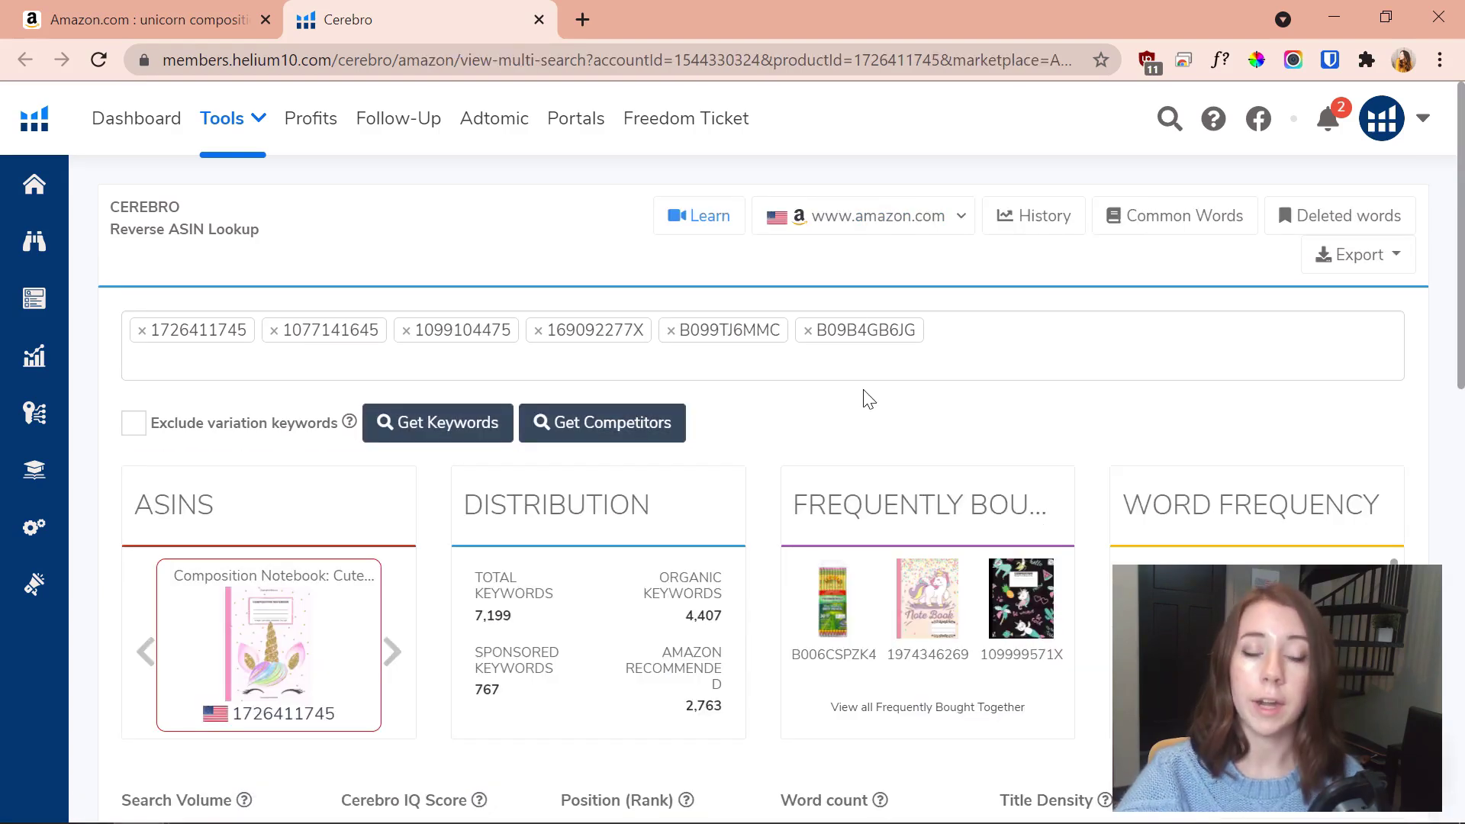
scroll(291, 510, down, 6)
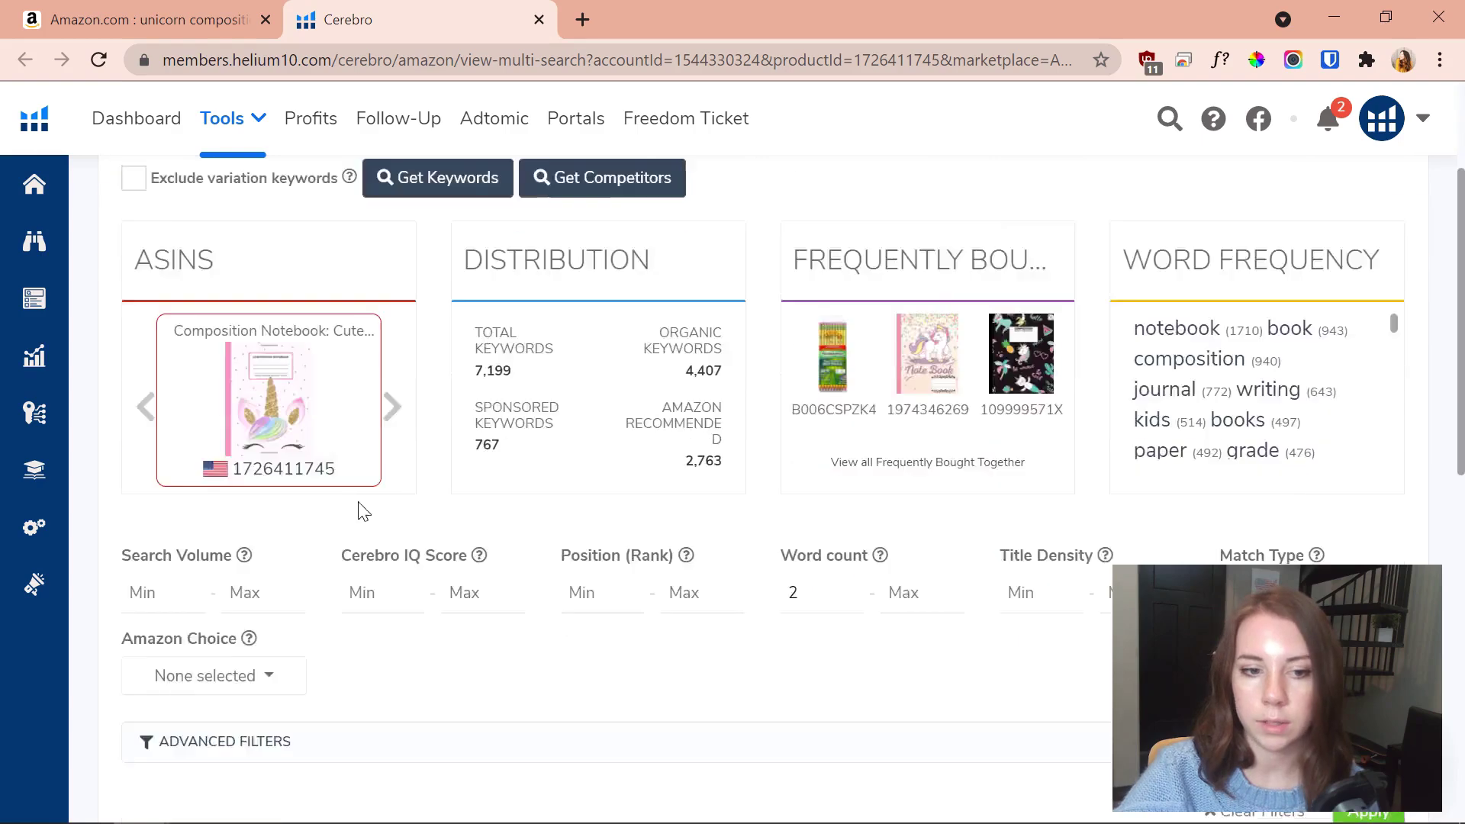
scroll(445, 503, down, 6)
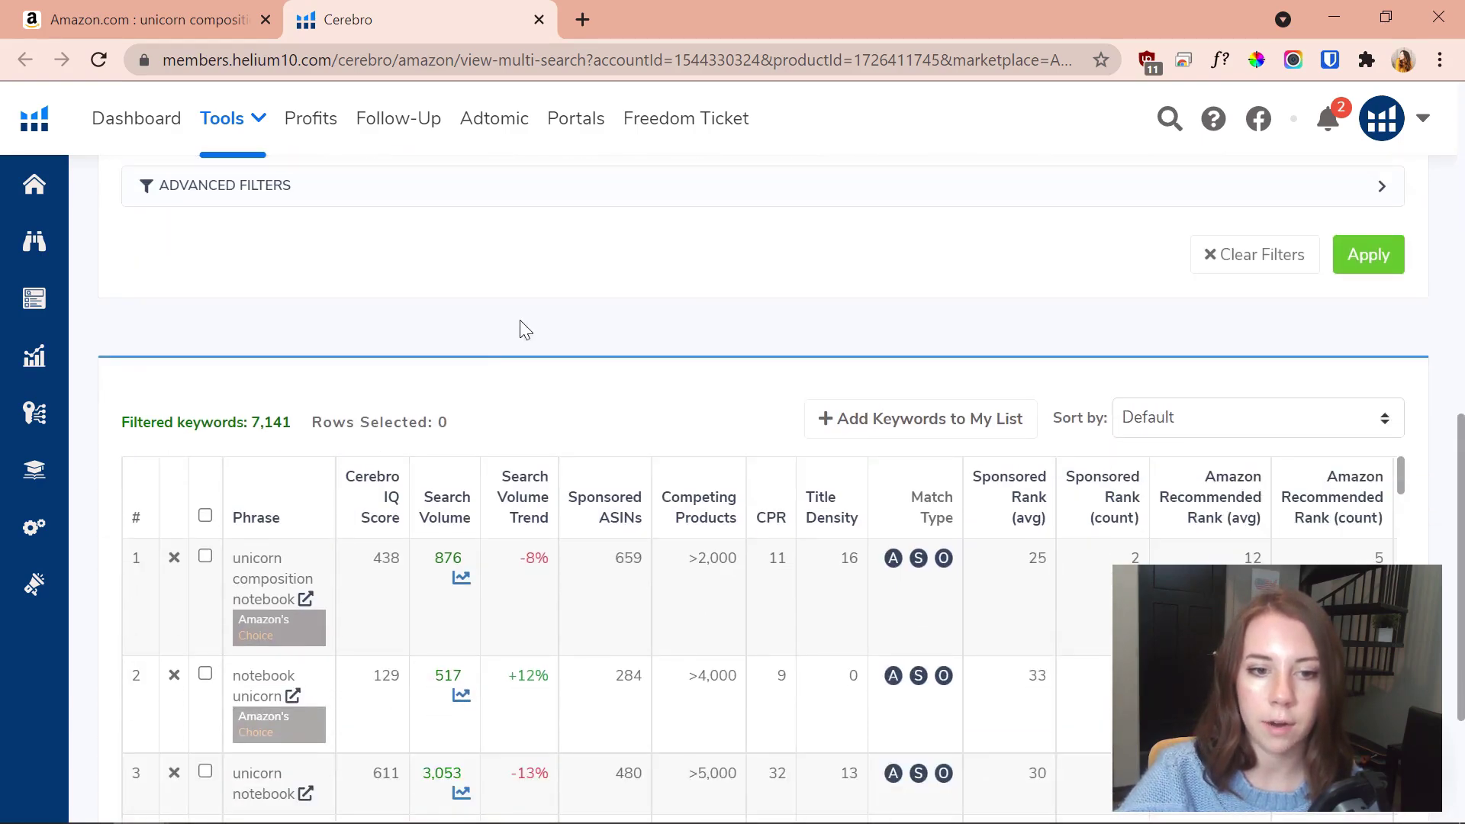
scroll(492, 473, down, 5)
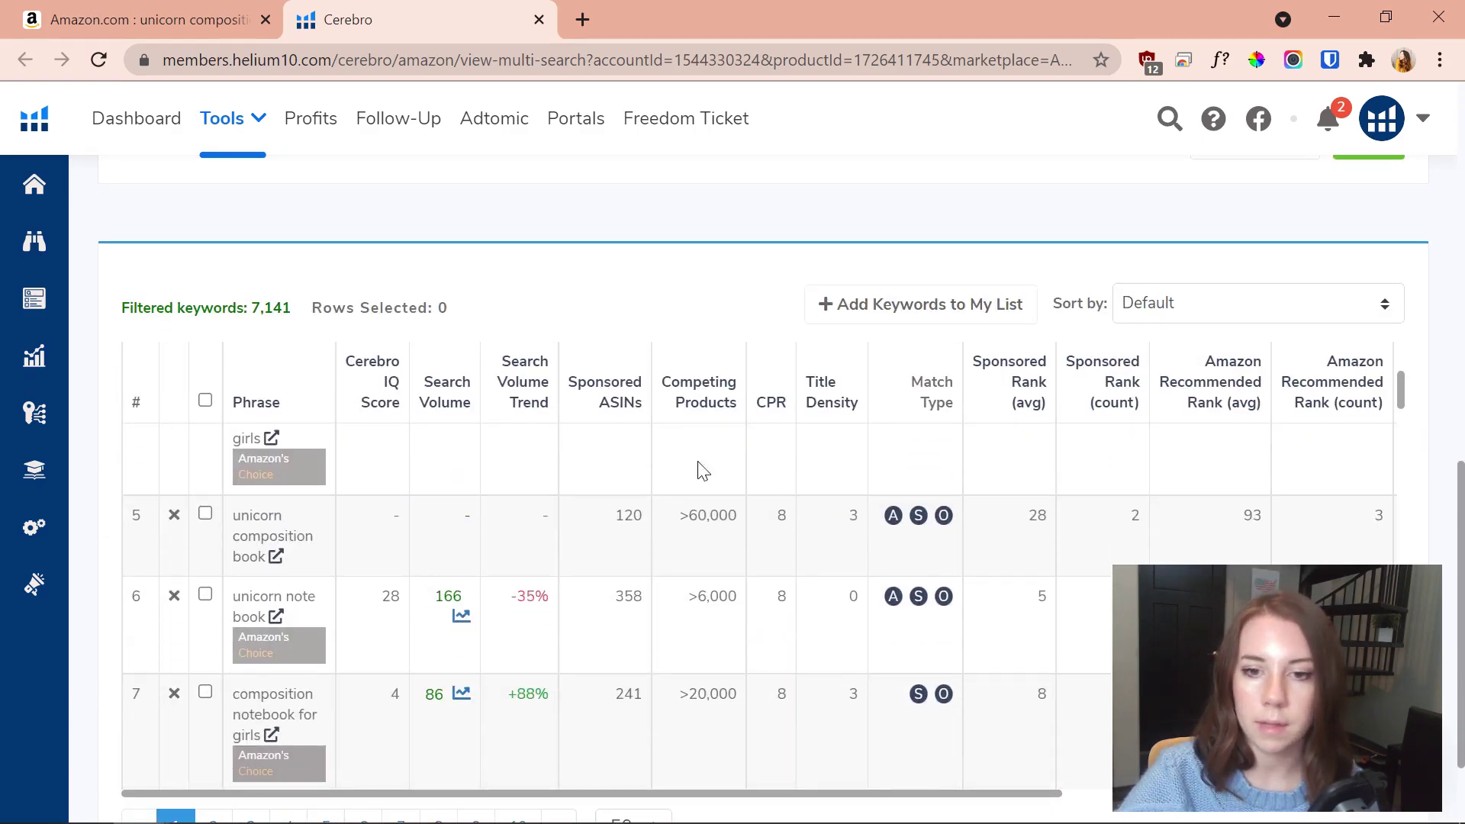
scroll(615, 556, down, 12)
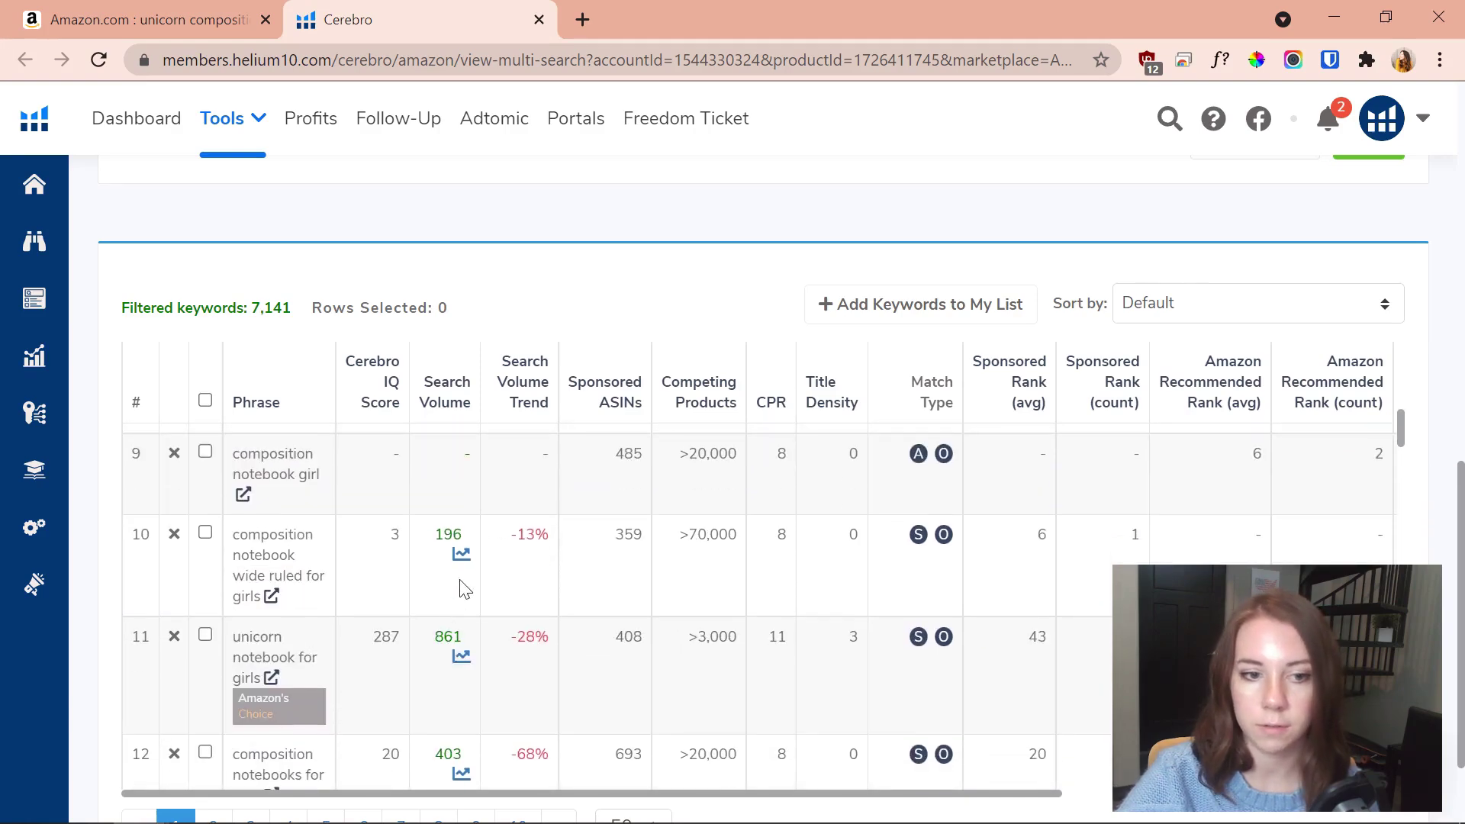
scroll(439, 603, down, 4)
scroll(382, 611, up, 4)
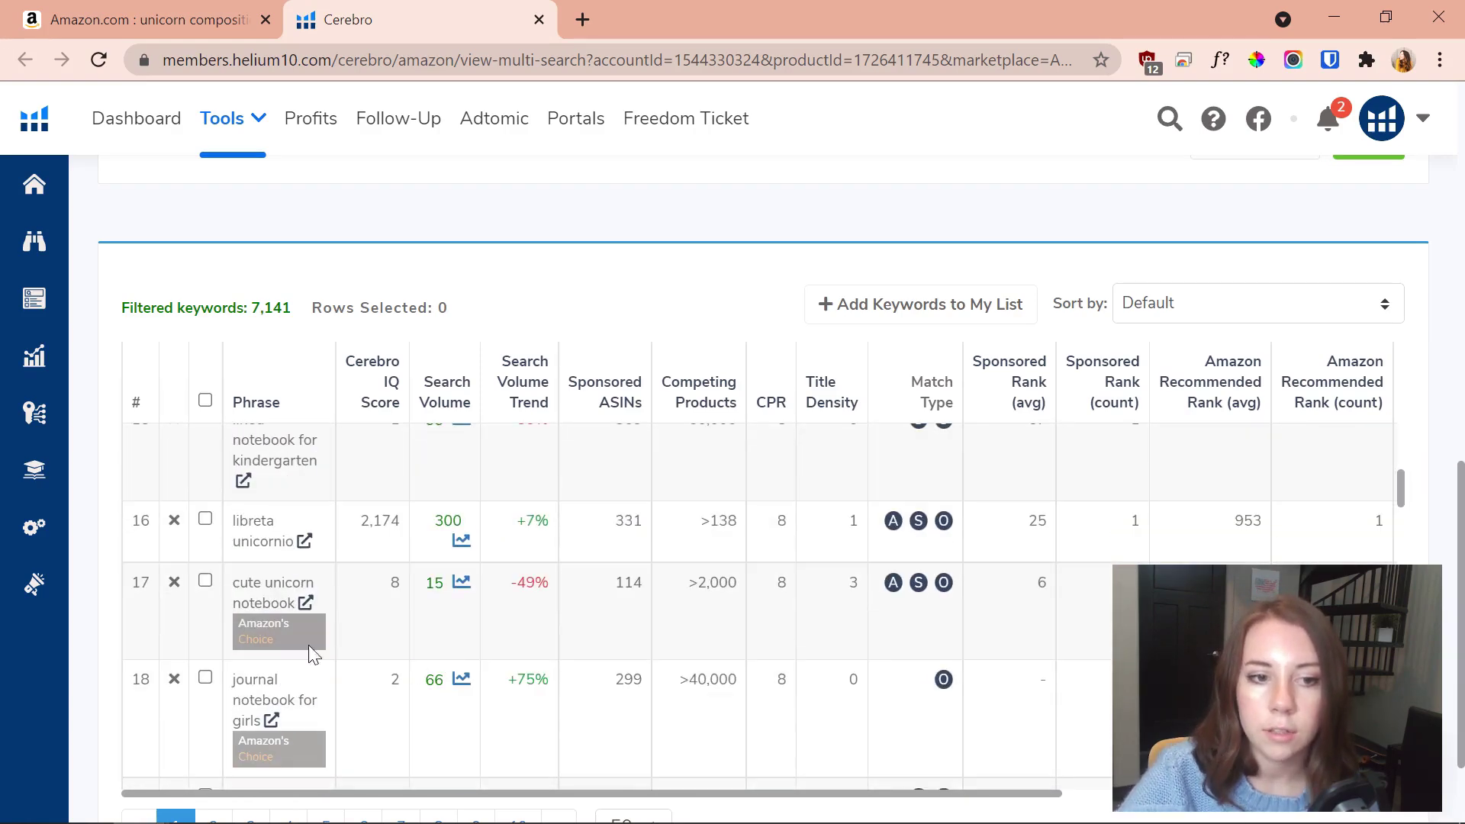
scroll(439, 690, up, 4)
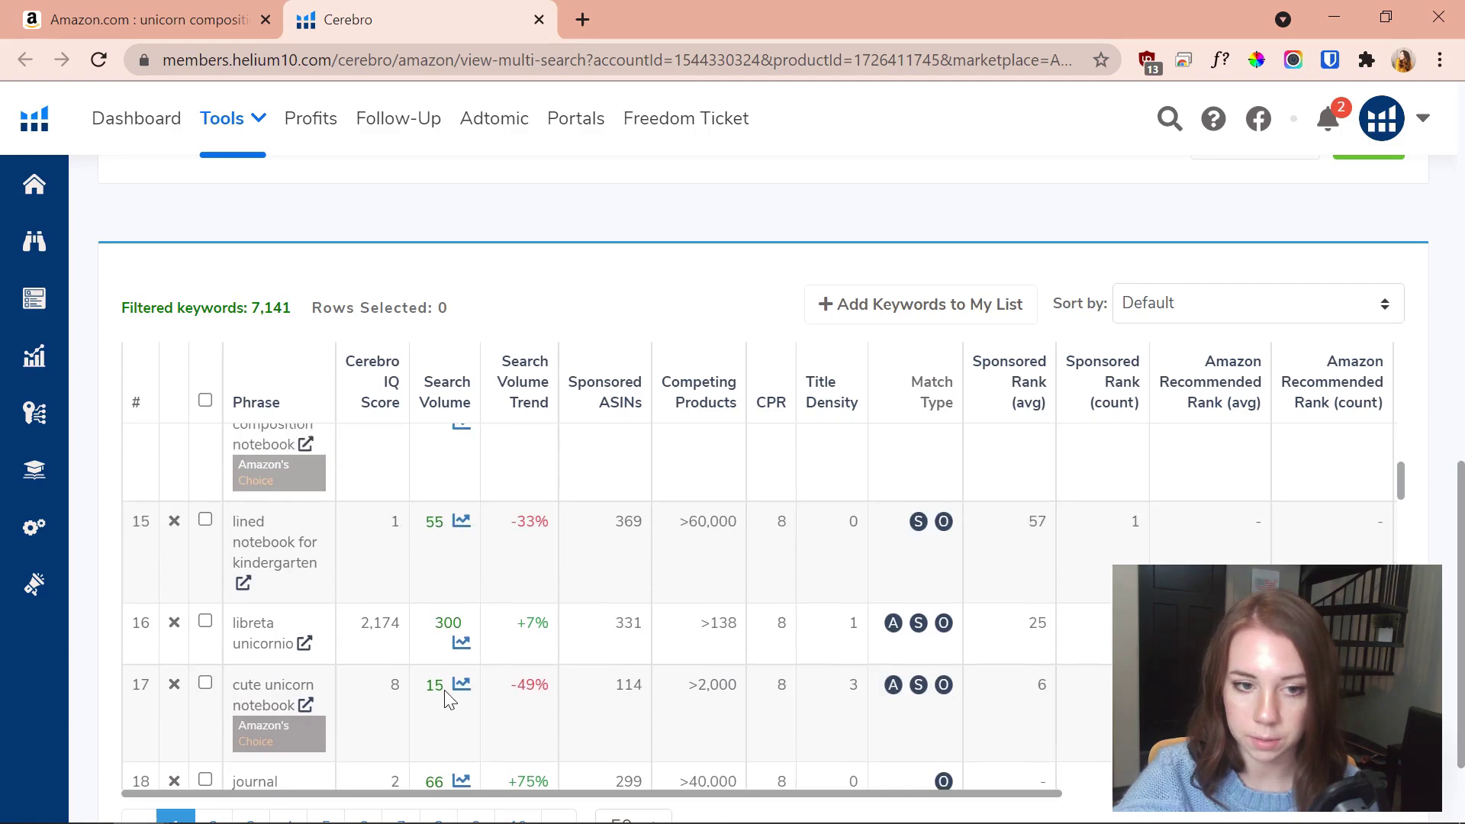
scroll(447, 705, down, 4)
scroll(448, 722, down, 3)
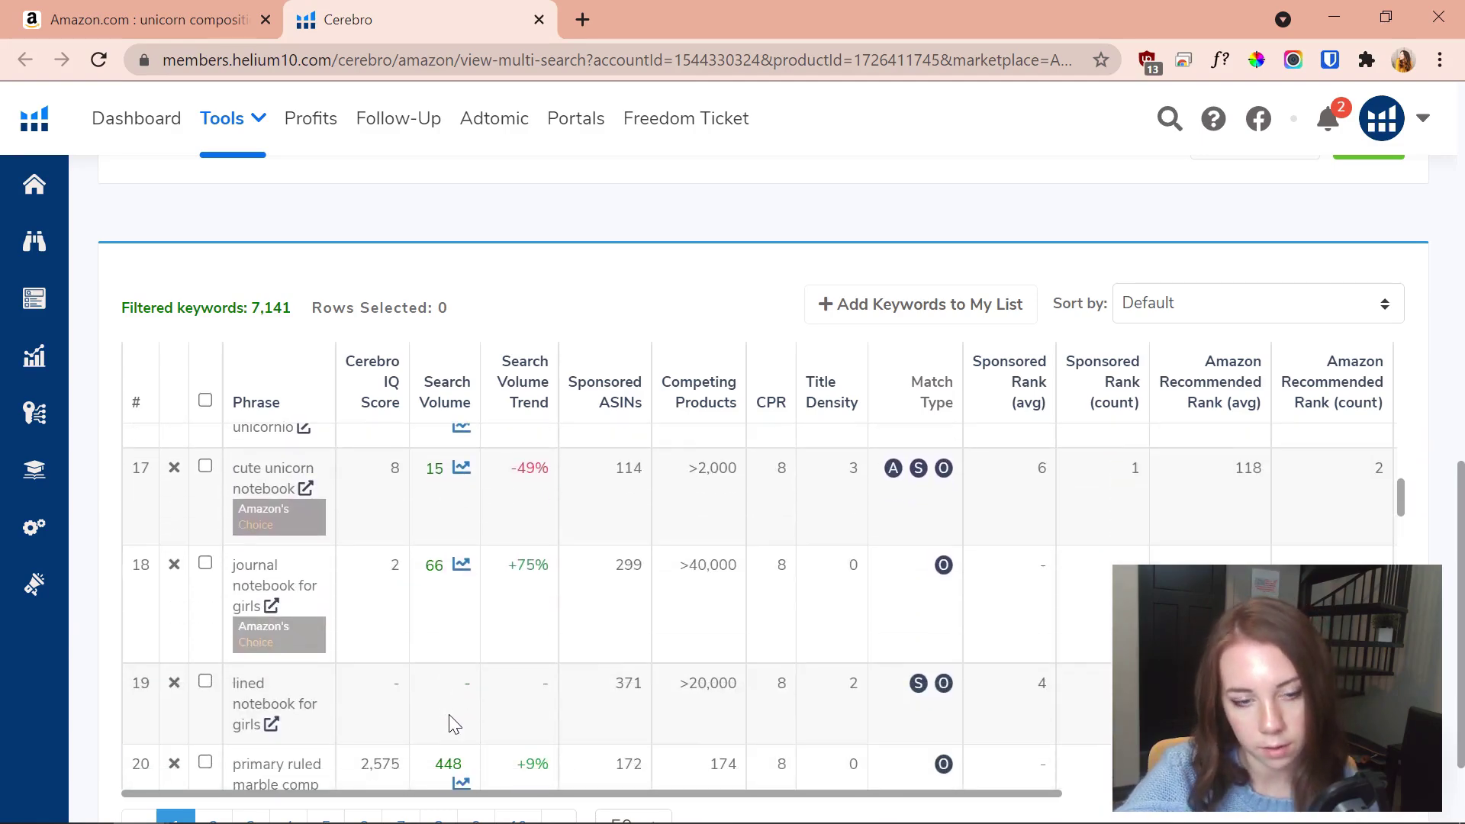
scroll(458, 722, up, 3)
scroll(386, 709, down, 3)
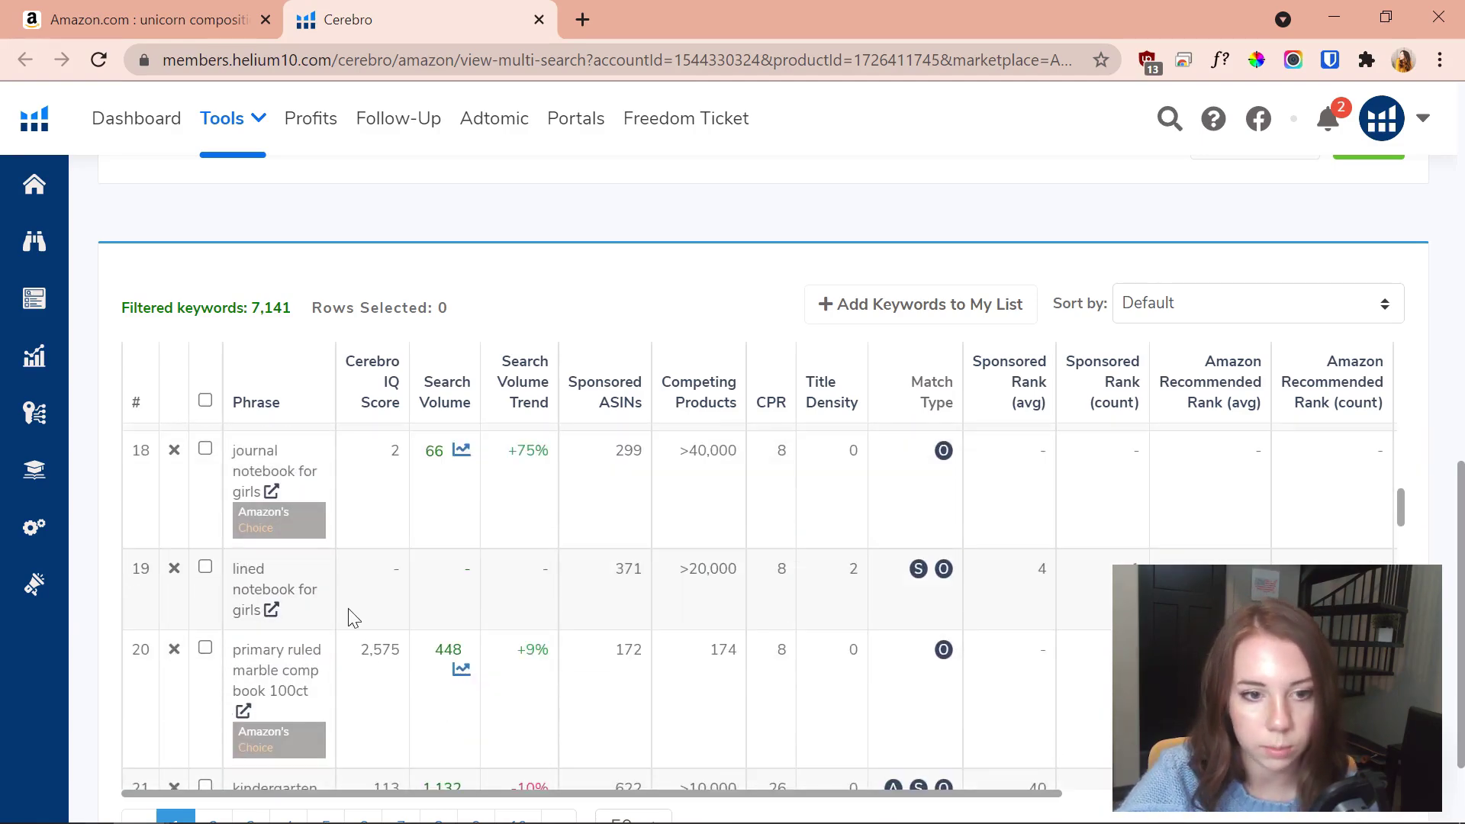
scroll(260, 605, down, 5)
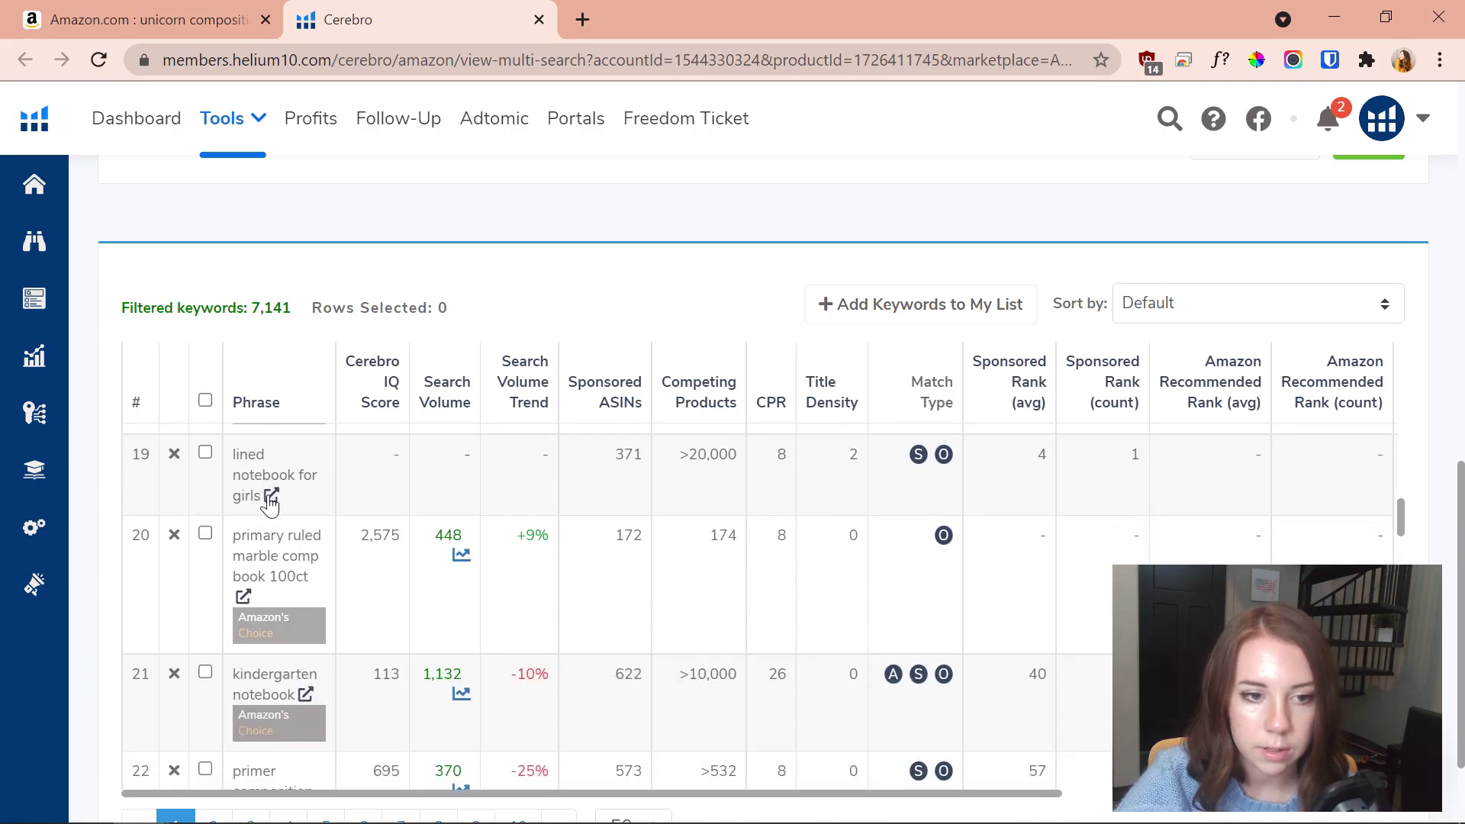
scroll(309, 482, down, 8)
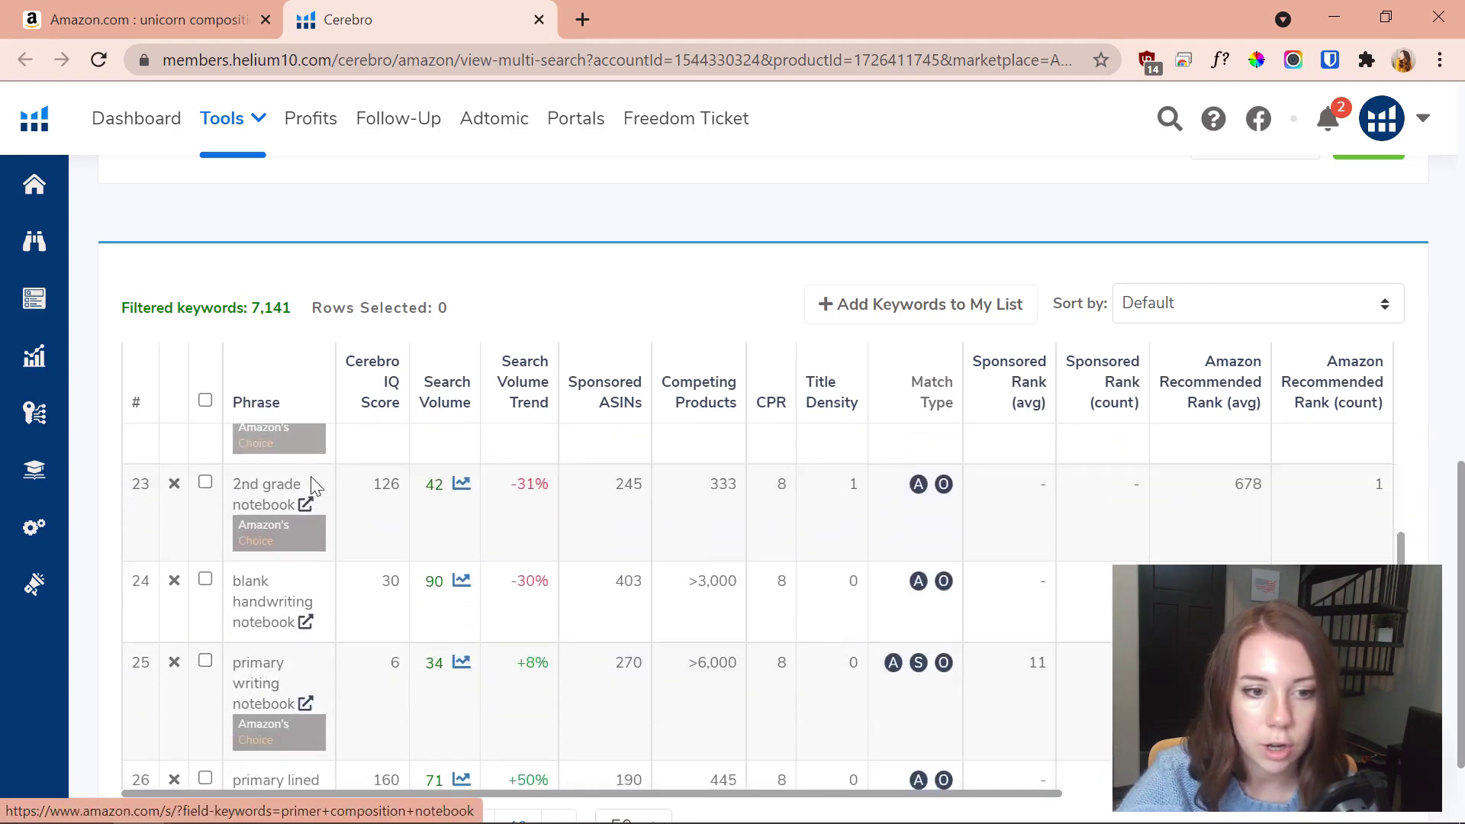
scroll(341, 614, down, 2)
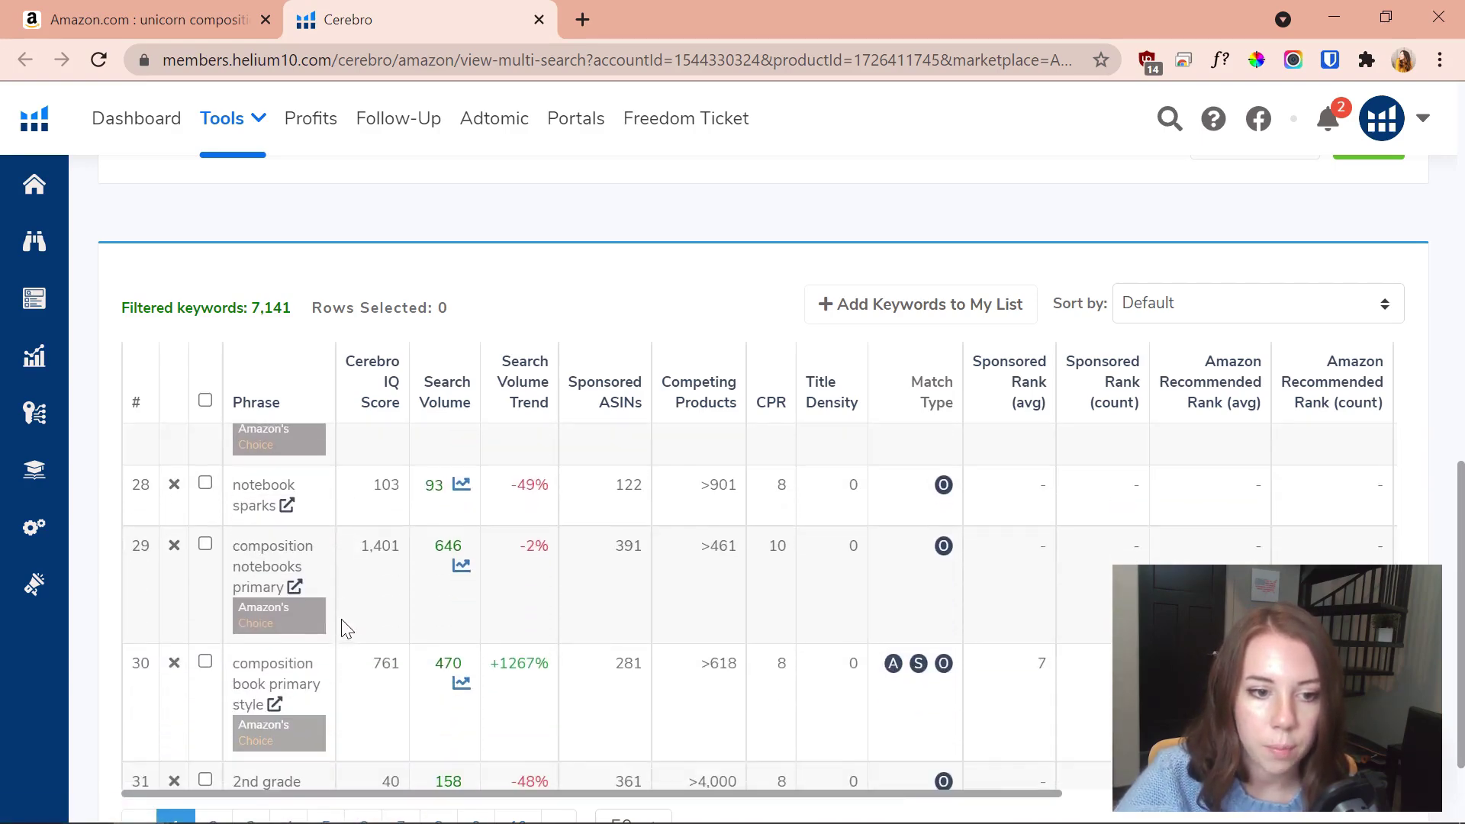
scroll(276, 405, up, 2)
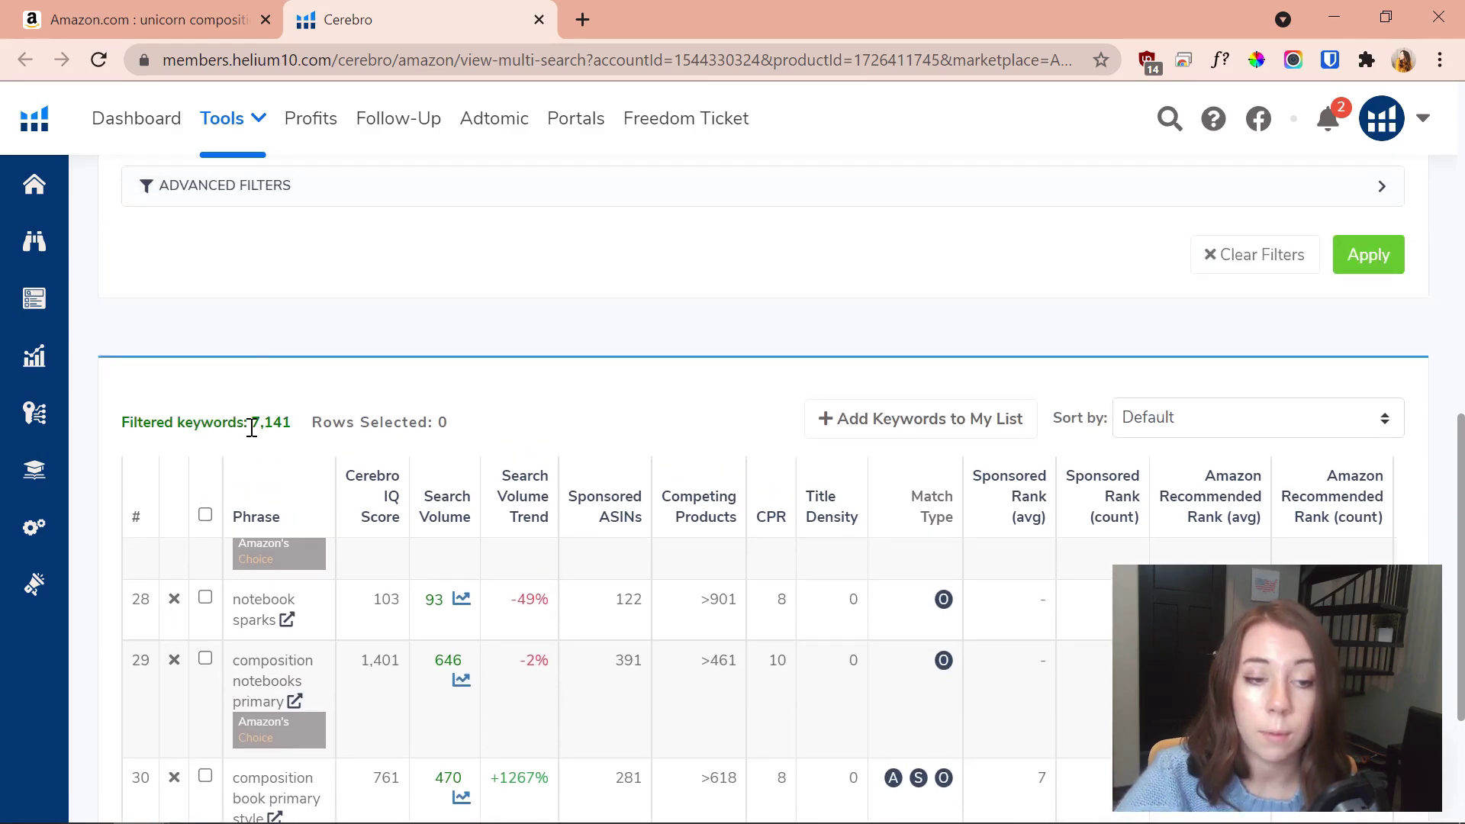
drag(254, 426, 289, 422)
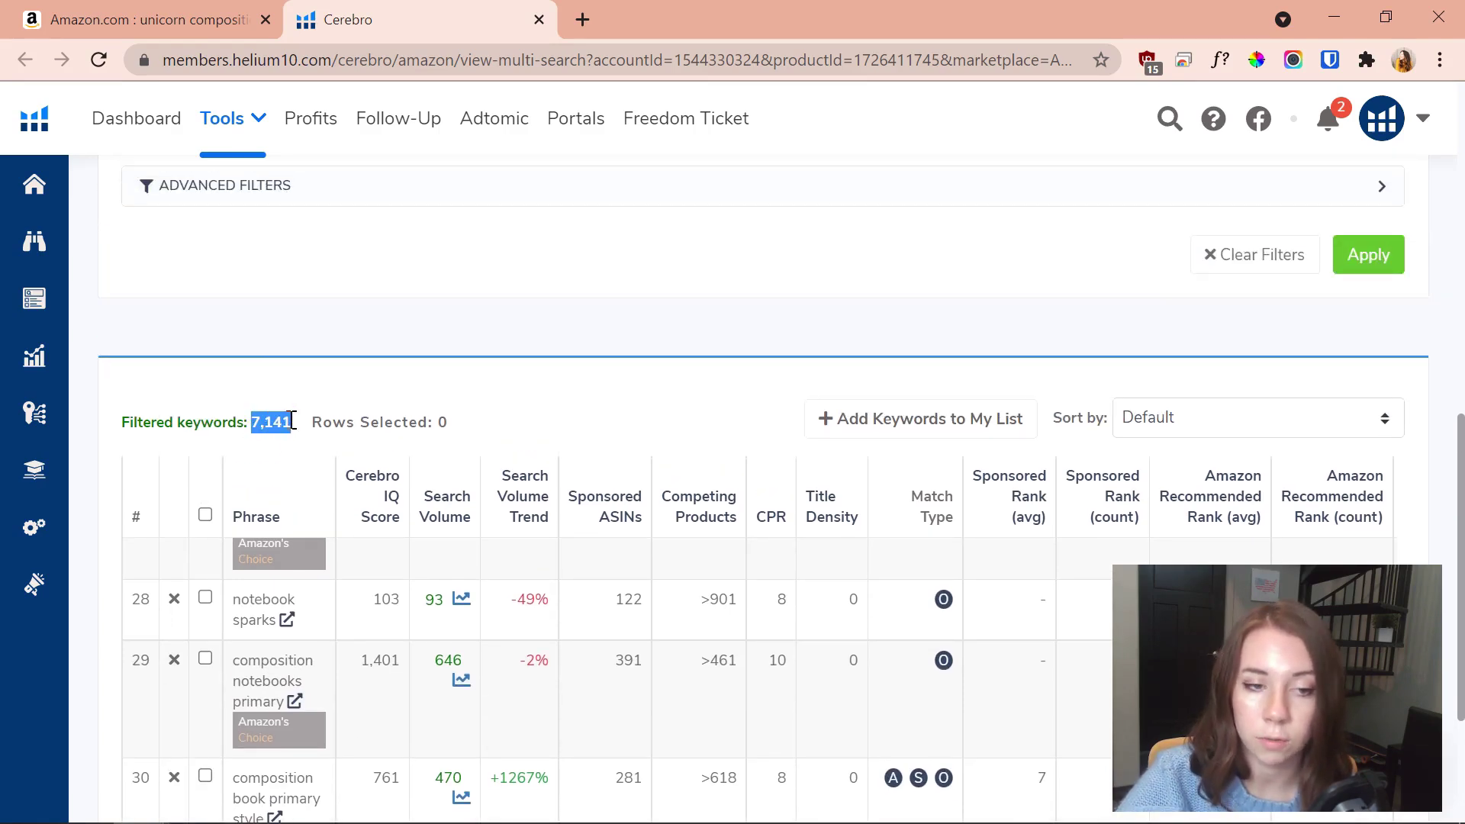
click(521, 392)
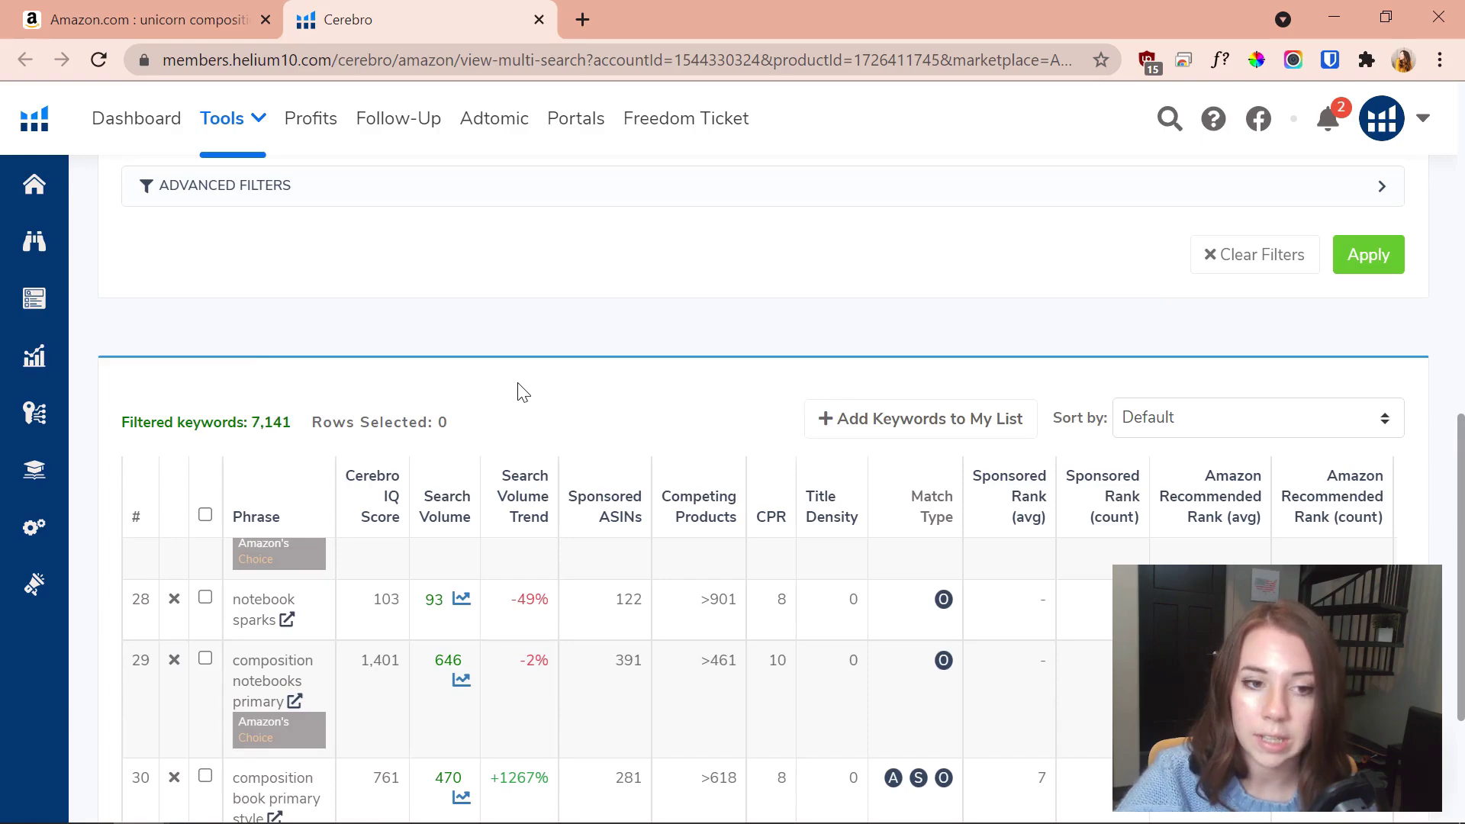
scroll(556, 317, down, 5)
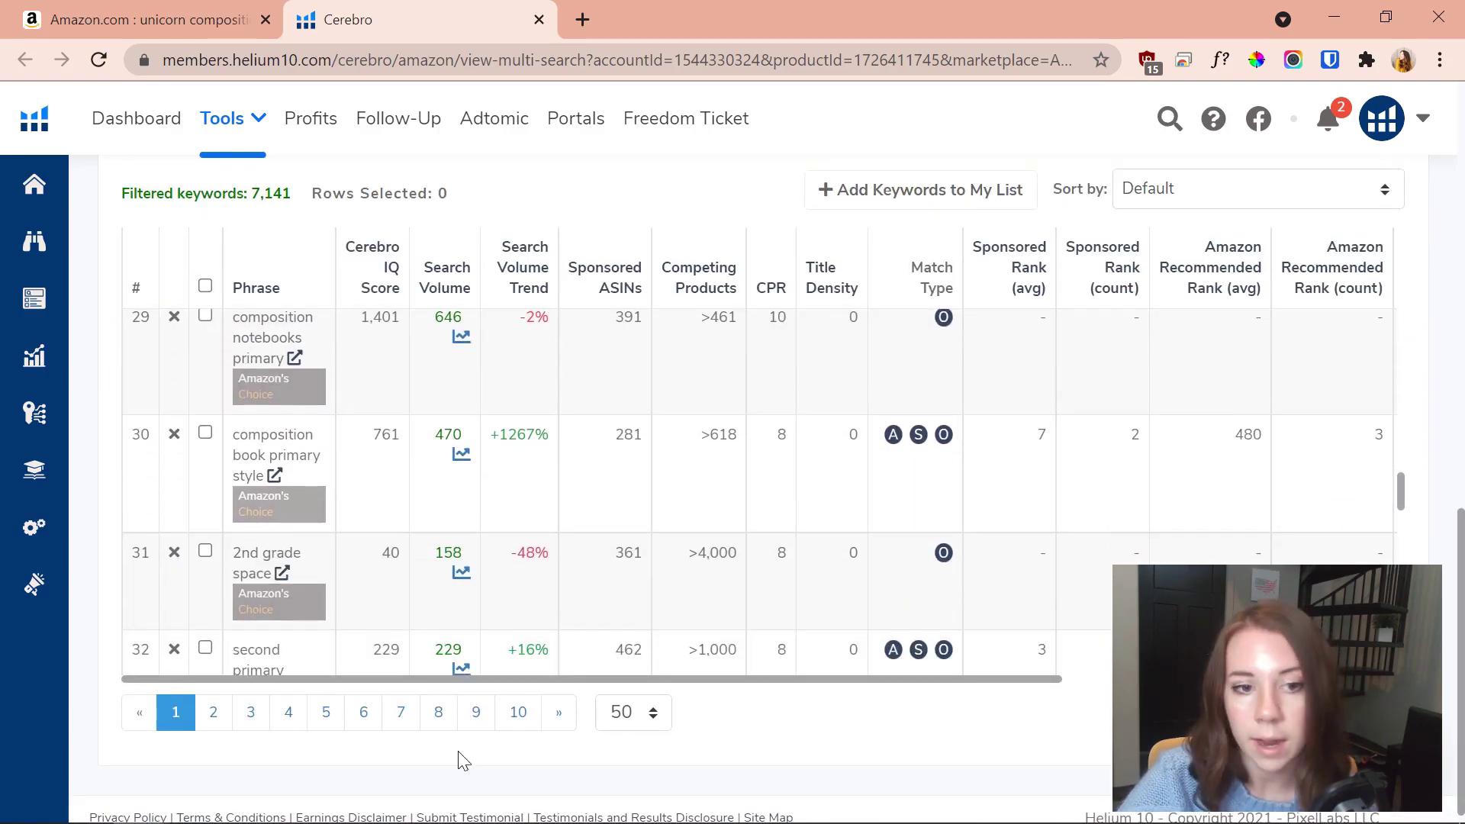
scroll(483, 243, up, 2)
scroll(498, 219, up, 10)
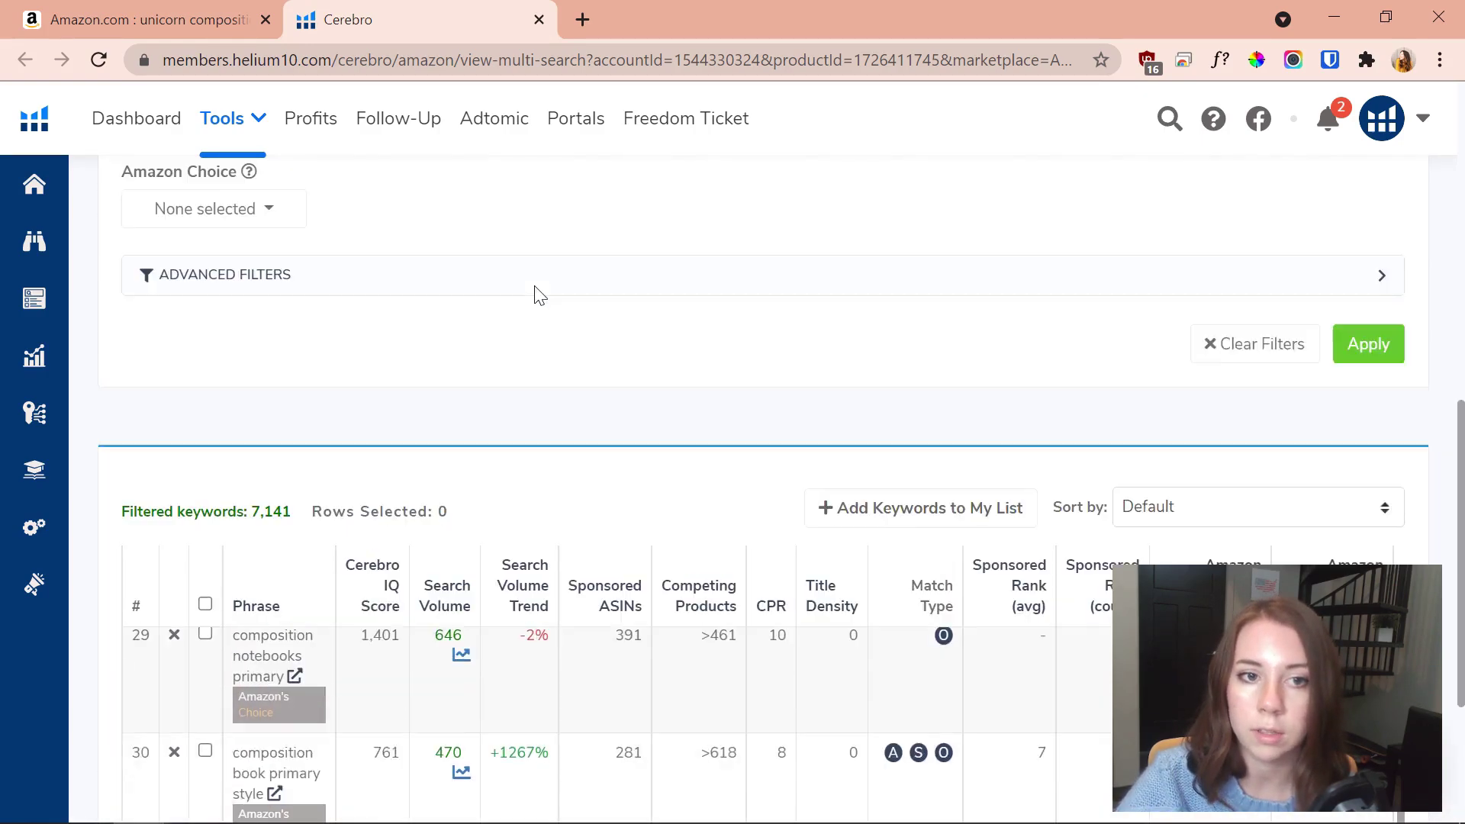
scroll(561, 581, up, 2)
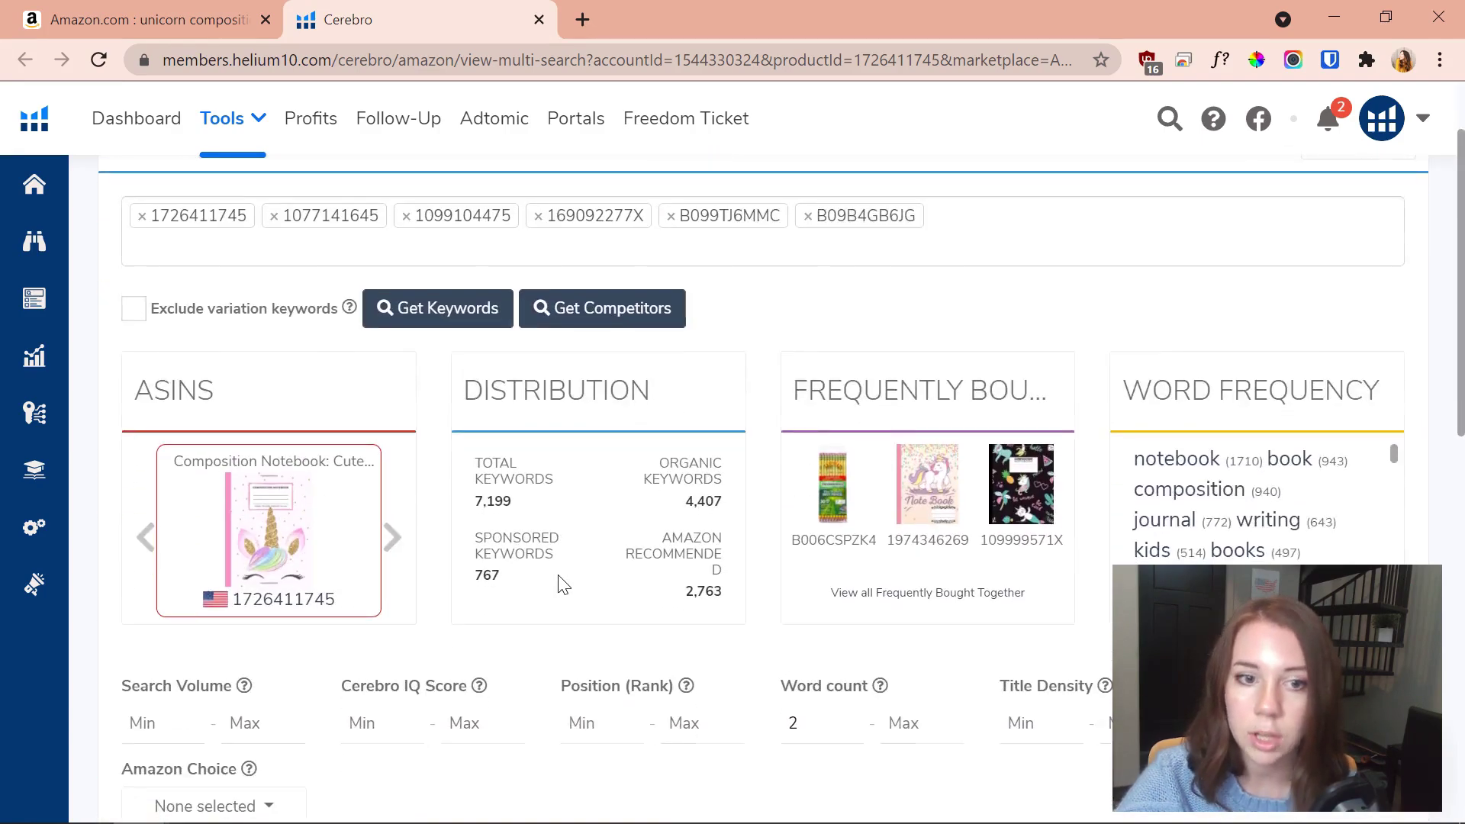
scroll(563, 583, down, 5)
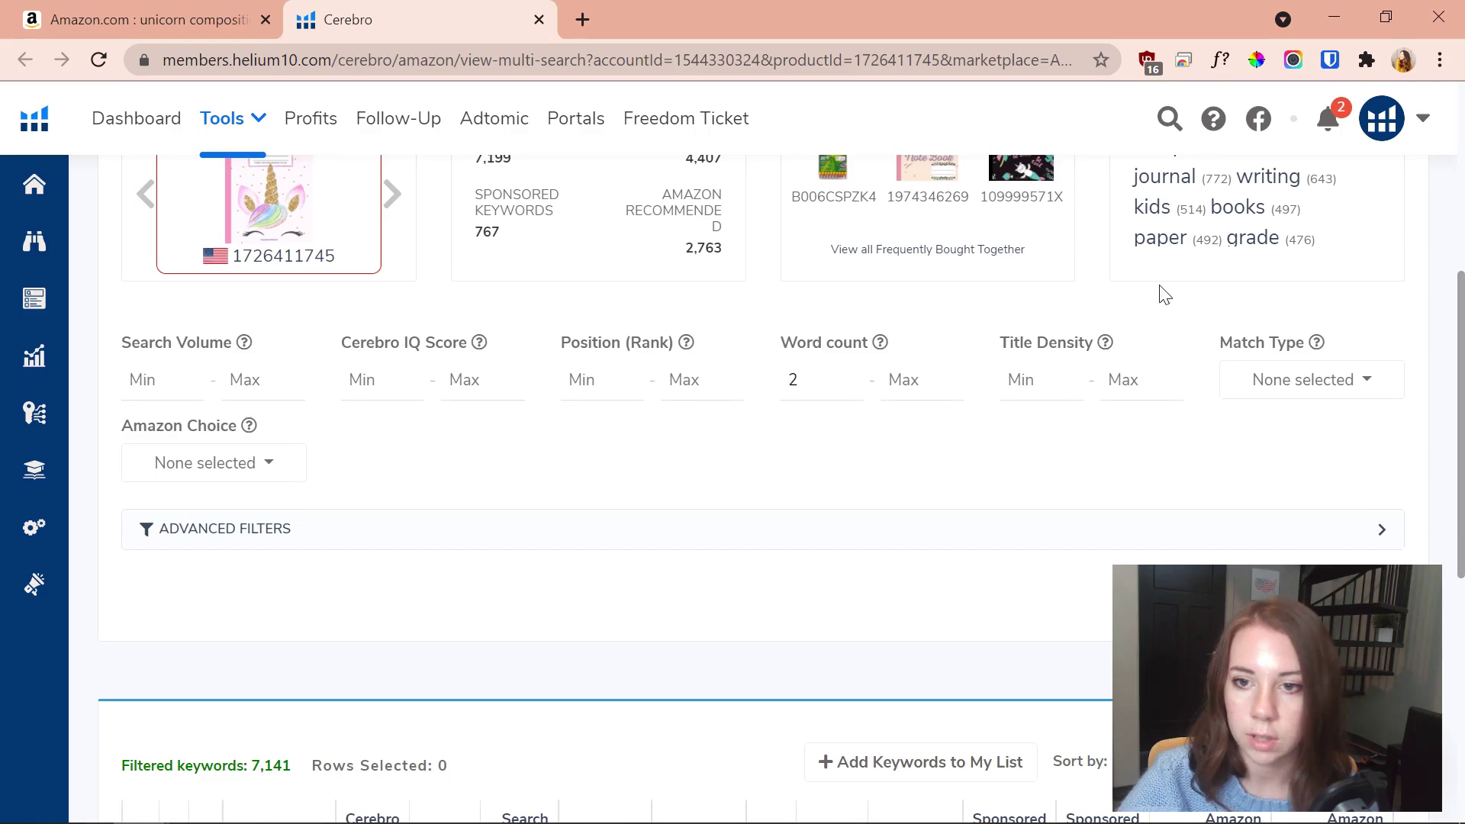
scroll(1058, 478, down, 3)
scroll(776, 547, up, 1)
scroll(560, 585, up, 2)
scroll(631, 351, down, 3)
scroll(523, 524, up, 3)
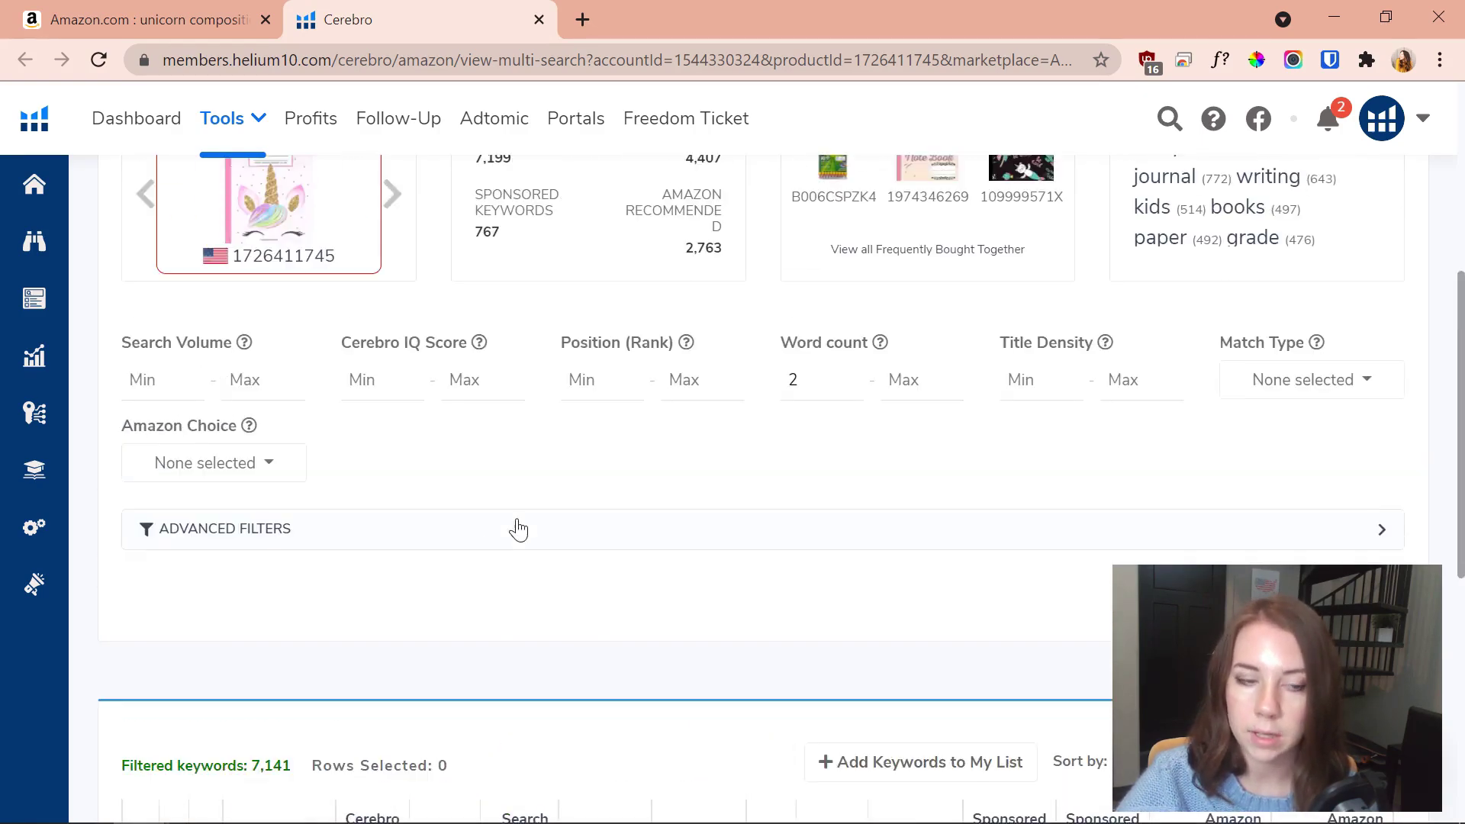
scroll(483, 435, down, 5)
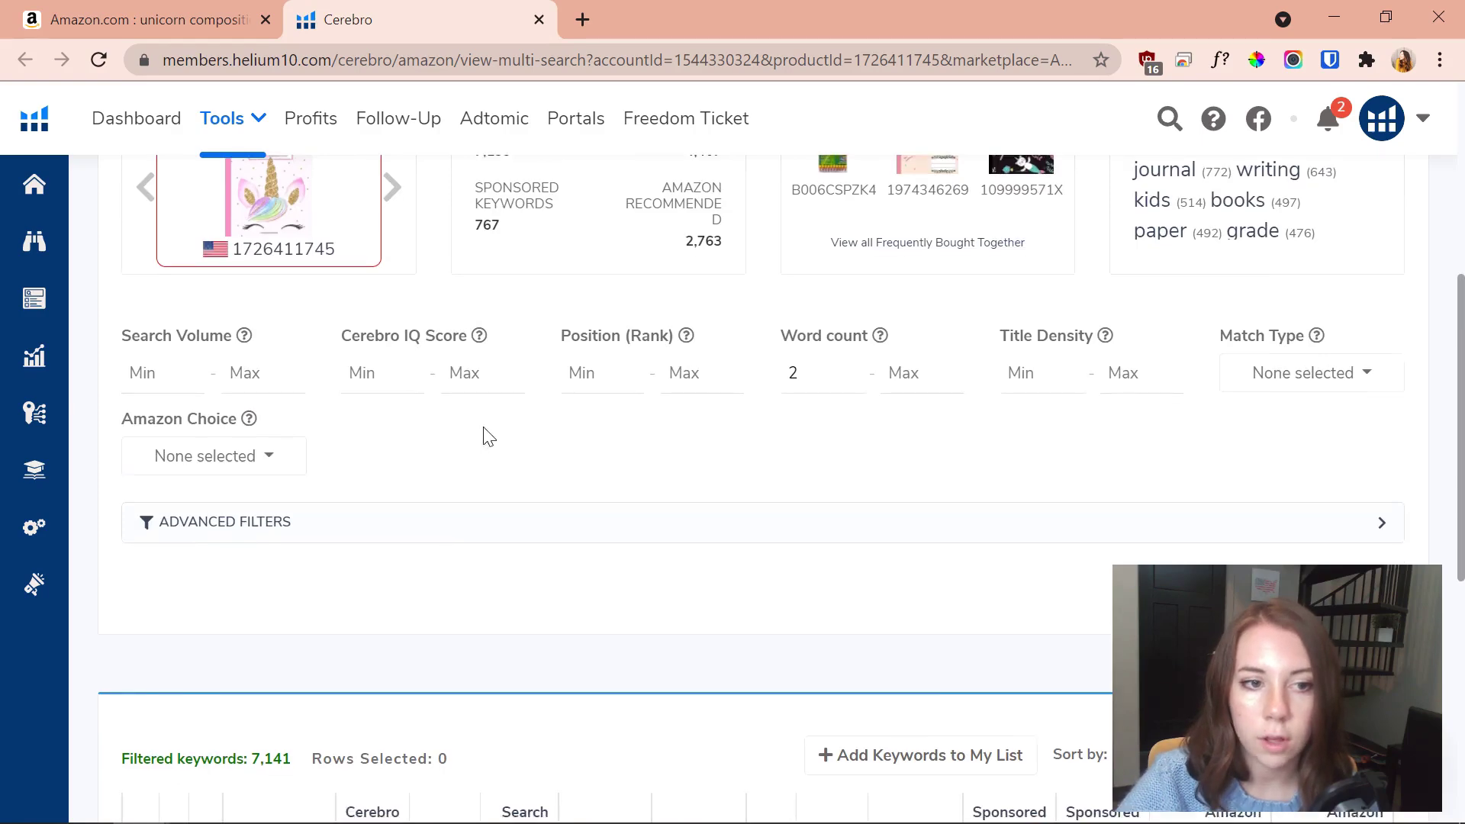
scroll(524, 666, up, 10)
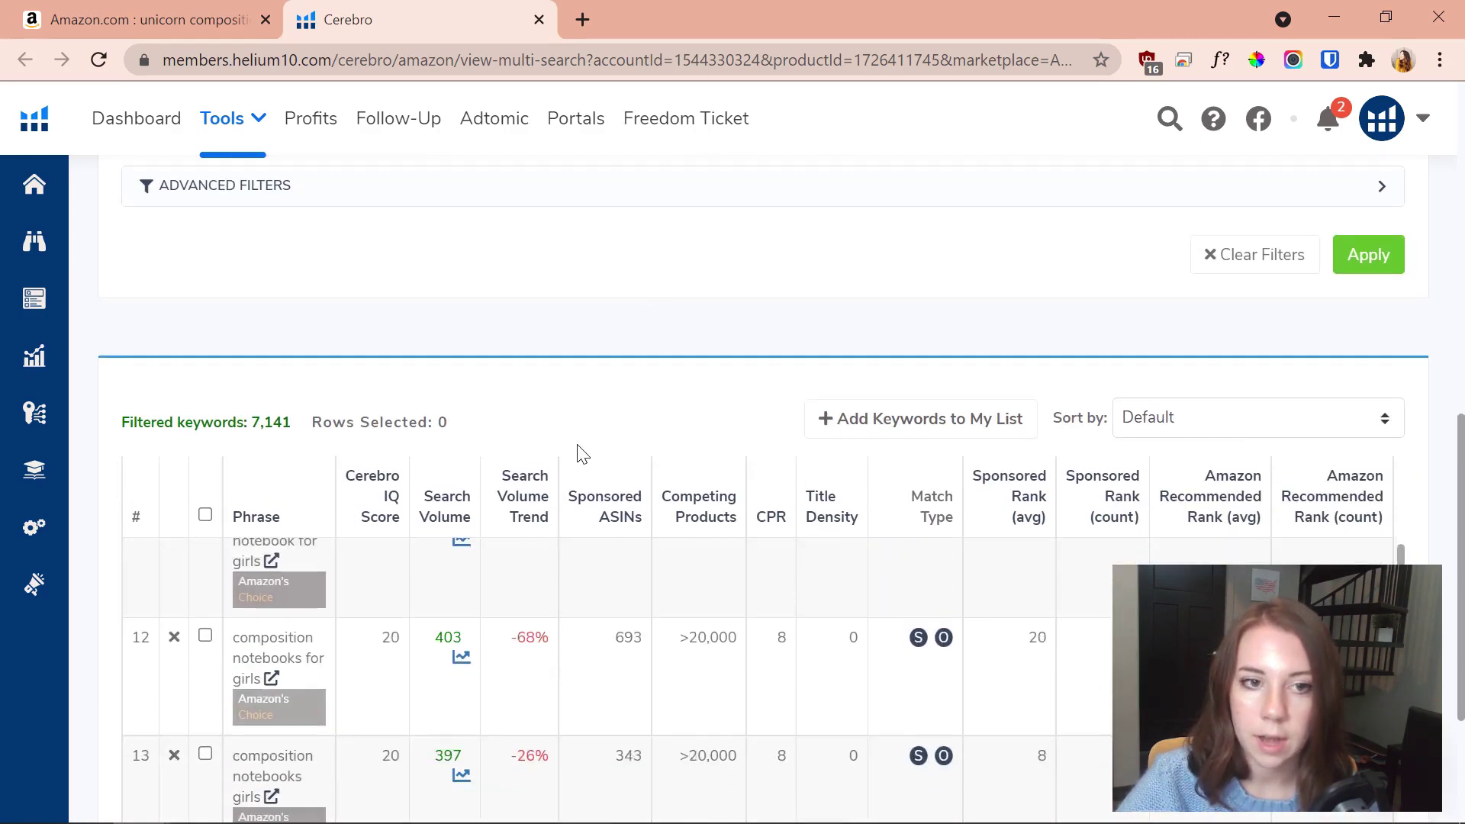
scroll(576, 451, up, 3)
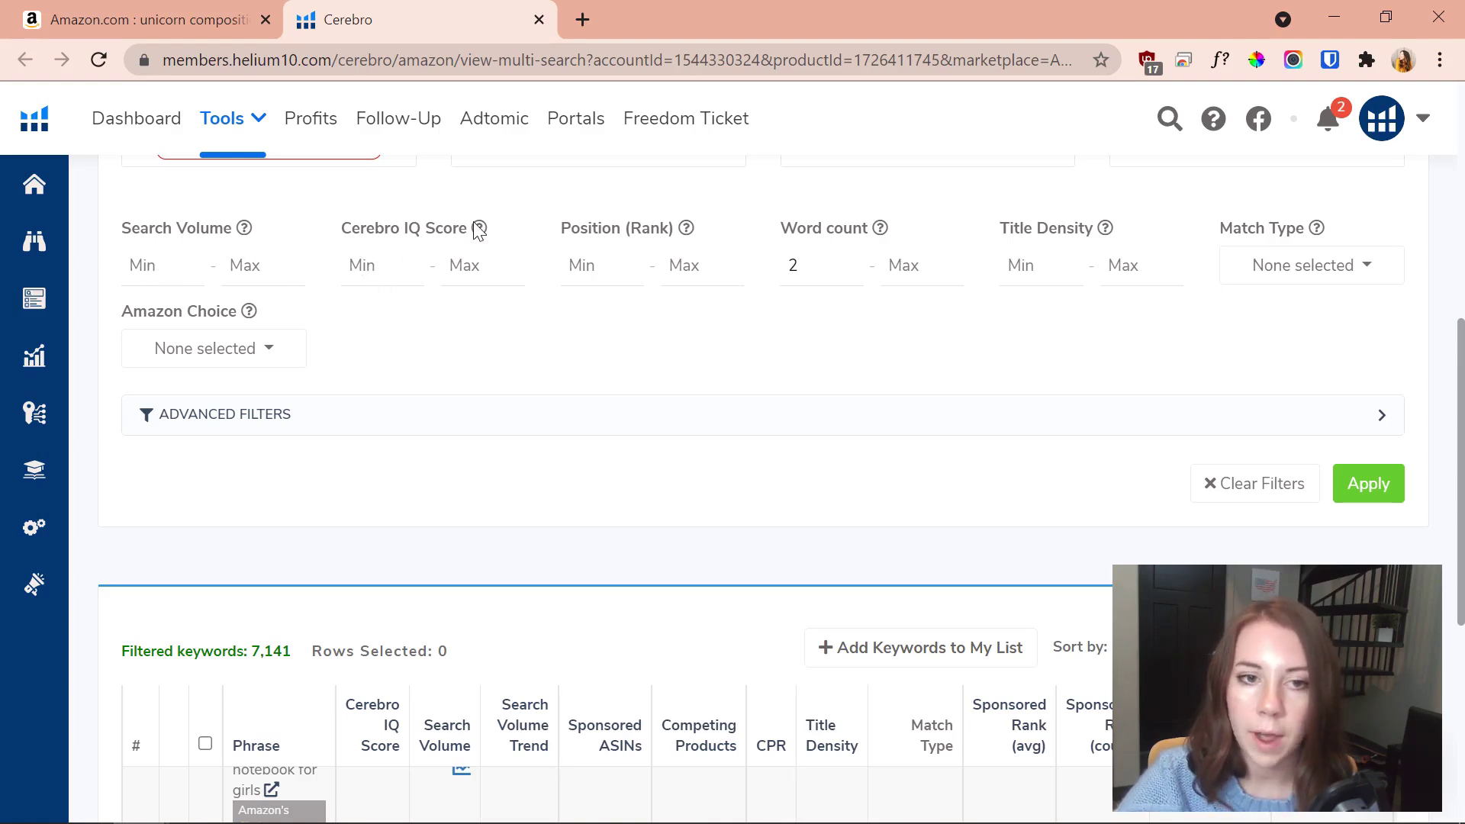
scroll(514, 354, down, 2)
scroll(547, 652, up, 15)
scroll(665, 399, up, 2)
scroll(661, 378, down, 2)
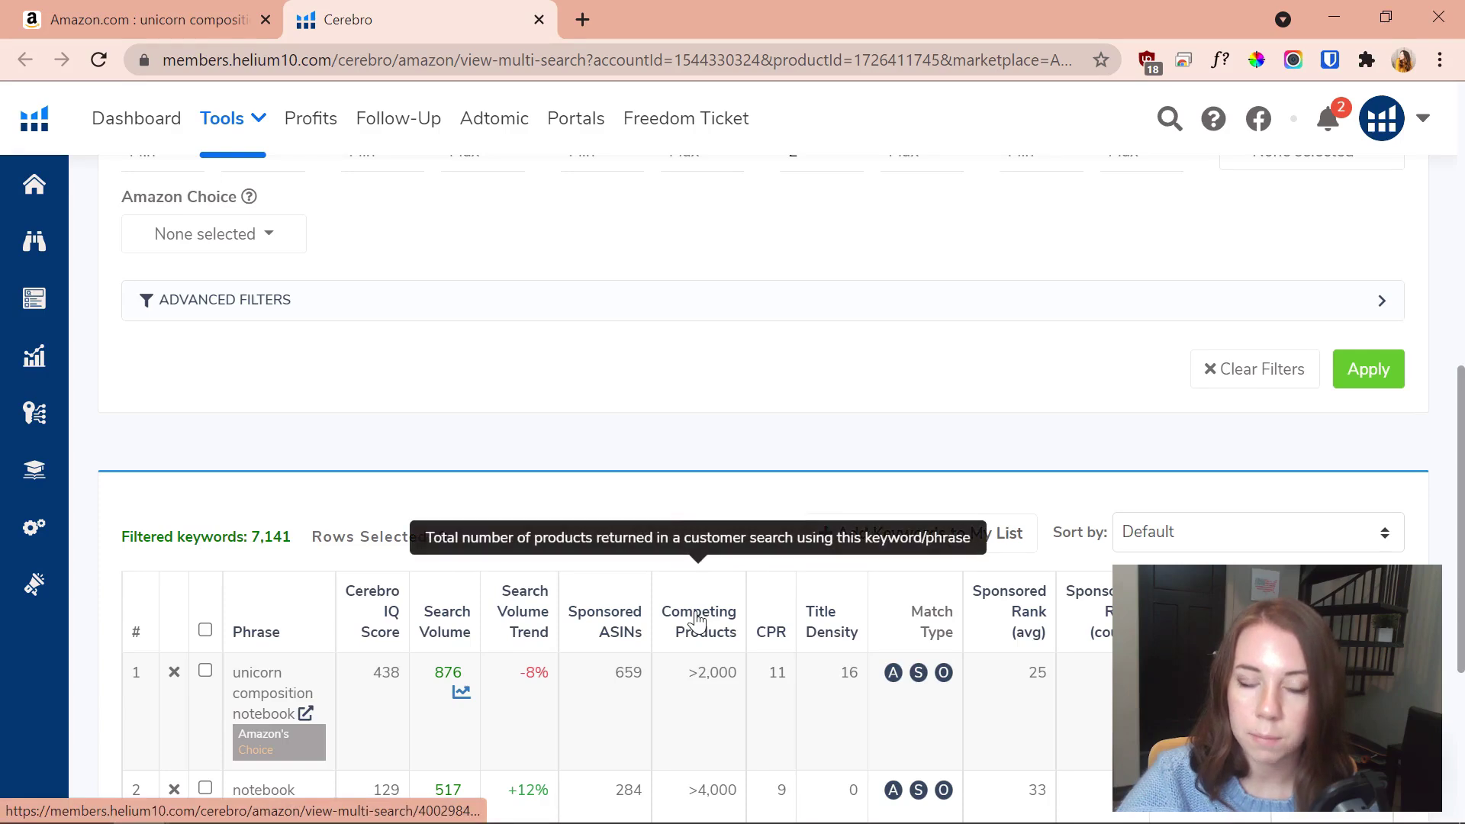
scroll(684, 506, up, 1)
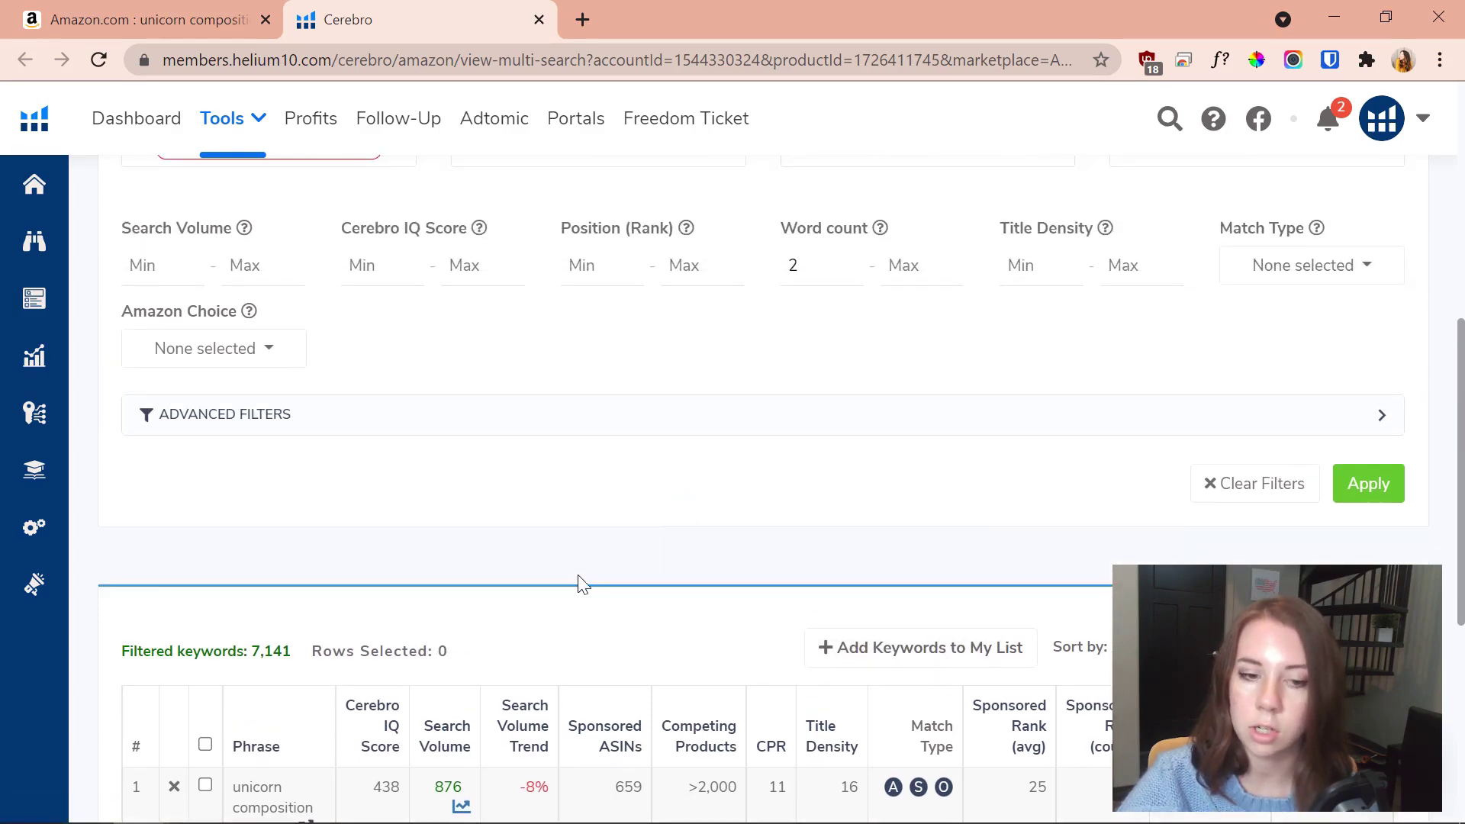
scroll(578, 575, down, 2)
scroll(513, 477, down, 2)
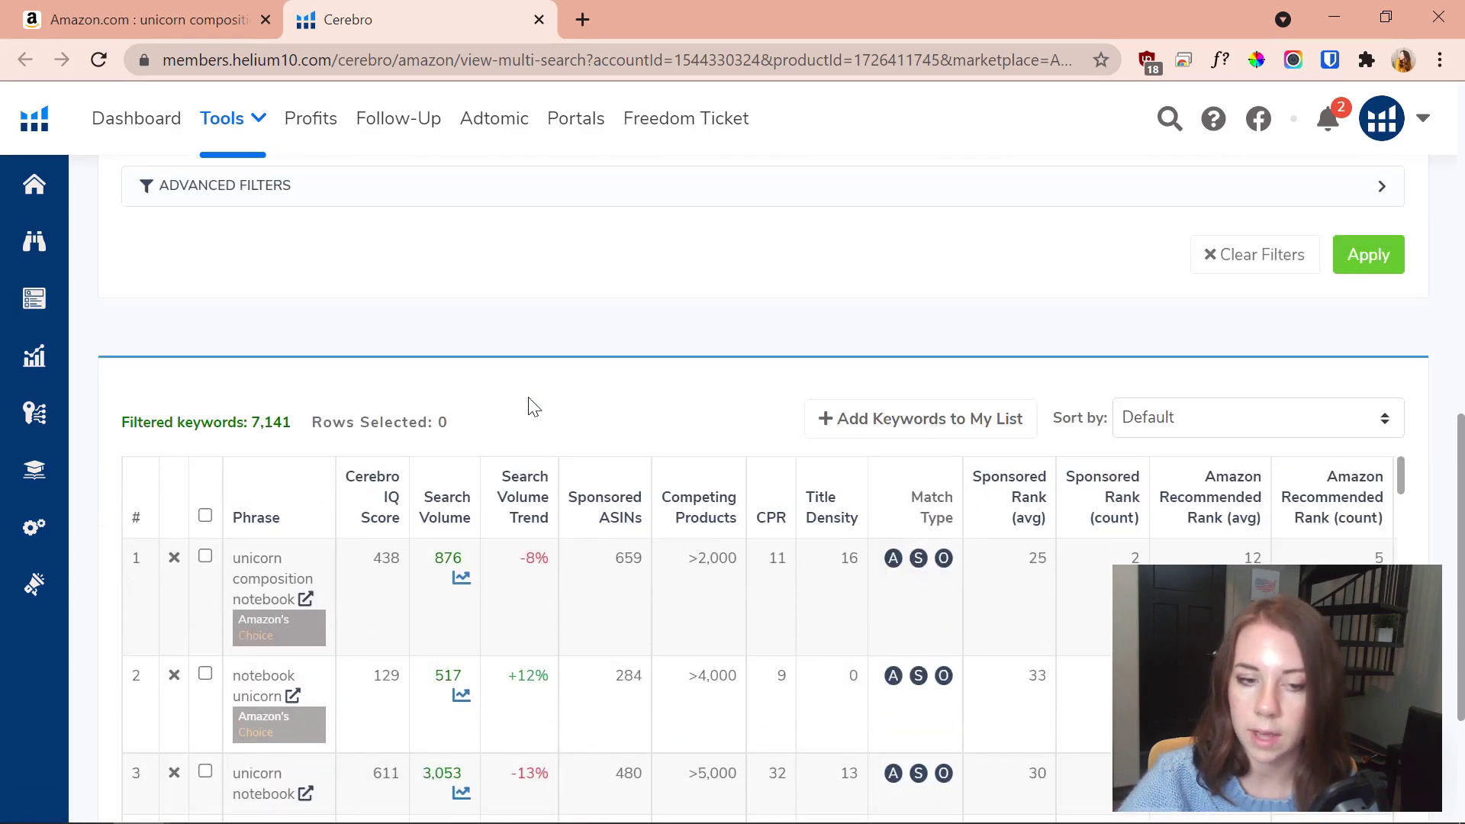
scroll(389, 657, down, 2)
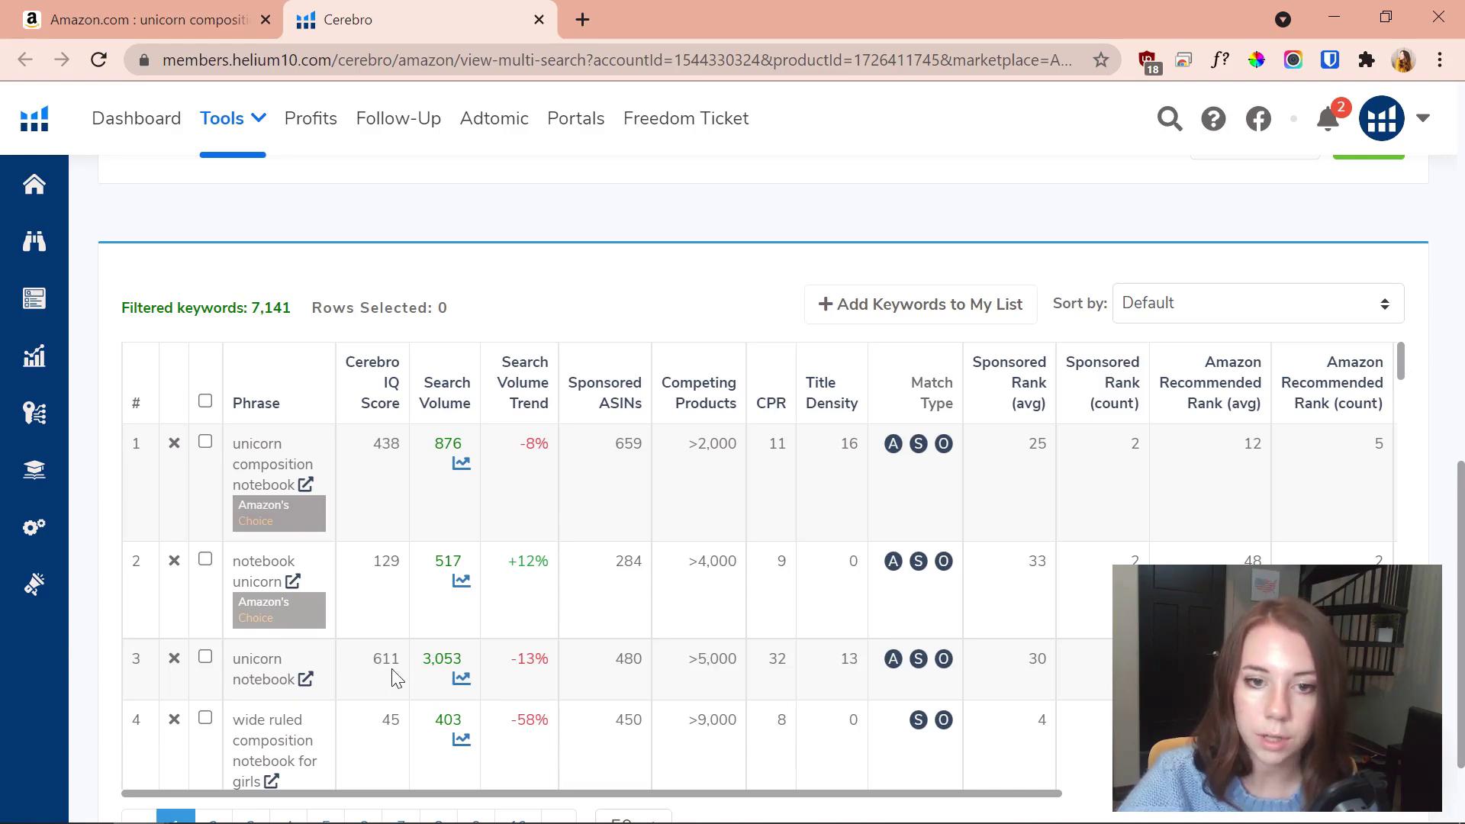
scroll(763, 496, up, 10)
scroll(1130, 325, down, 4)
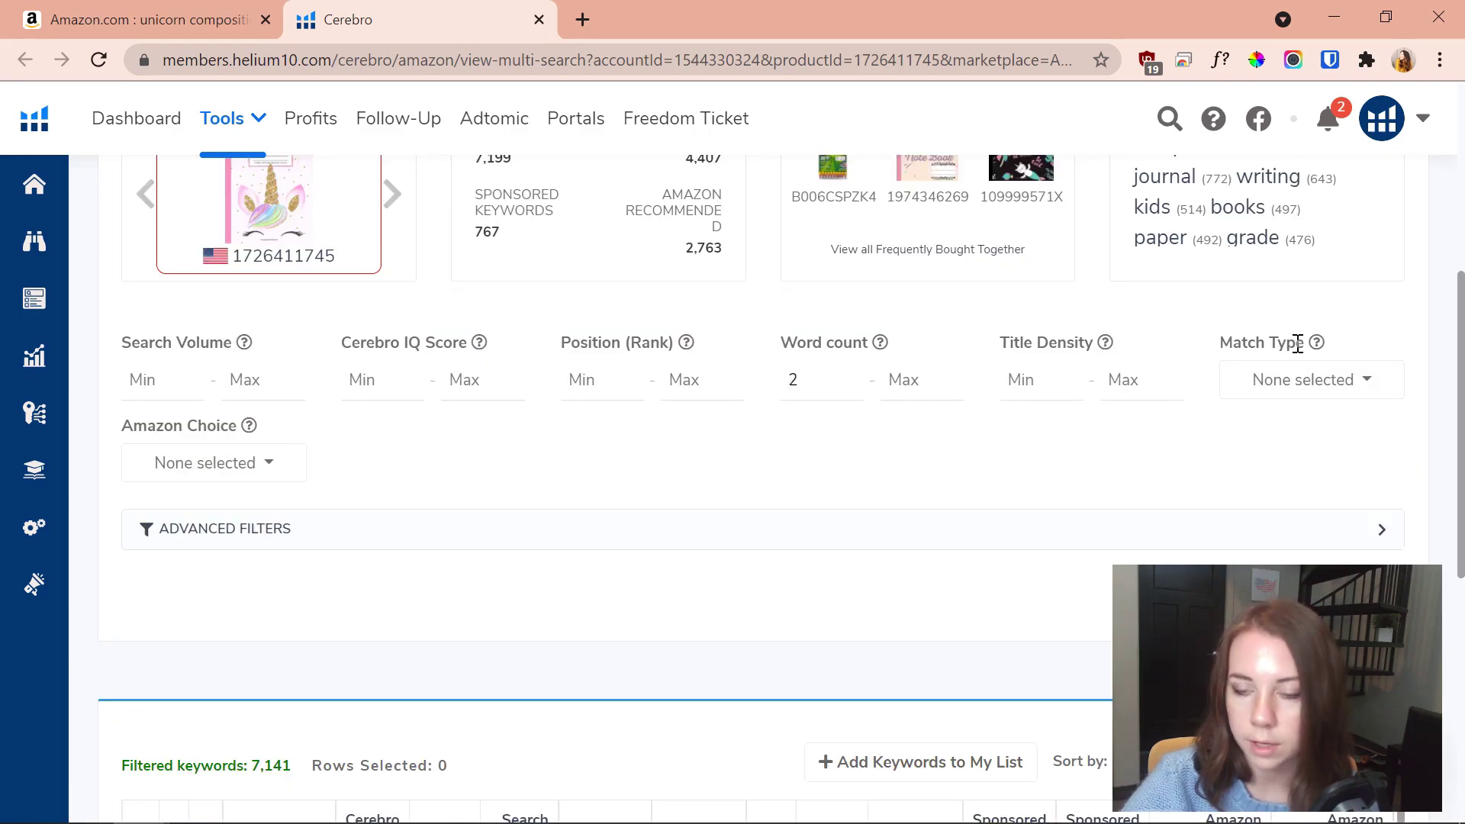
mouse_move(691, 351)
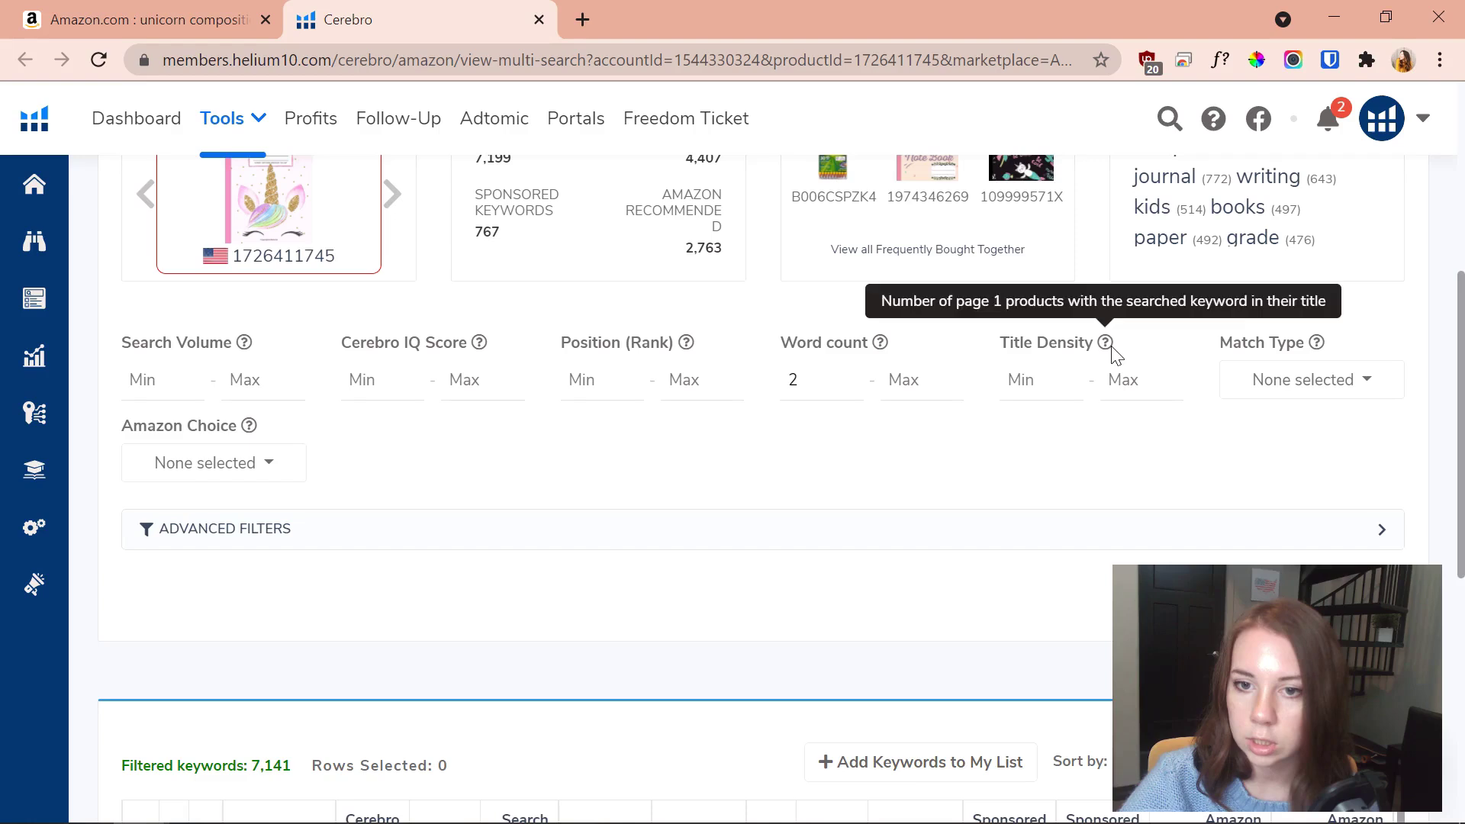
click(1334, 386)
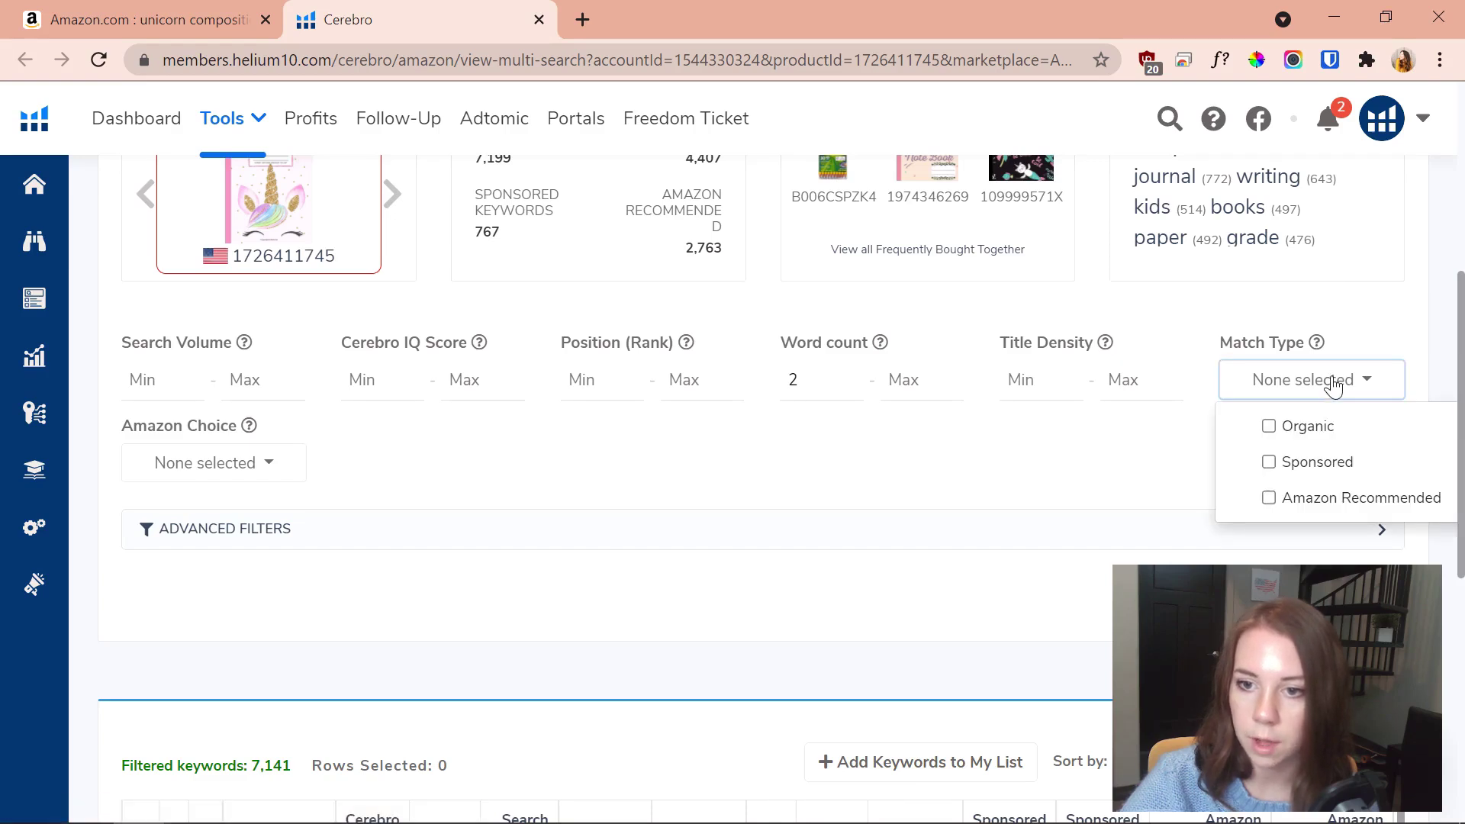
click(1334, 385)
click(286, 467)
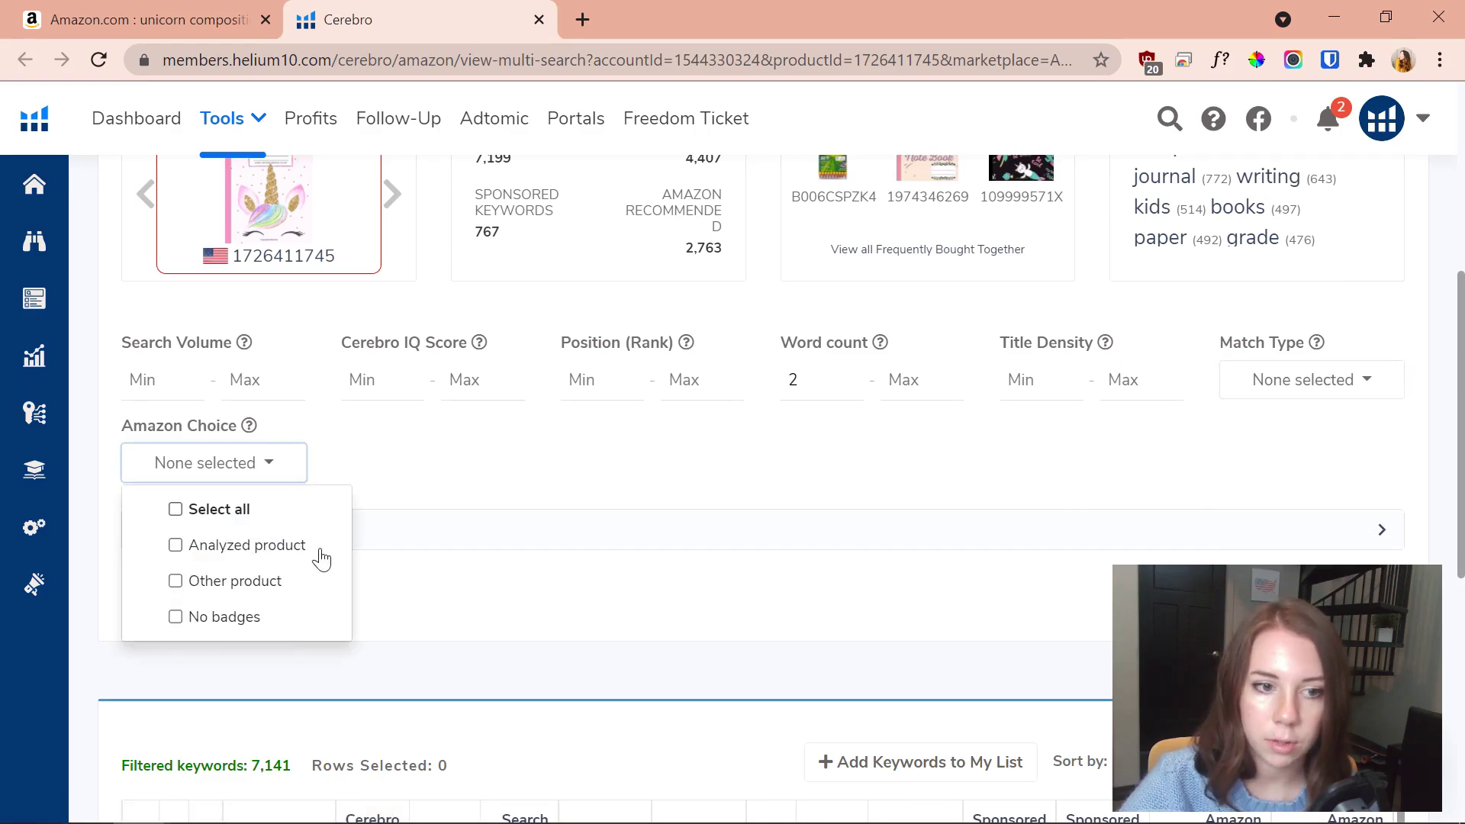
click(256, 476)
scroll(500, 458, down, 2)
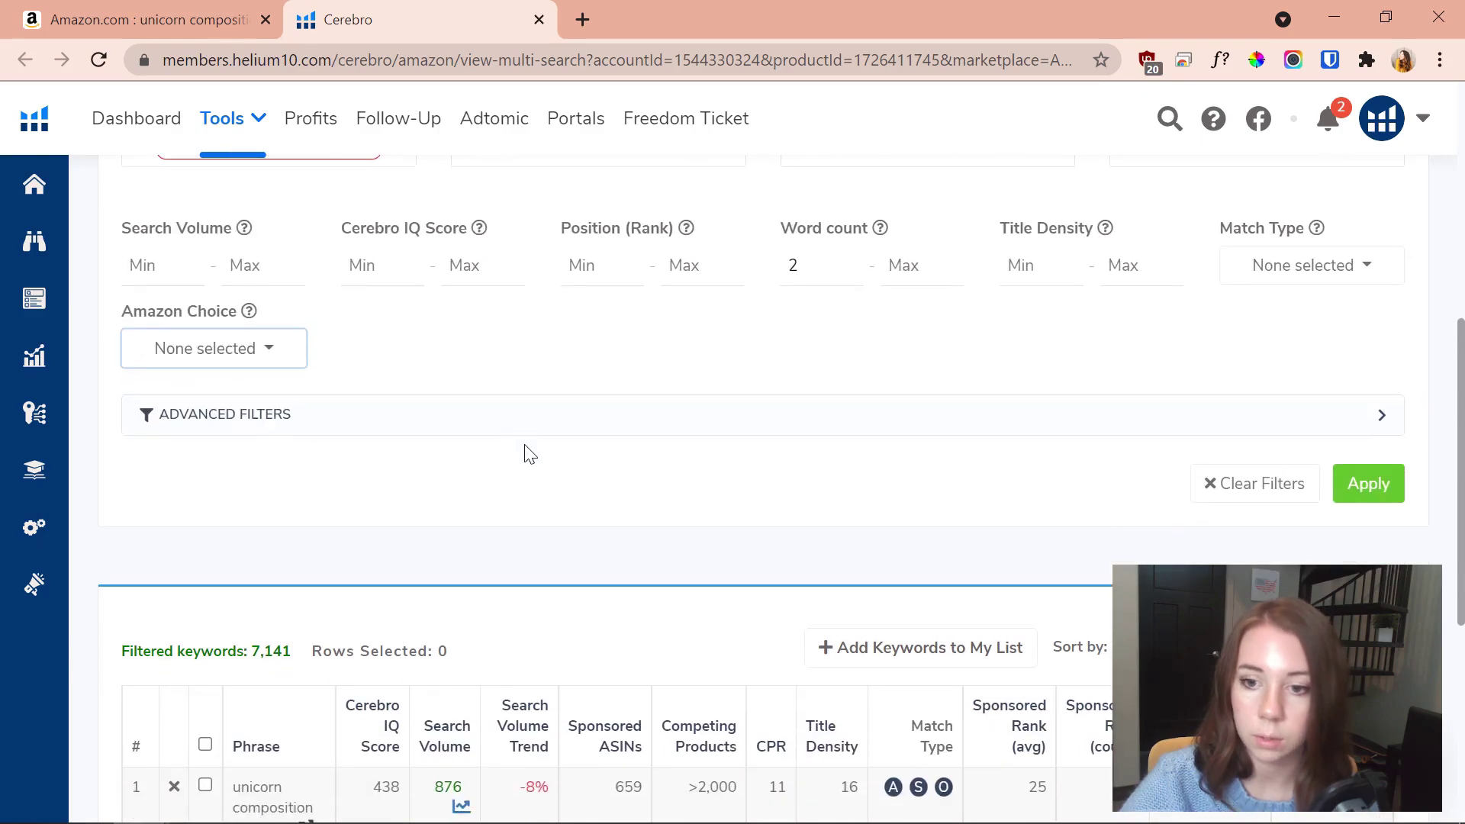
scroll(534, 454, down, 1)
scroll(546, 482, up, 1)
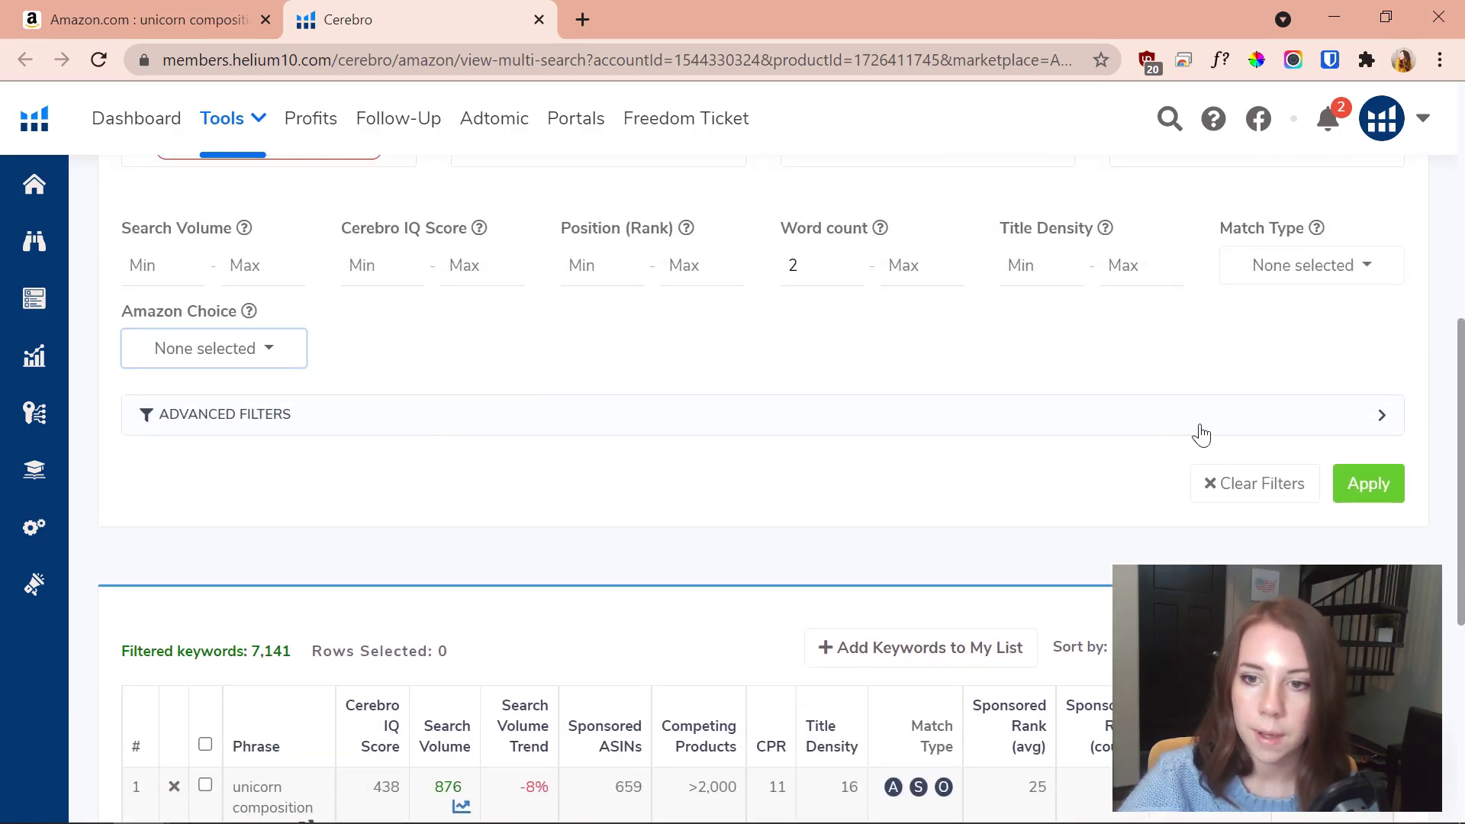
click(1255, 416)
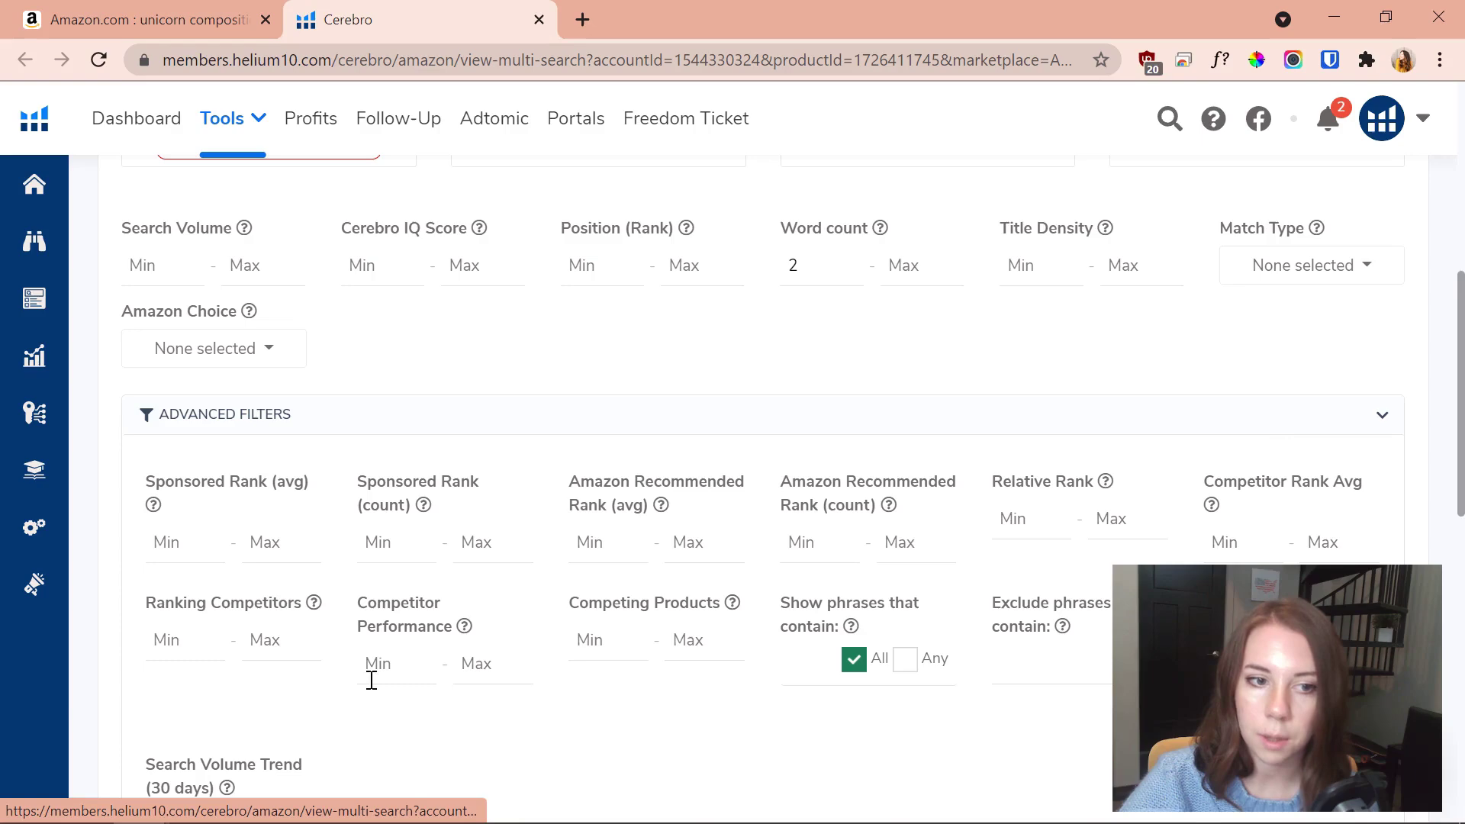
scroll(883, 419, down, 1)
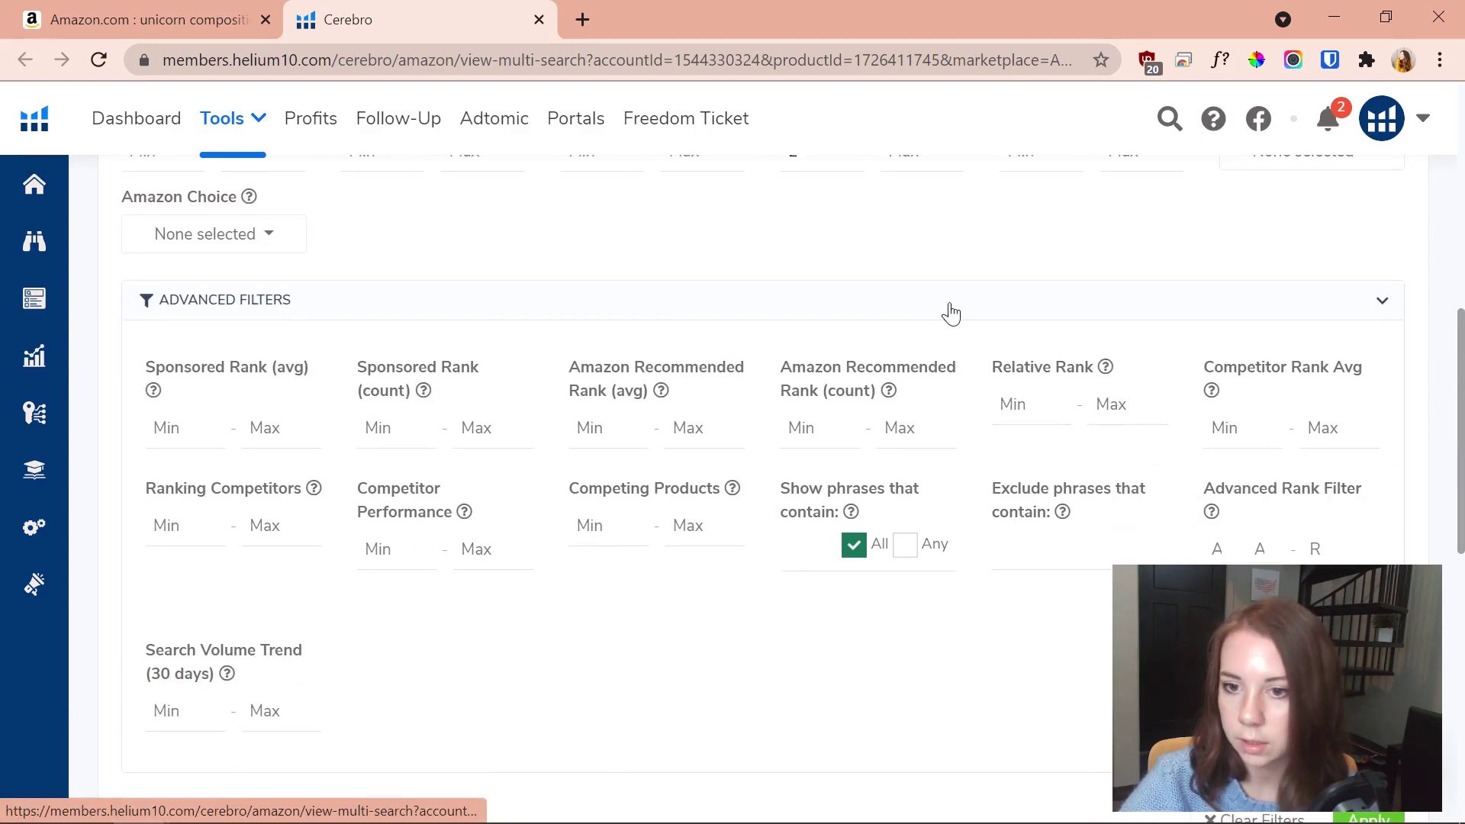
click(954, 314)
scroll(314, 480, up, 3)
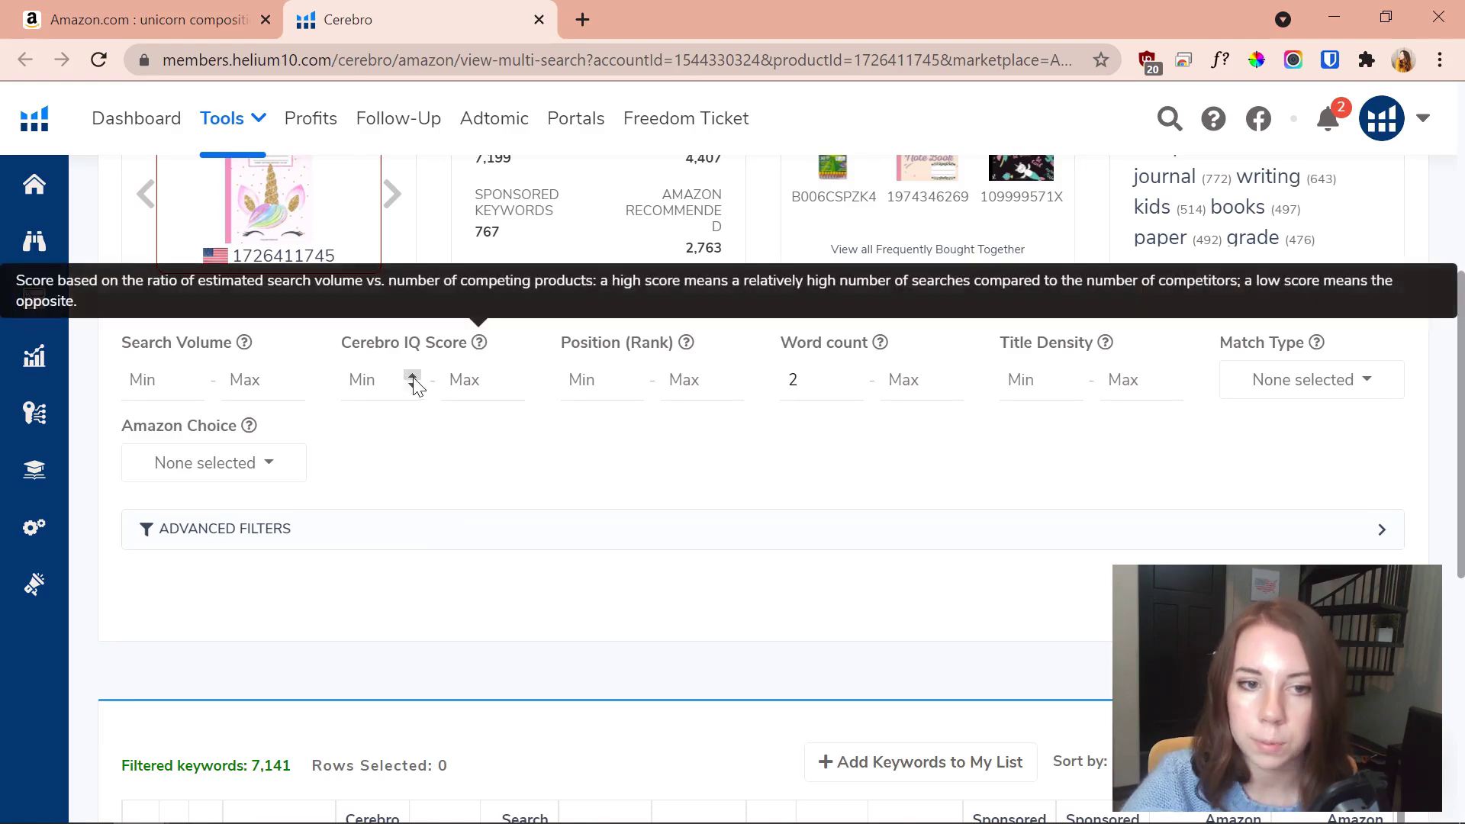
Apply a minimum Cerebro IQ Score of 500, leaving 780 keywords
click(375, 391)
text(500)
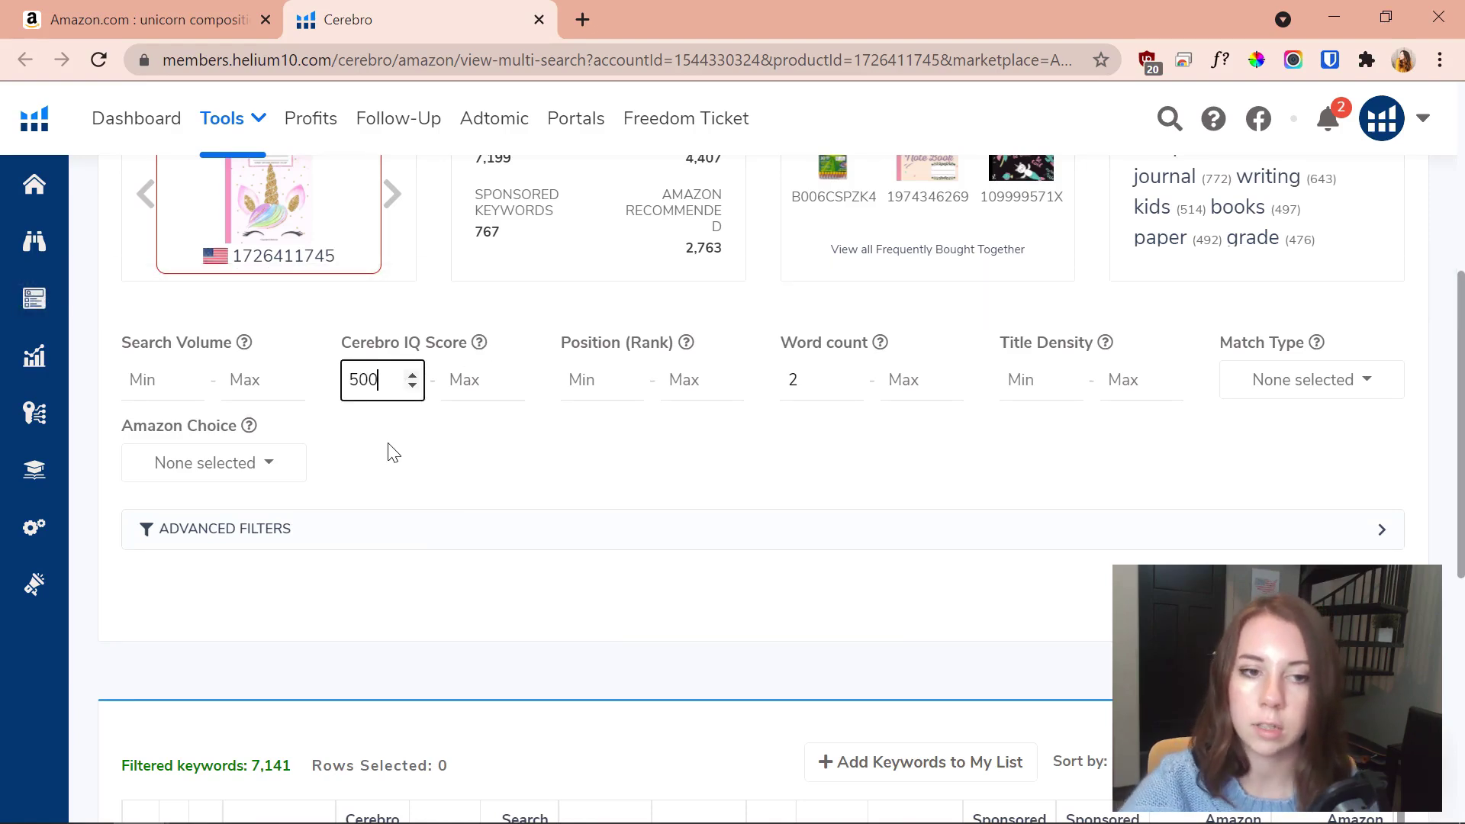
scroll(397, 473, down, 1)
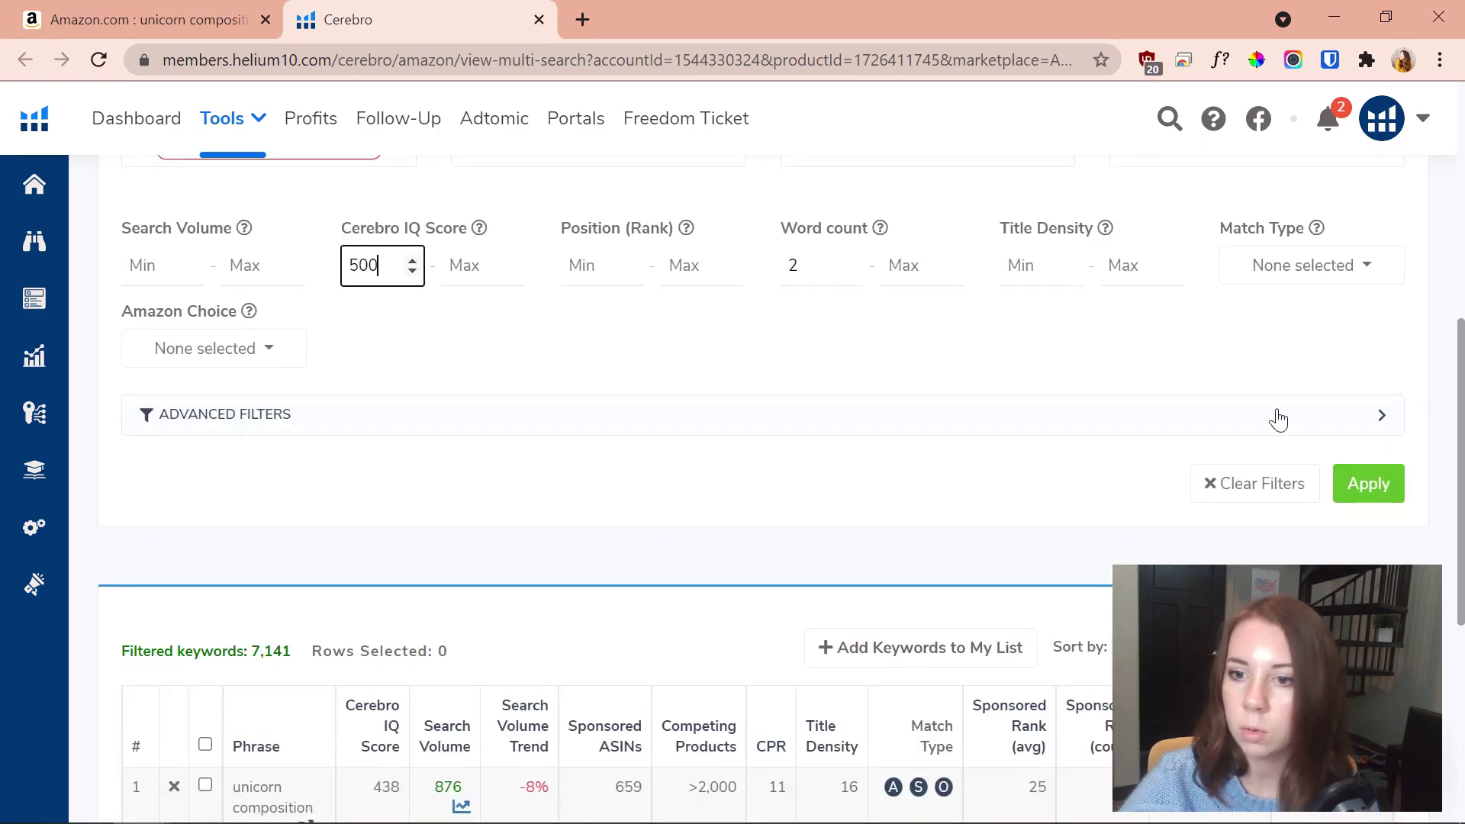
click(1356, 477)
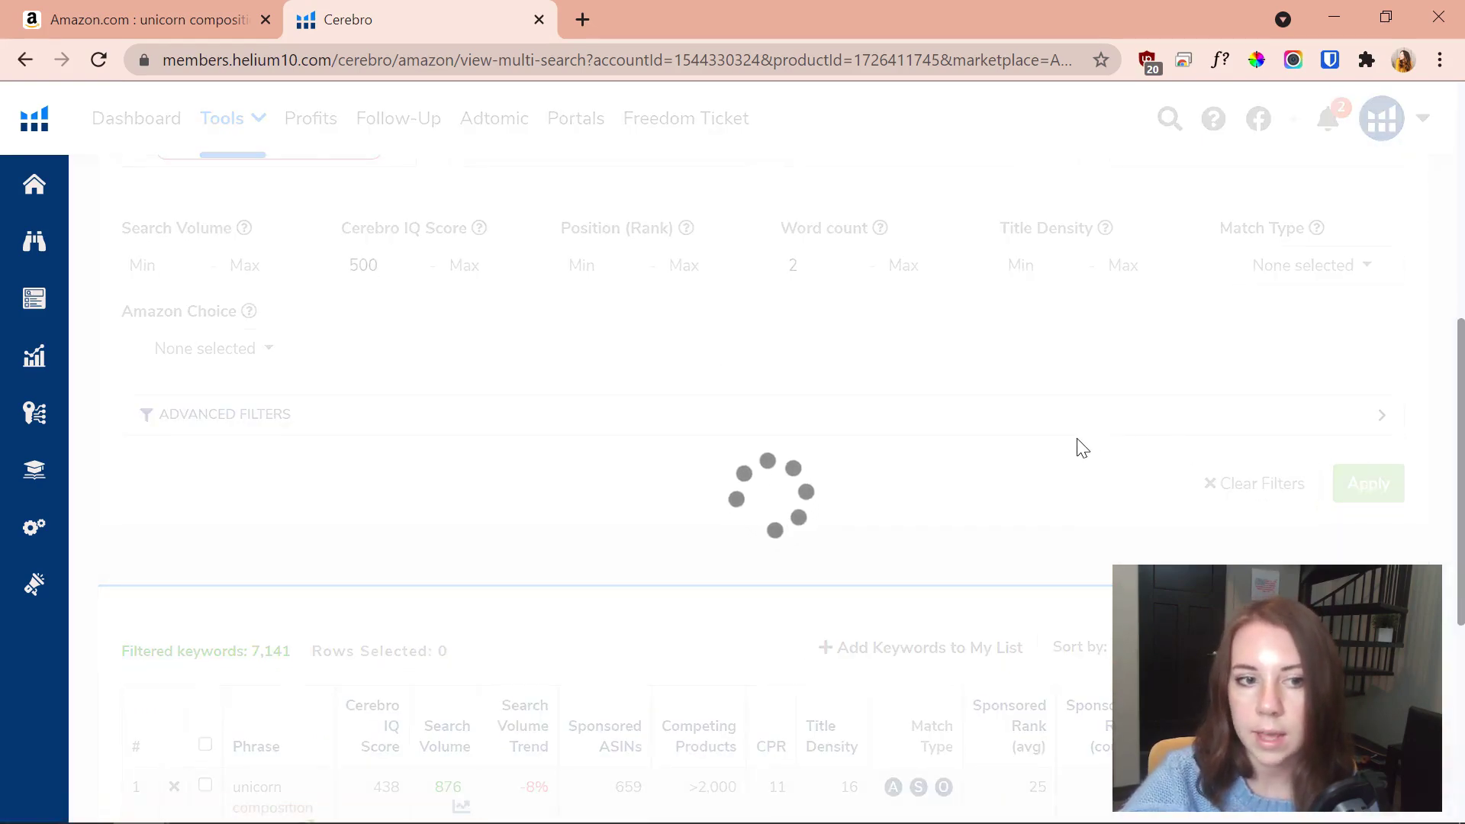
scroll(1084, 397, down, 2)
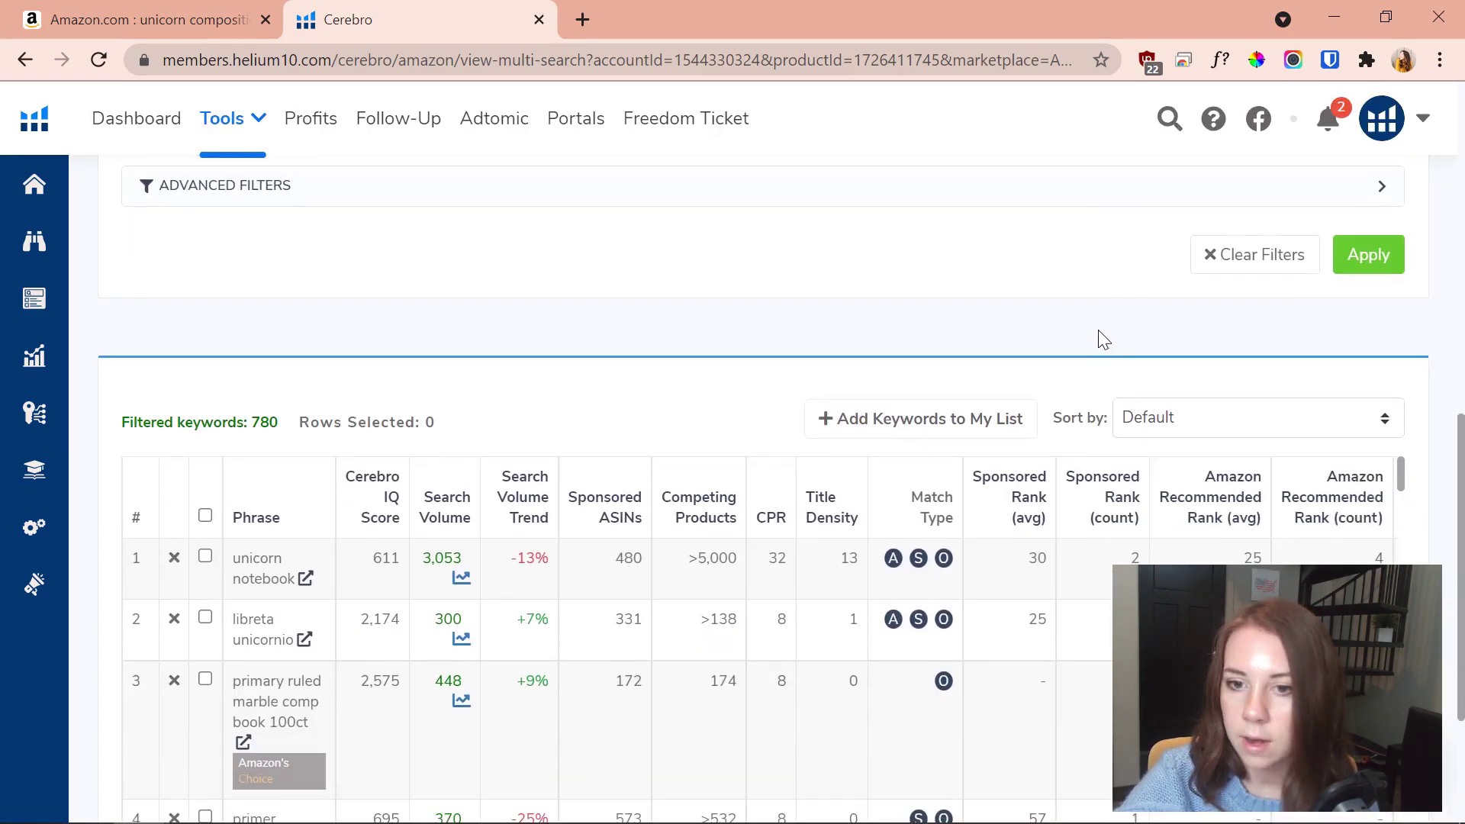
click(1179, 422)
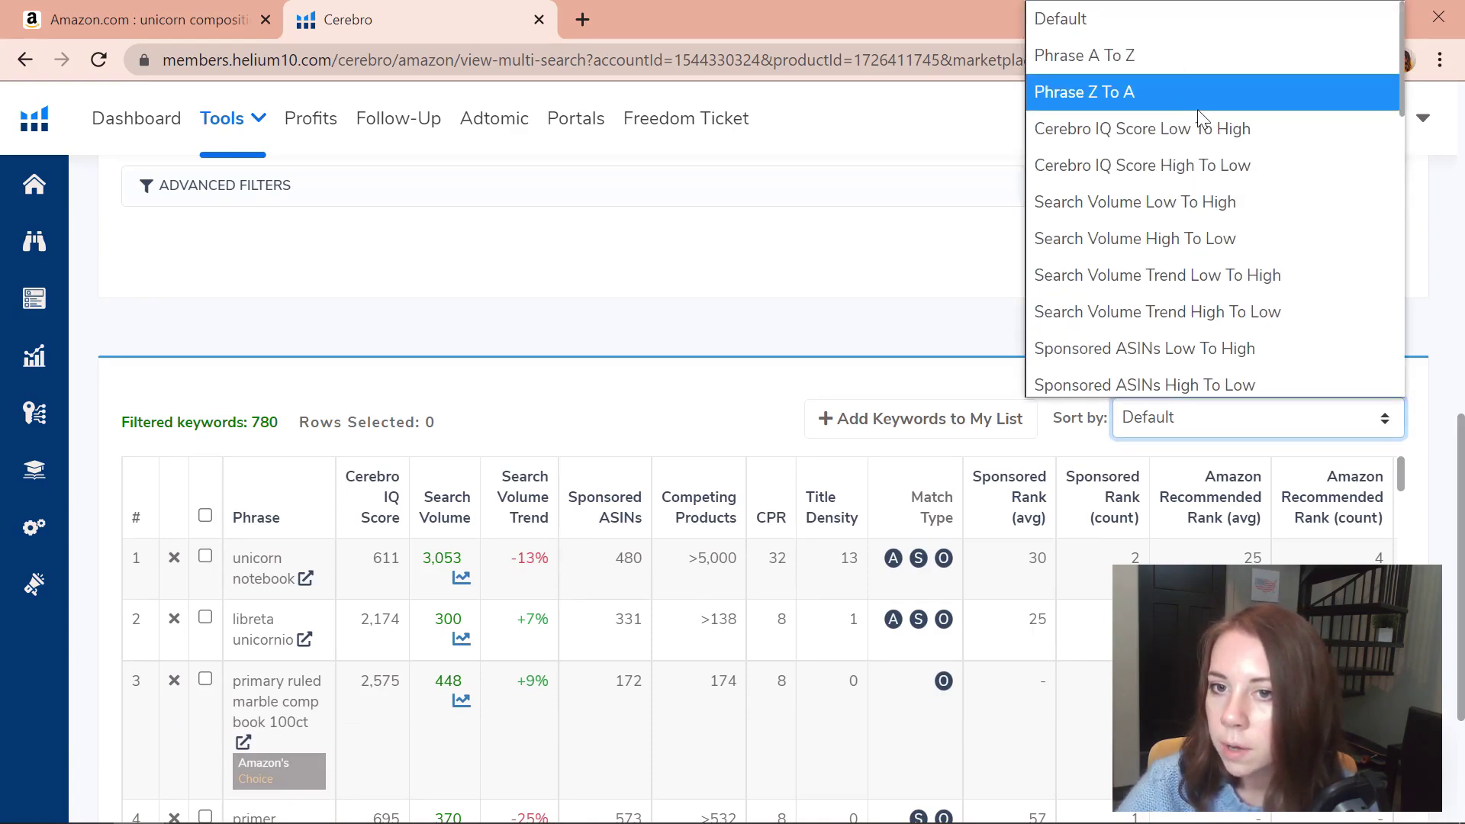
Sort the keywords by Cerebro IQ Score High To Low and scroll through the list
click(1230, 159)
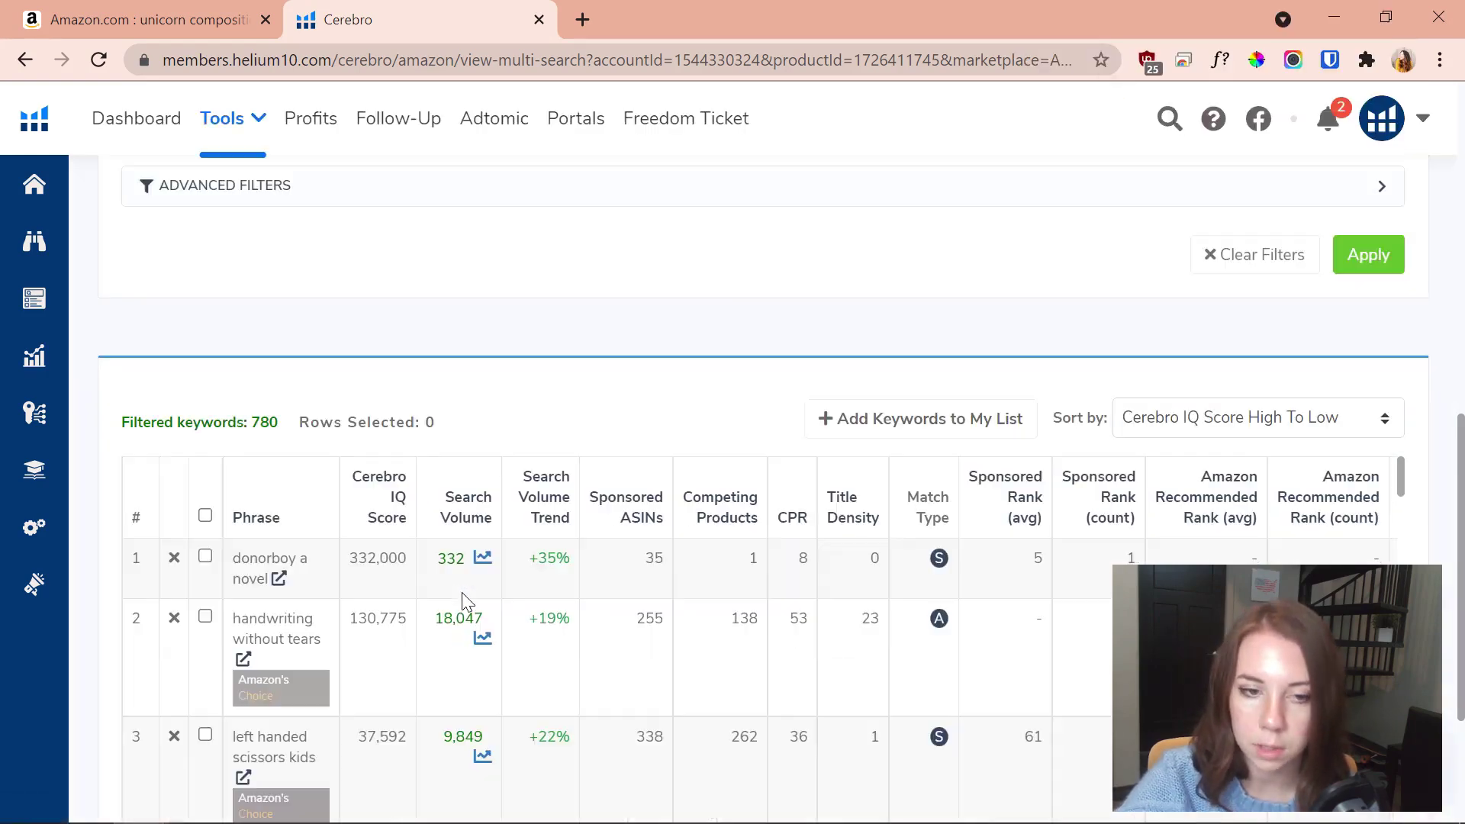
scroll(334, 304, down, 2)
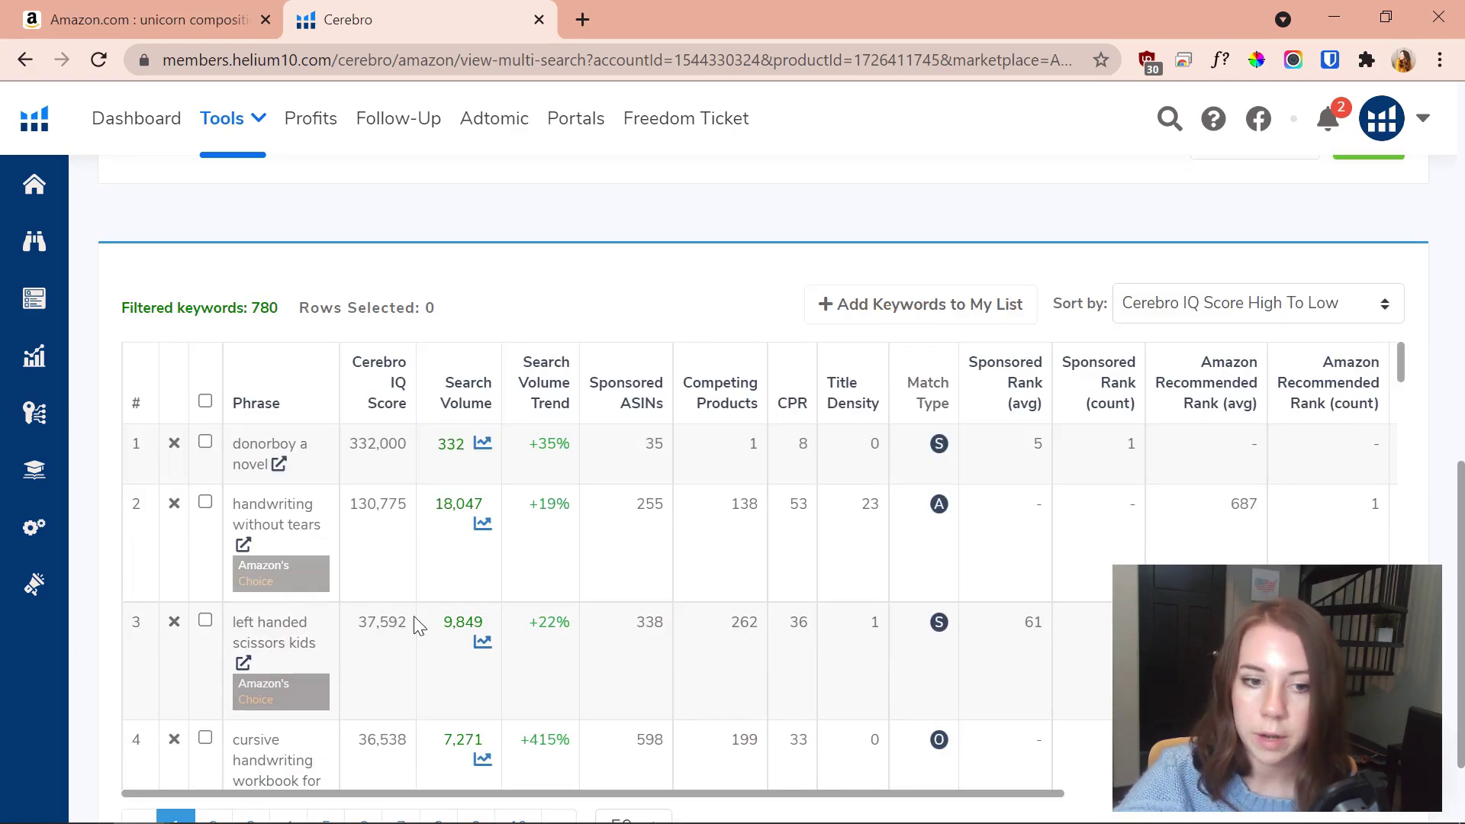
scroll(445, 634, down, 2)
scroll(461, 650, up, 2)
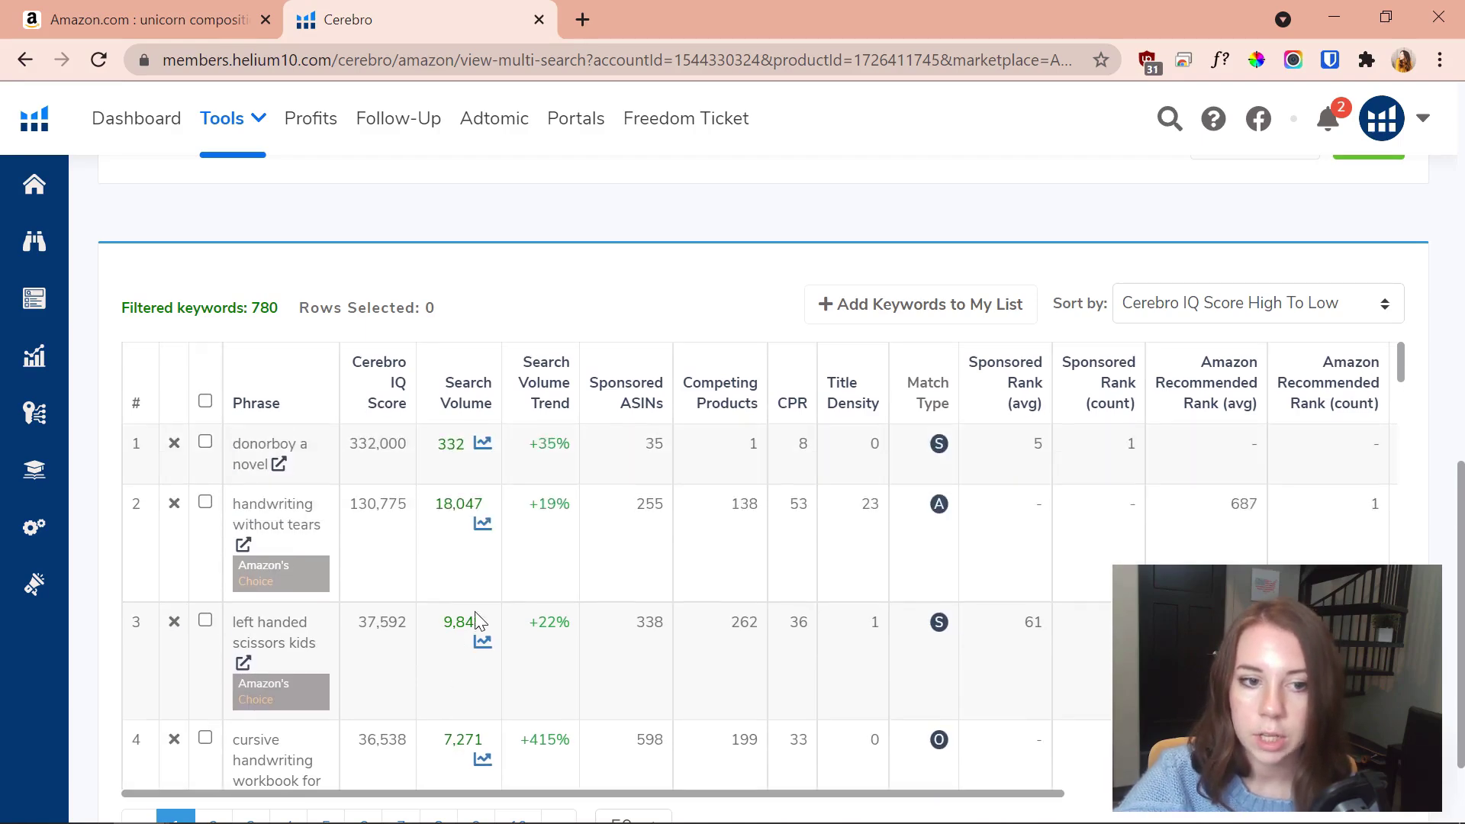
scroll(392, 507, down, 4)
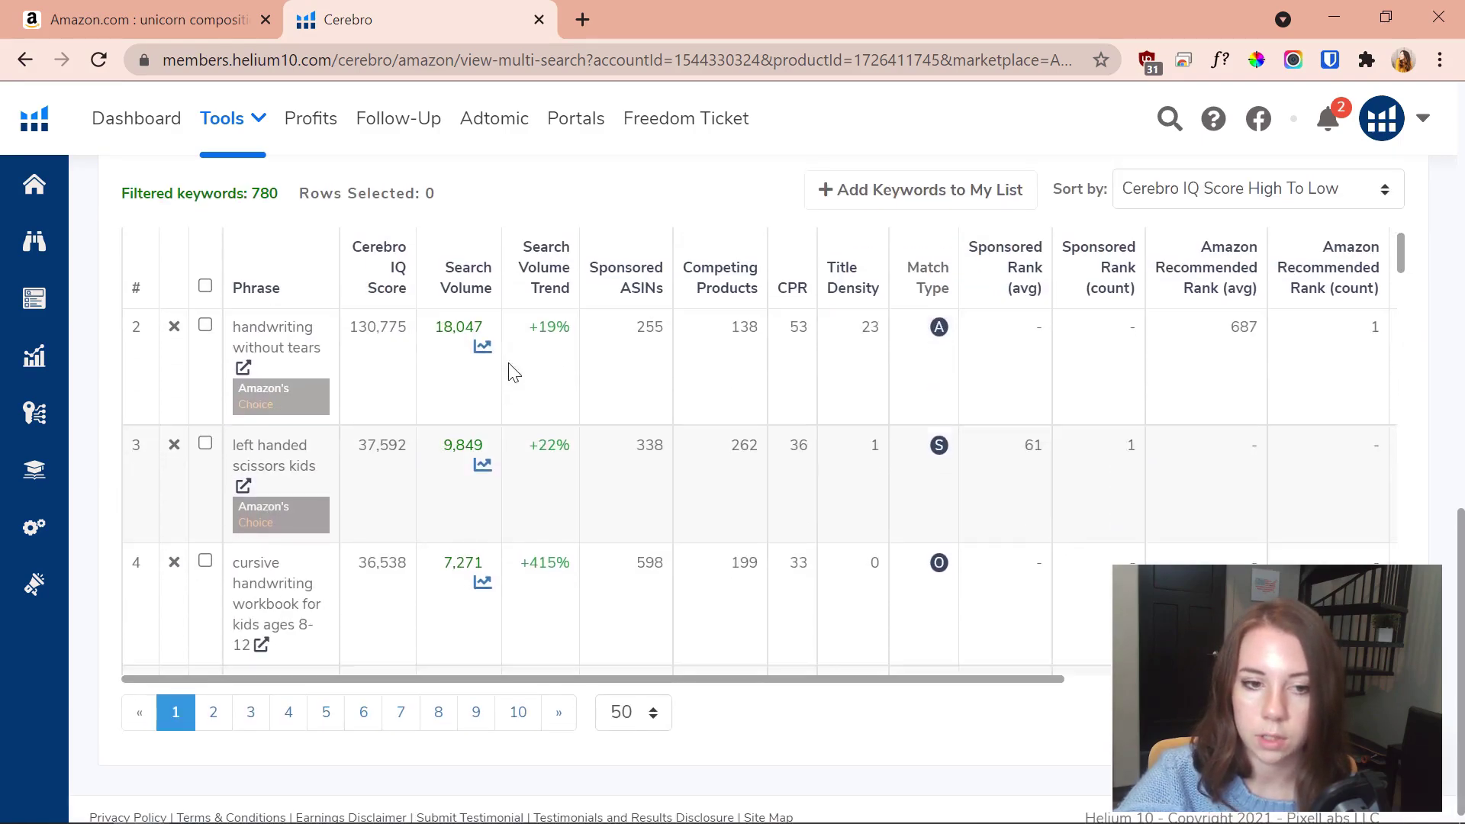
scroll(392, 507, up, 3)
scroll(534, 205, up, 2)
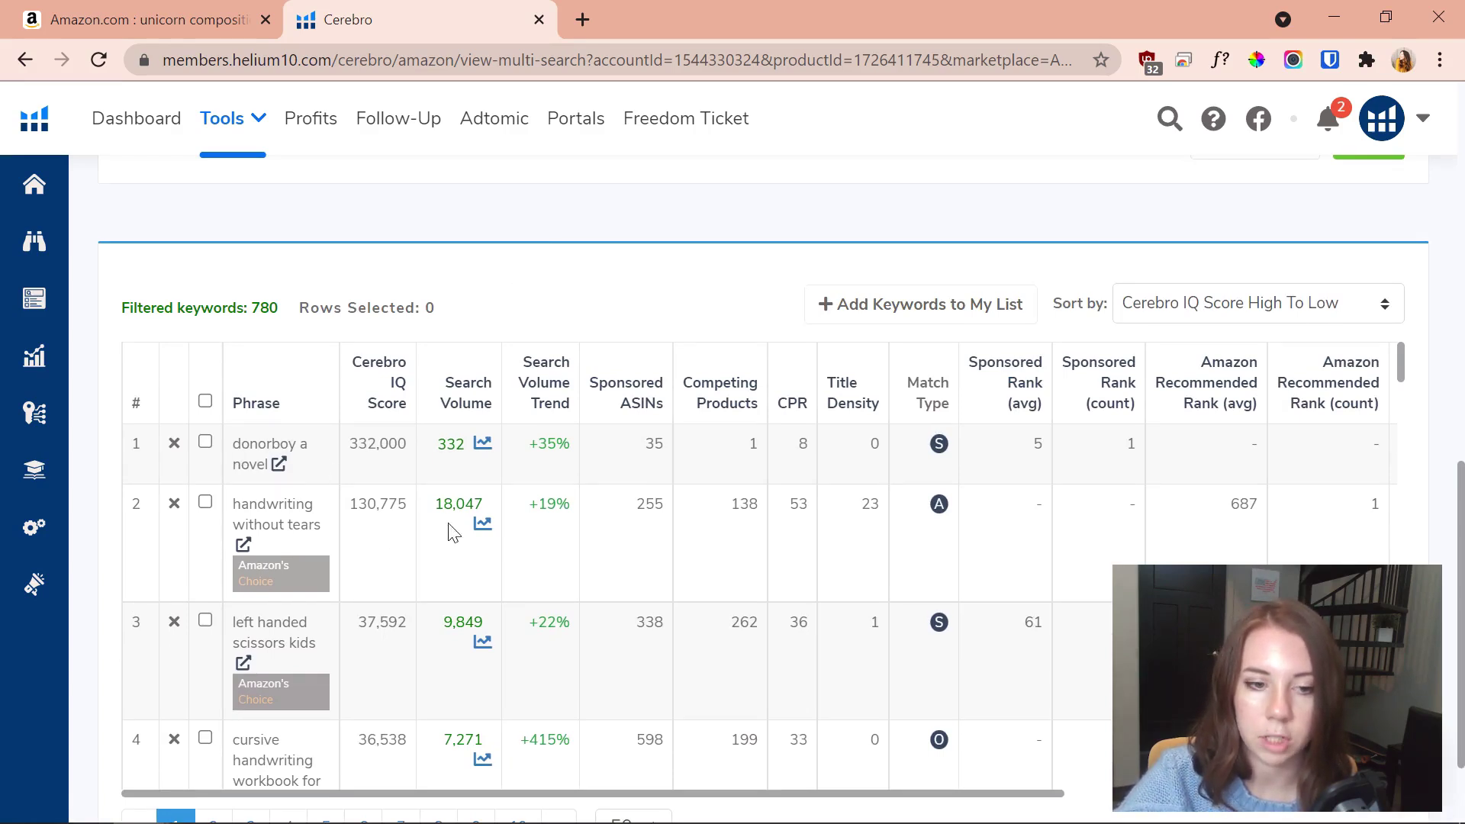
scroll(447, 543, down, 3)
scroll(464, 557, down, 4)
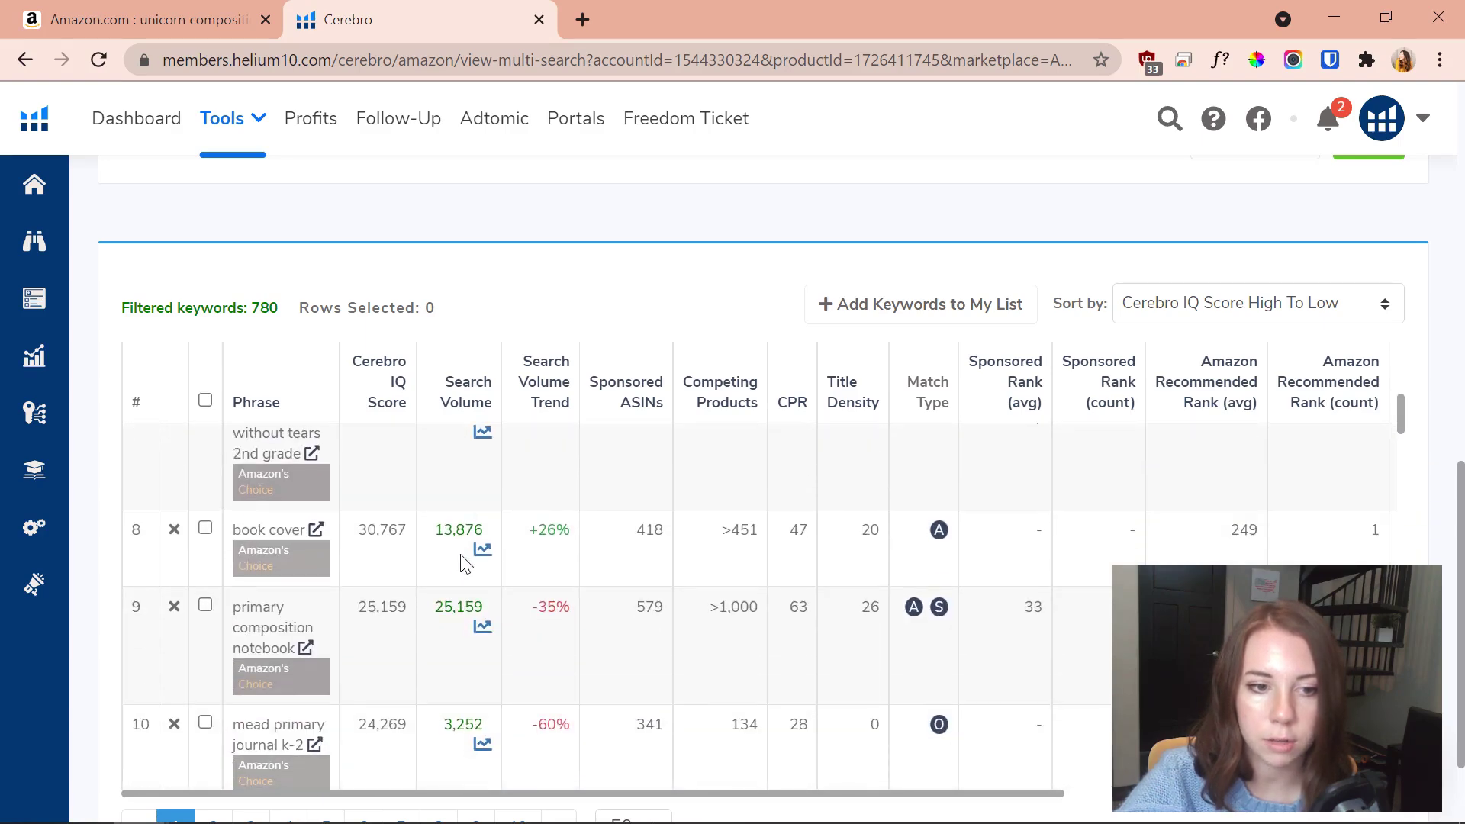
scroll(358, 591, up, 5)
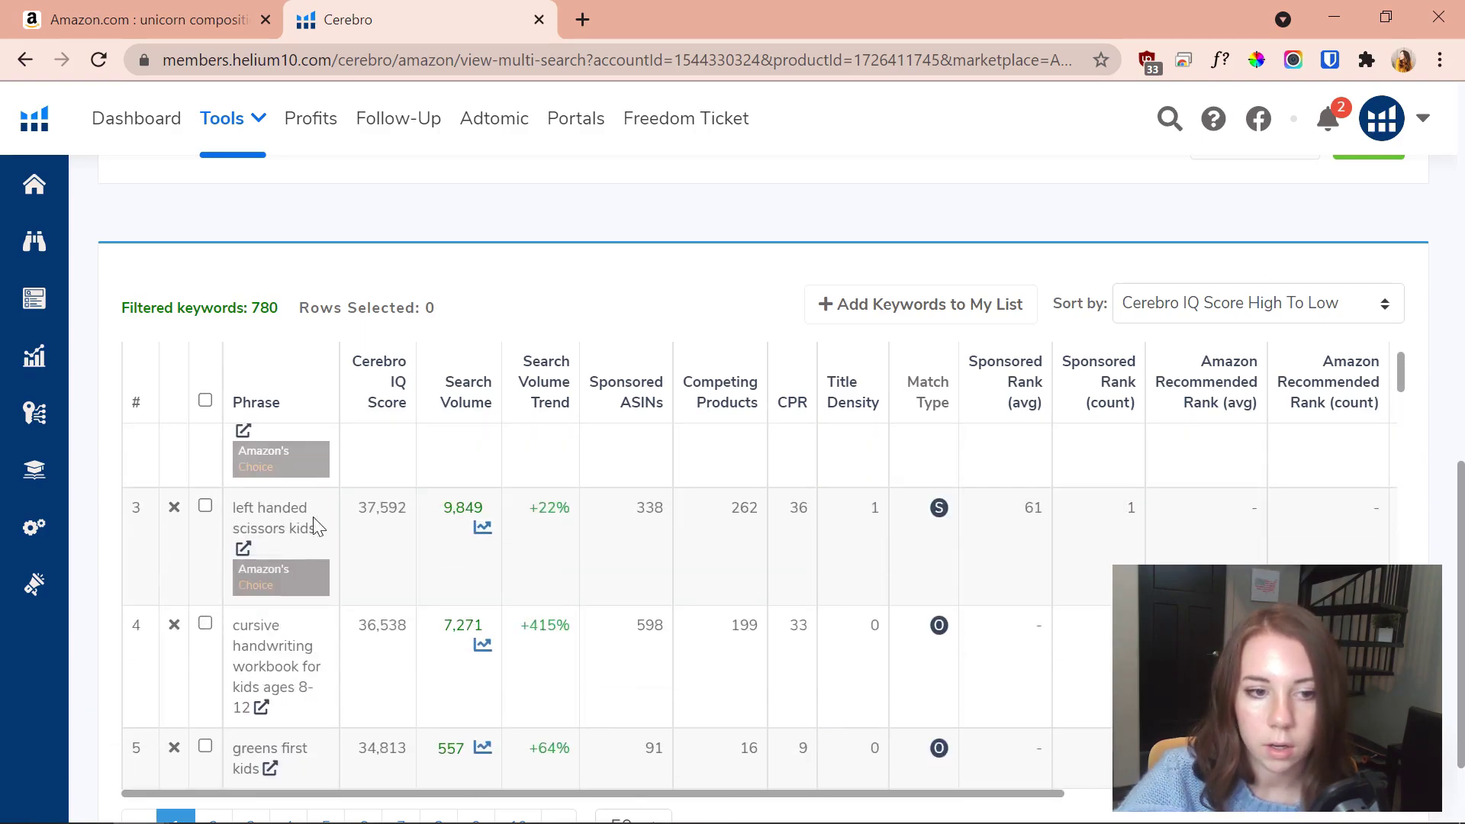
scroll(310, 561, up, 2)
scroll(328, 550, down, 5)
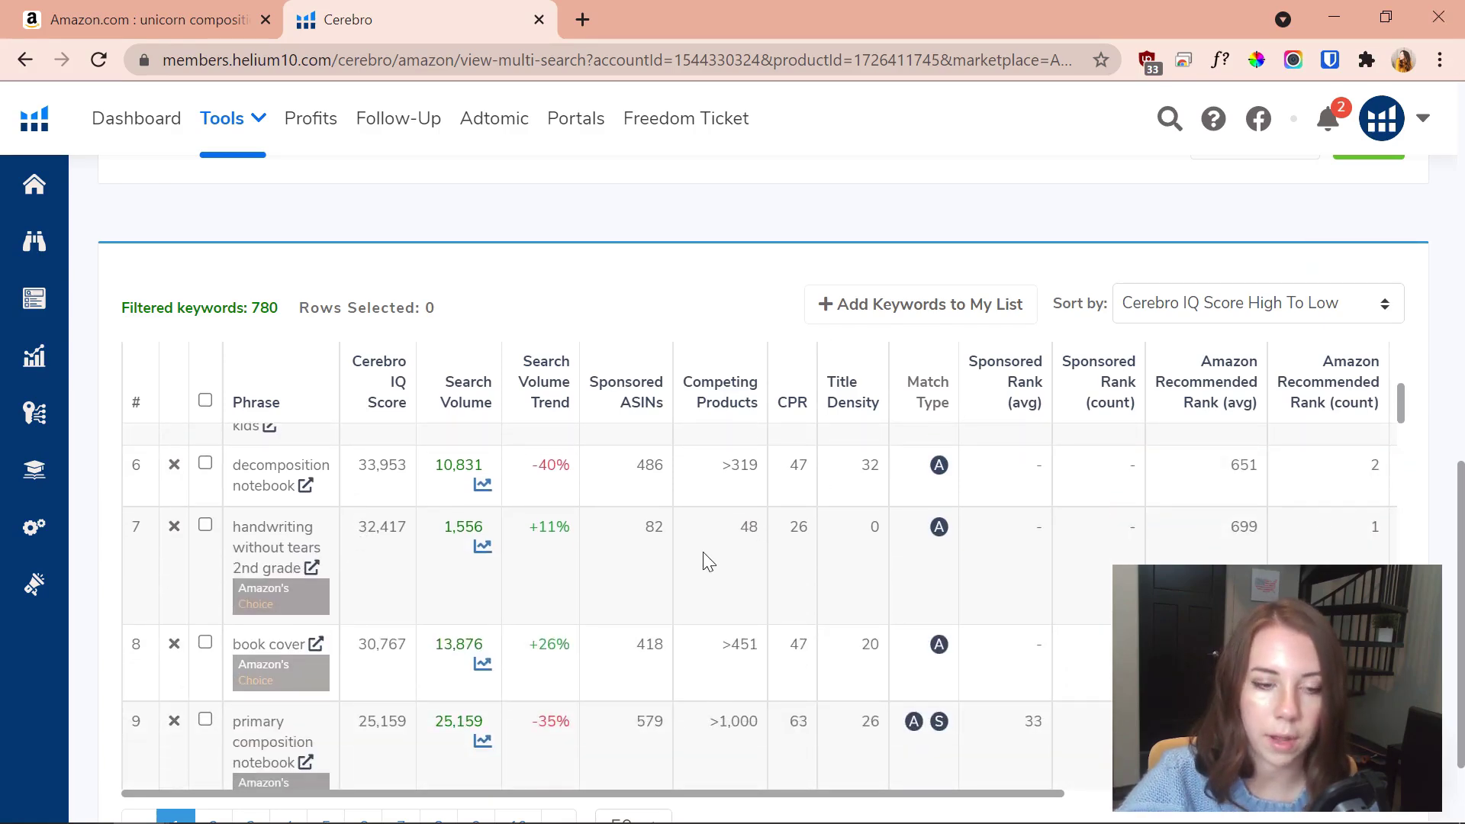
scroll(284, 653, down, 2)
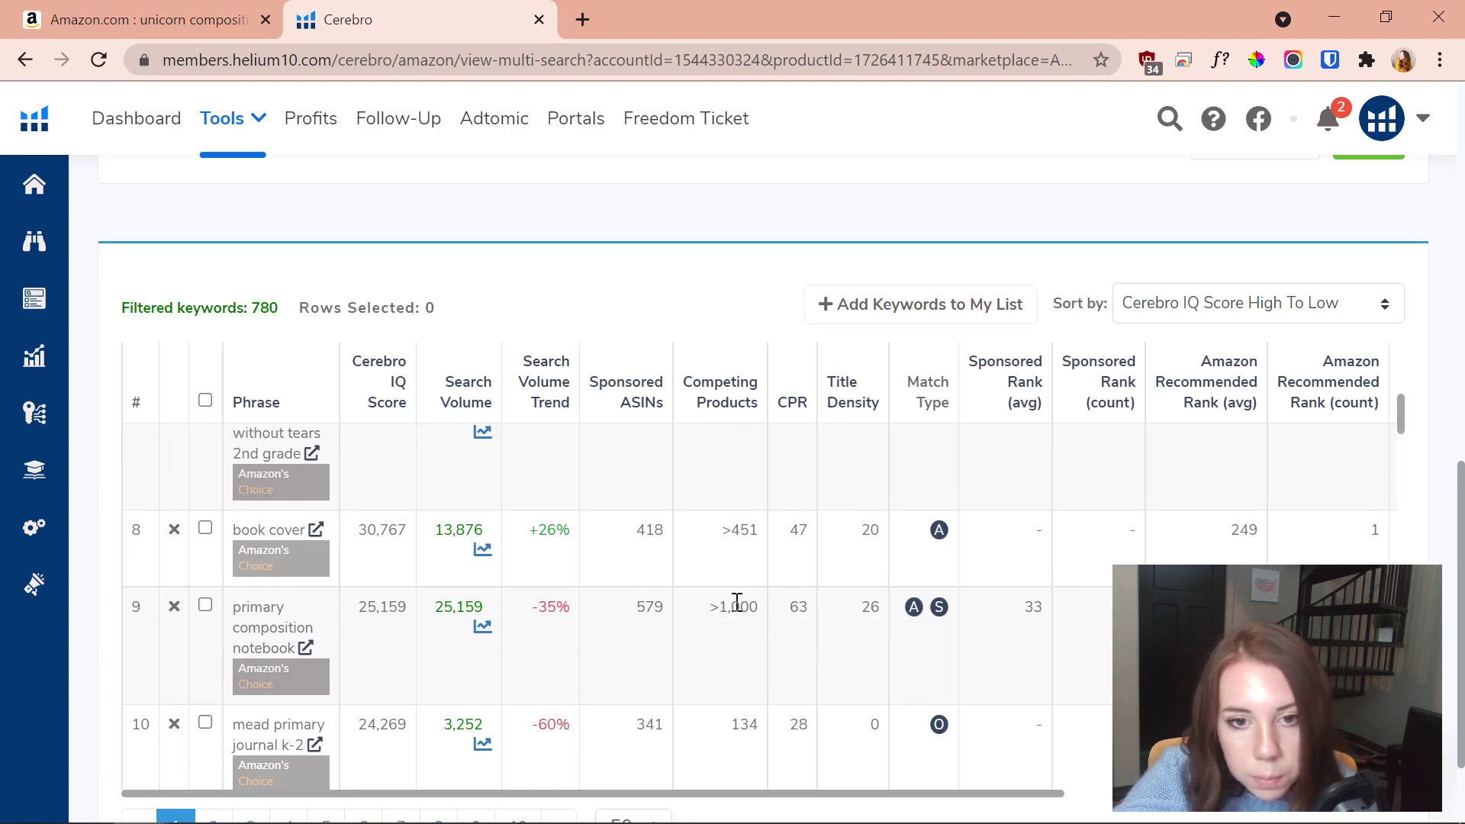
Highlight row 9's competing products, search volume and Cerebro IQ Score figures (25,159)
drag(731, 609, 756, 610)
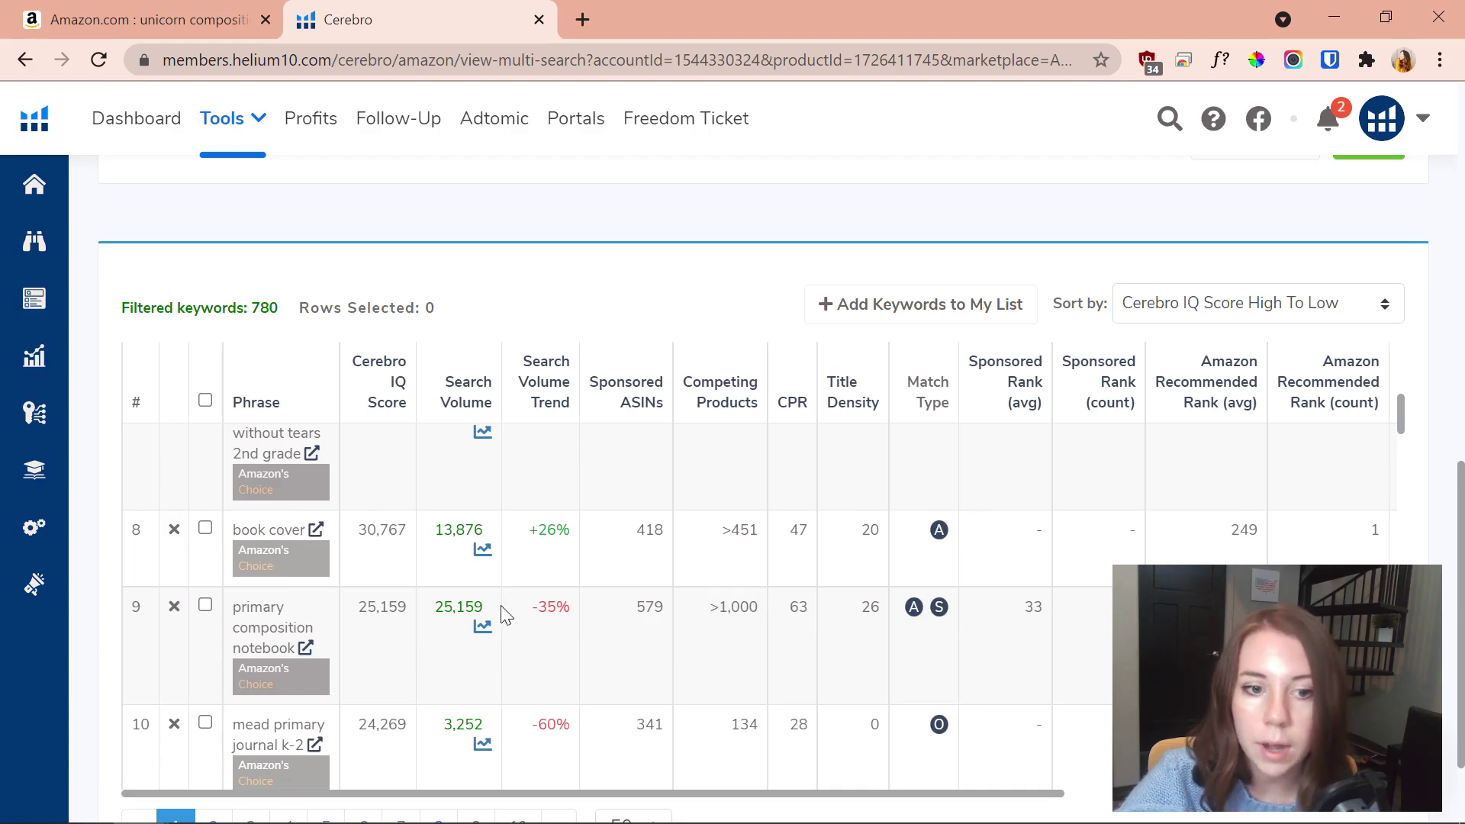
drag(451, 605, 492, 607)
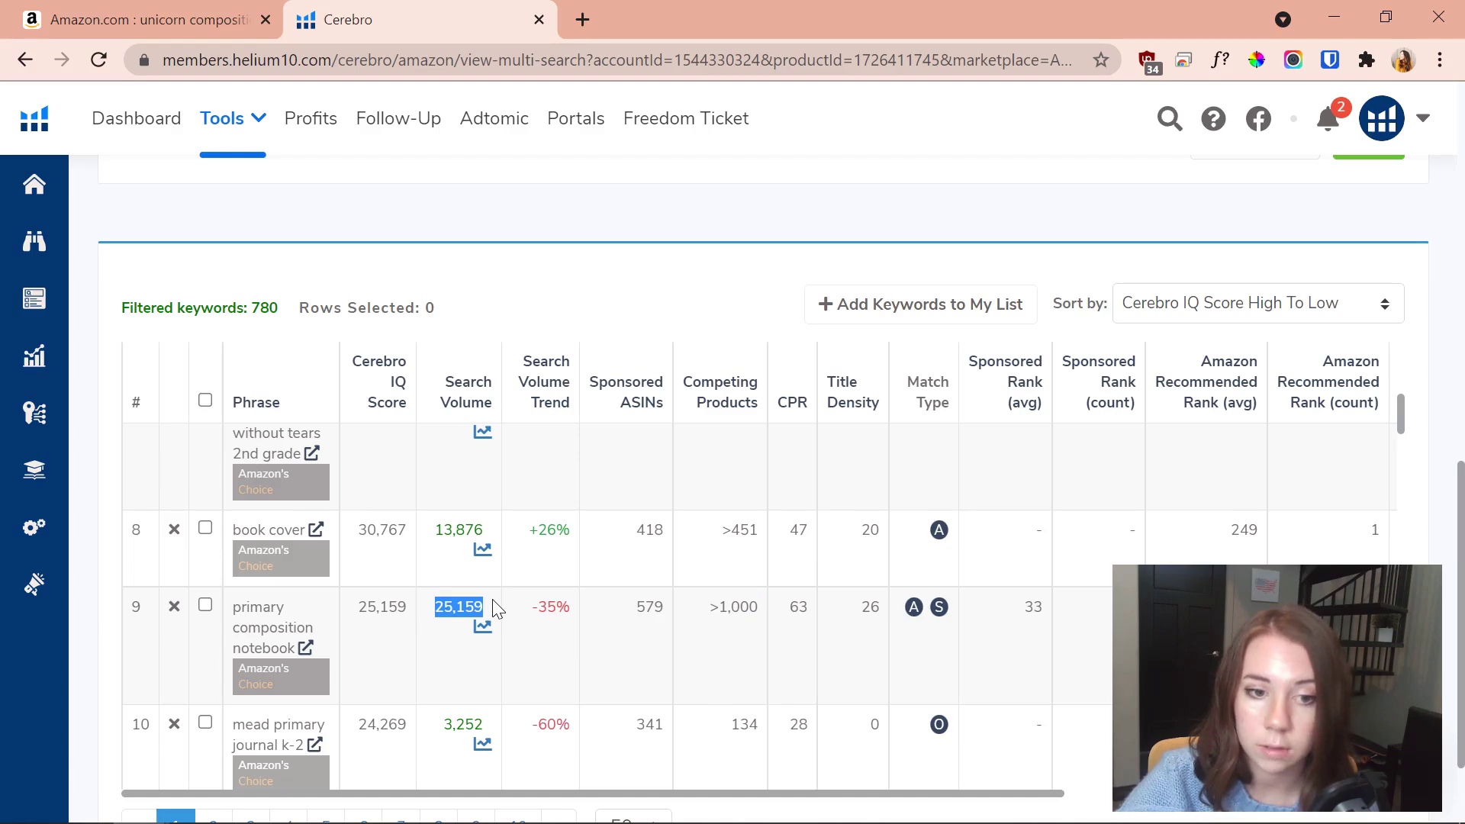
click(401, 611)
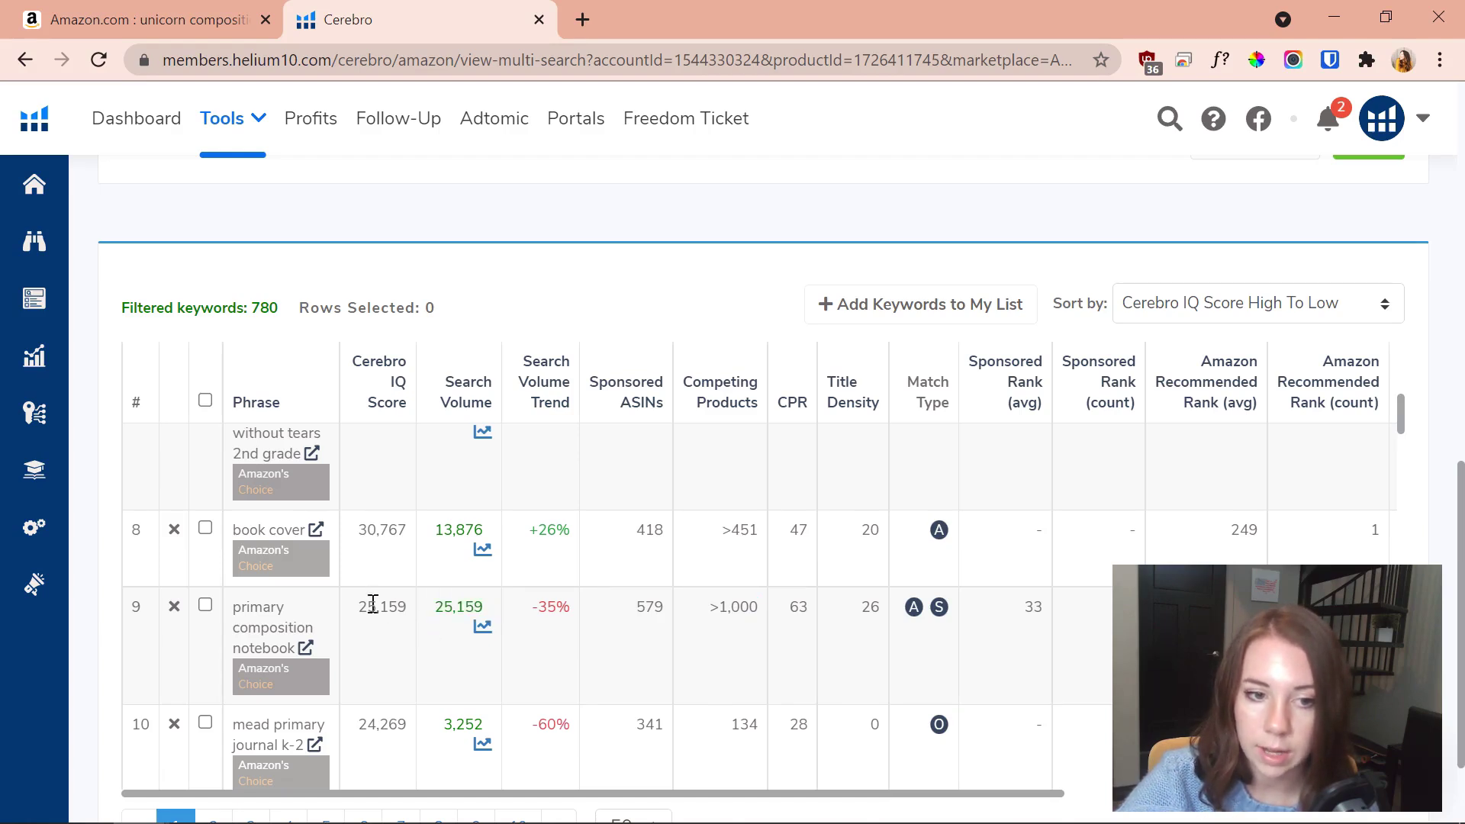
drag(362, 606, 406, 608)
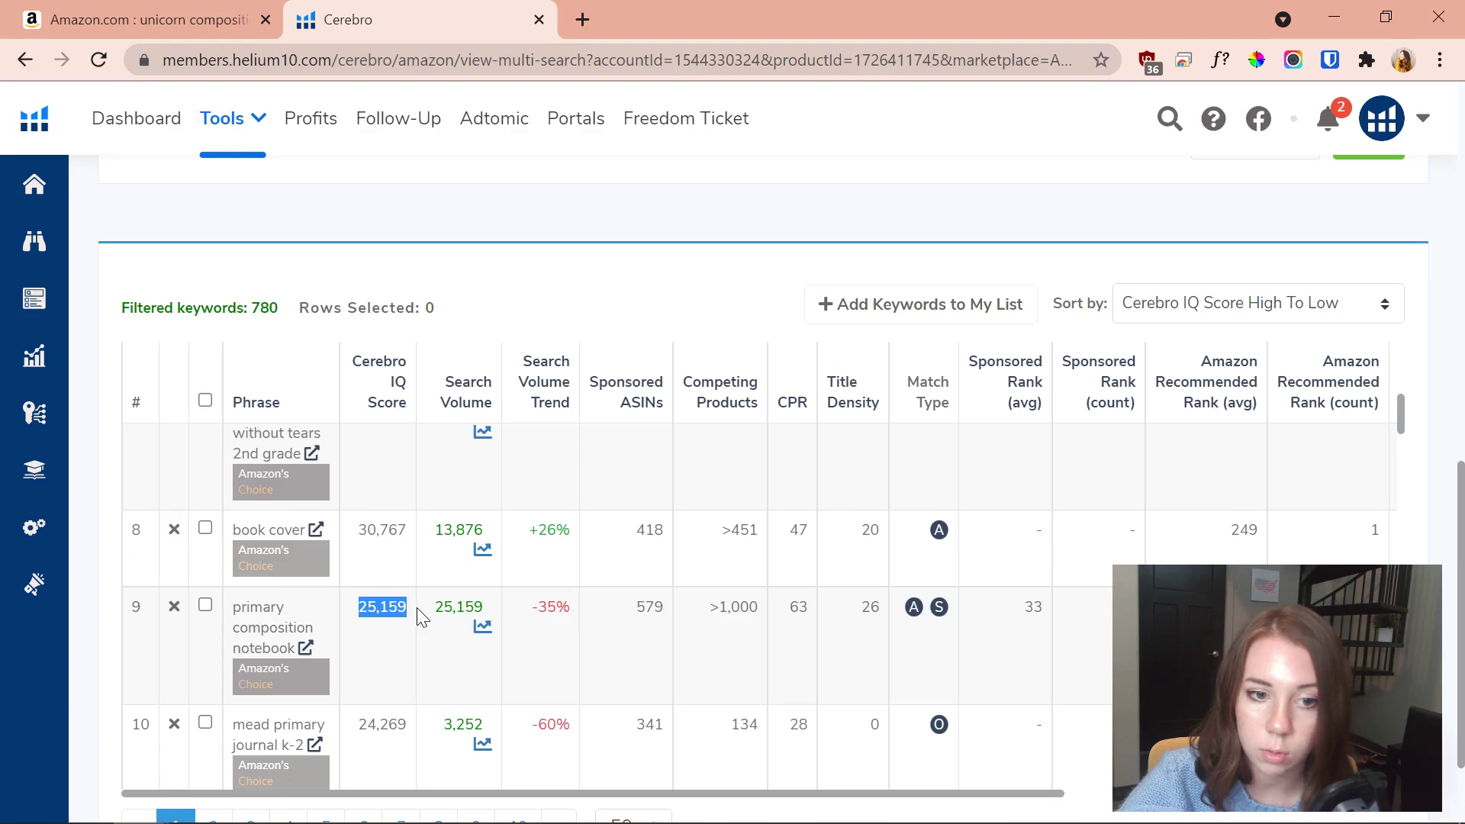
click(378, 610)
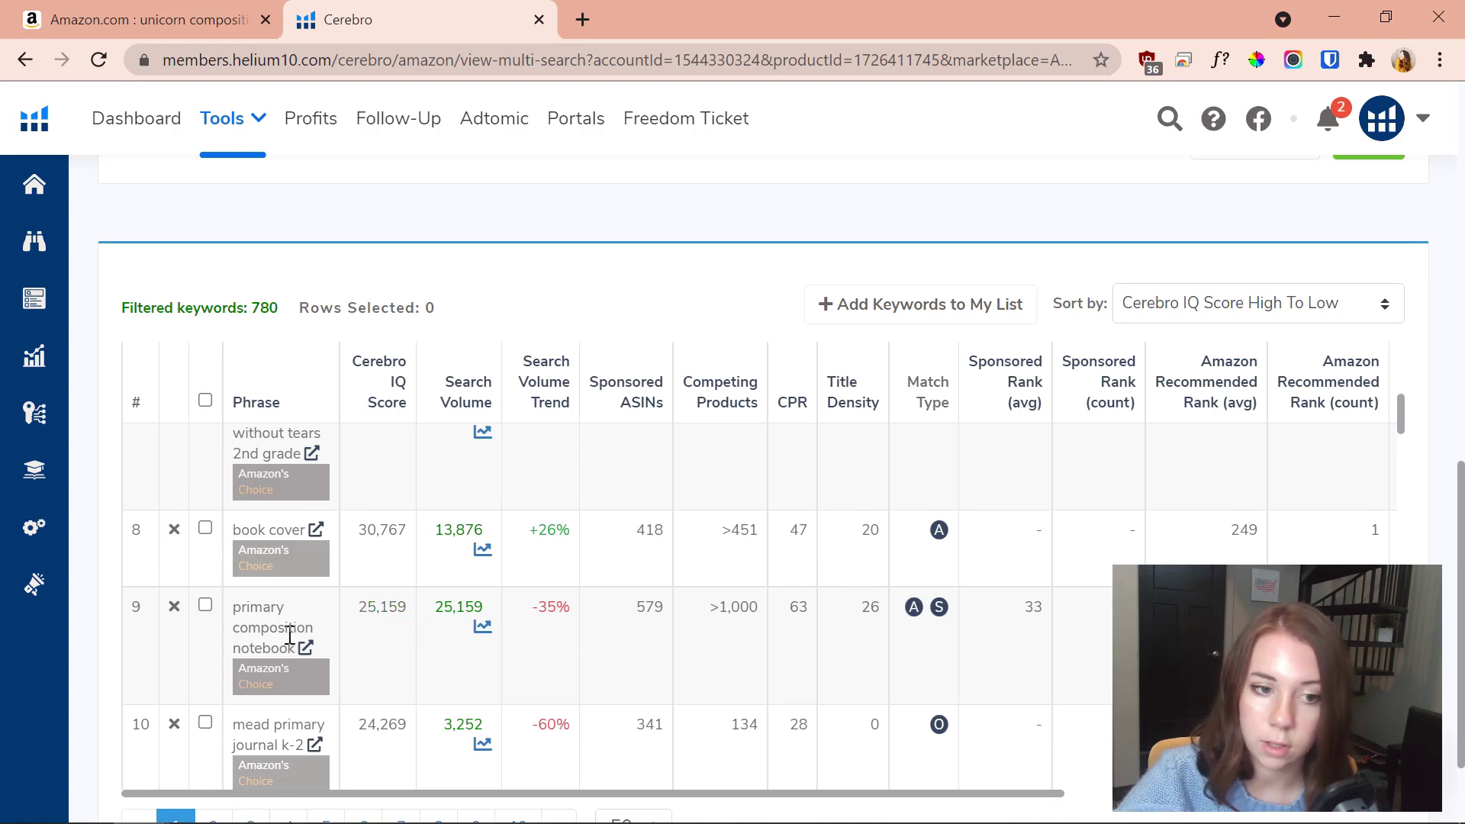
Scroll further down and highlight the phrase 'compistion notebook' in row 15
scroll(303, 618, down, 2)
scroll(374, 556, down, 4)
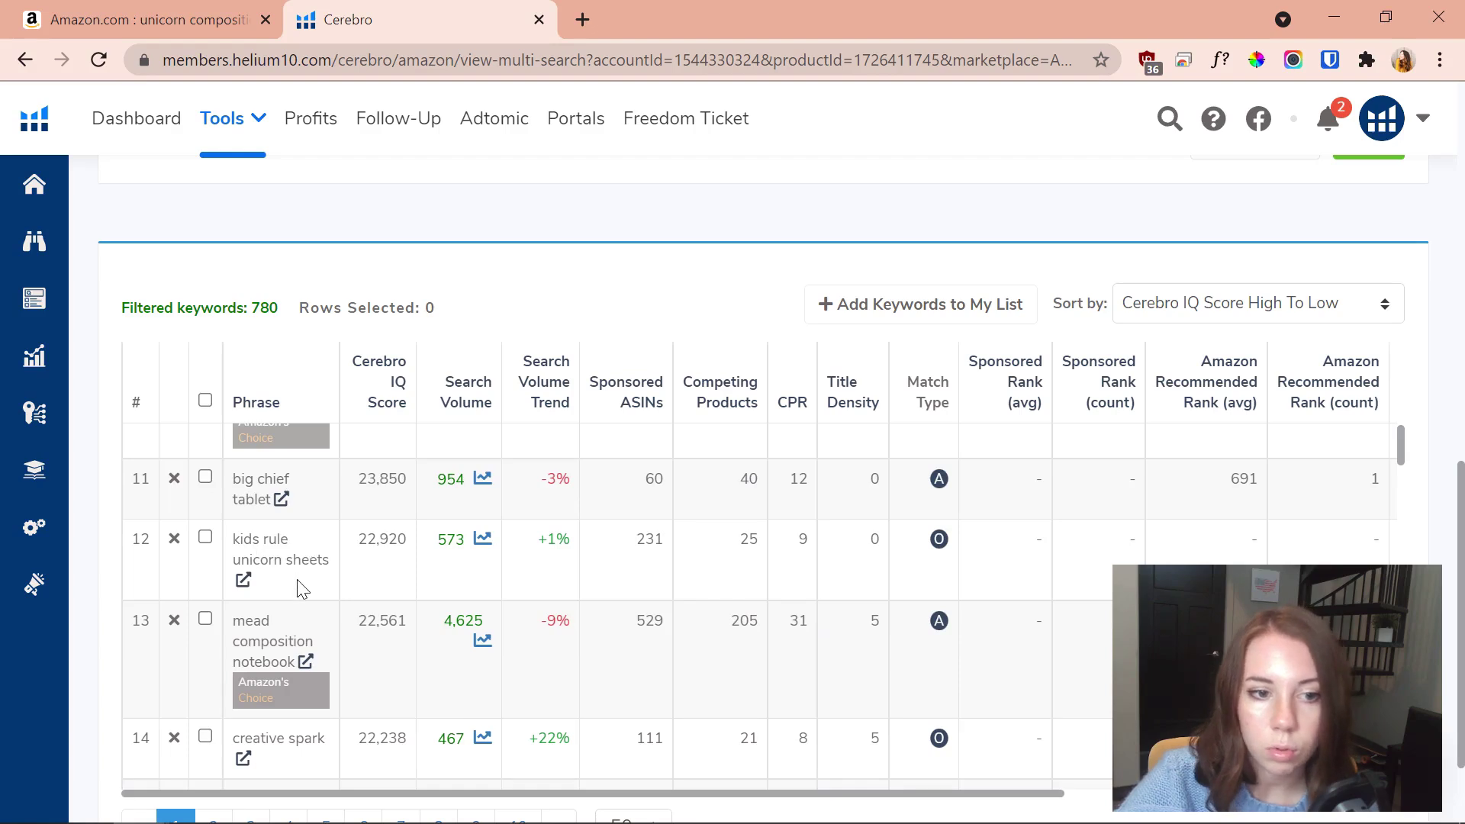
scroll(347, 557, down, 2)
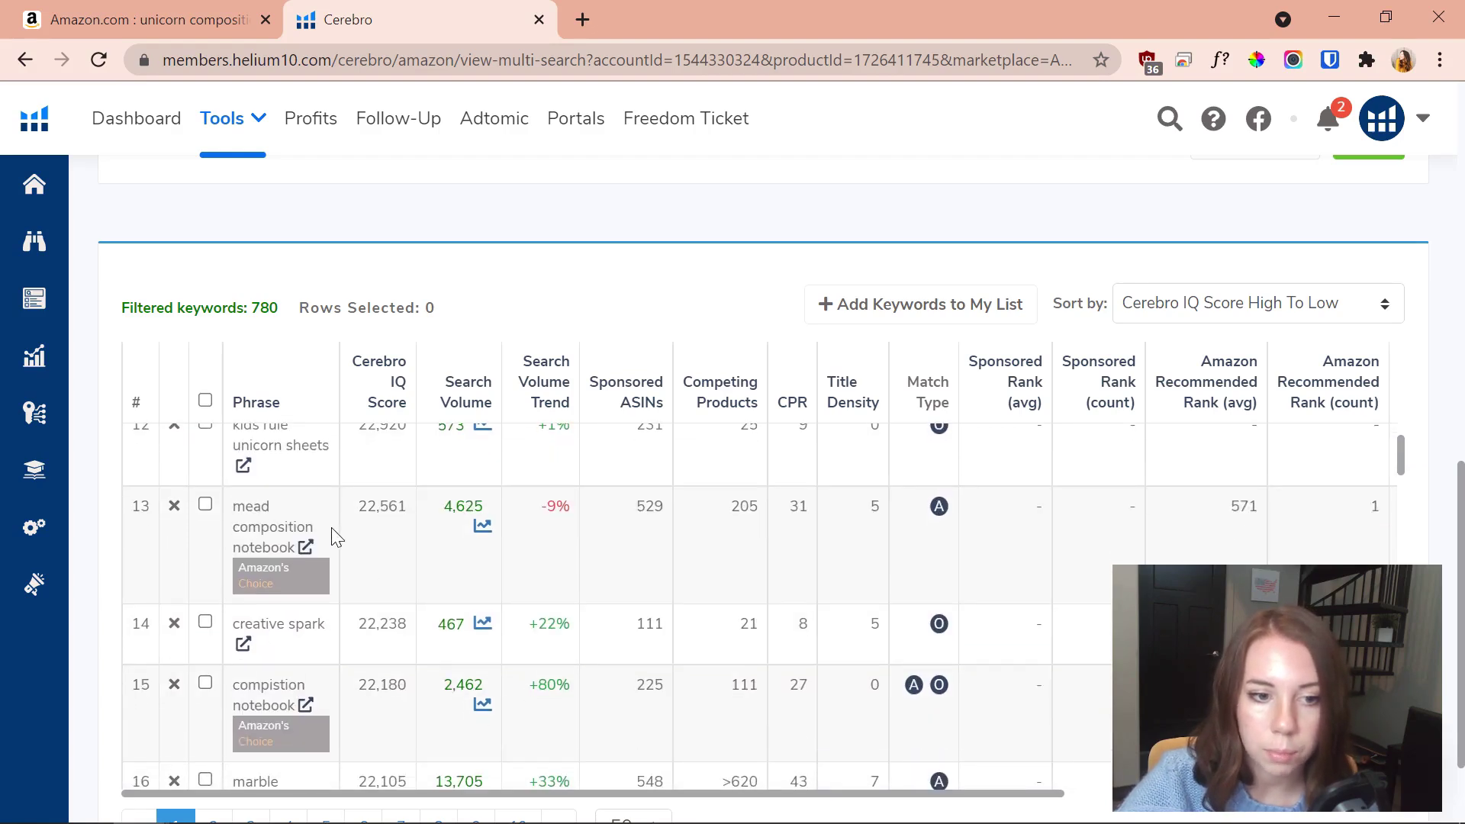
scroll(335, 536, down, 2)
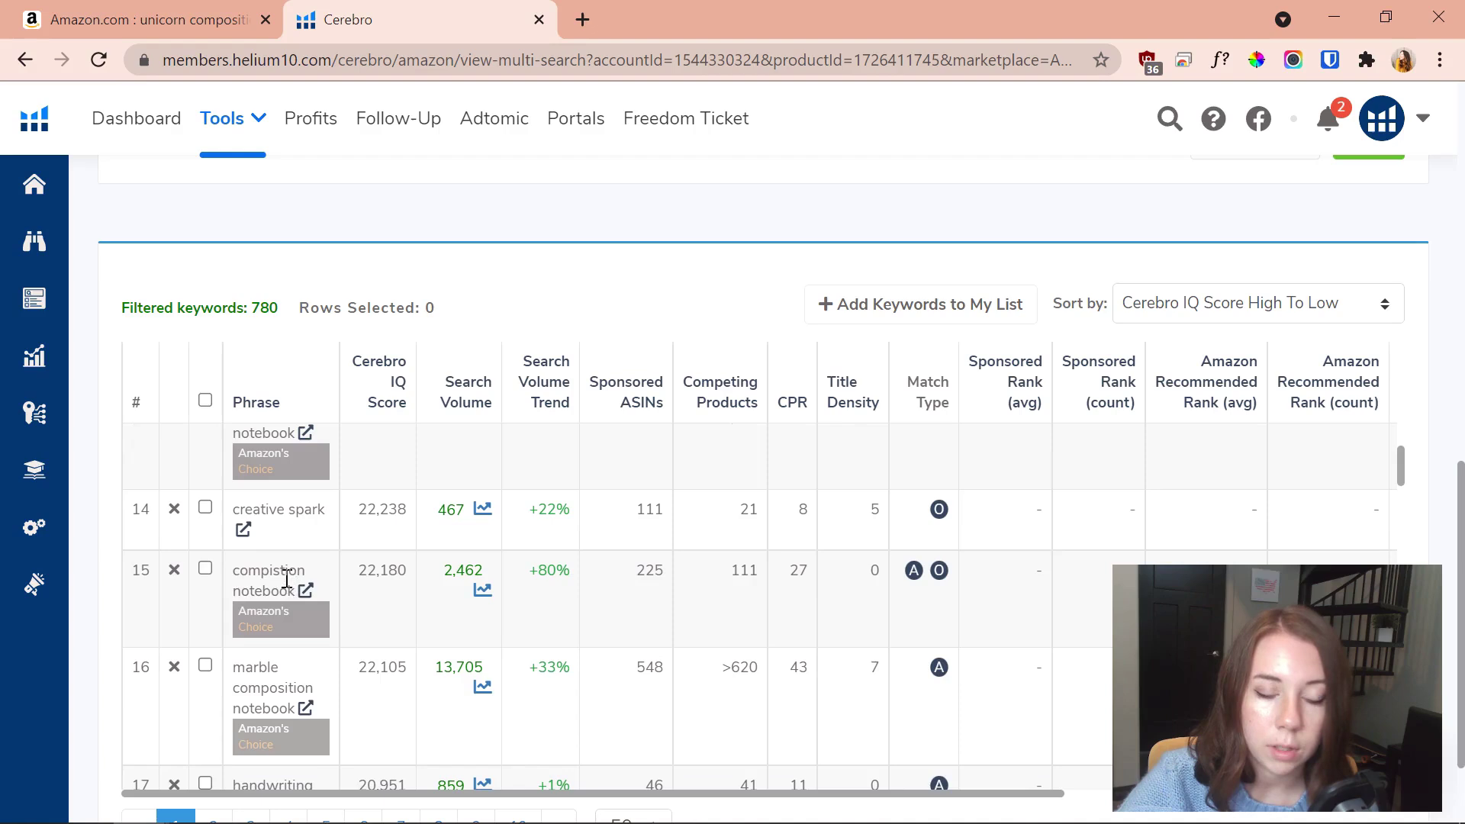
drag(239, 574, 296, 589)
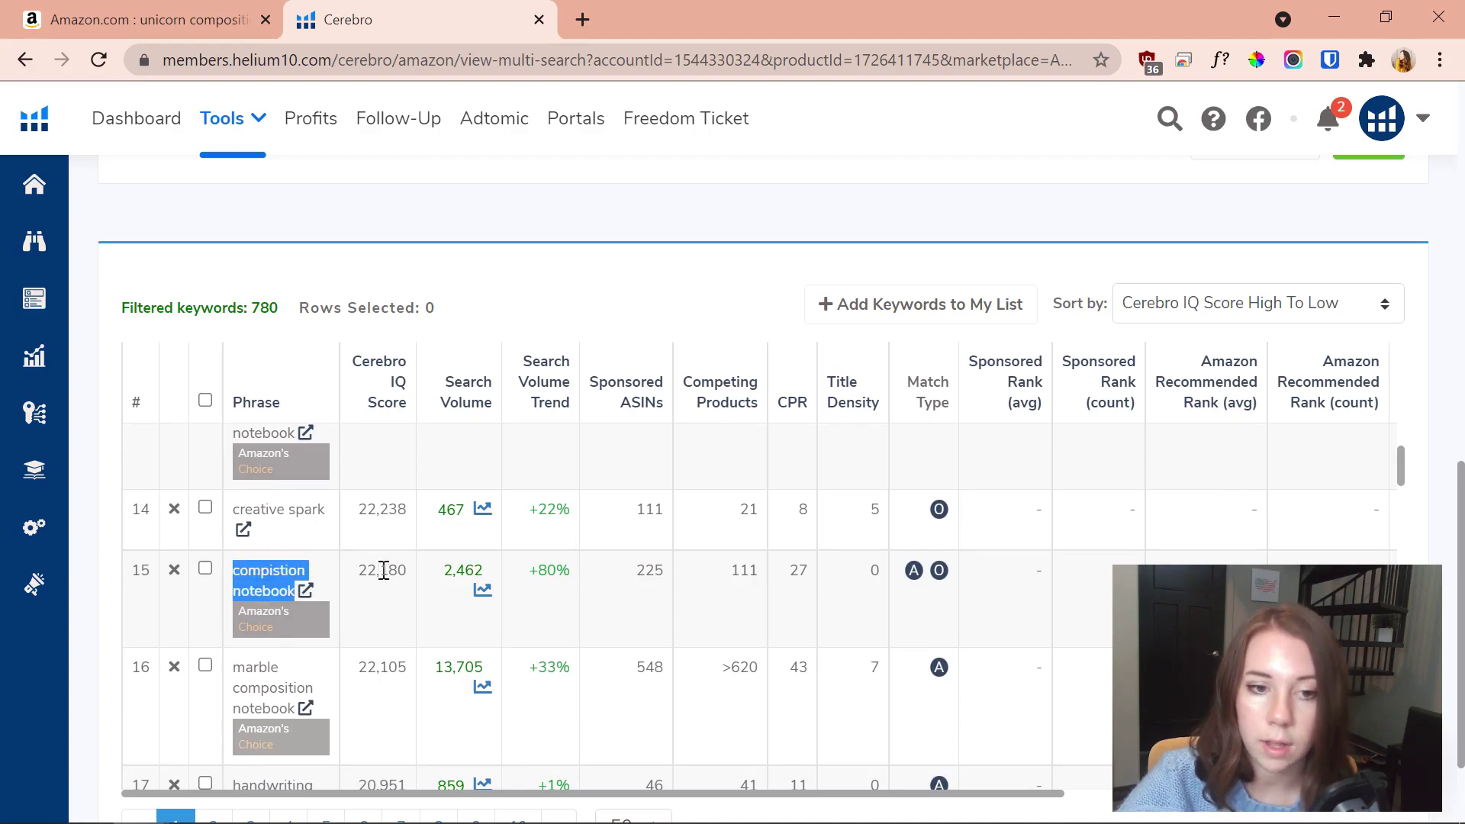
click(272, 587)
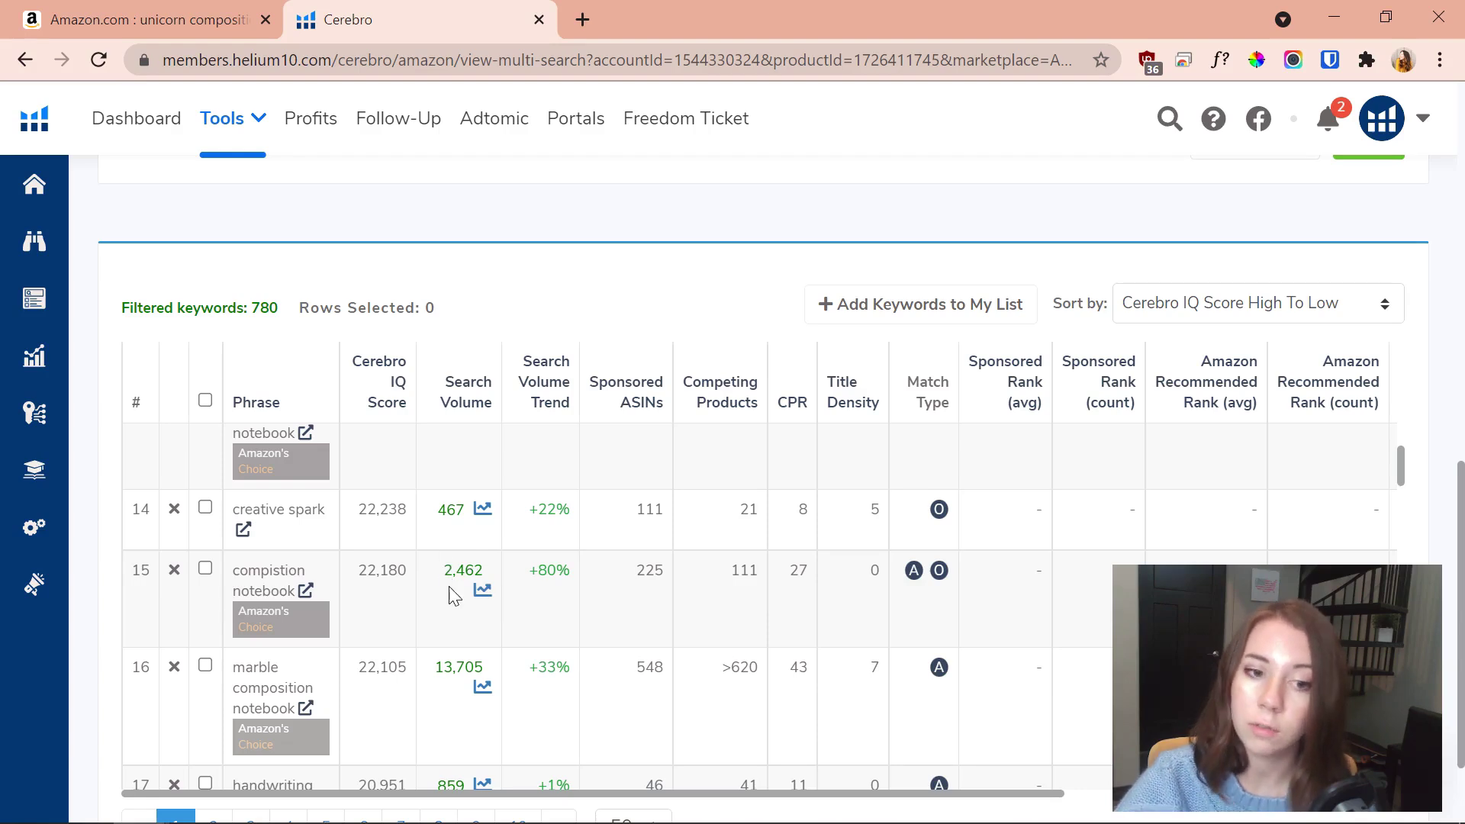
scroll(488, 557, down, 1)
scroll(381, 561, up, 1)
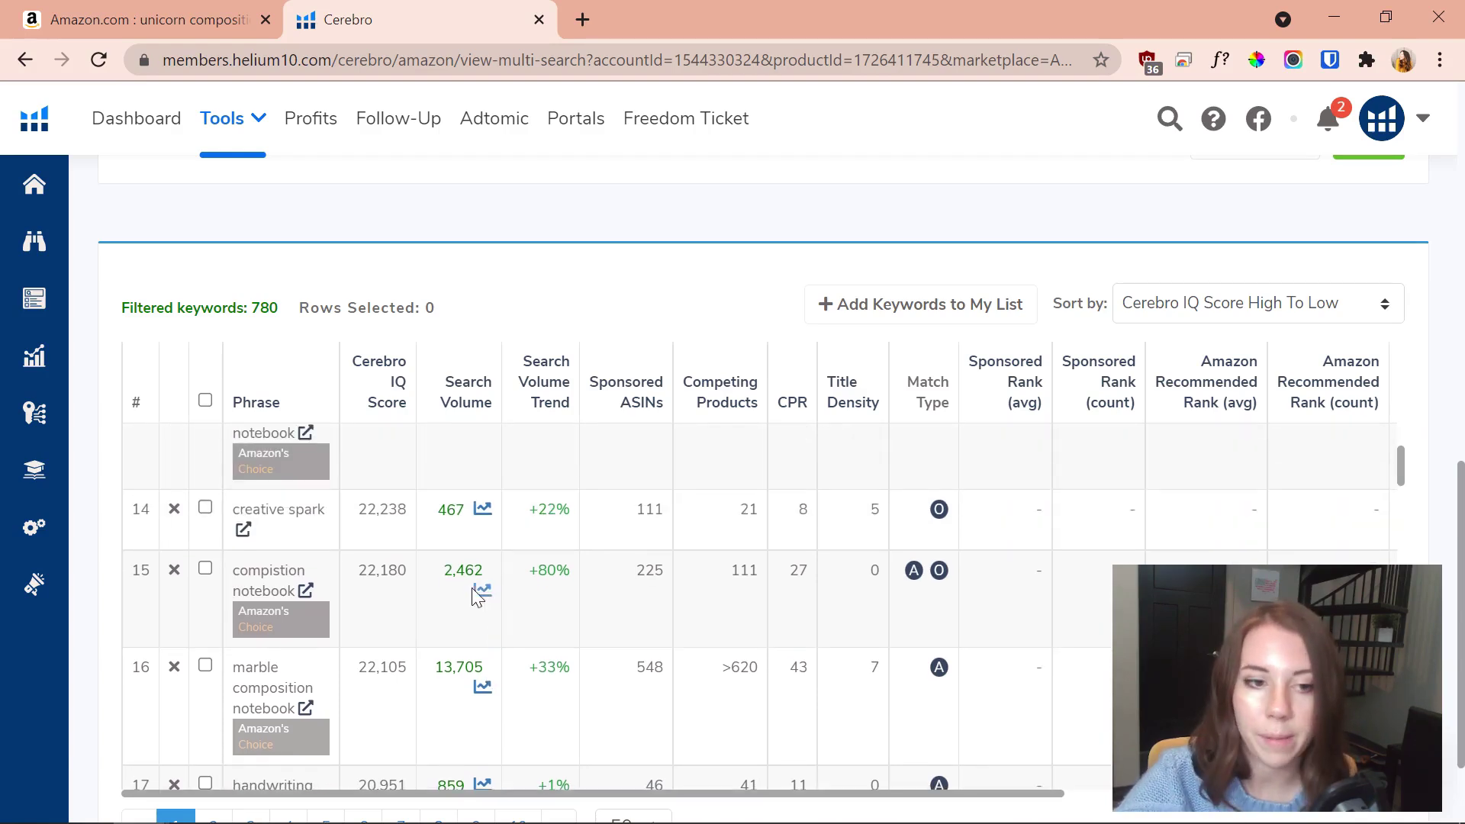
scroll(267, 563, down, 6)
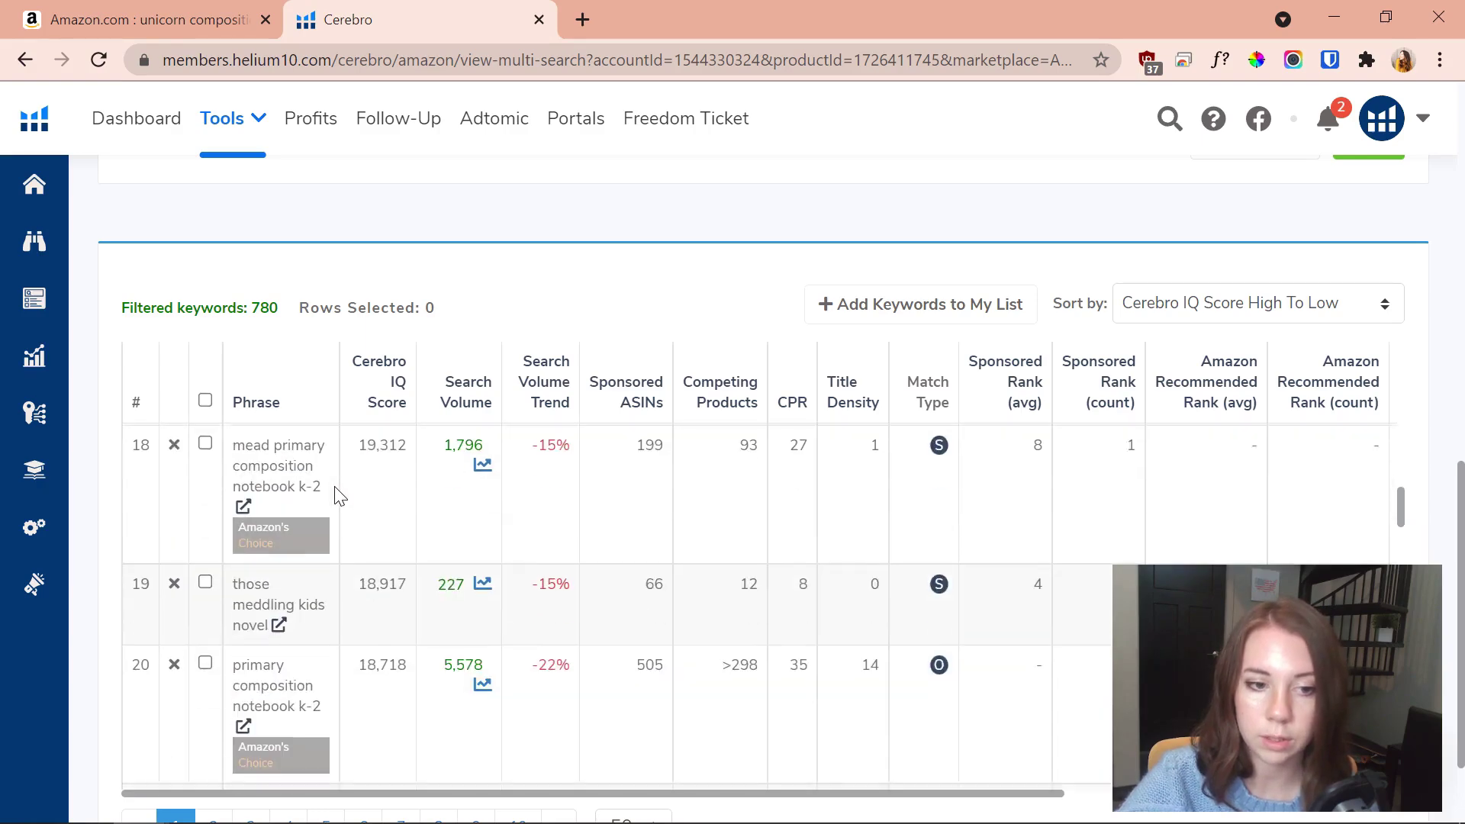
scroll(507, 524, up, 5)
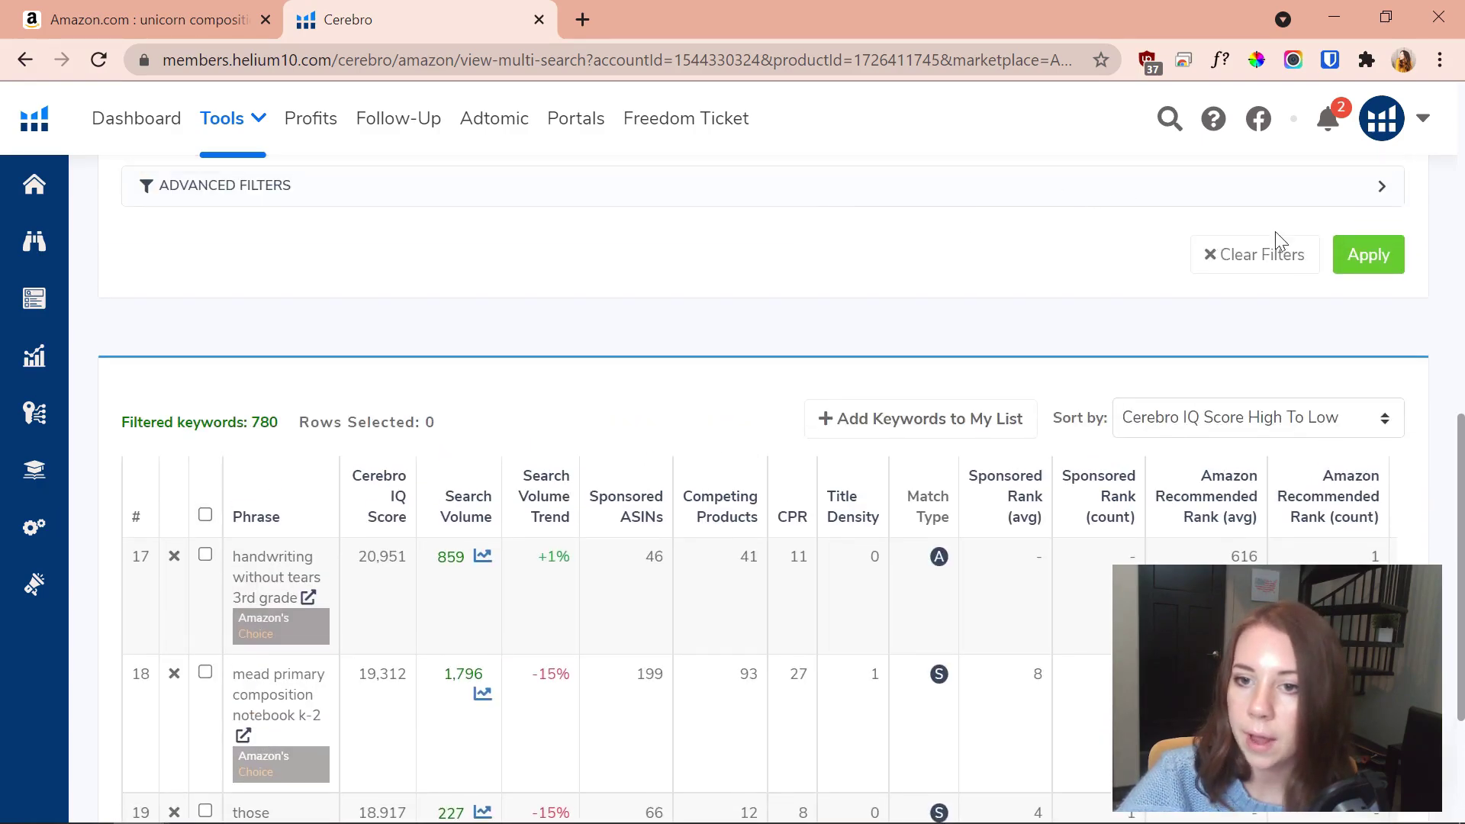
click(1258, 417)
click(1068, 16)
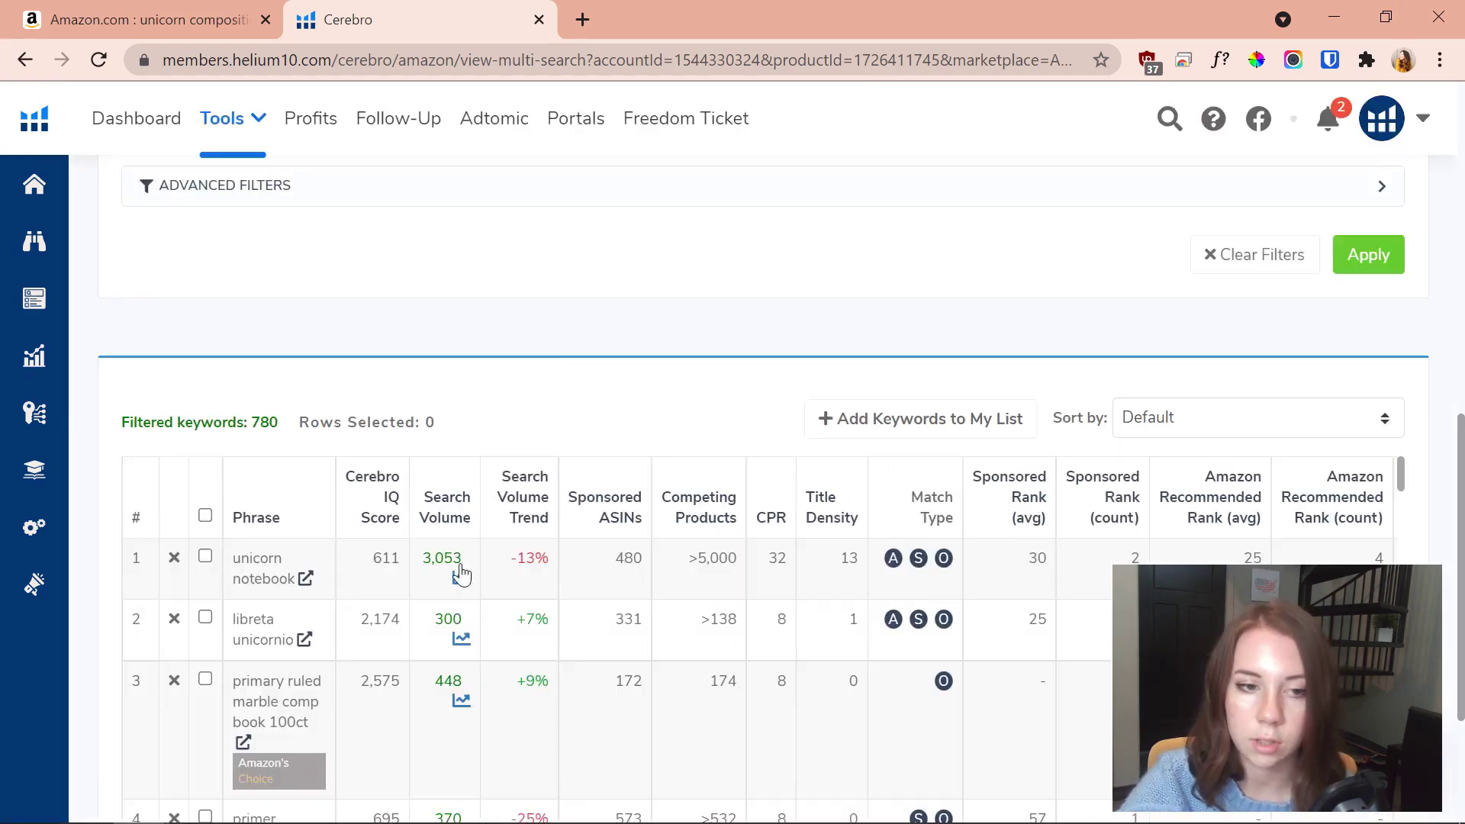
scroll(608, 315, down, 2)
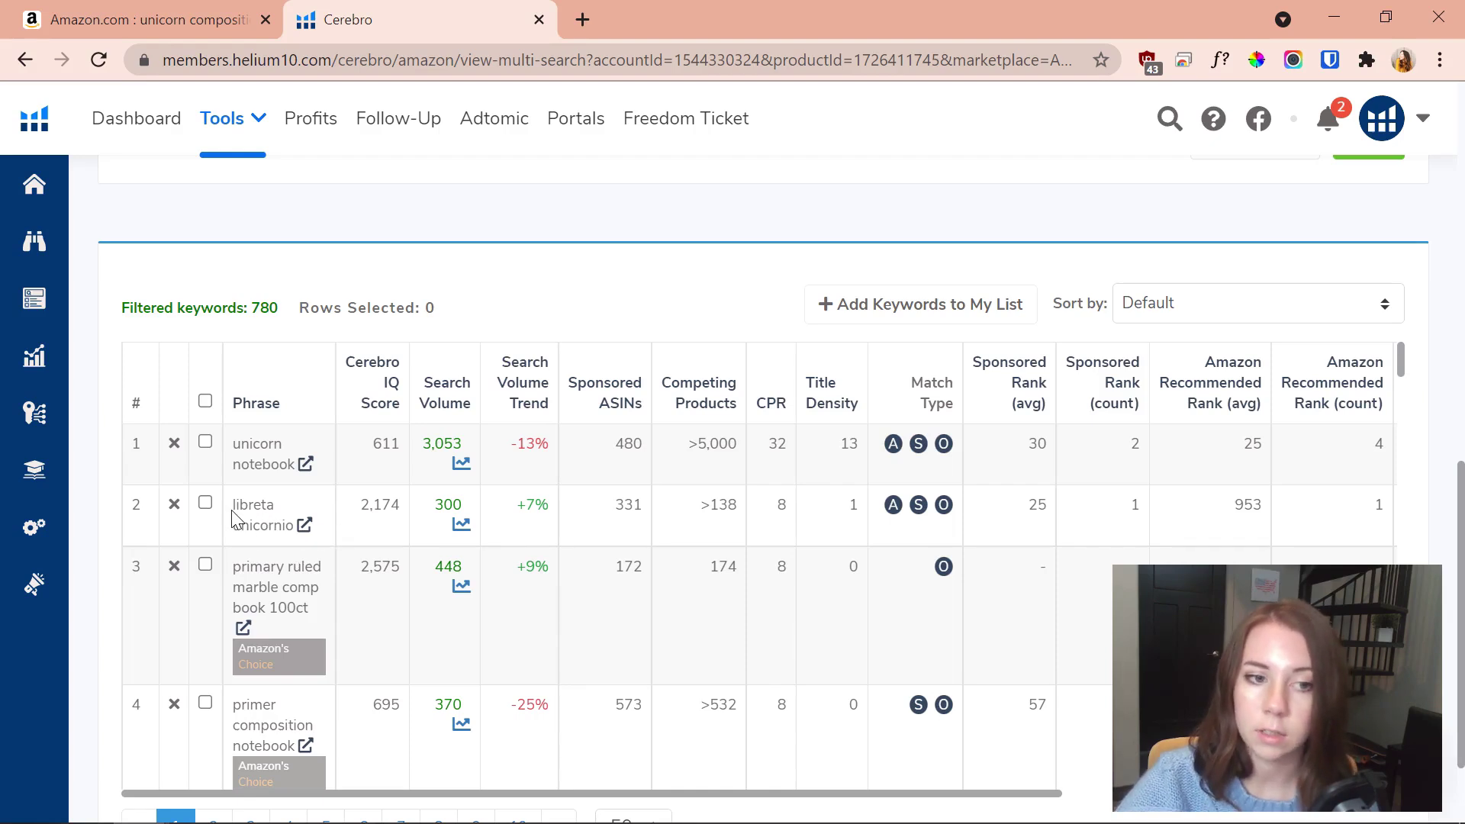
drag(238, 507, 294, 525)
click(260, 510)
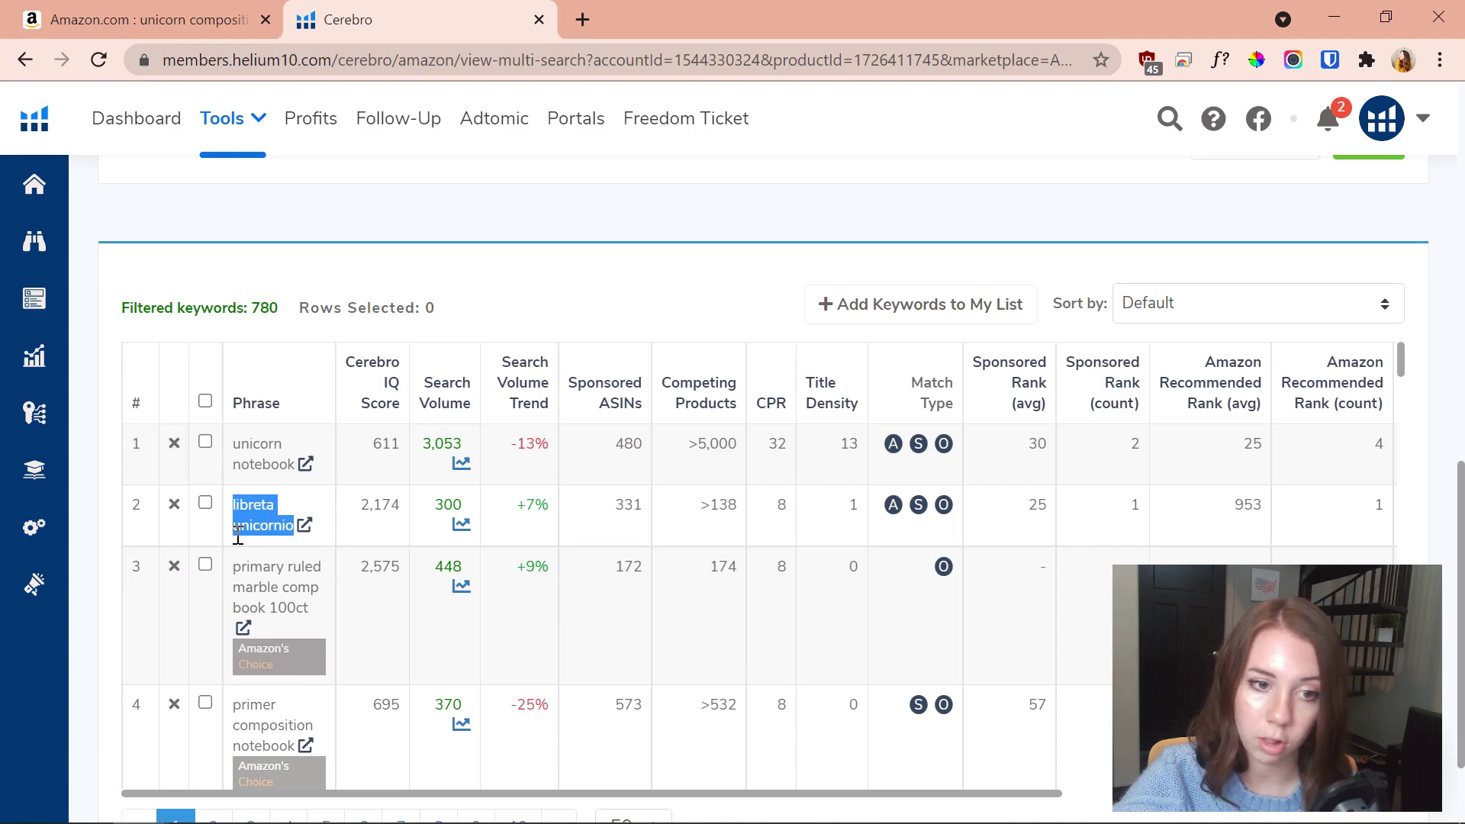
click(269, 521)
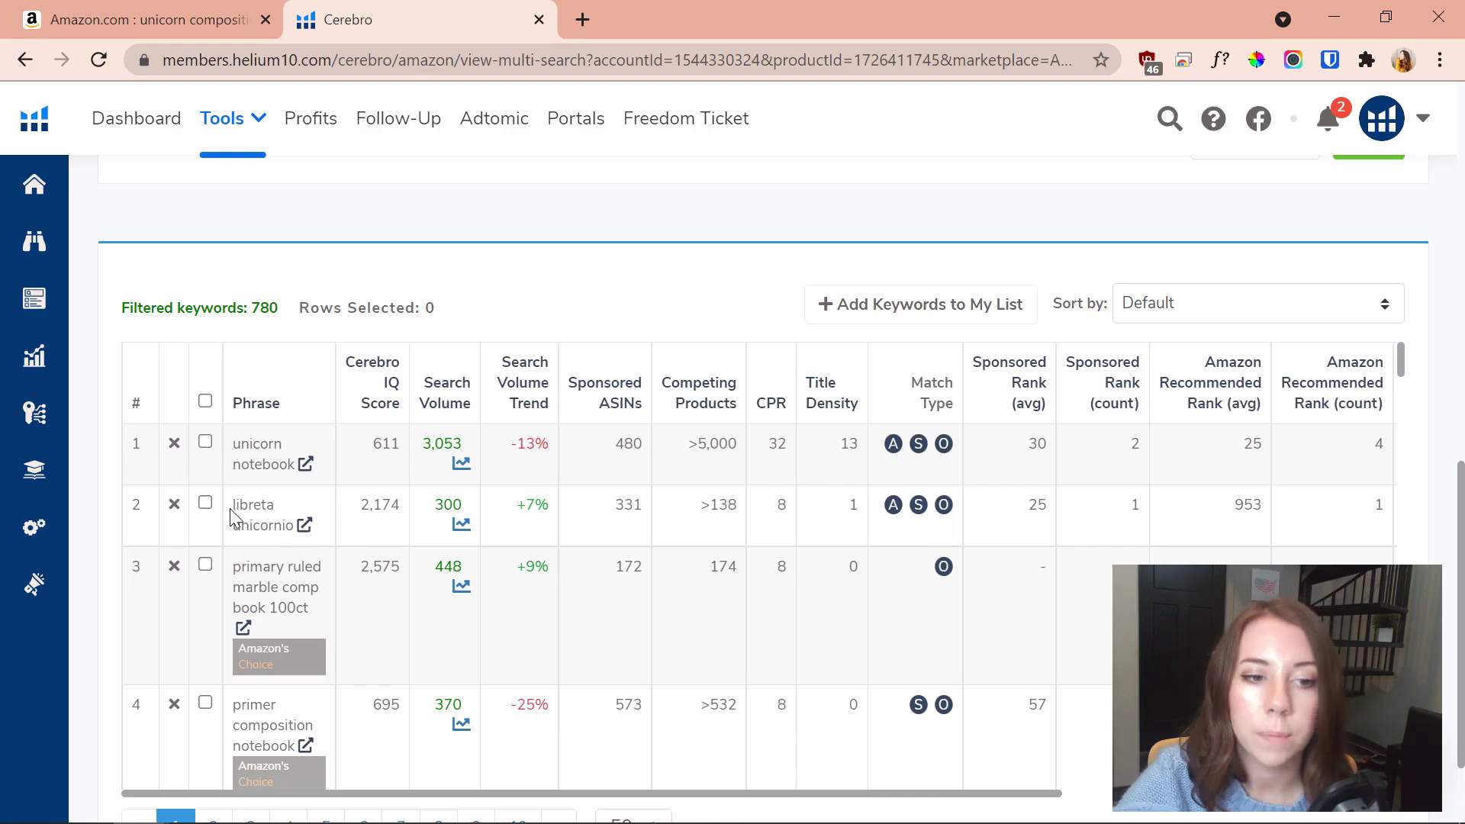
drag(237, 509, 297, 519)
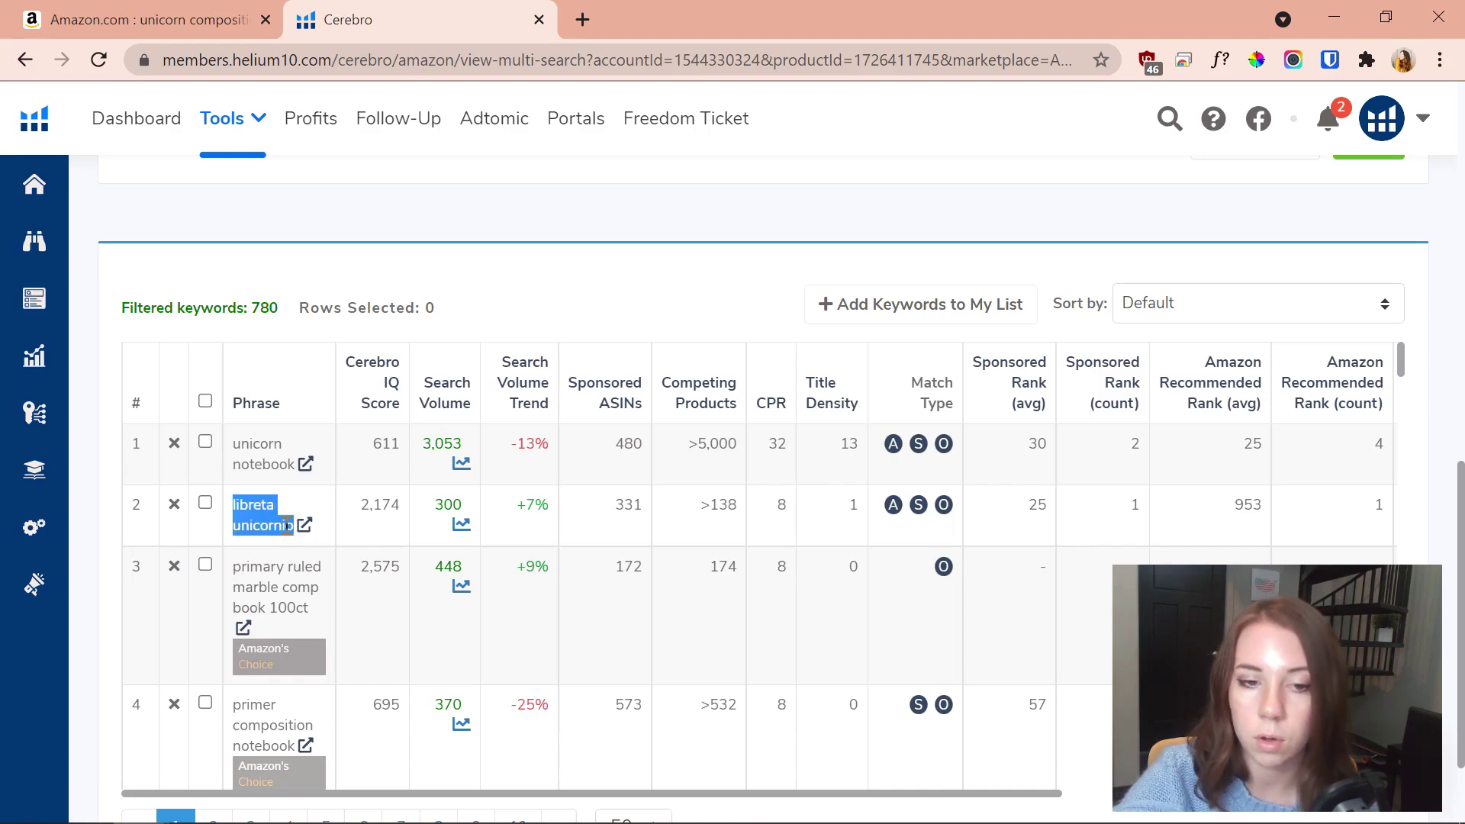
scroll(288, 525, down, 6)
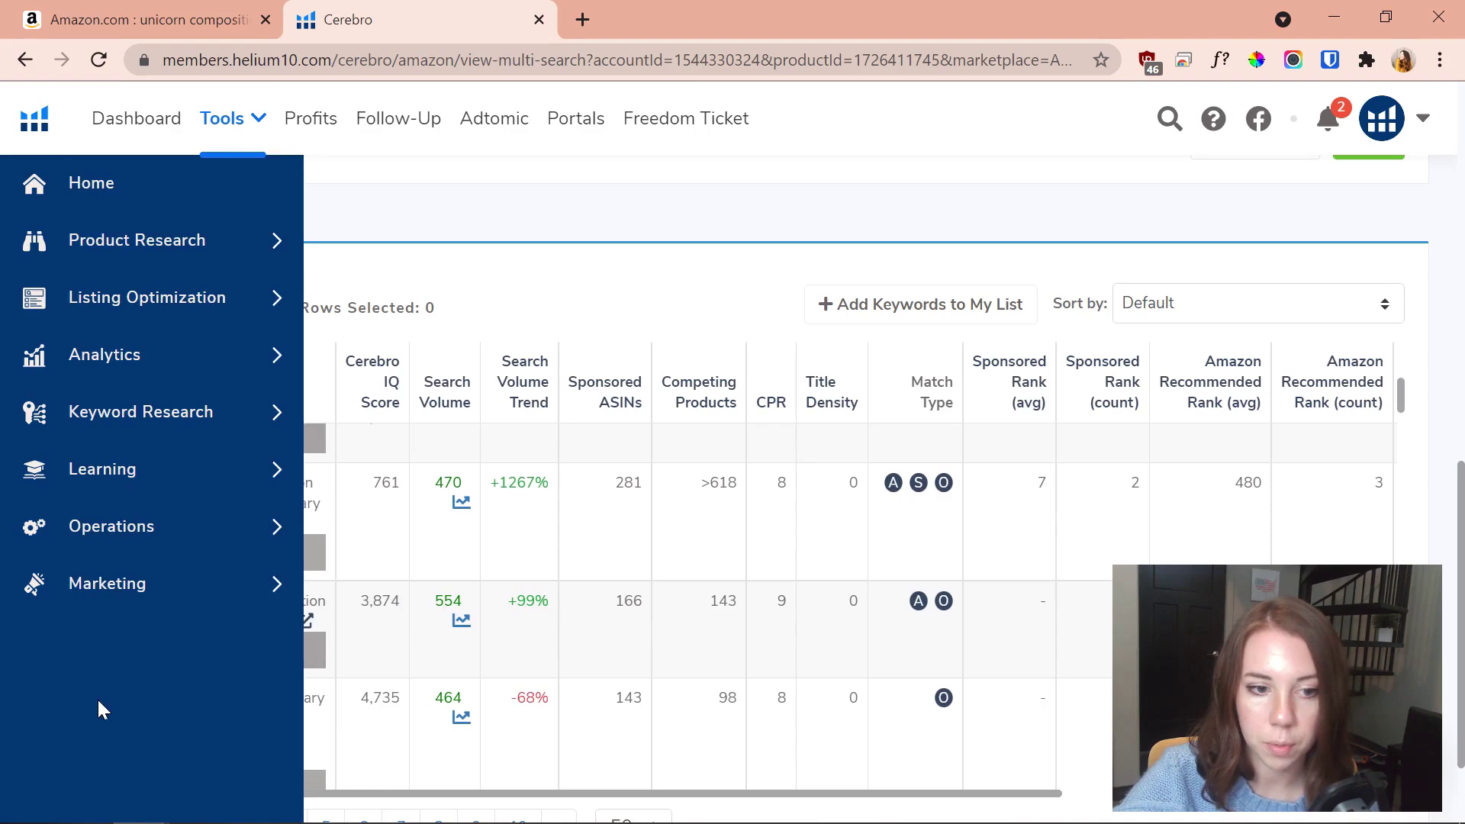
scroll(455, 612, down, 3)
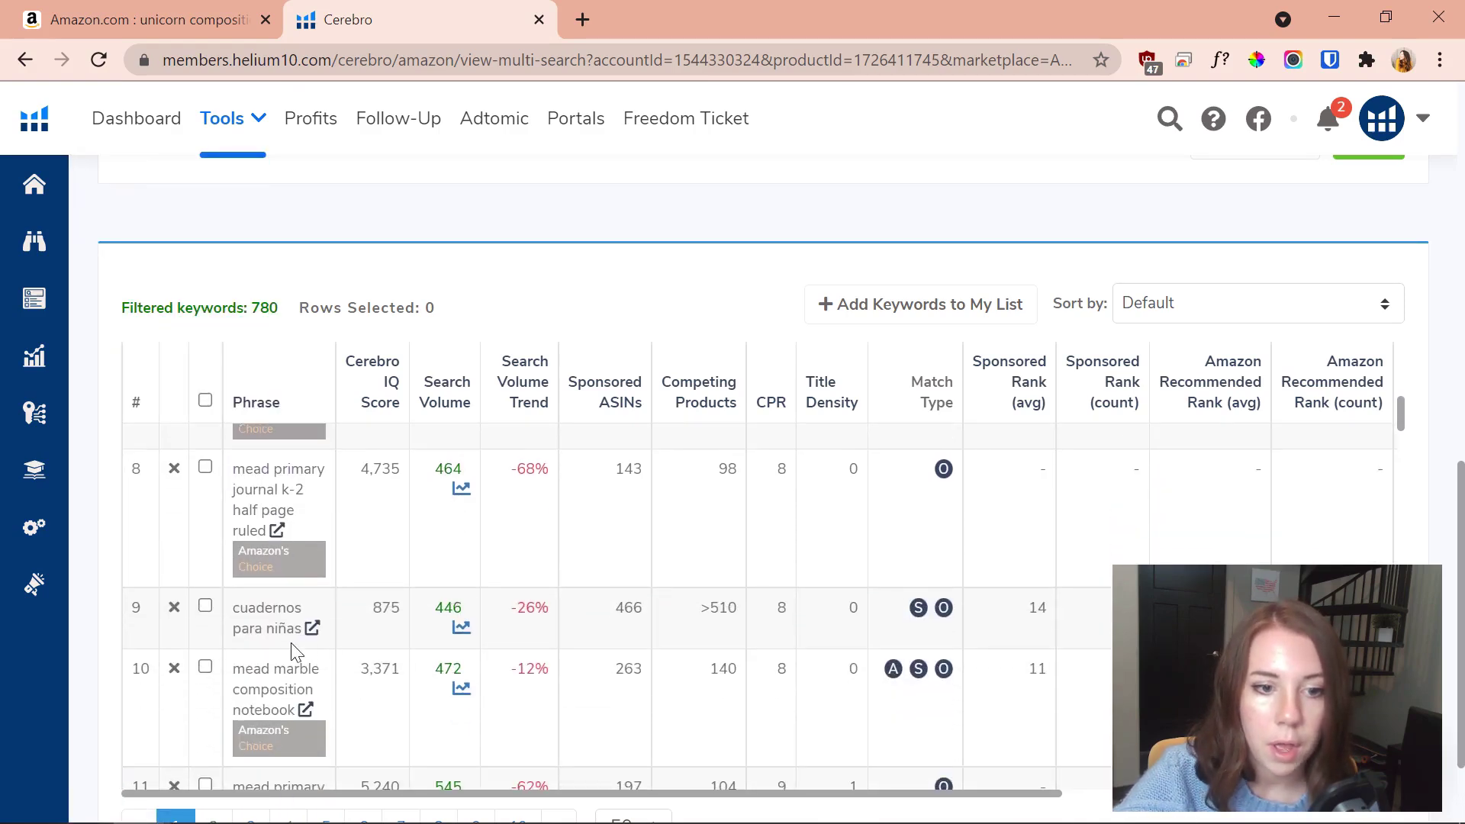
scroll(273, 647, down, 1)
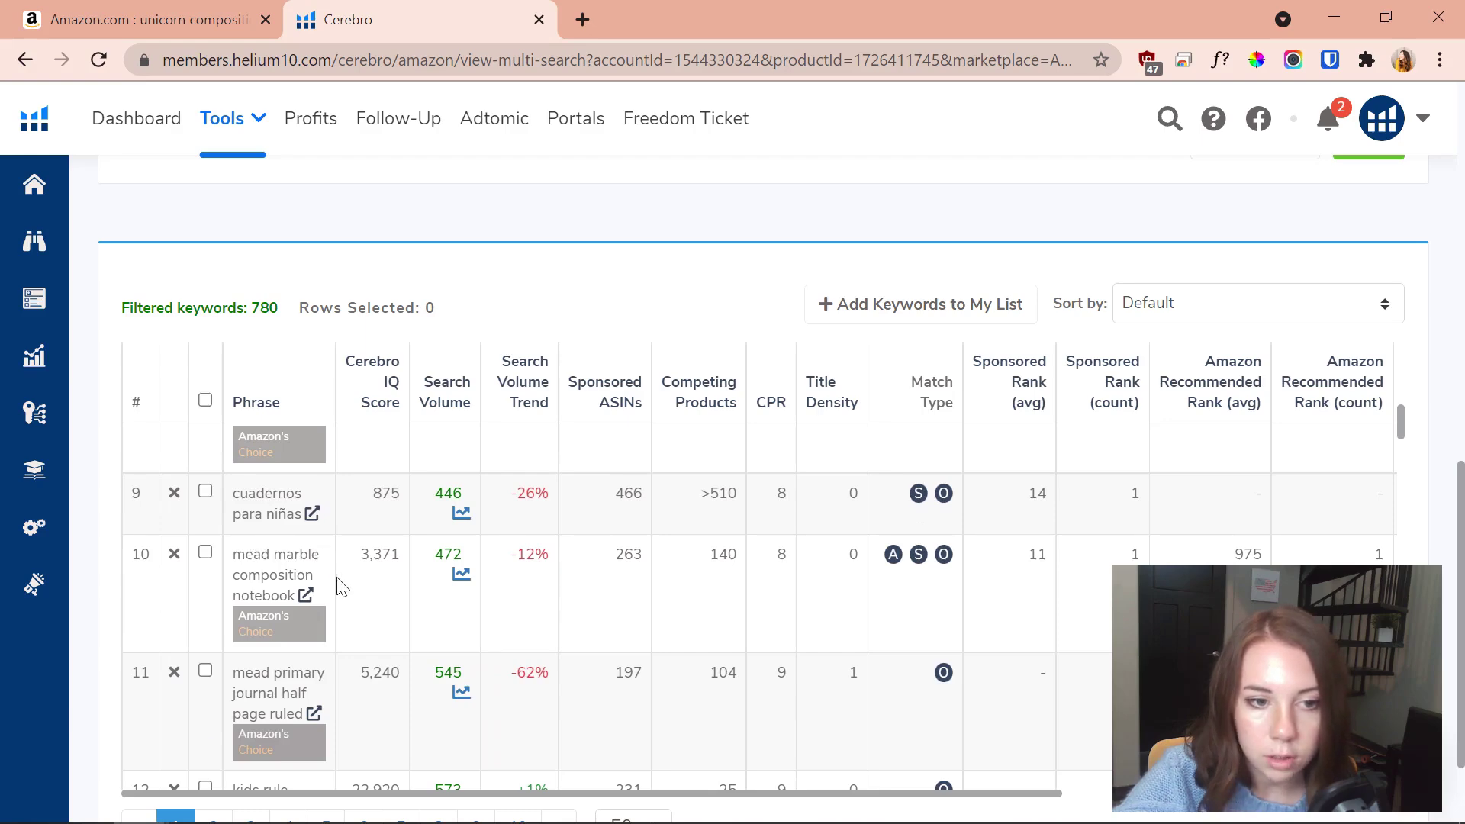
scroll(341, 591, down, 3)
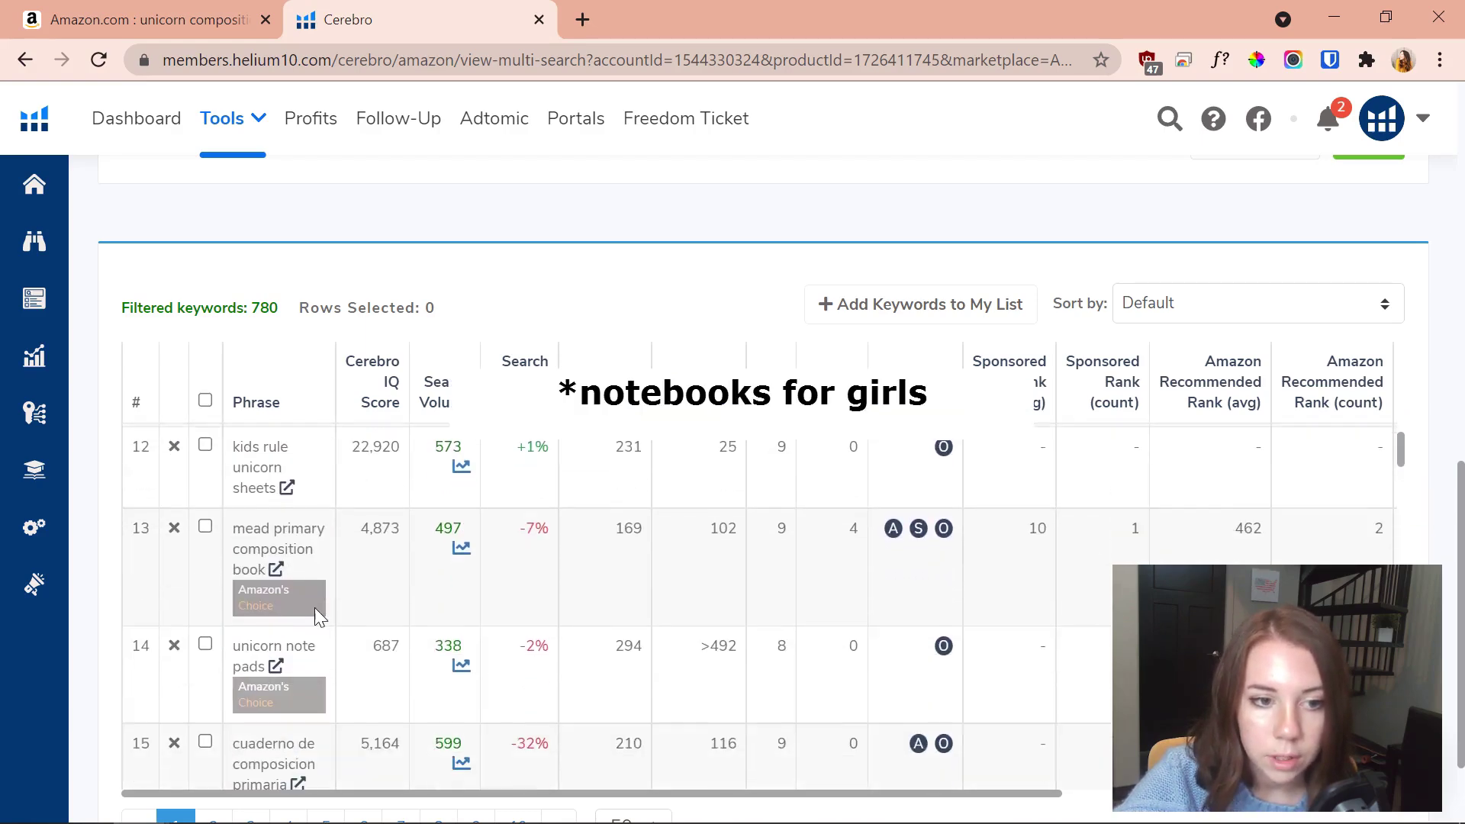
scroll(314, 608, down, 5)
scroll(758, 330, up, 5)
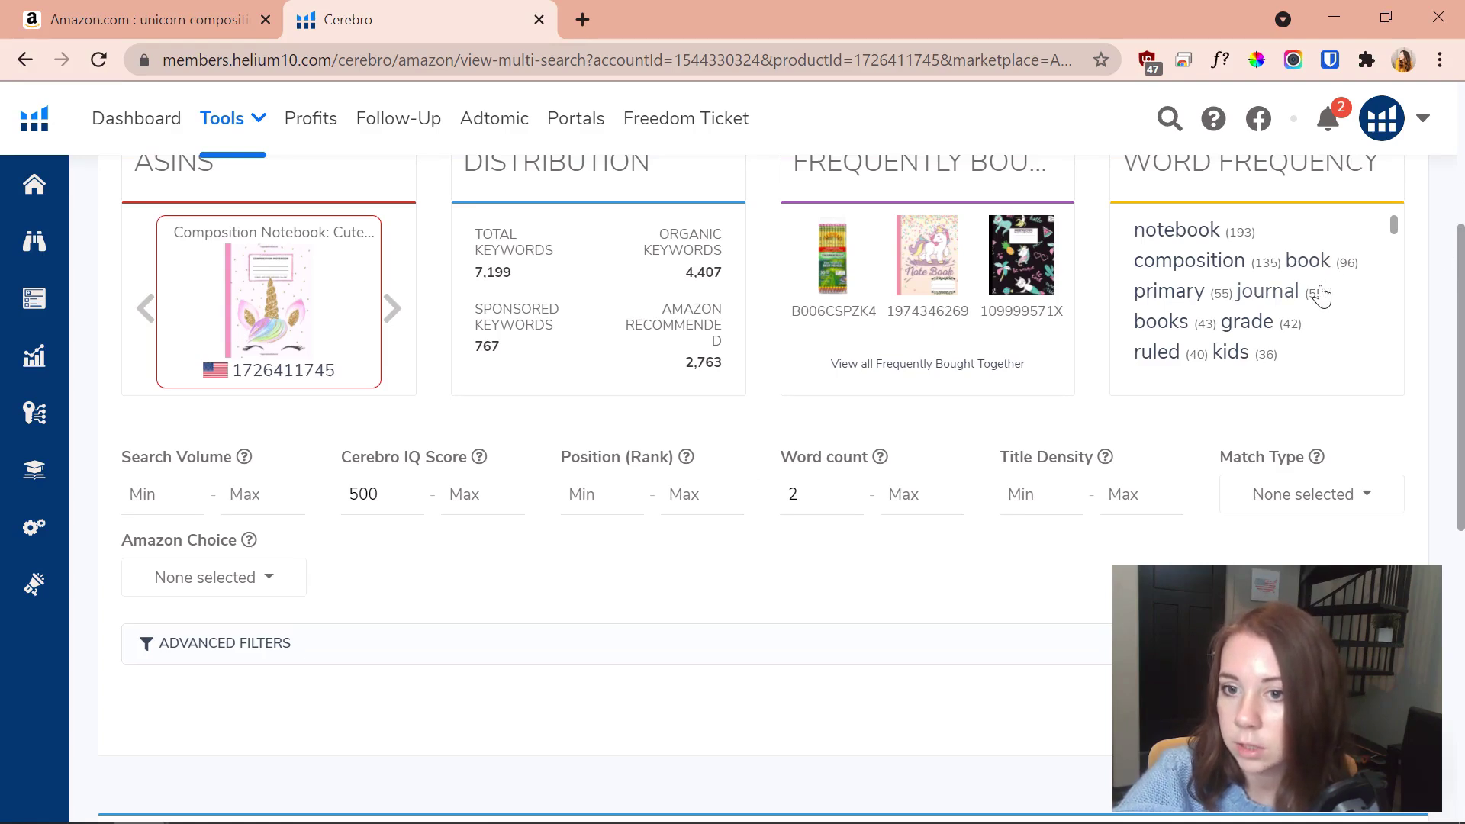
Filter by 'unicorn' in Word Frequency and scroll through the 24 matching keywords
scroll(1318, 295, down, 3)
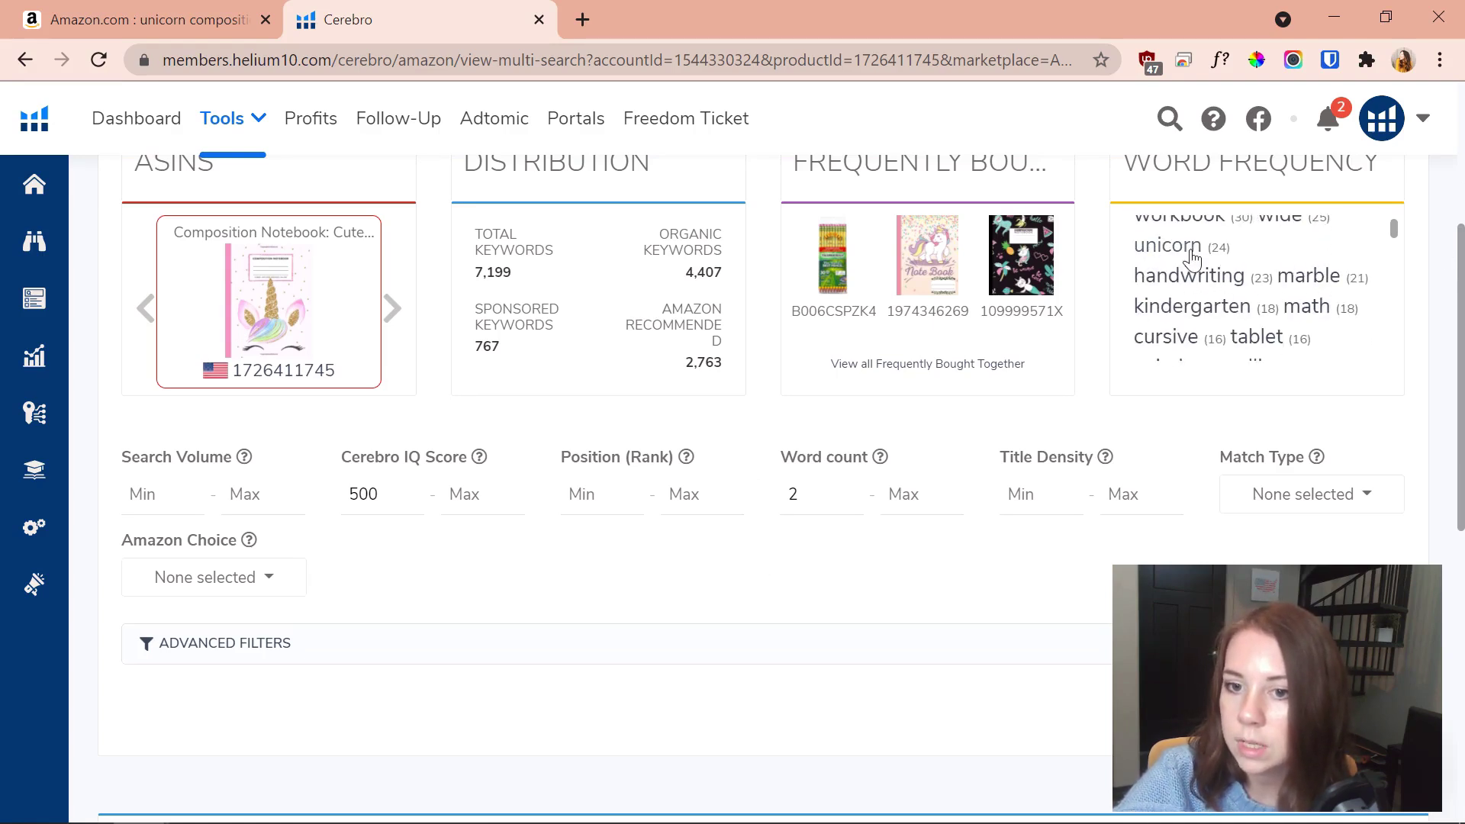
click(1193, 252)
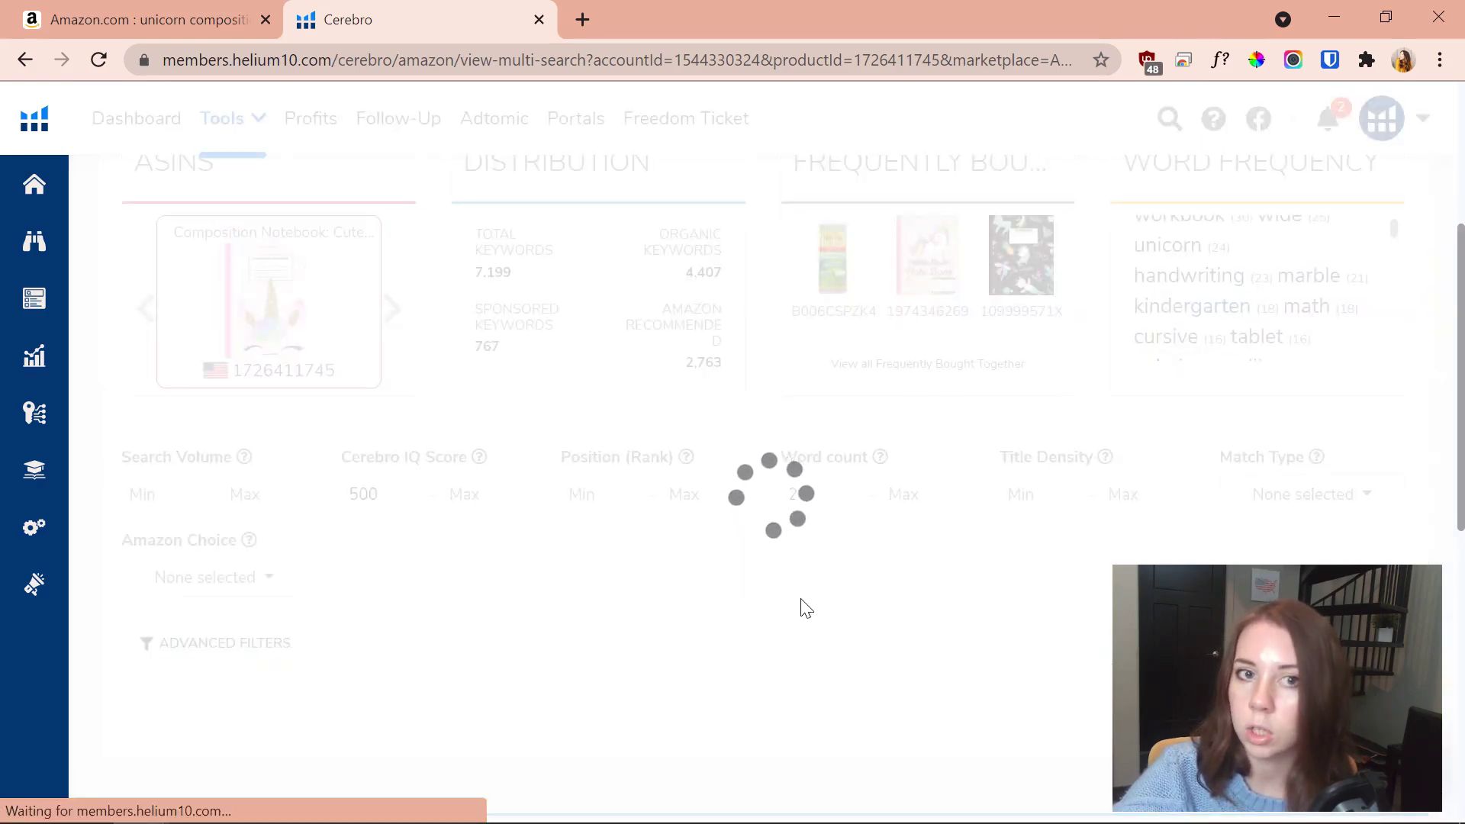
scroll(809, 613, down, 6)
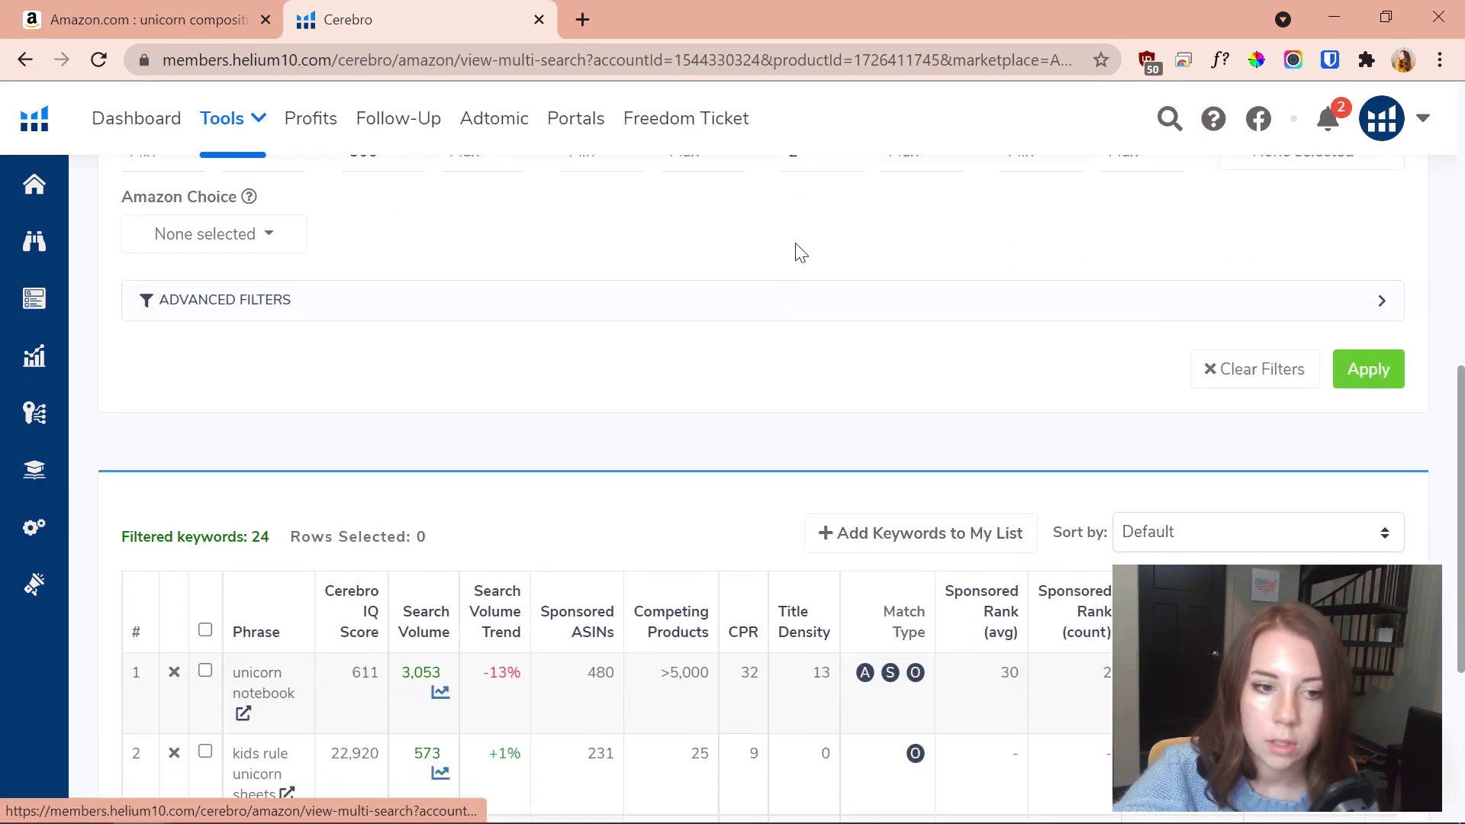
scroll(805, 197, down, 2)
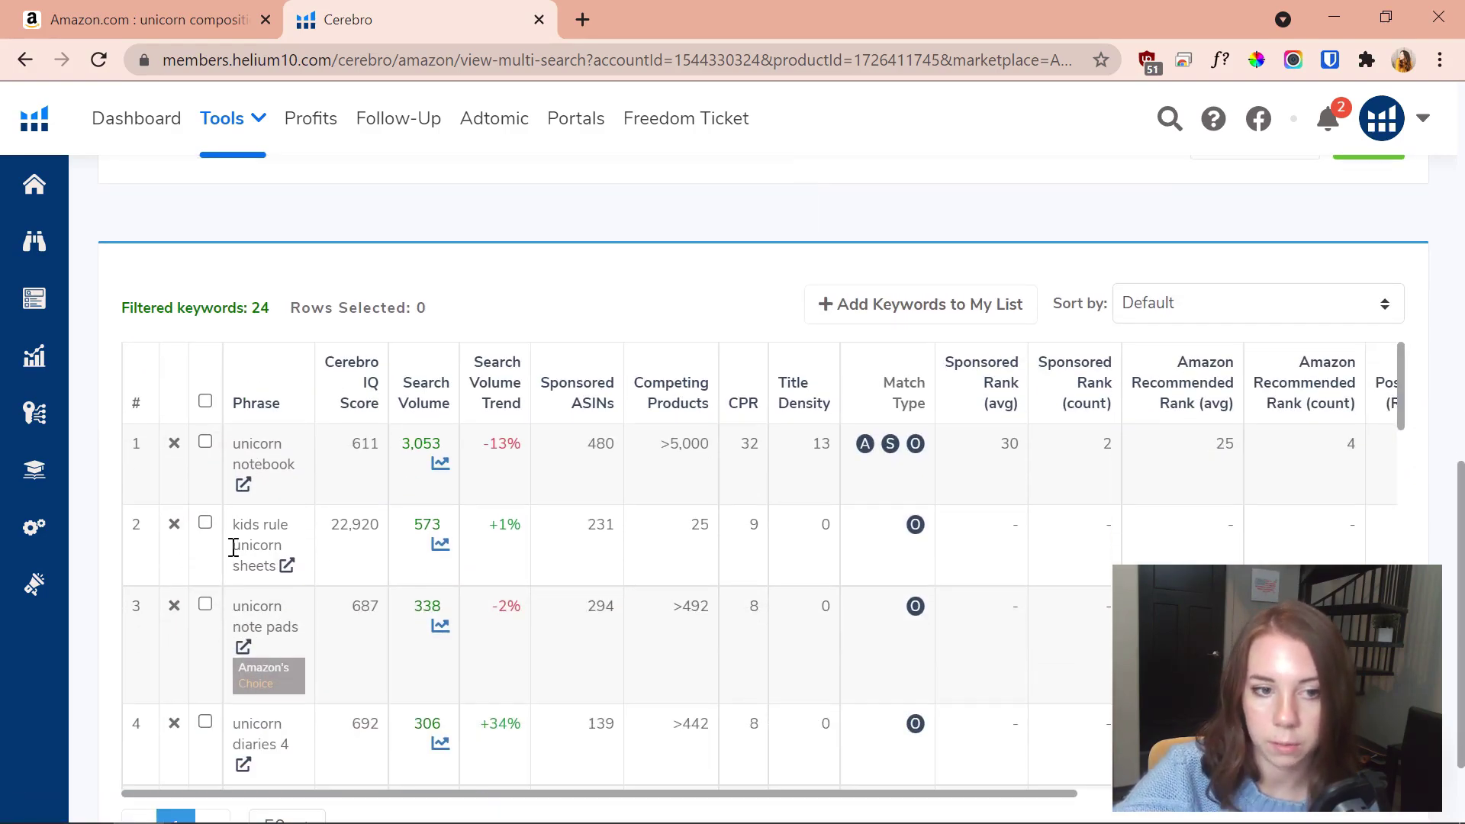
scroll(297, 543, down, 2)
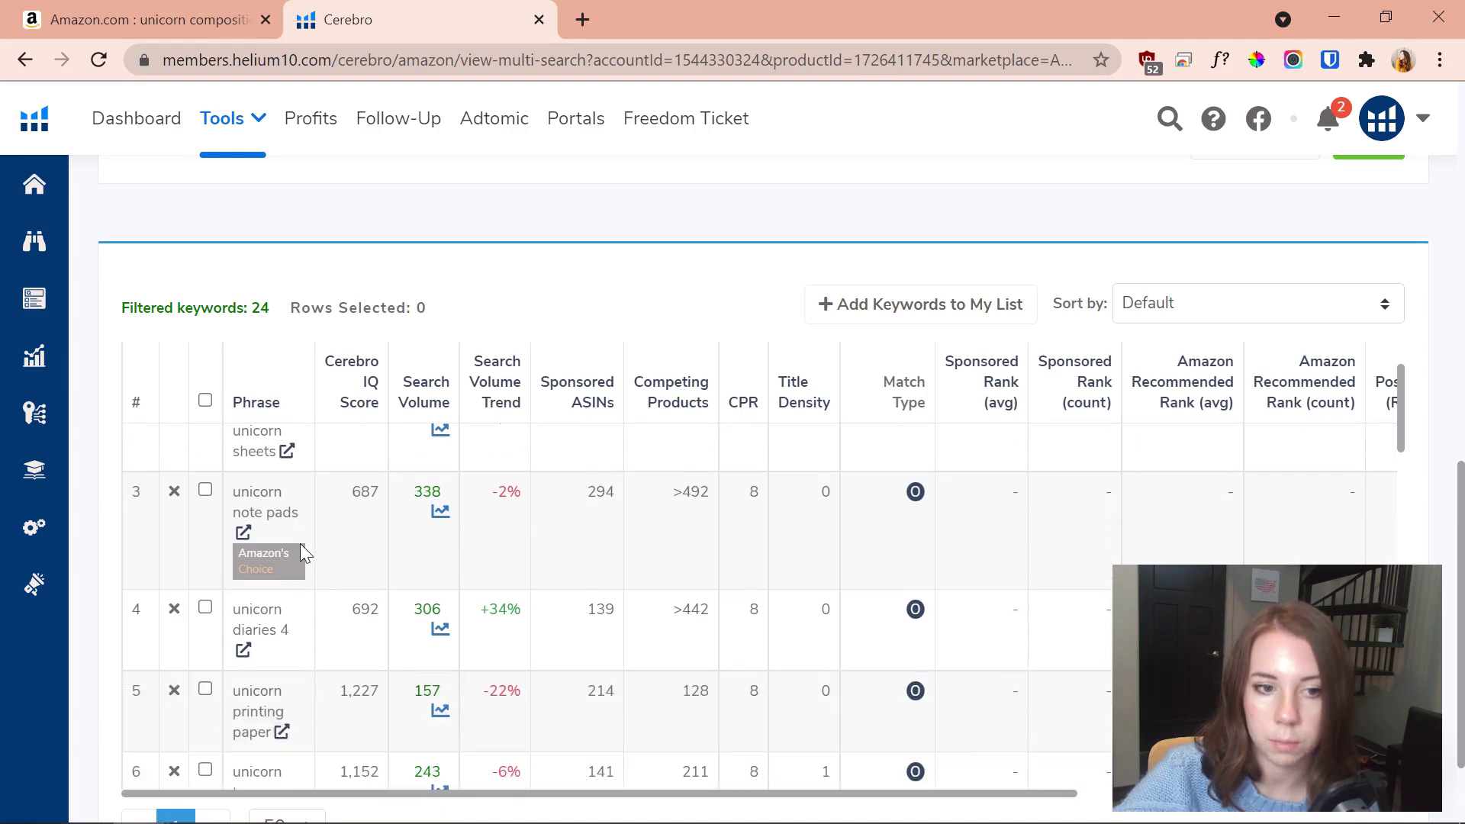
scroll(275, 584, down, 2)
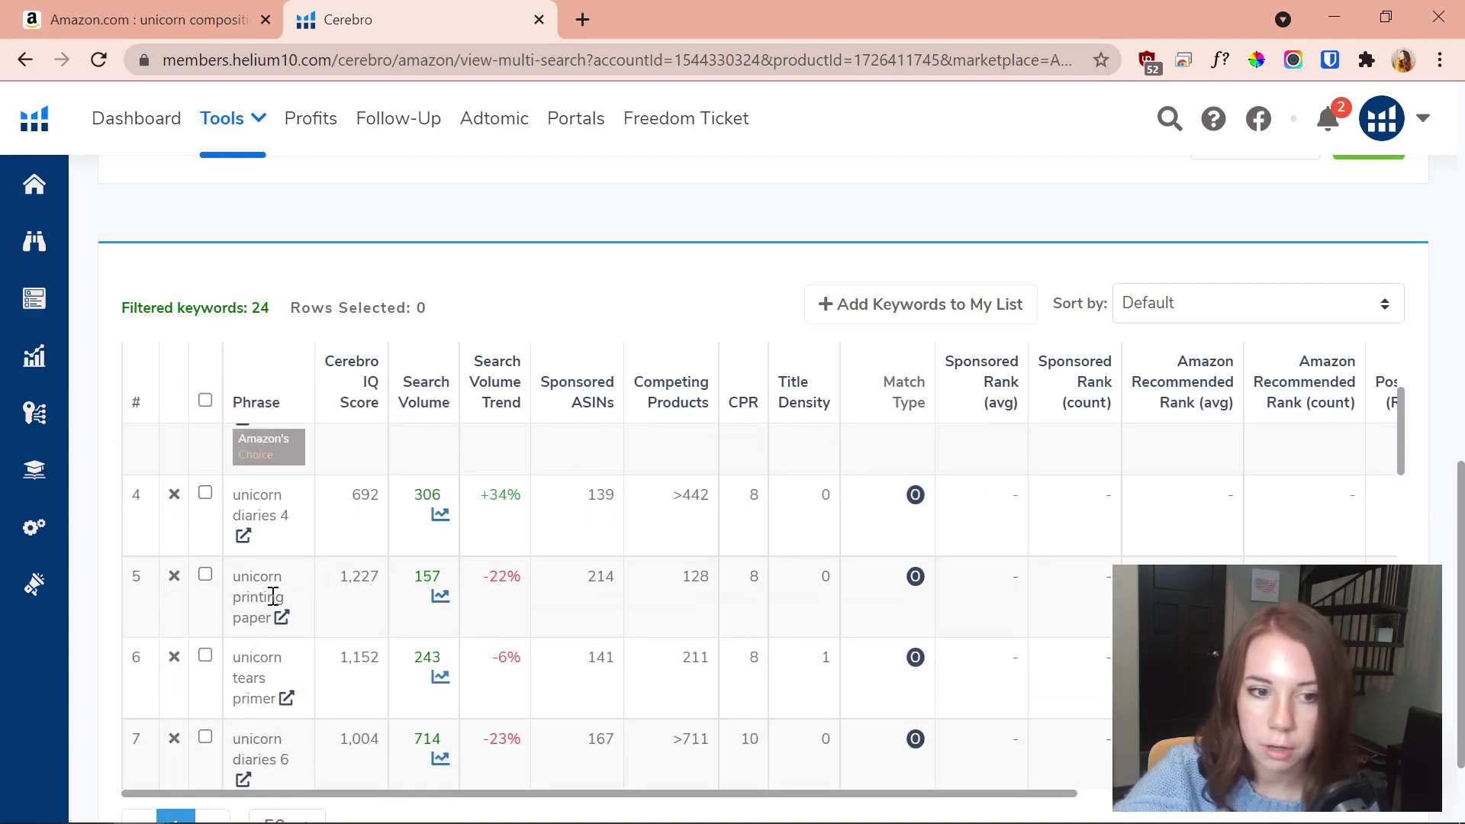
scroll(324, 564, down, 4)
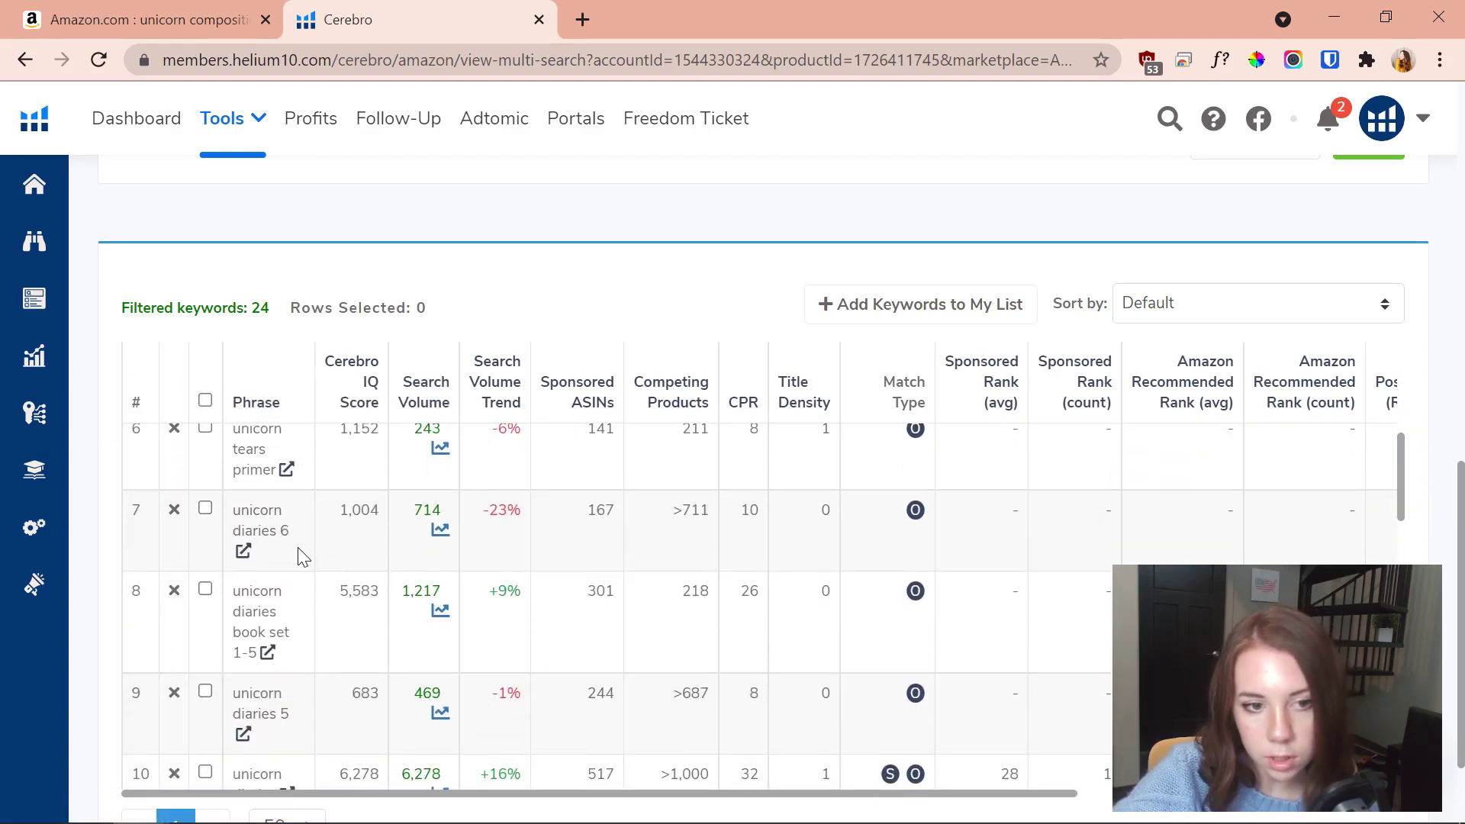
scroll(297, 553, down, 4)
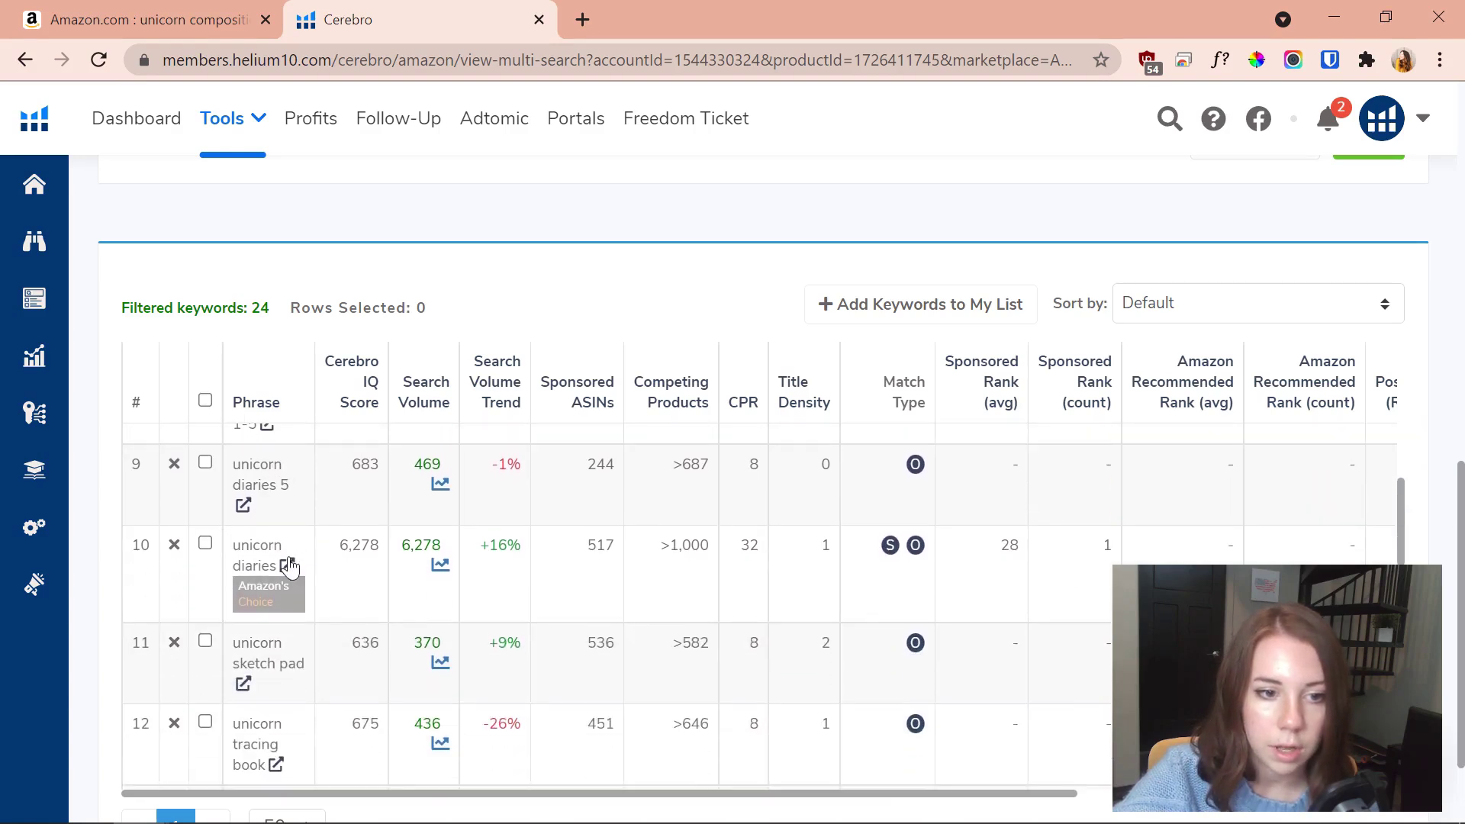
scroll(295, 563, down, 2)
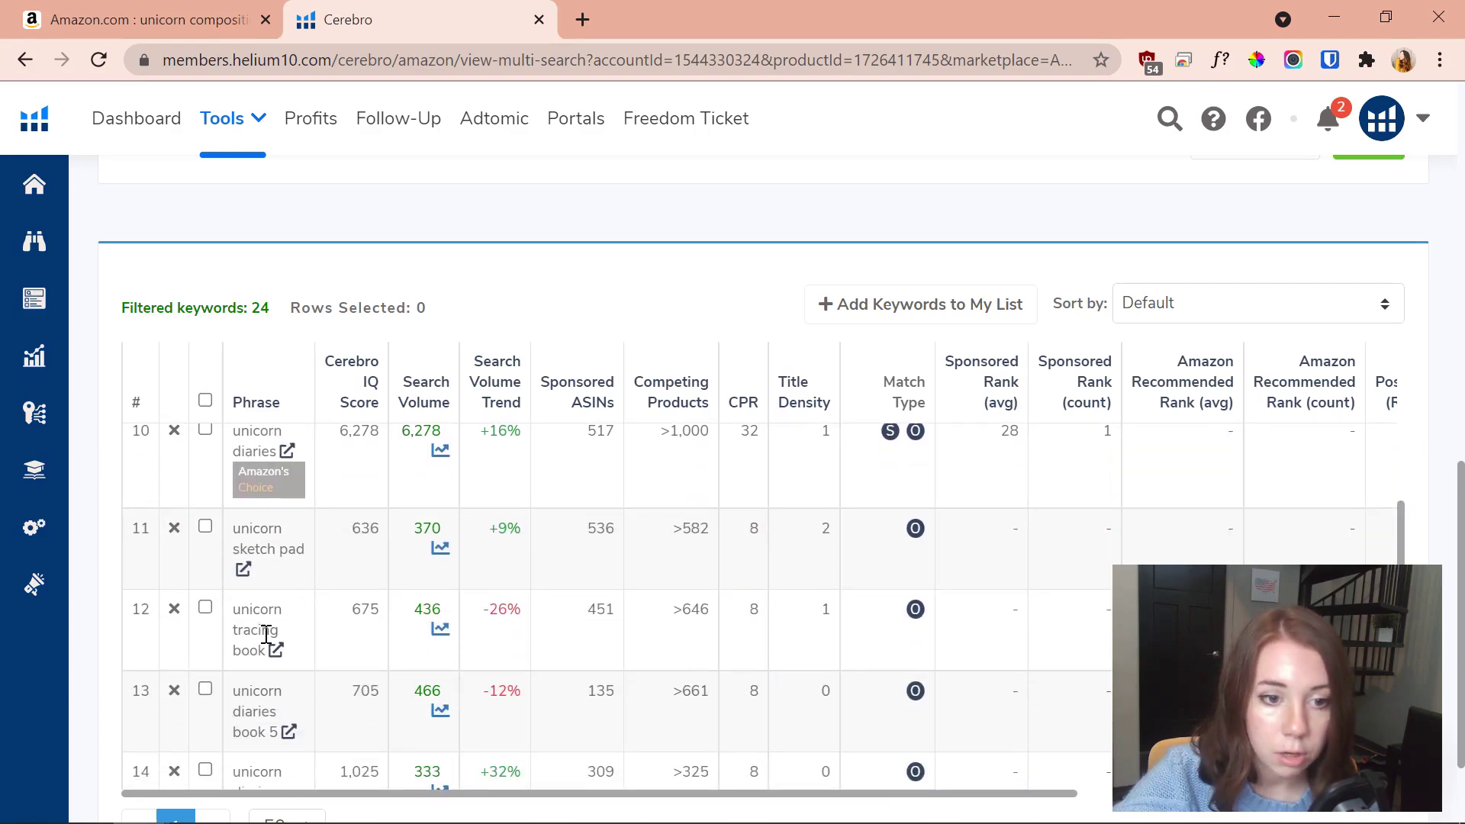
scroll(261, 635, down, 5)
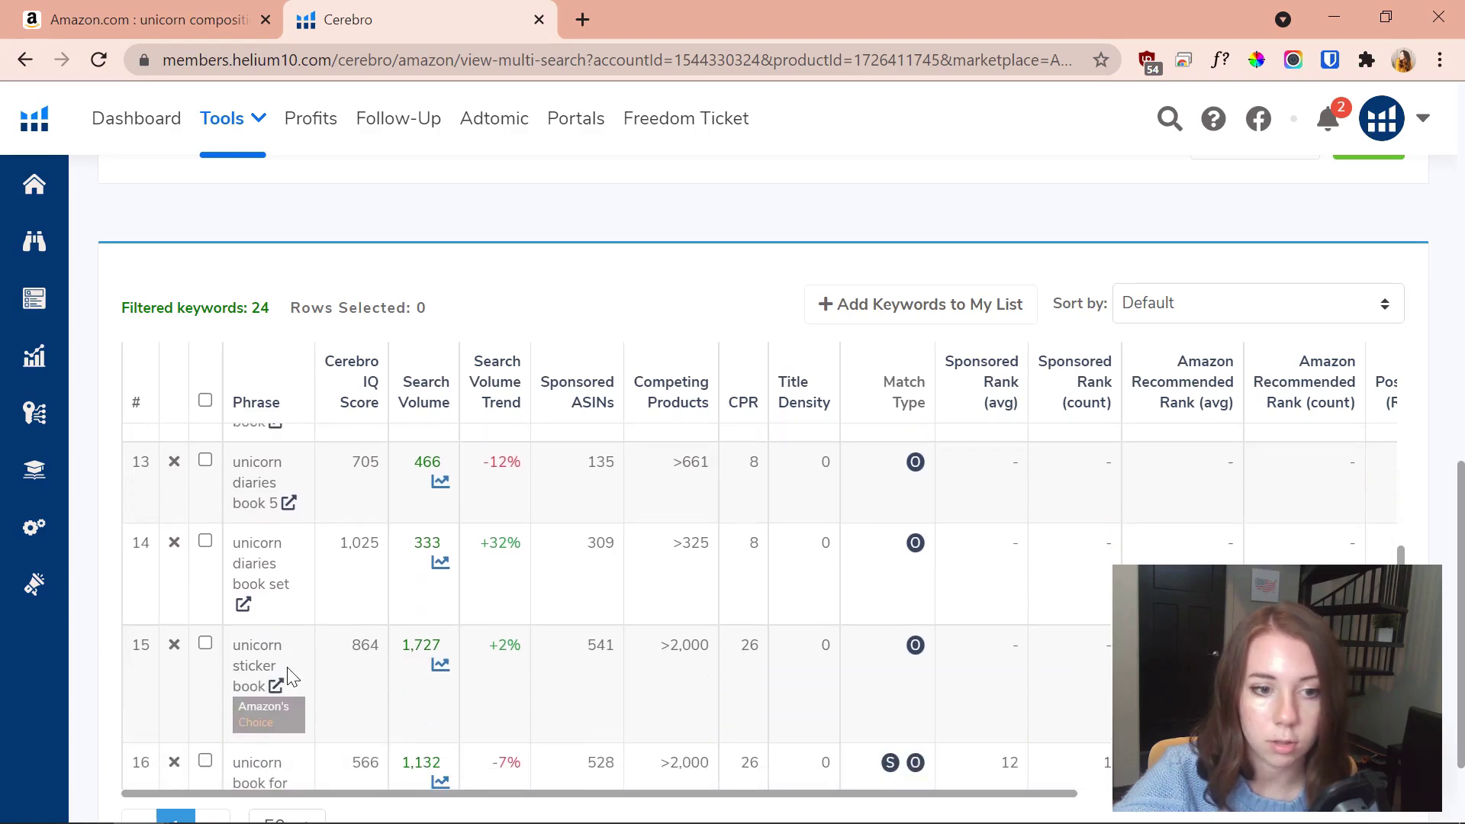
scroll(313, 696, down, 2)
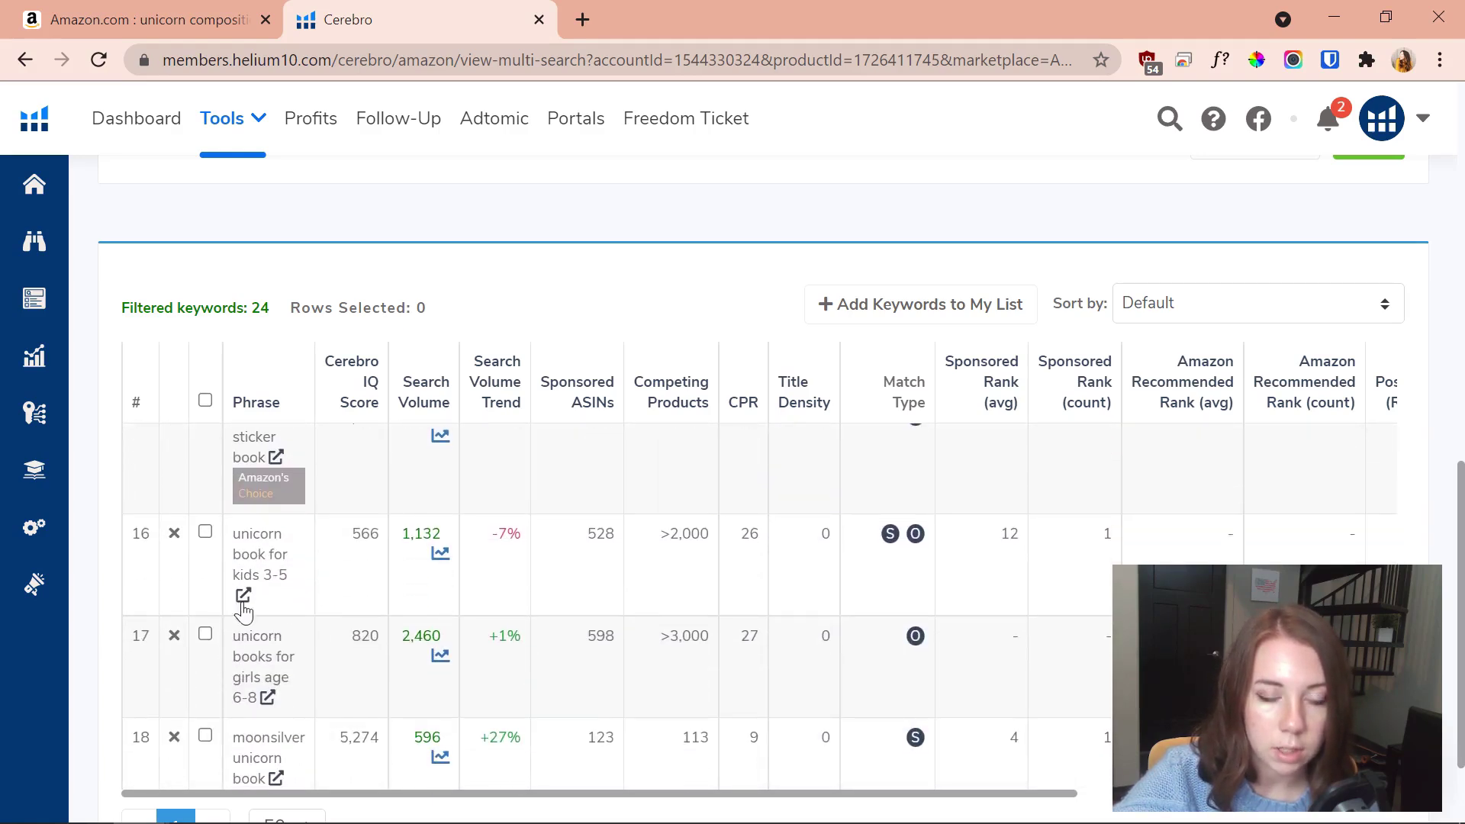
scroll(252, 611, down, 1)
scroll(342, 592, down, 1)
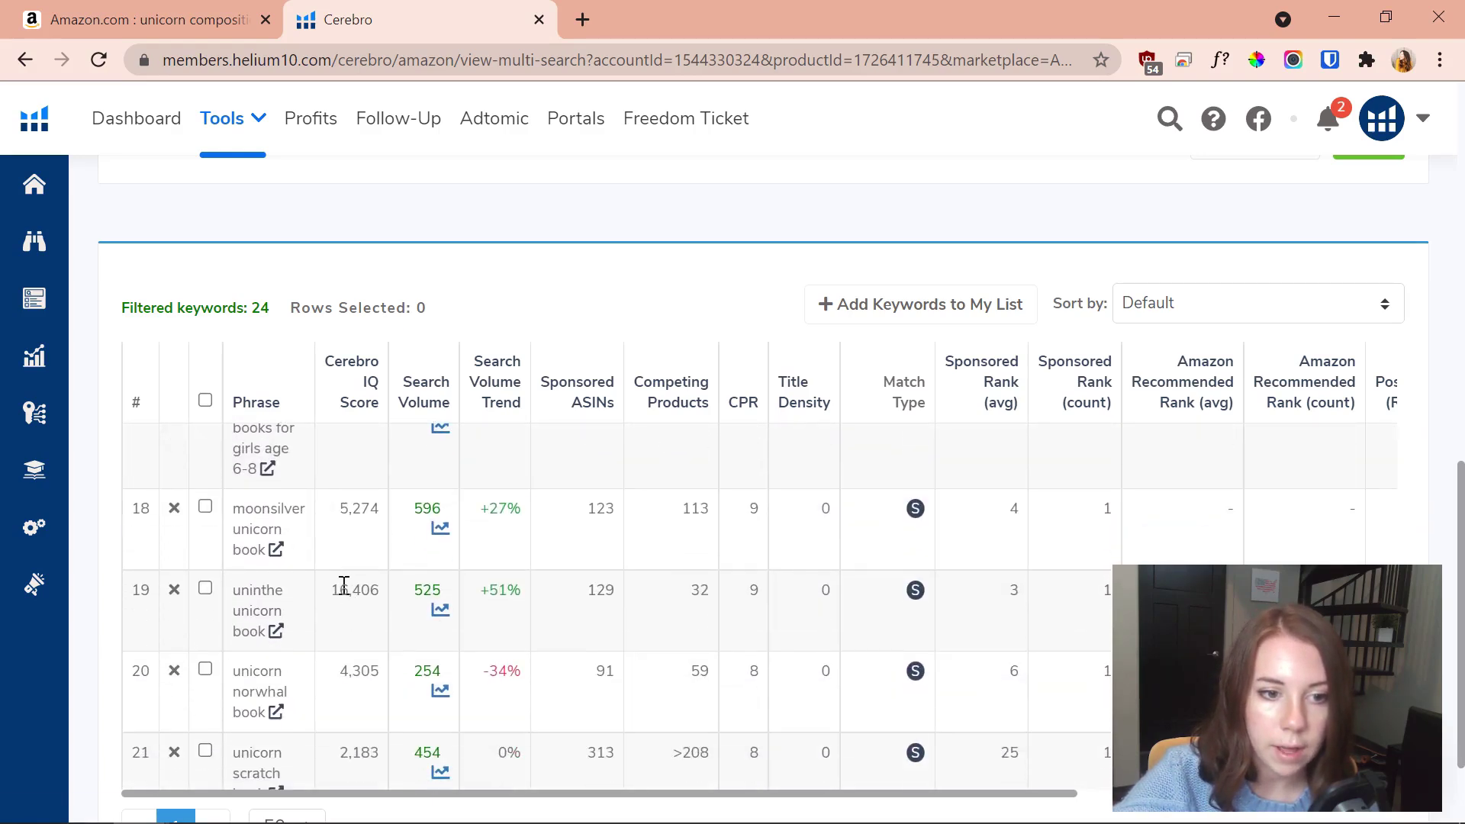
scroll(339, 611, down, 3)
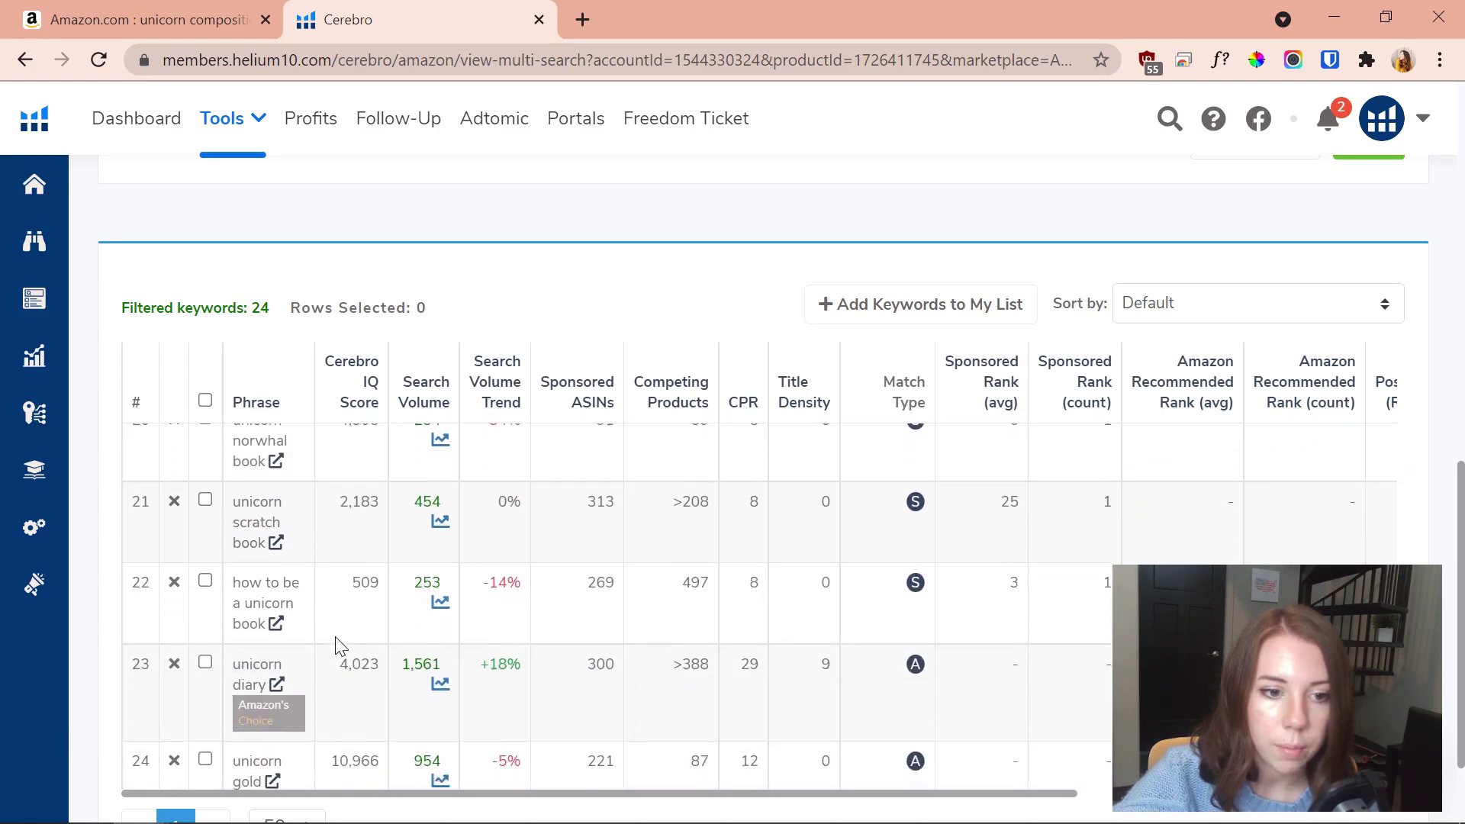
scroll(336, 636, down, 1)
scroll(490, 727, up, 5)
click(376, 383)
double_click(376, 382)
text(300)
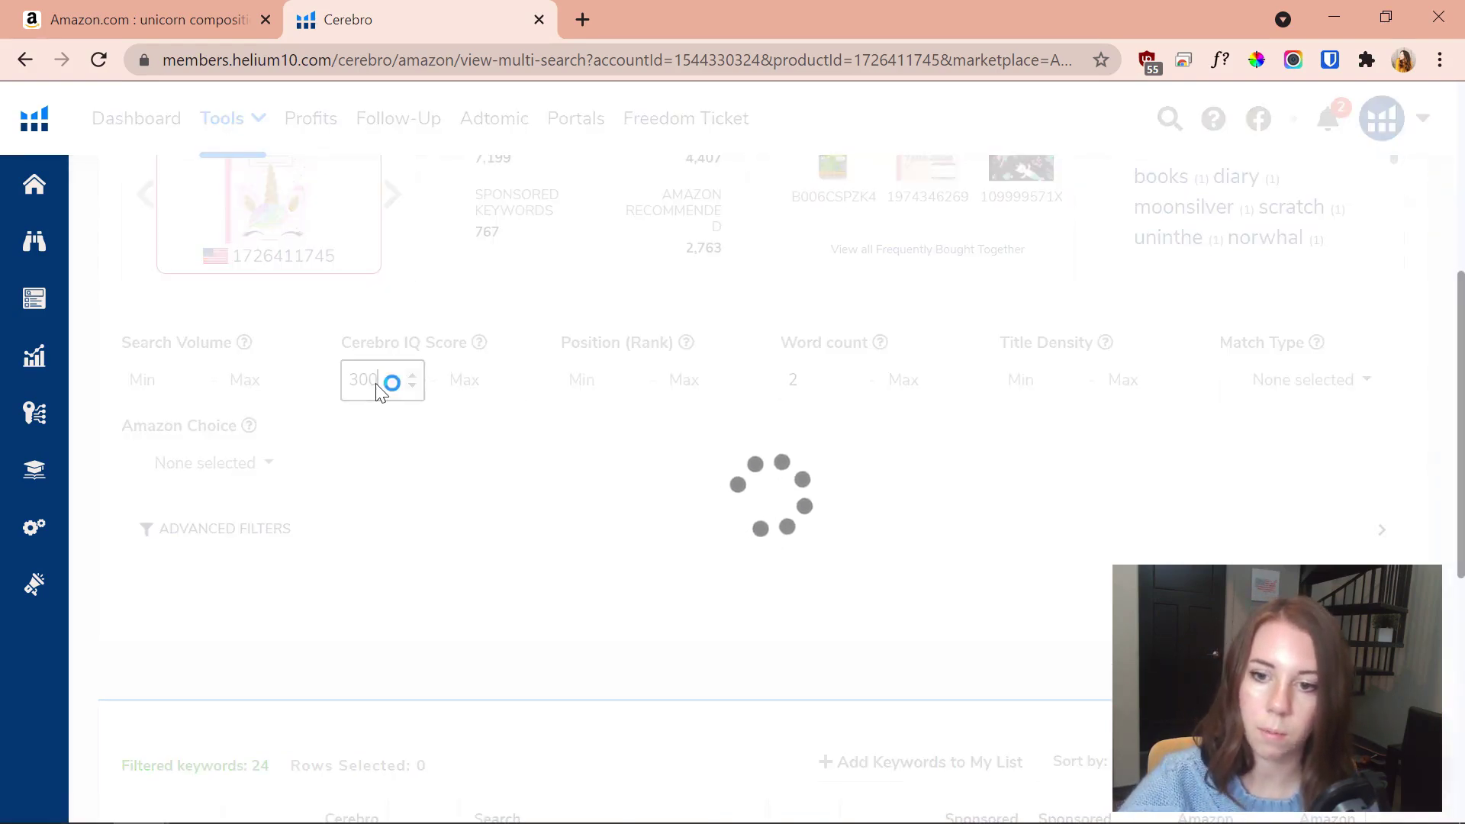
scroll(556, 524, down, 6)
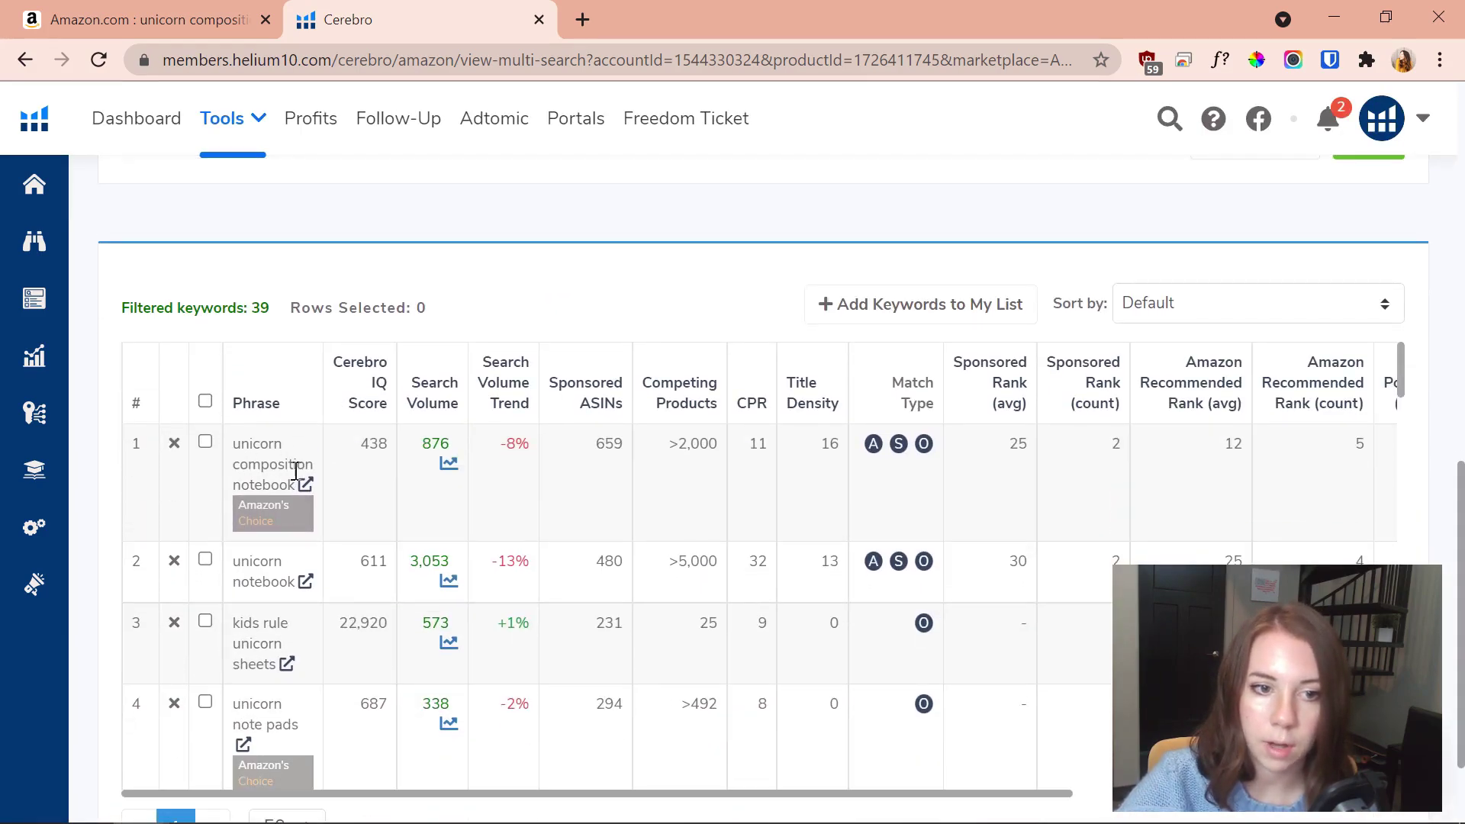
scroll(433, 276, down, 2)
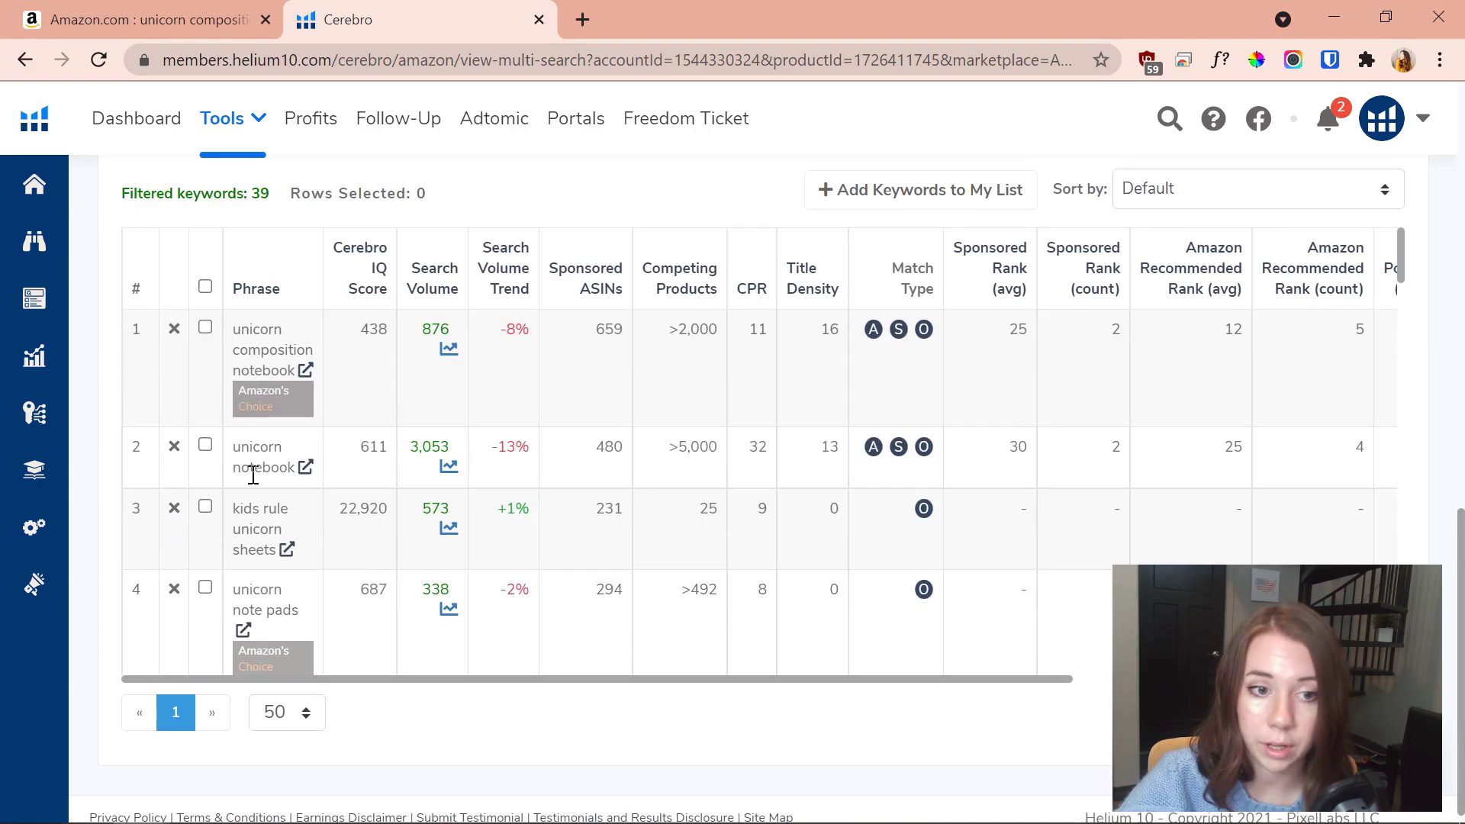
scroll(293, 460, down, 4)
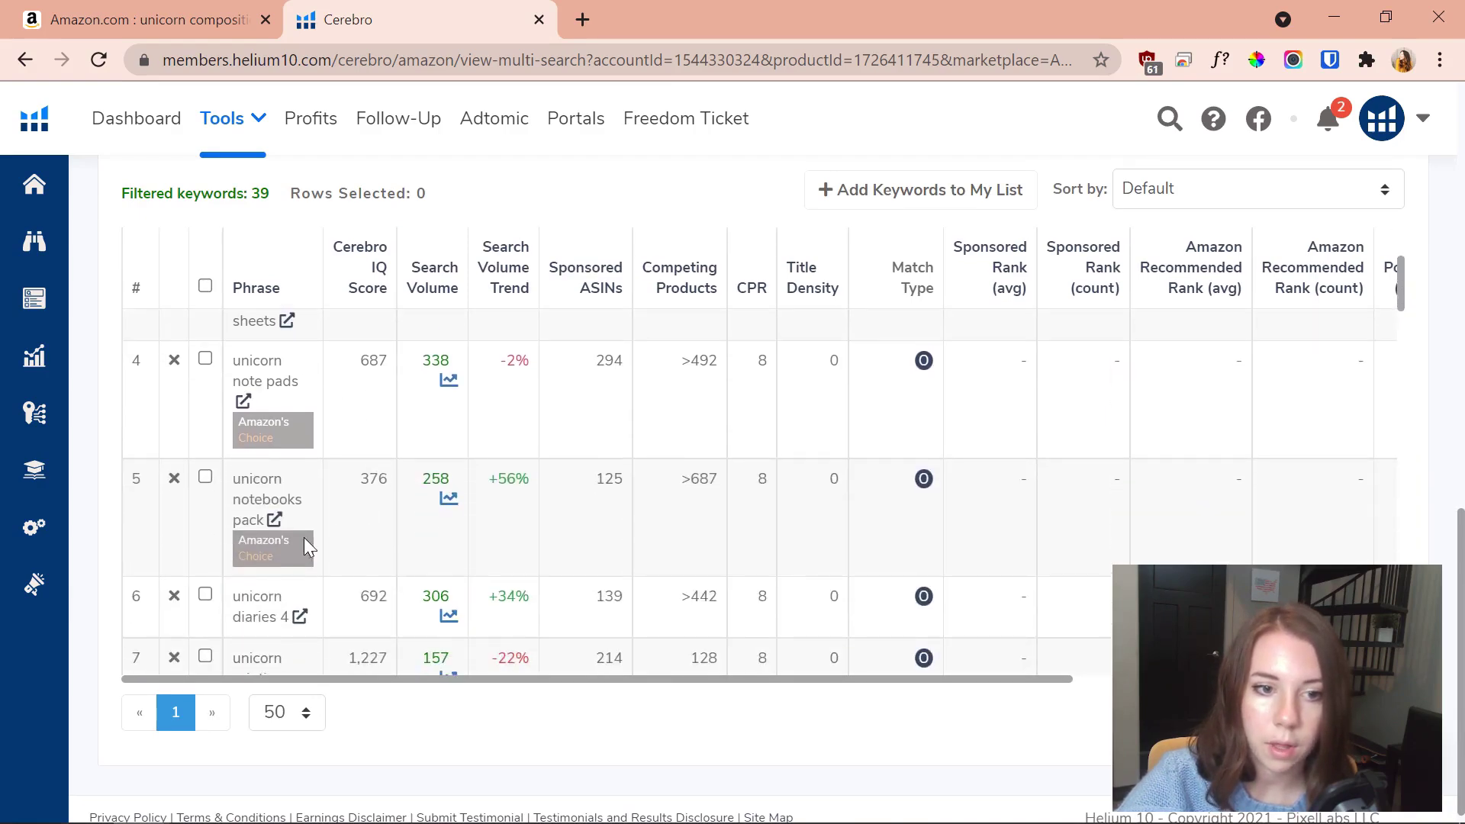
scroll(272, 518, down, 1)
scroll(323, 506, down, 3)
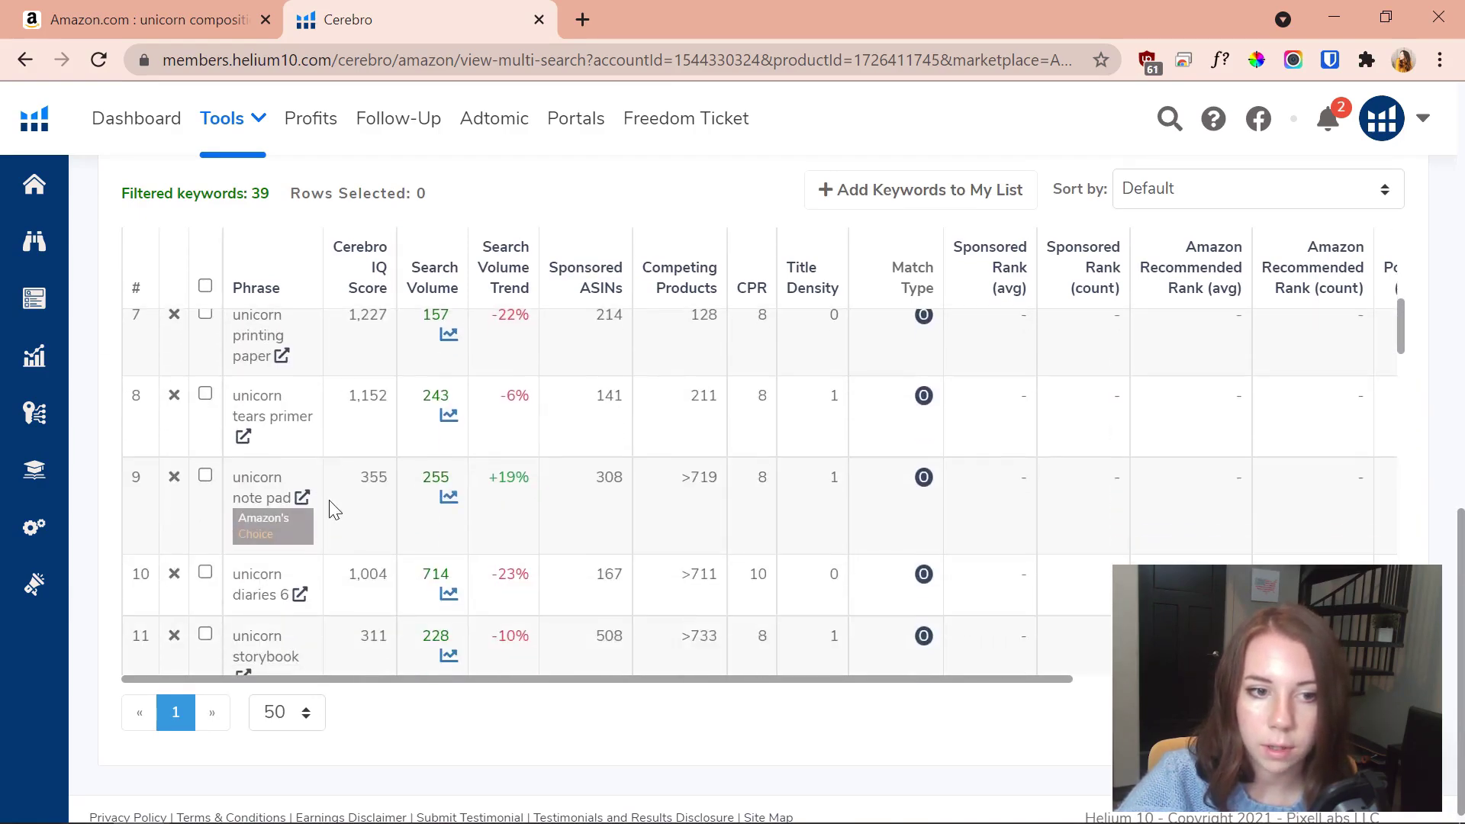
scroll(271, 478, down, 5)
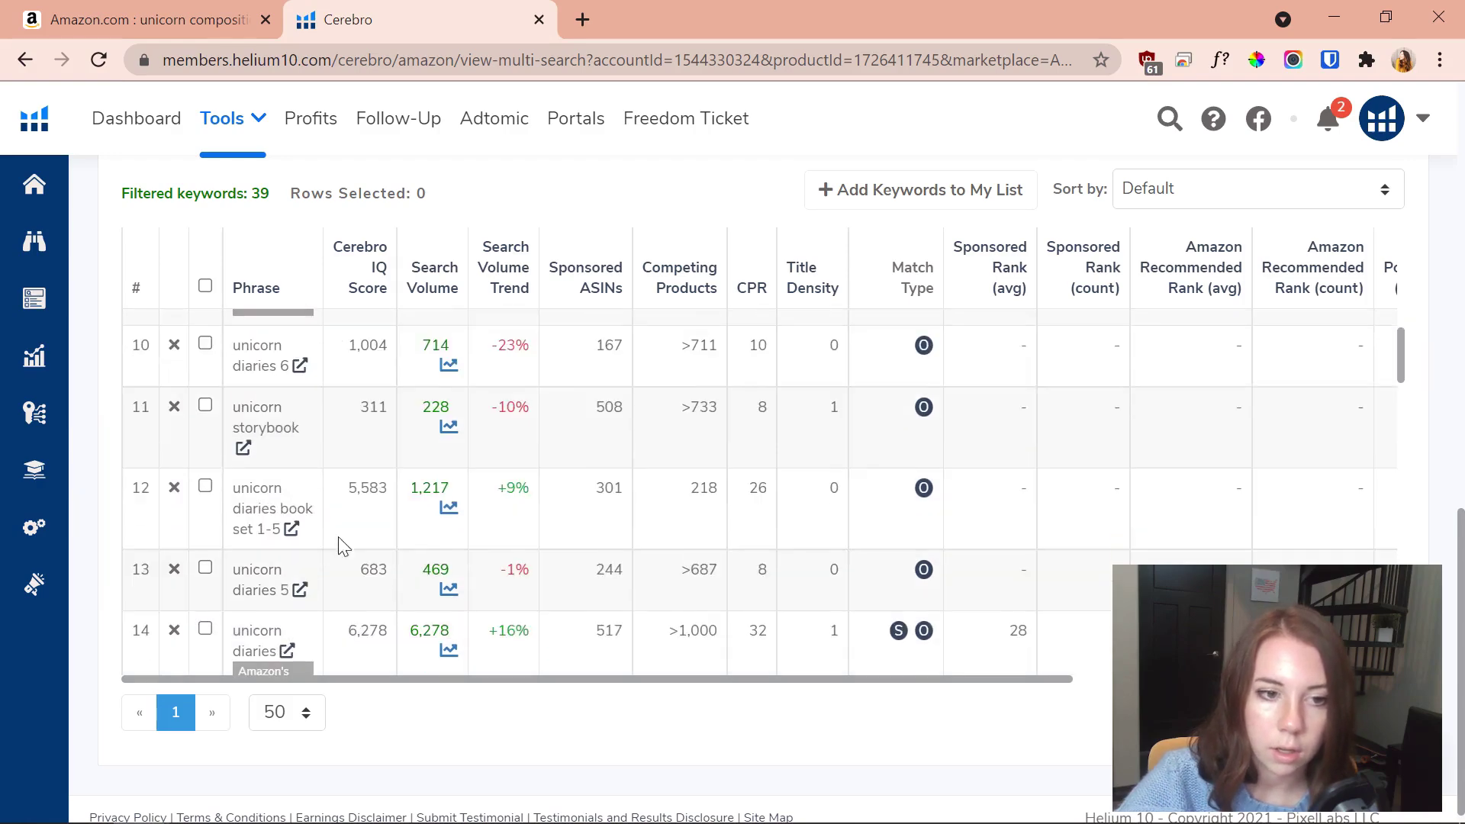
scroll(336, 534, down, 1)
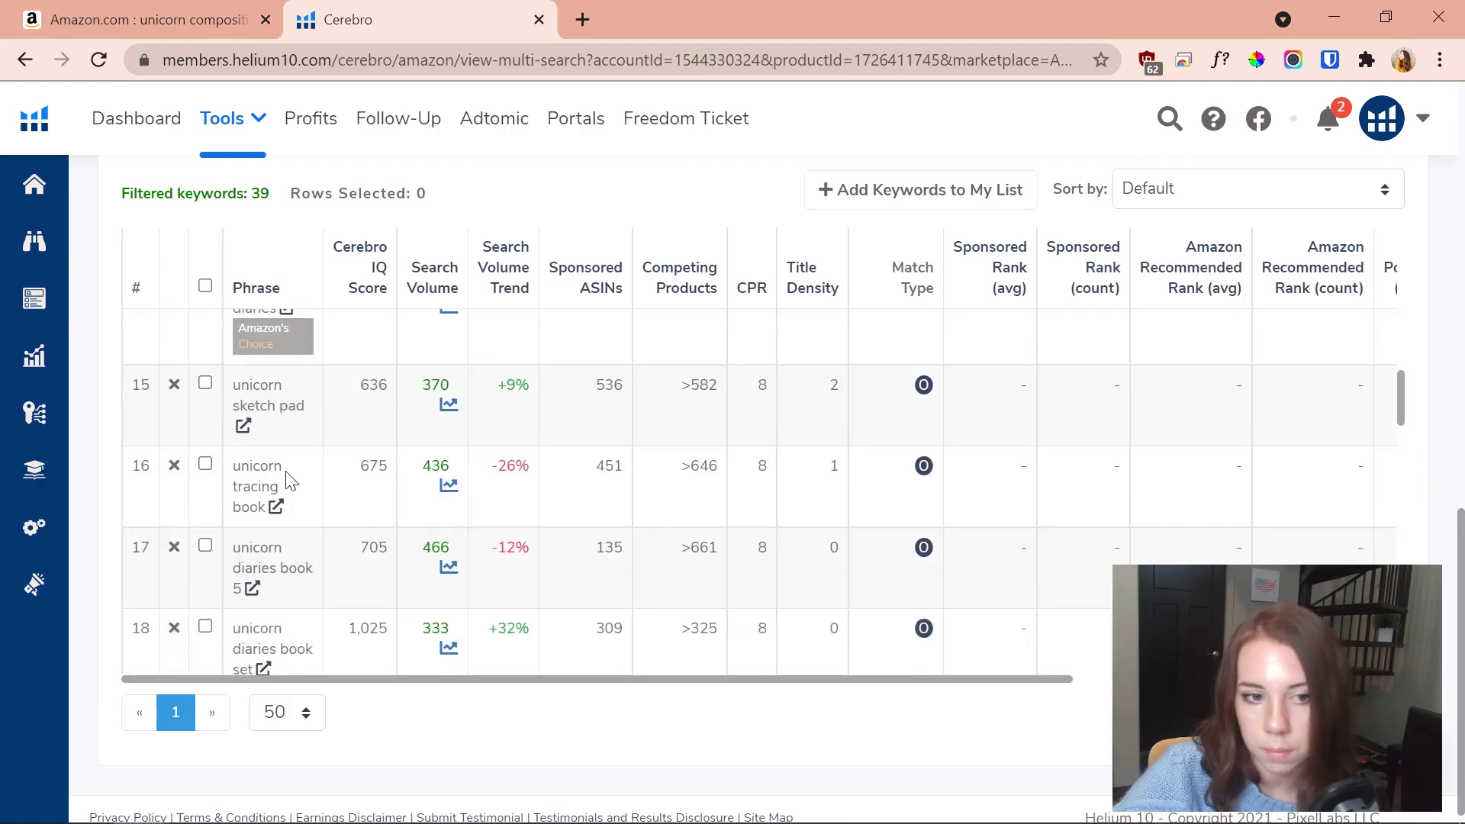
scroll(358, 489, down, 2)
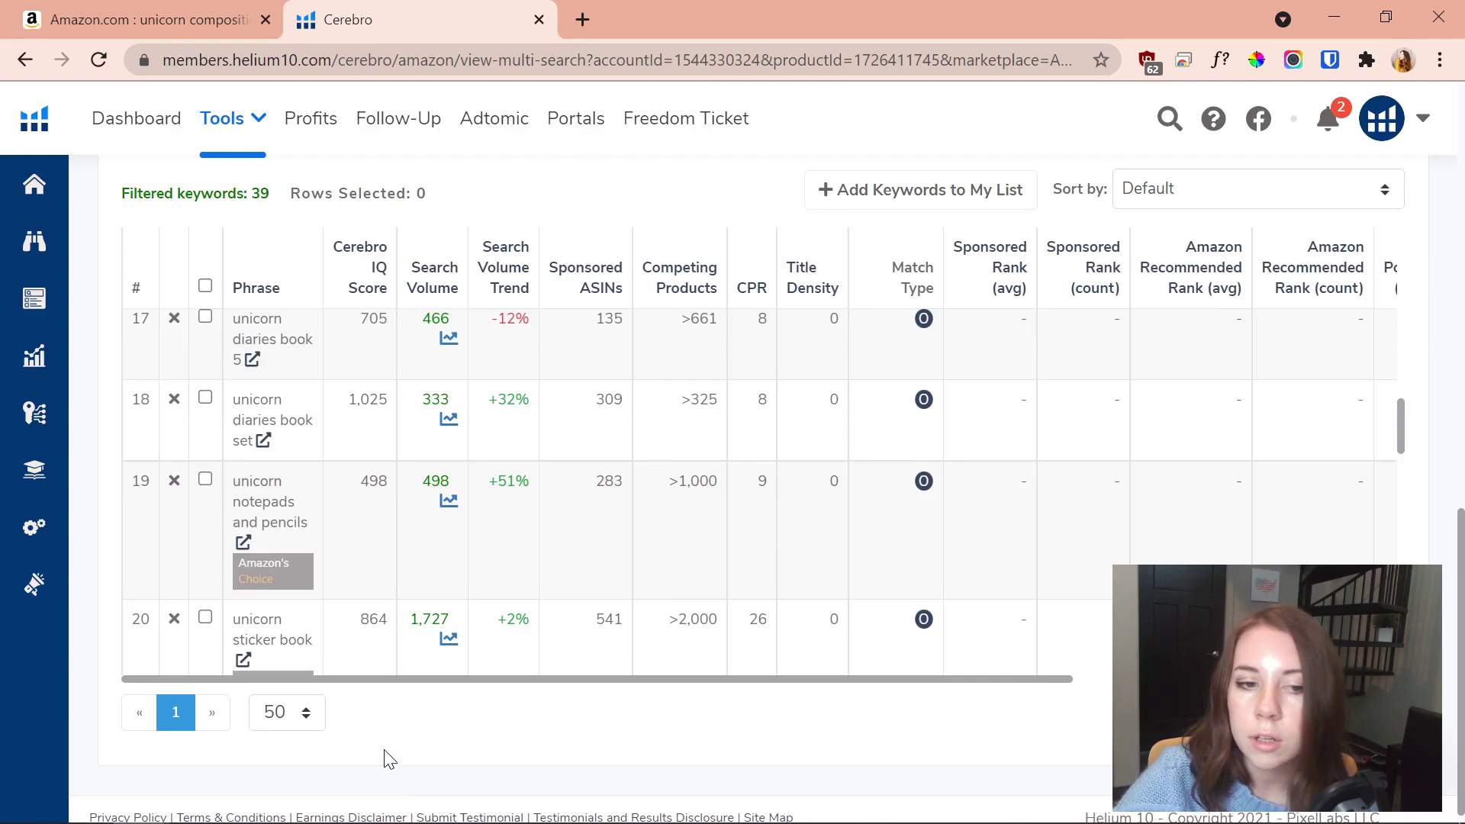
scroll(389, 755, down, 1)
scroll(406, 586, down, 7)
scroll(406, 586, down, 3)
scroll(737, 199, up, 5)
scroll(738, 198, up, 2)
Apply the Amazon Recommended match type, leaving four keywords such as unicorn diary and unicorn gold
click(1261, 364)
click(1316, 481)
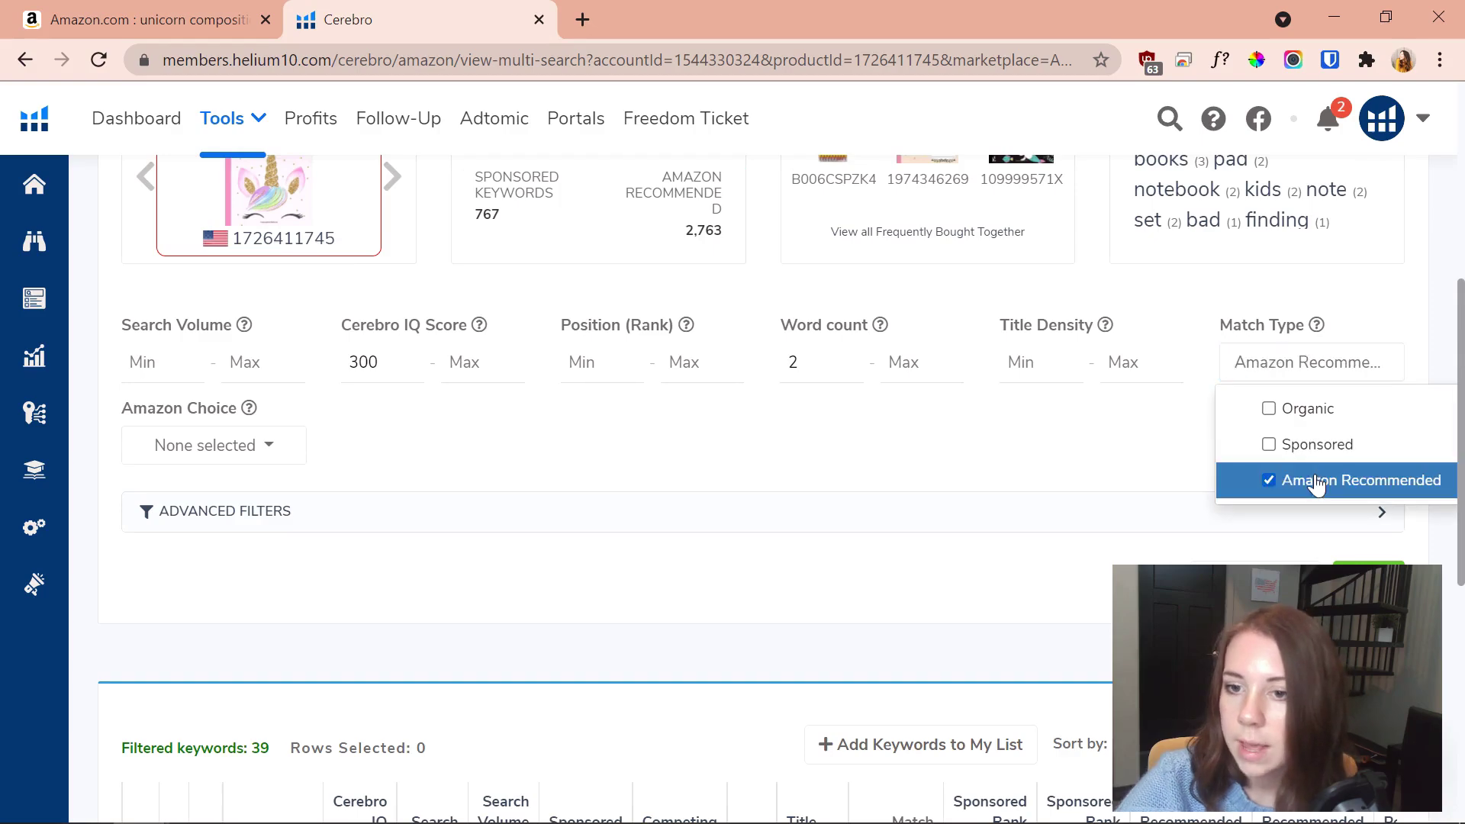
scroll(987, 496, down, 2)
click(1388, 465)
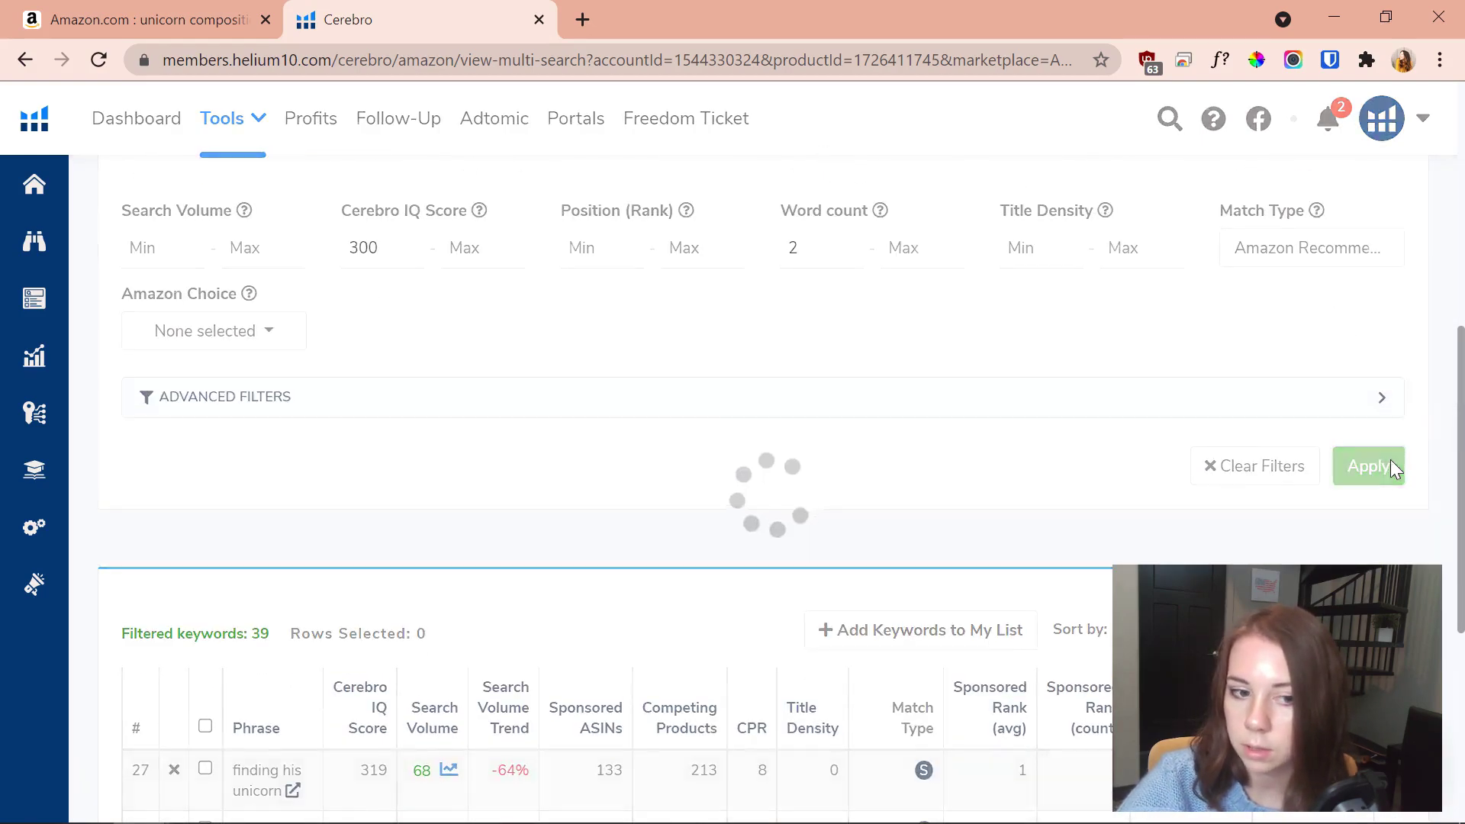
scroll(962, 445, down, 4)
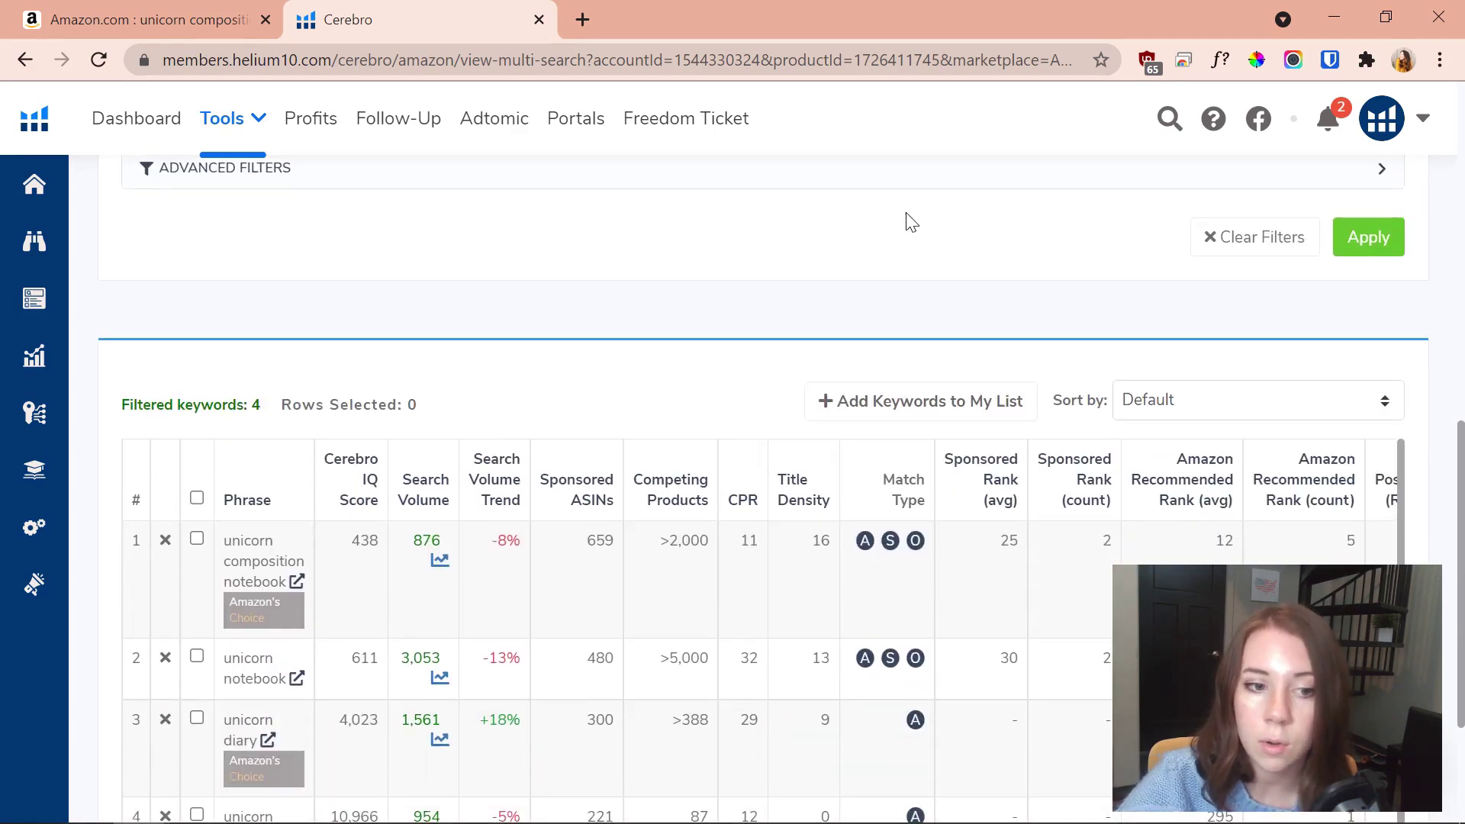
scroll(901, 226, down, 2)
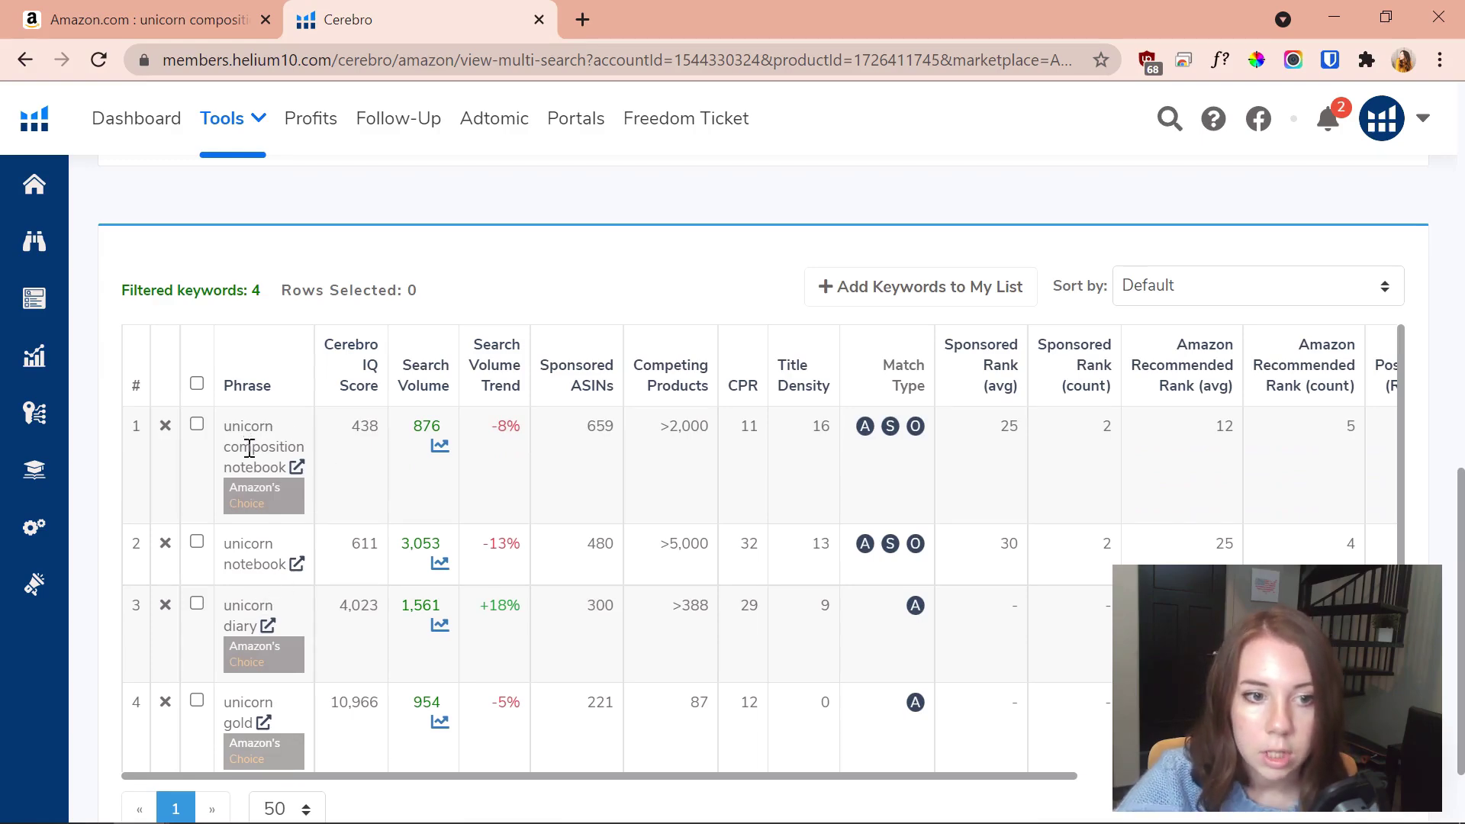
scroll(284, 442, down, 2)
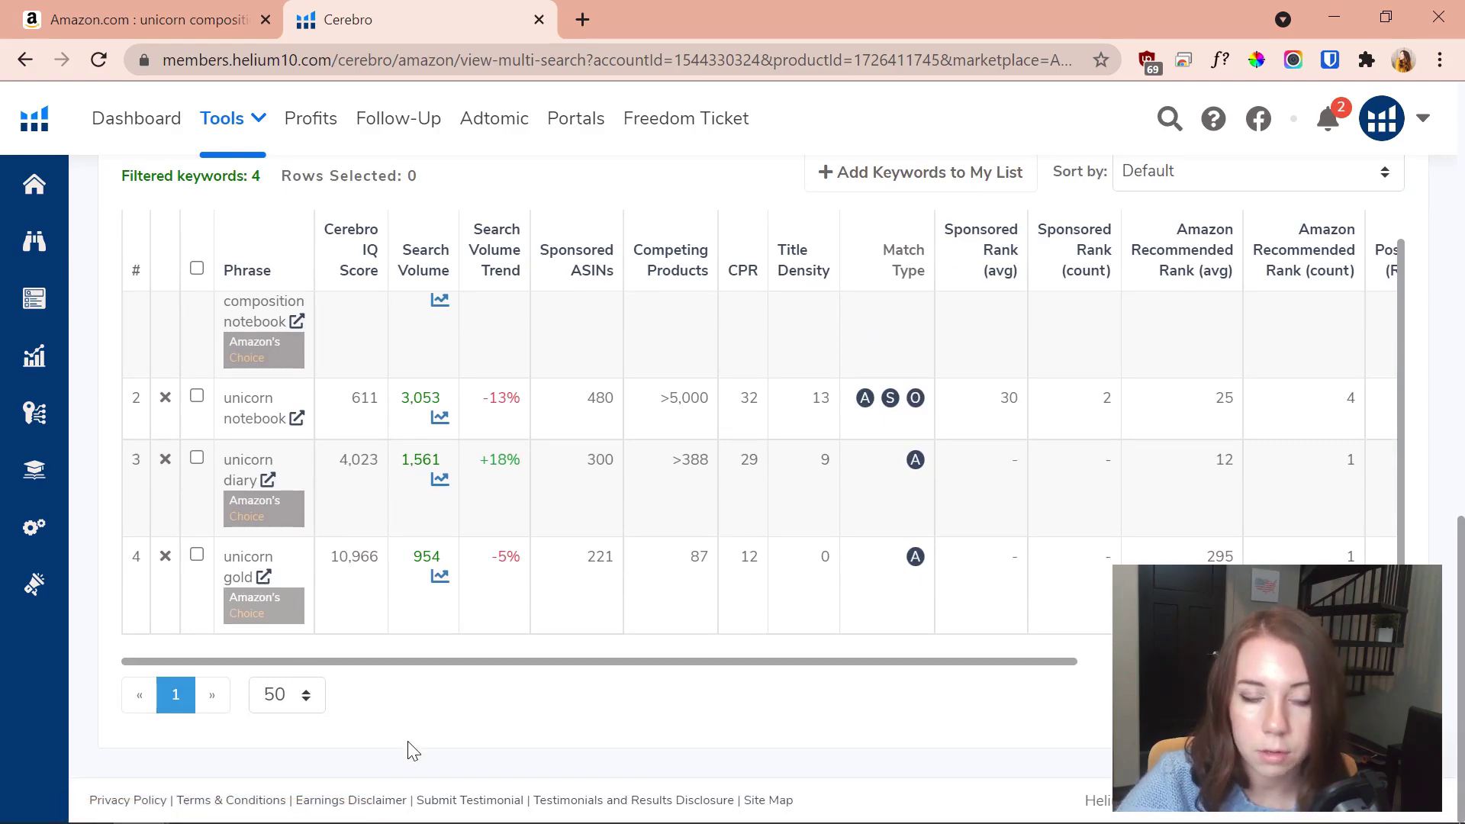
click(263, 576)
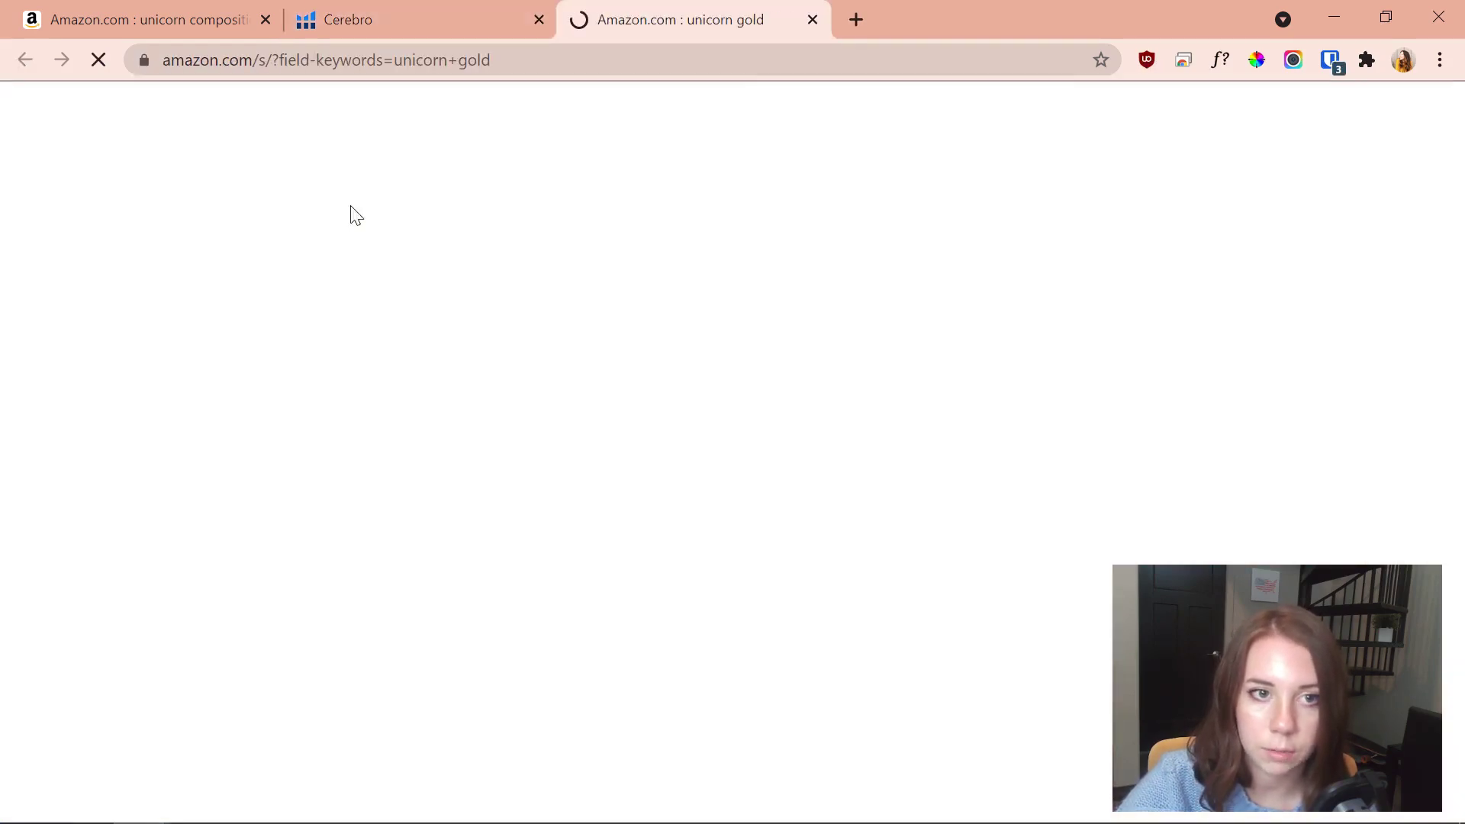
key(ctrl+shift+Tab)
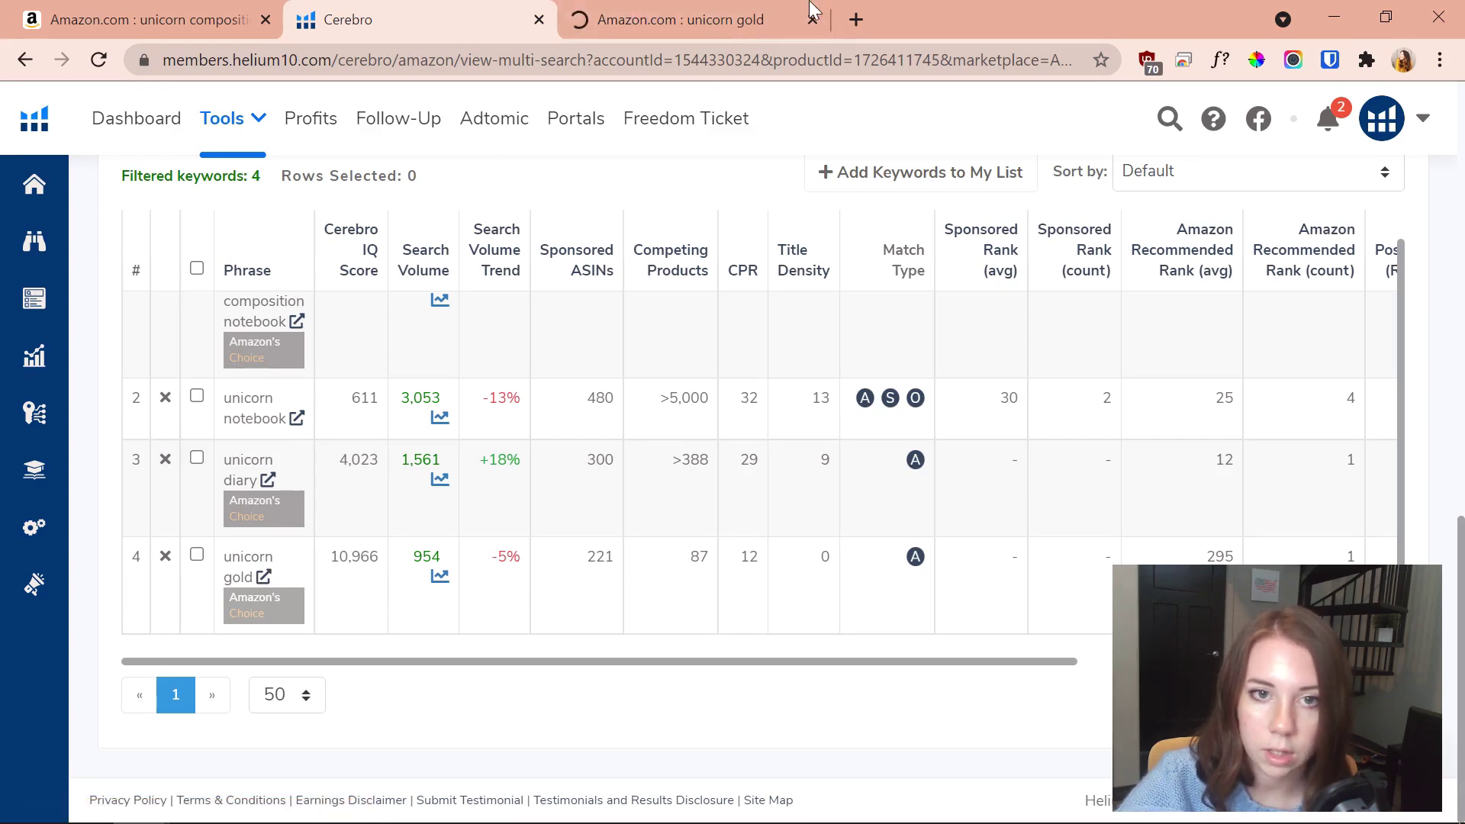
click(752, 9)
scroll(634, 329, down, 8)
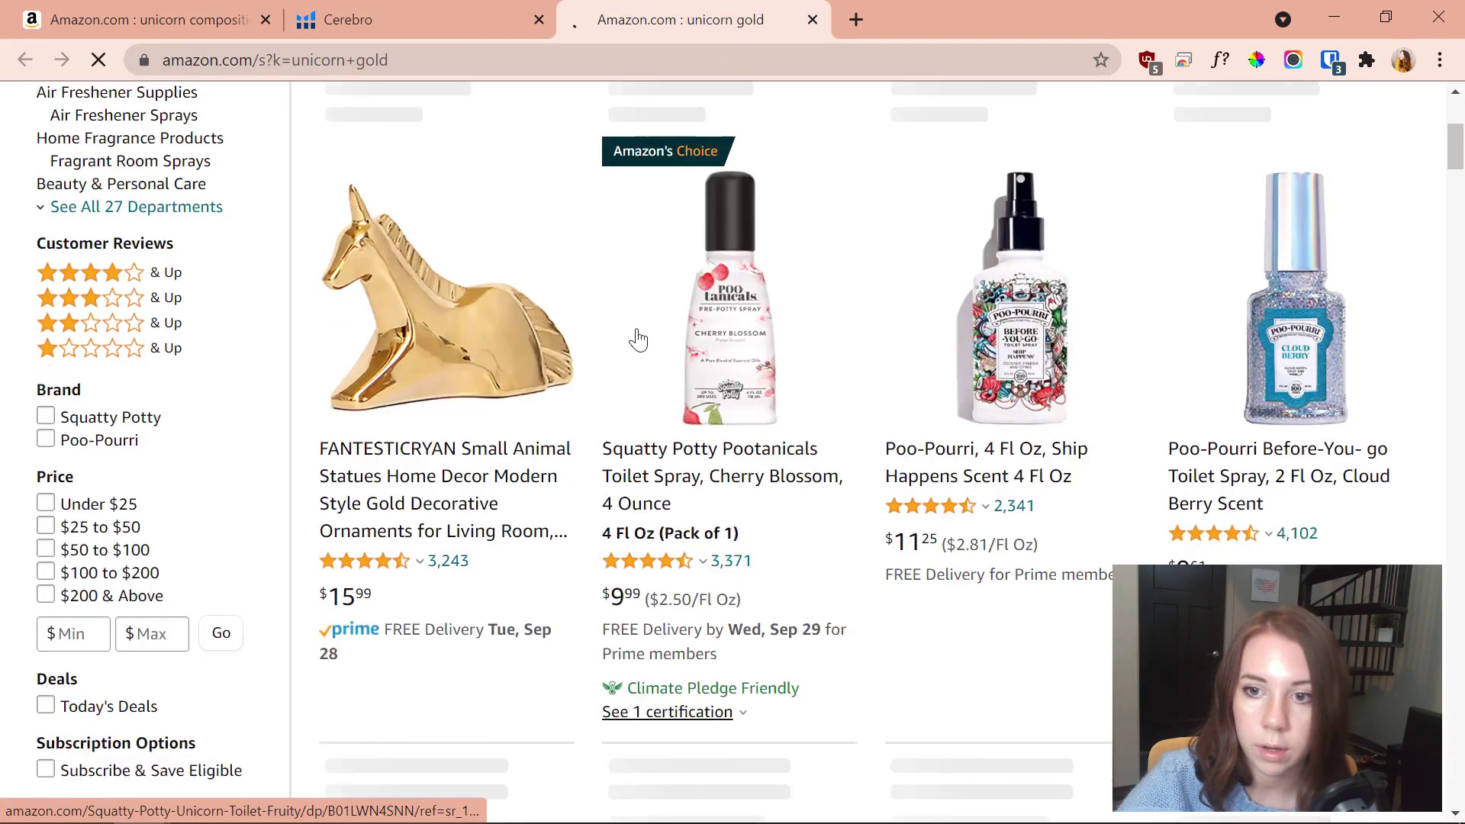
scroll(485, 443, down, 5)
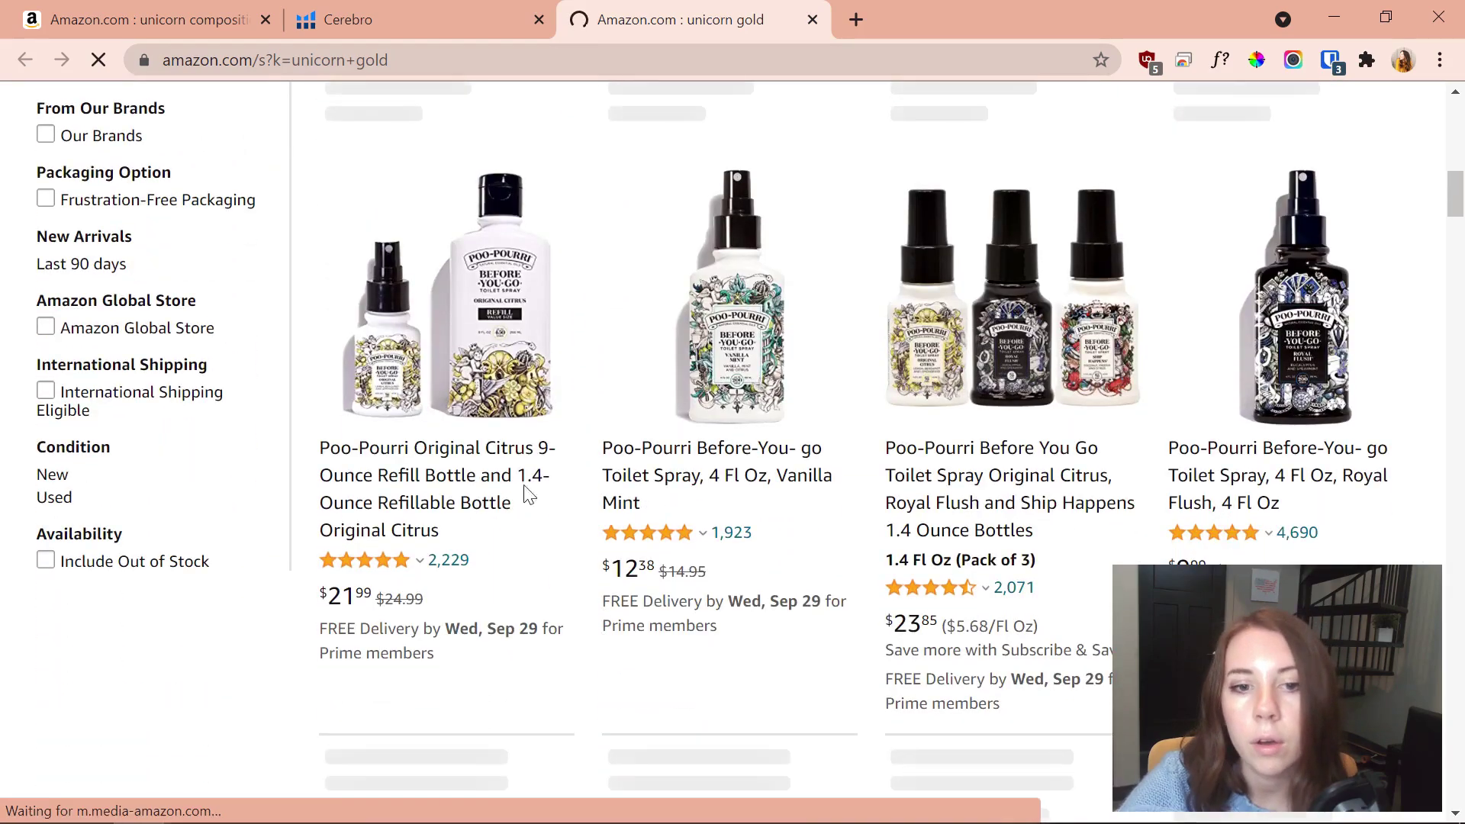
scroll(975, 443, up, 9)
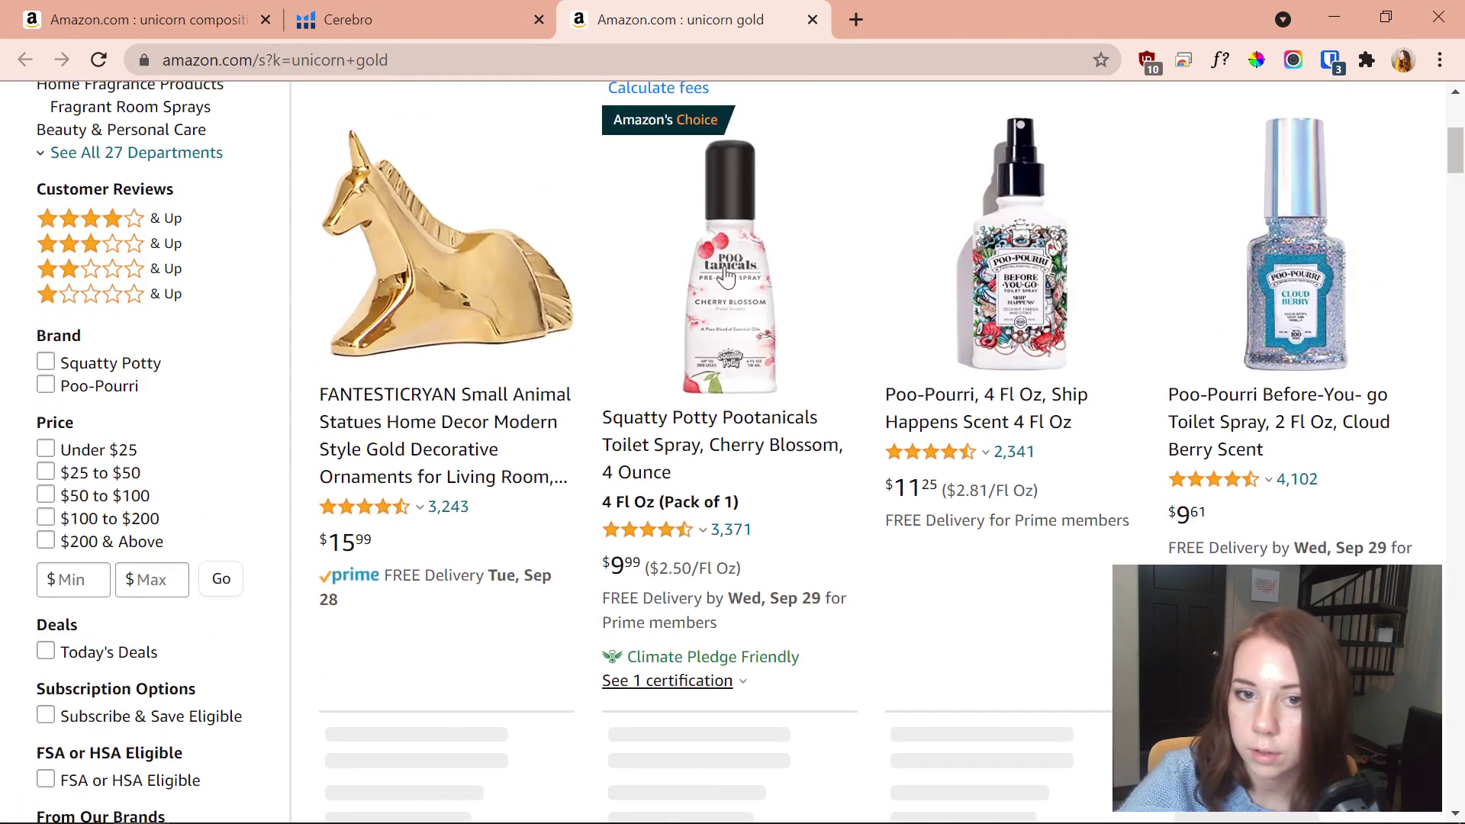
scroll(836, 390, up, 6)
scroll(1022, 477, down, 18)
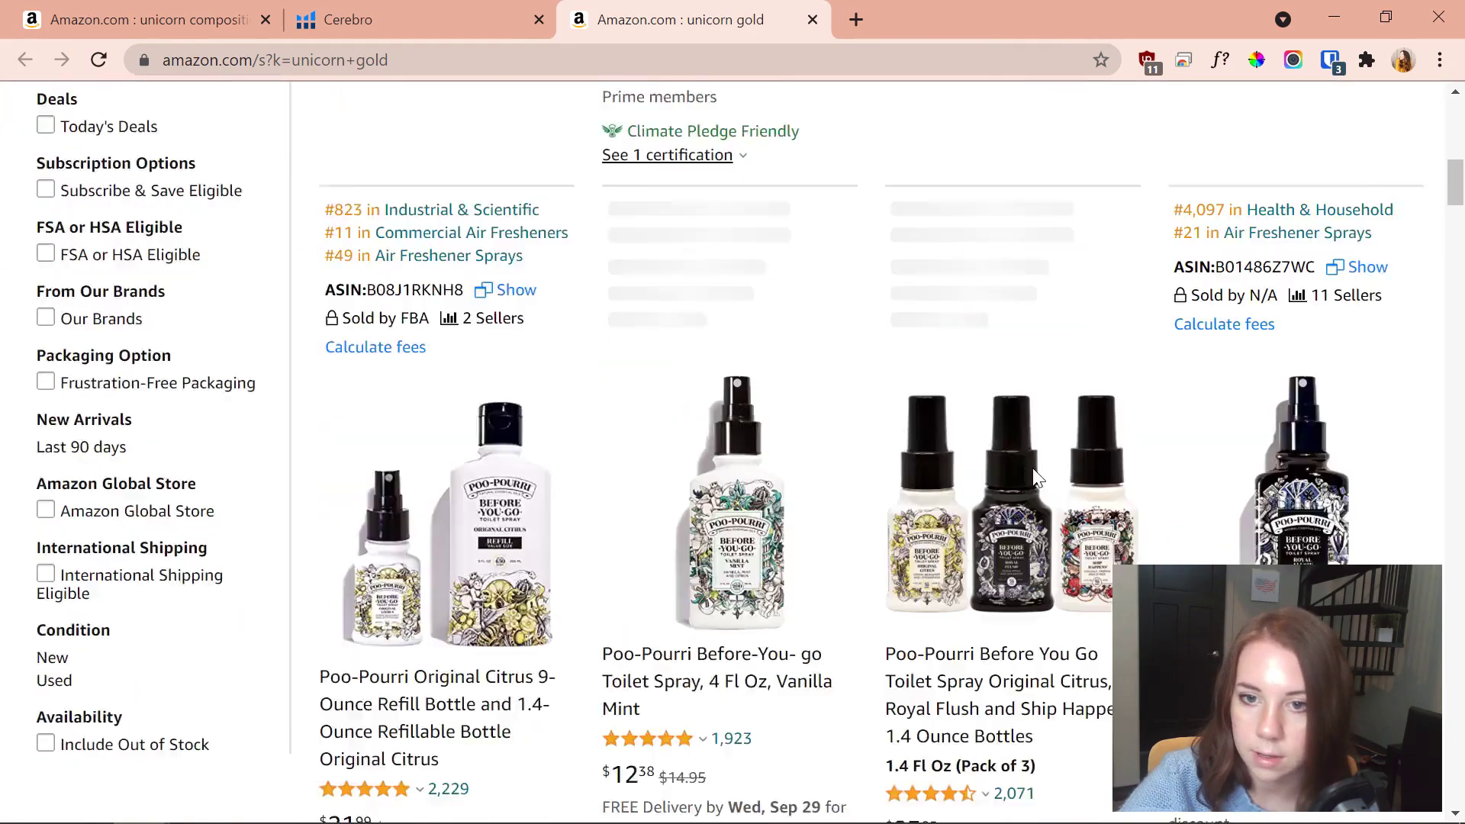
scroll(860, 412, up, 18)
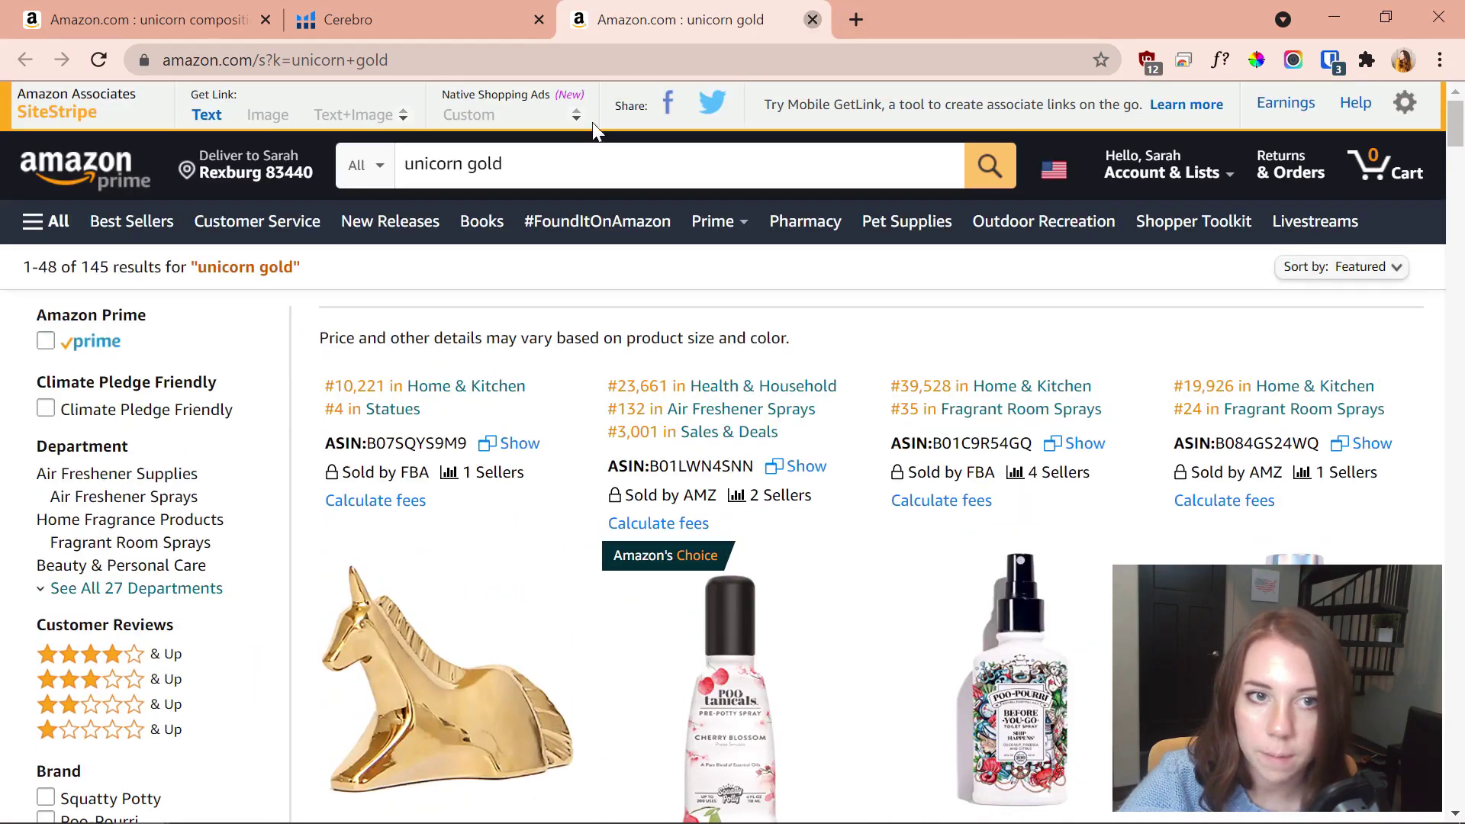
key(ctrl+w)
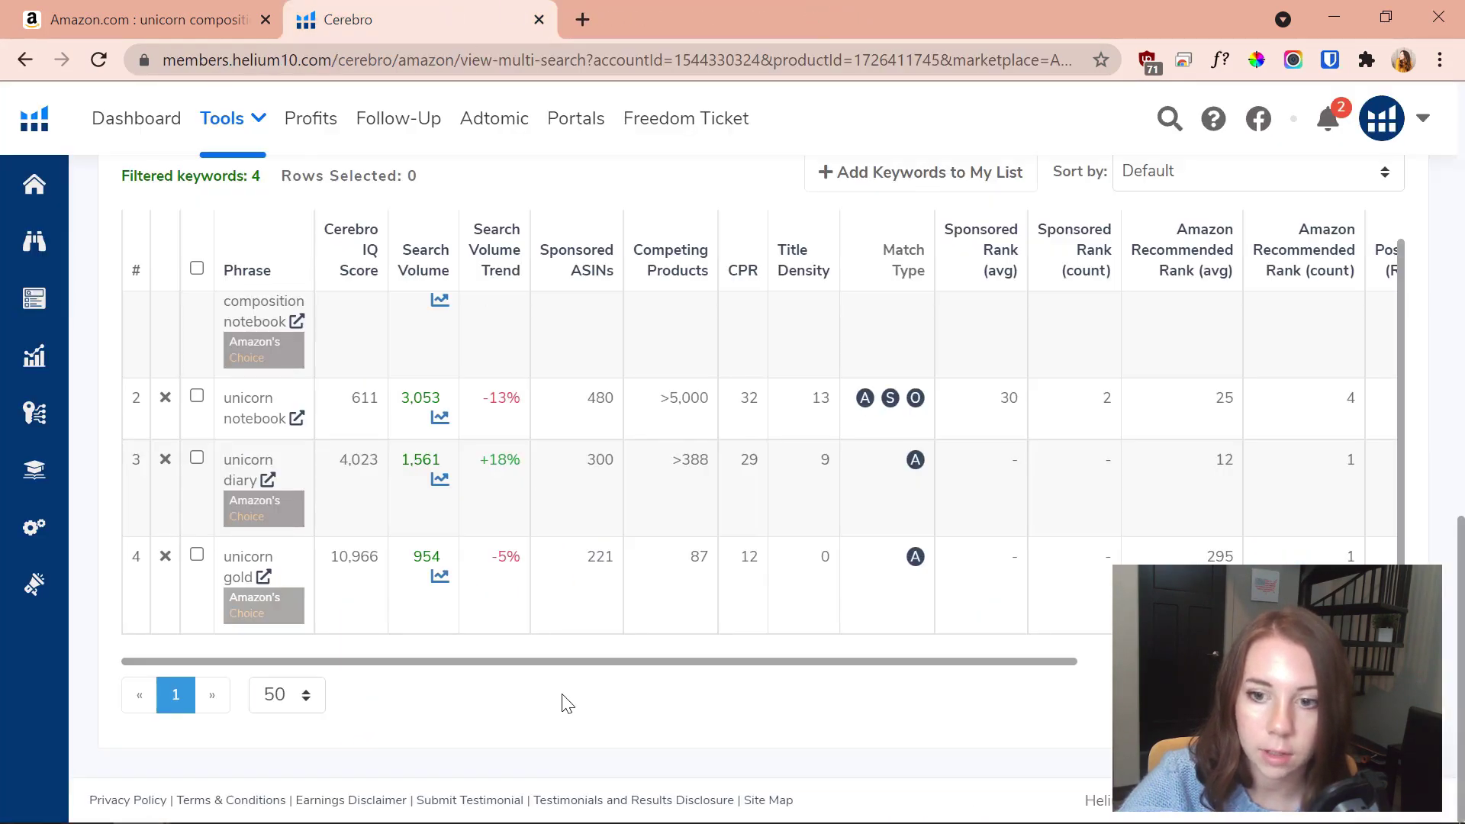
scroll(608, 710, up, 10)
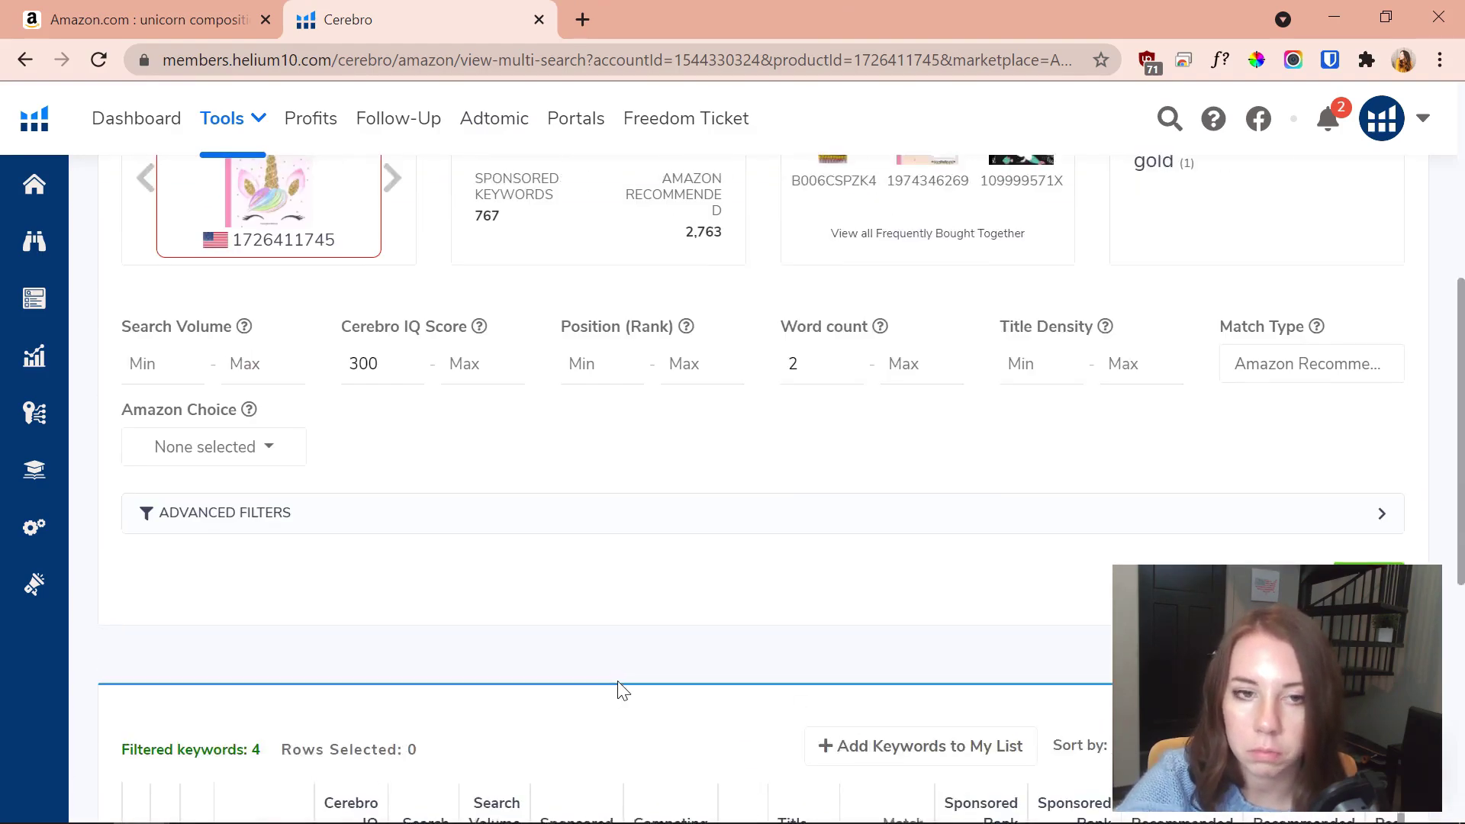
scroll(641, 708, down, 10)
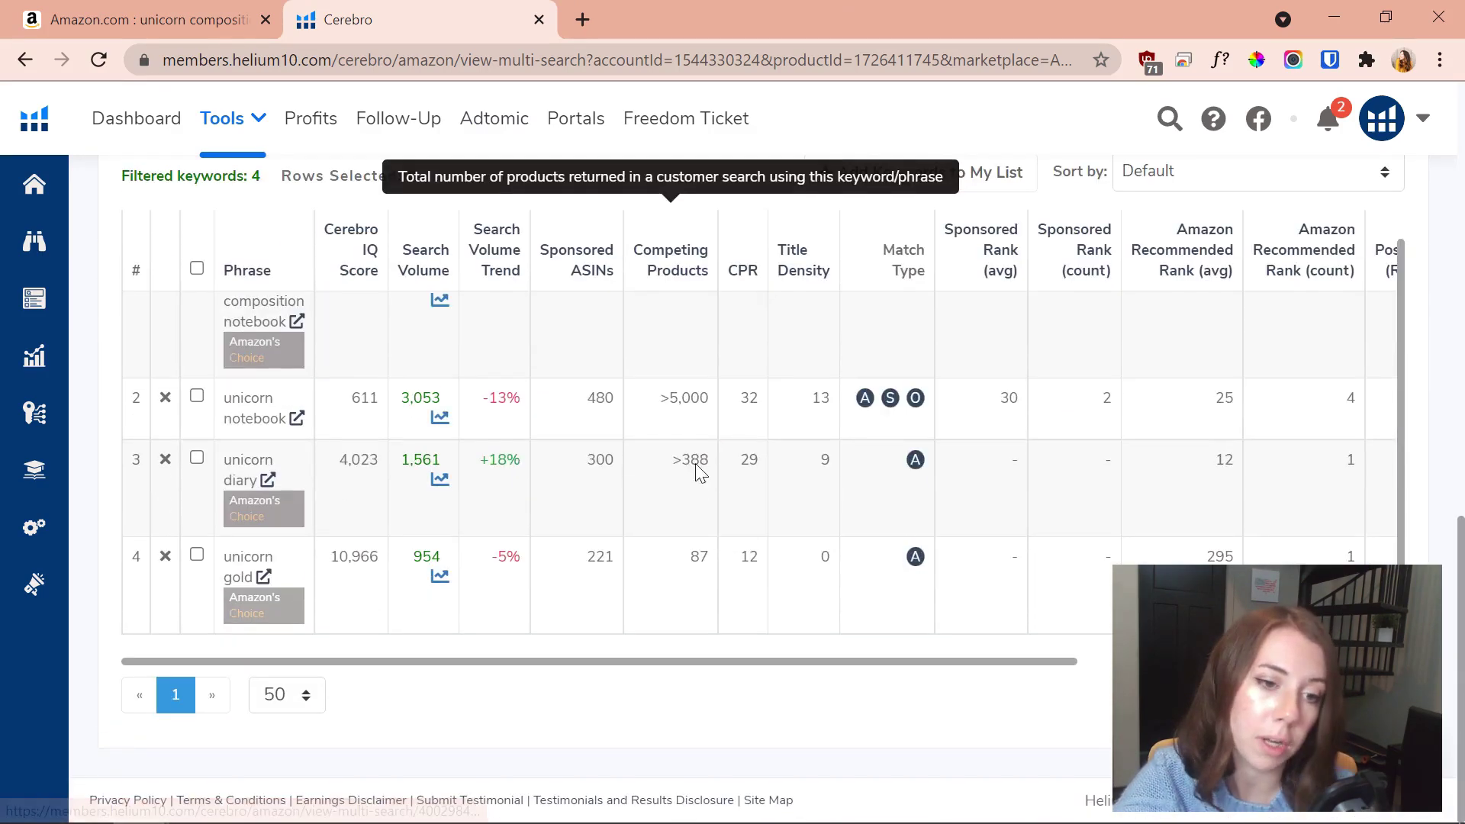
scroll(662, 720, up, 7)
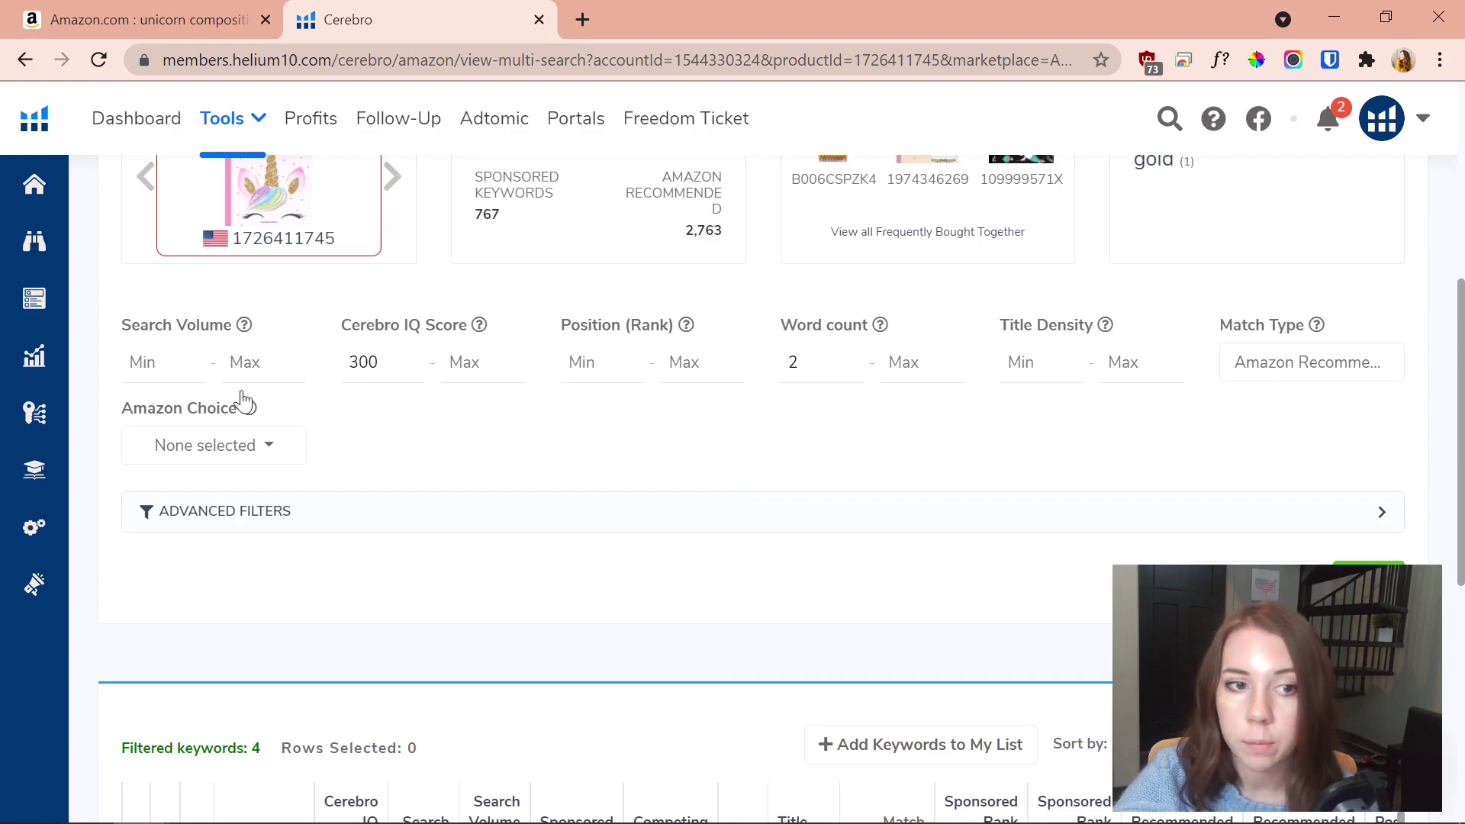
scroll(533, 549, down, 4)
scroll(740, 290, up, 4)
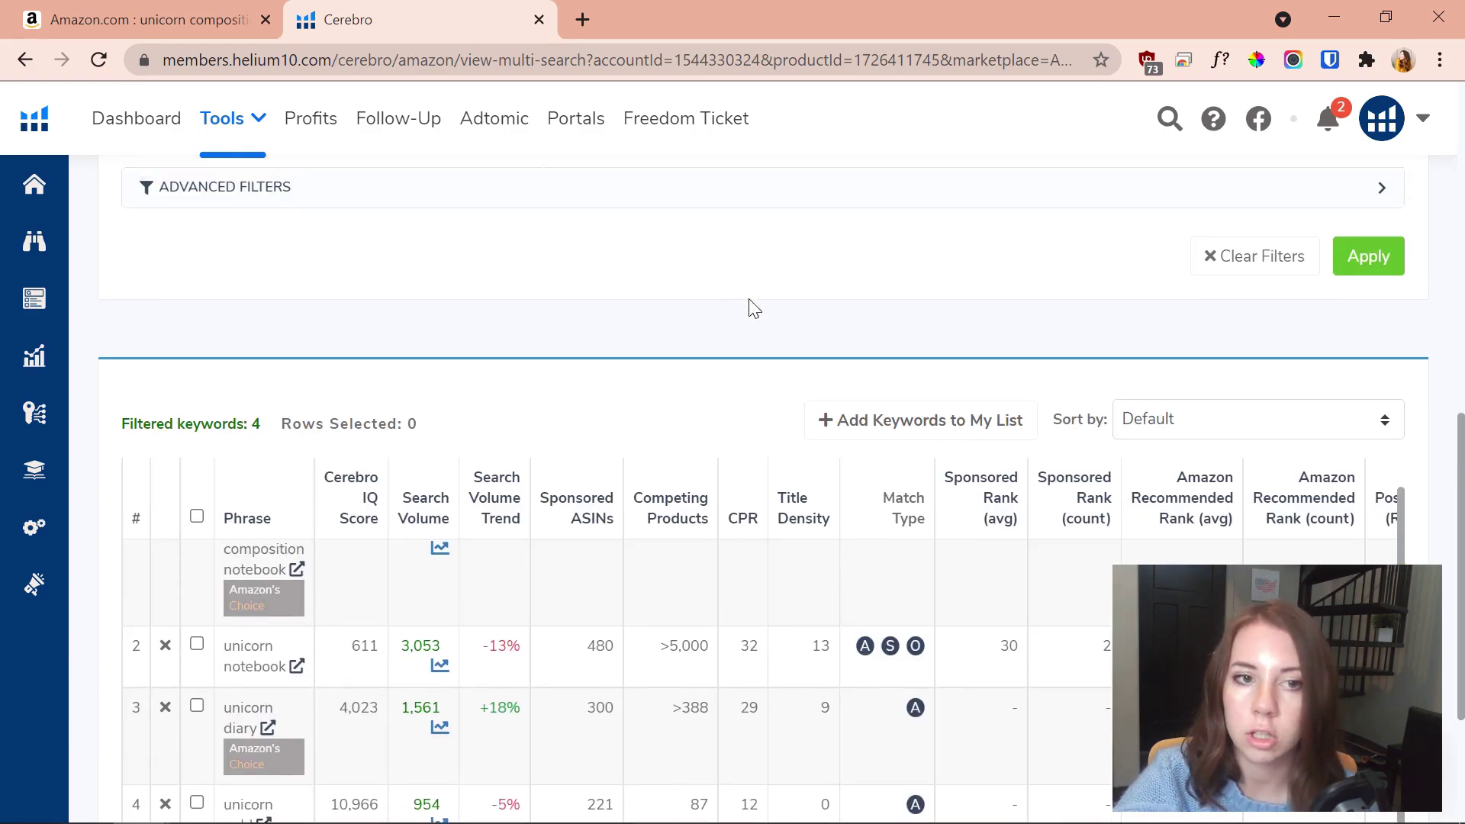
scroll(729, 550, up, 3)
scroll(732, 583, down, 8)
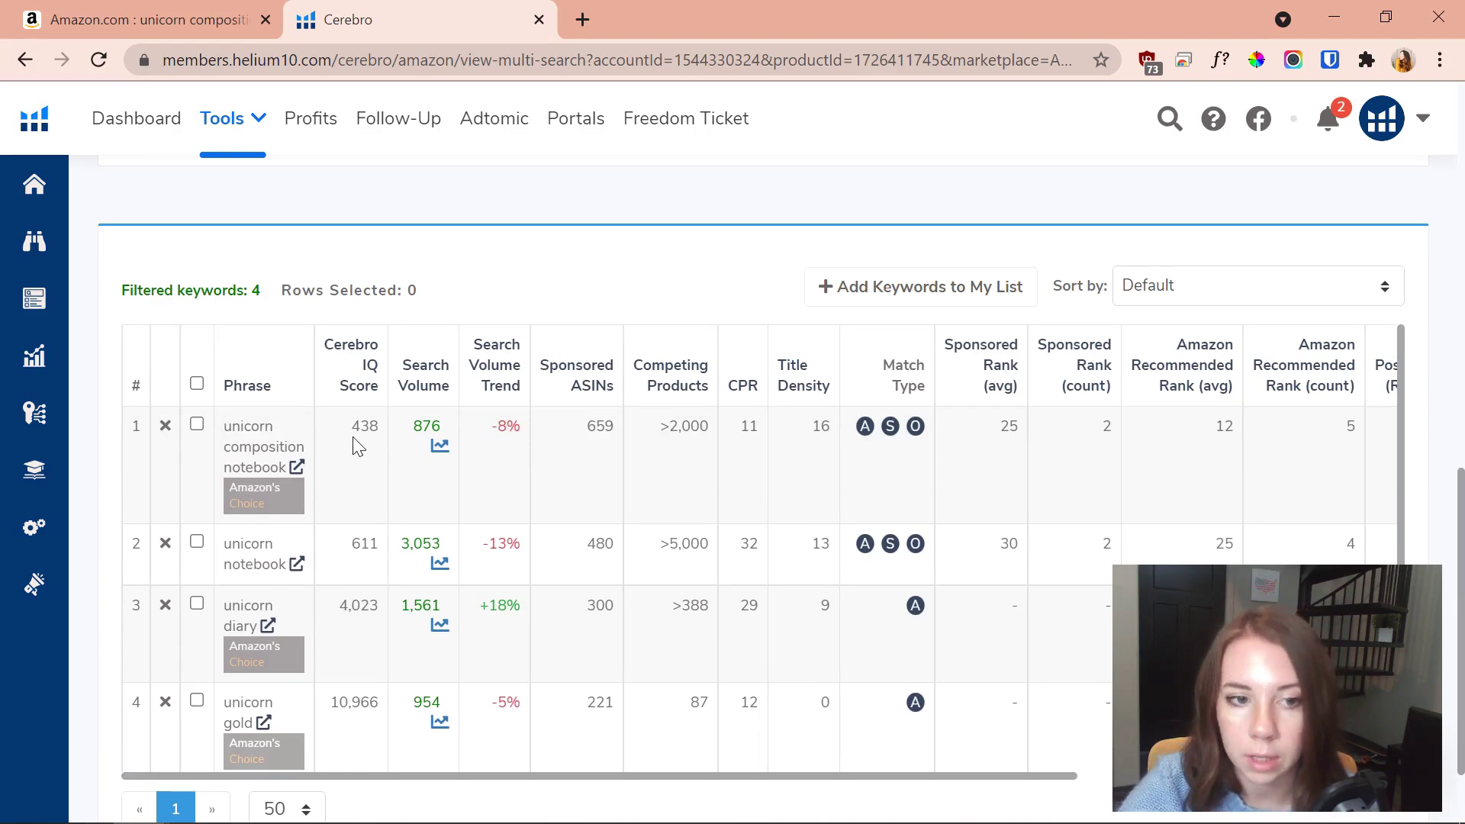
scroll(364, 646, down, 1)
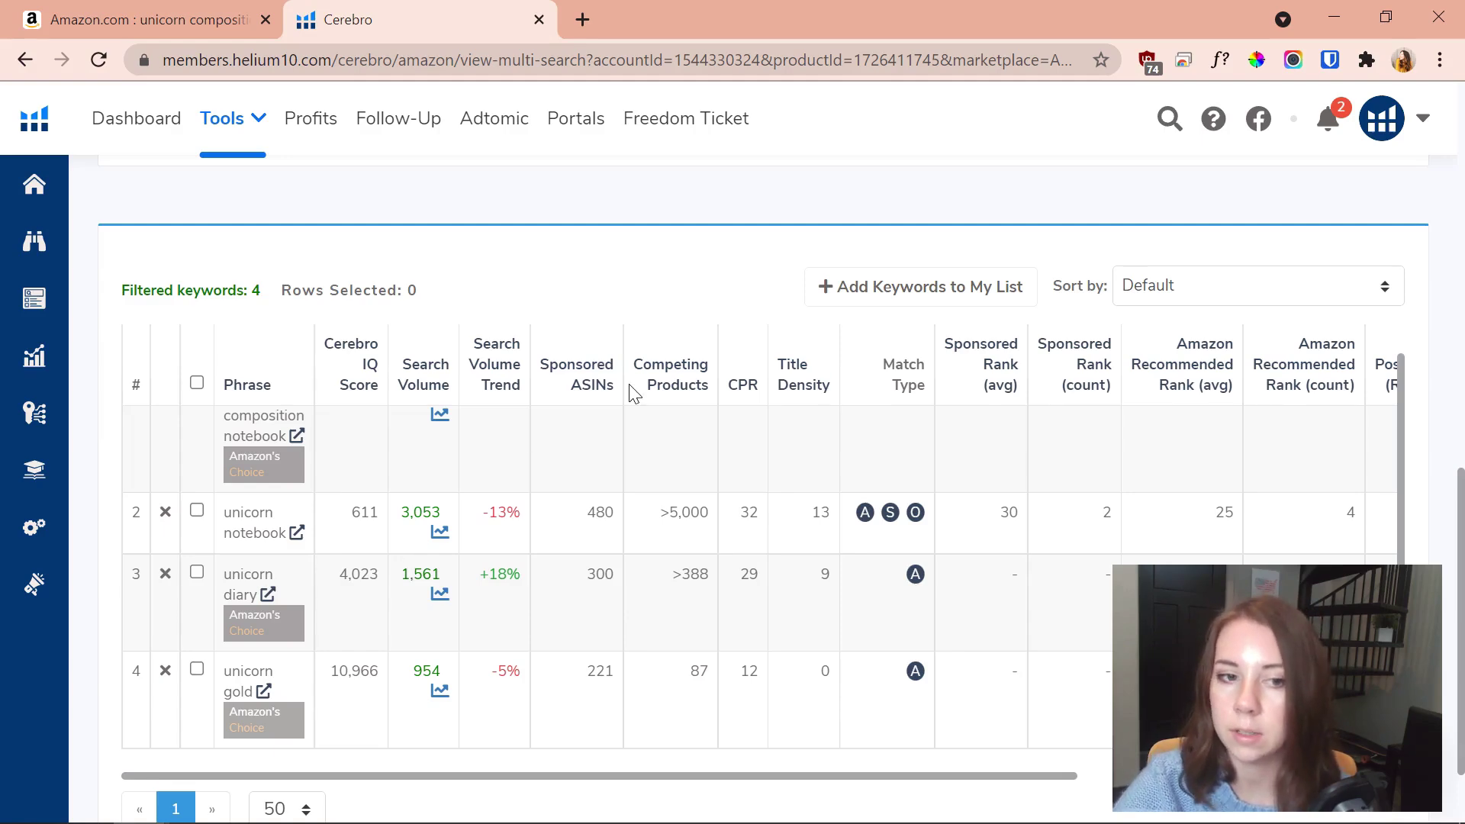
scroll(631, 393, up, 3)
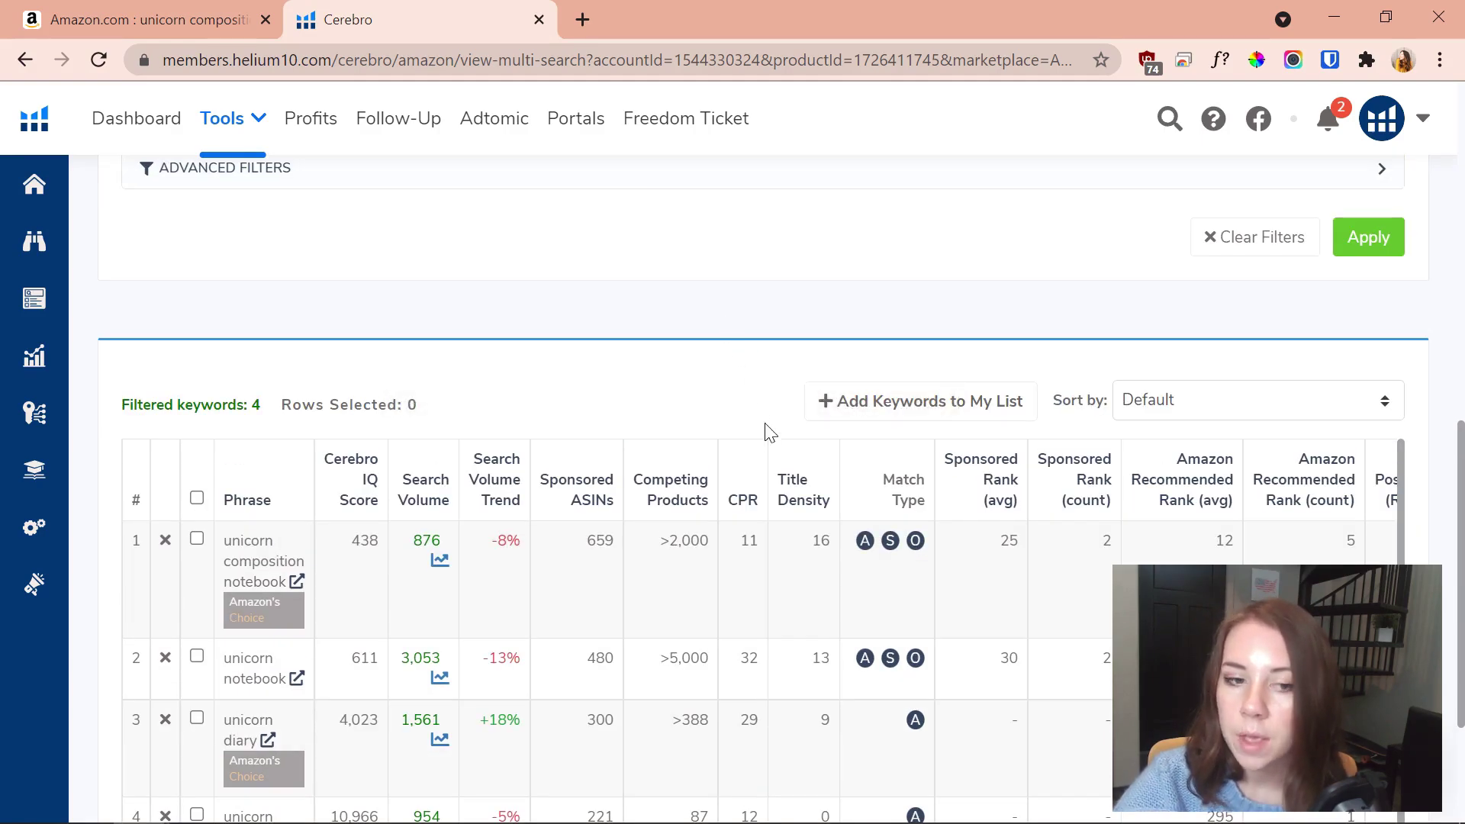
scroll(702, 325, down, 3)
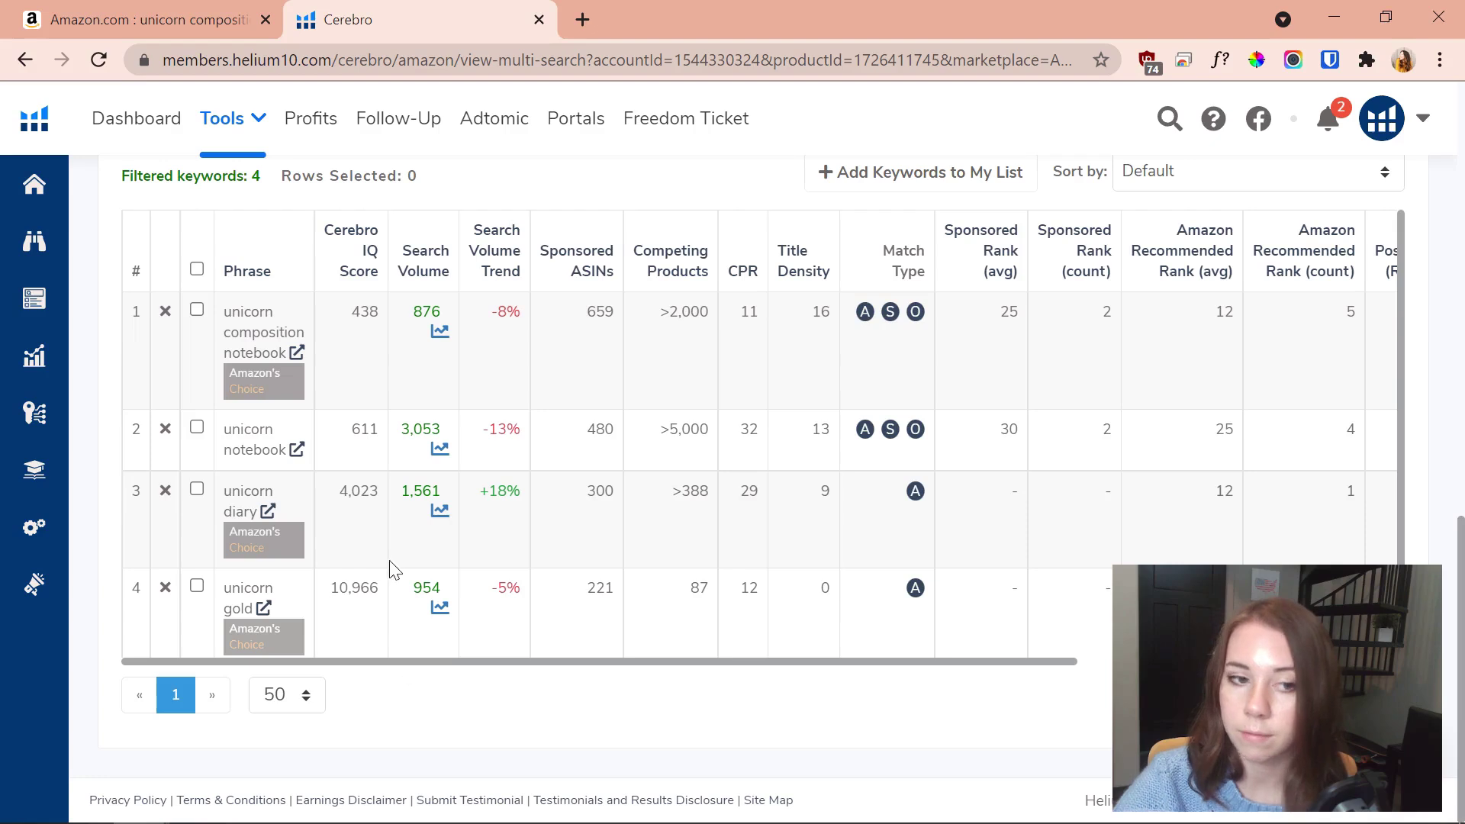
Check the unicorn composition notebook keyword and preview the My List folders without saving
click(197, 311)
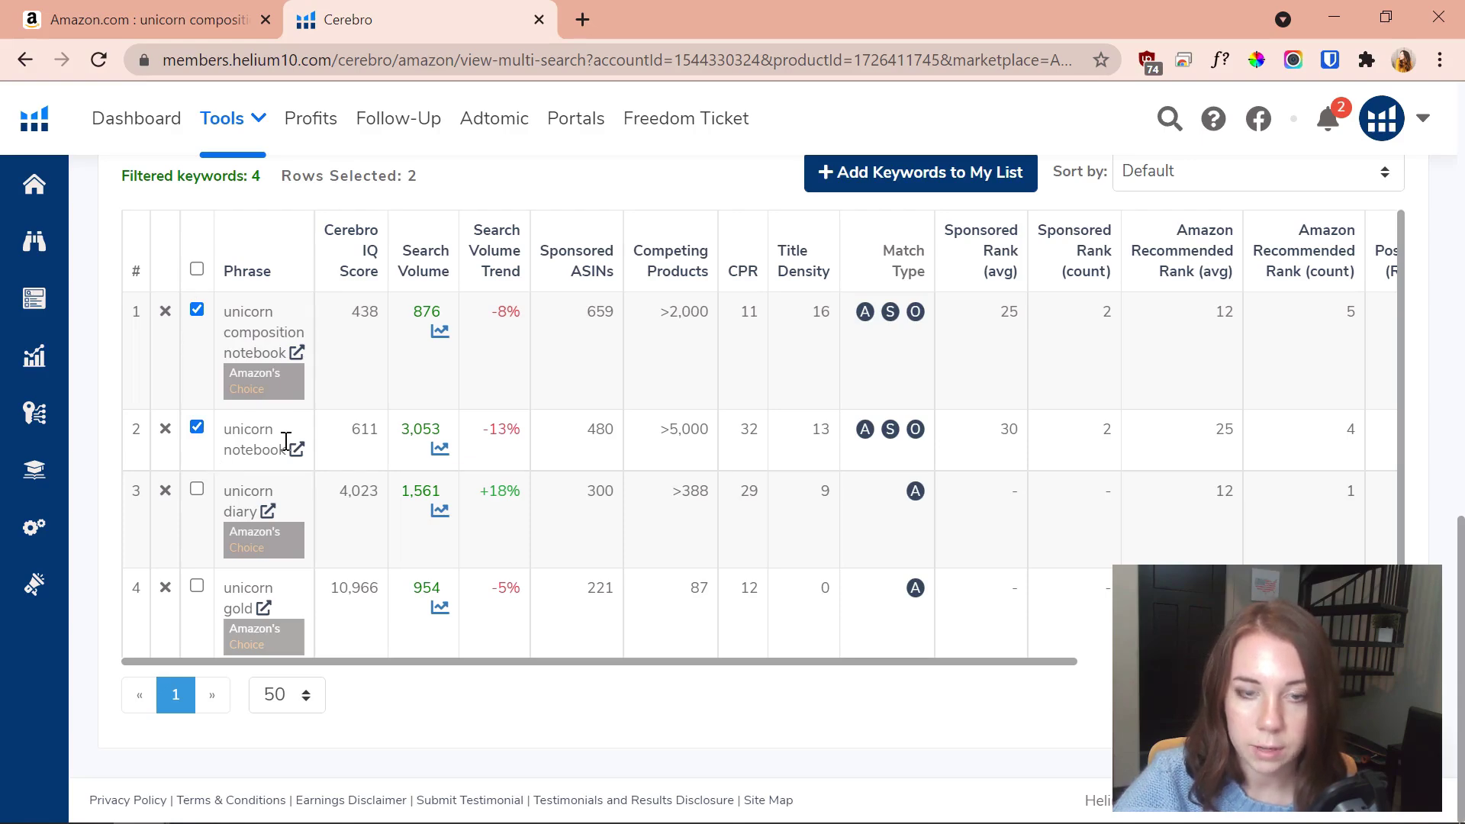
scroll(801, 288, up, 3)
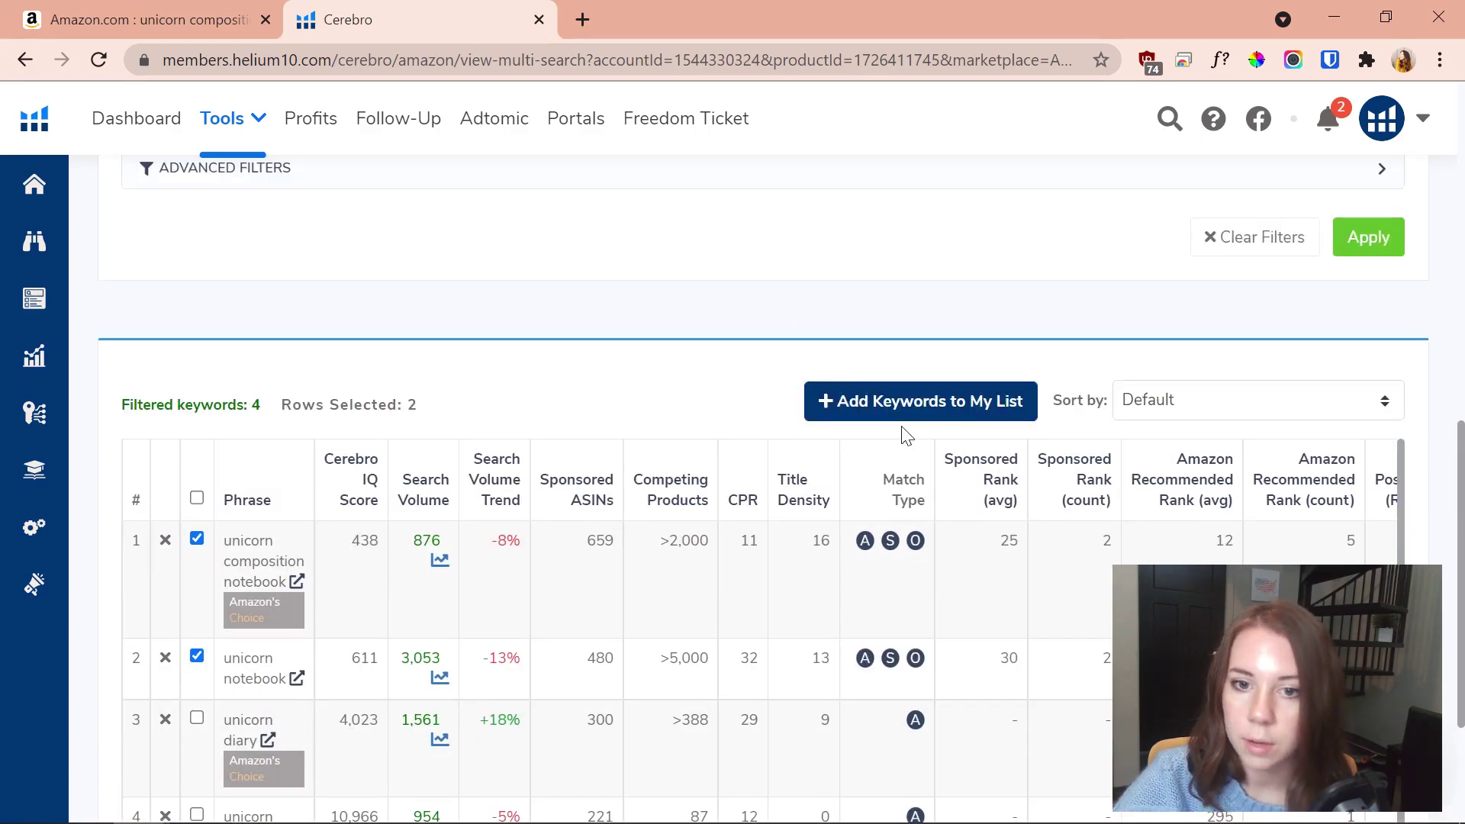
click(898, 418)
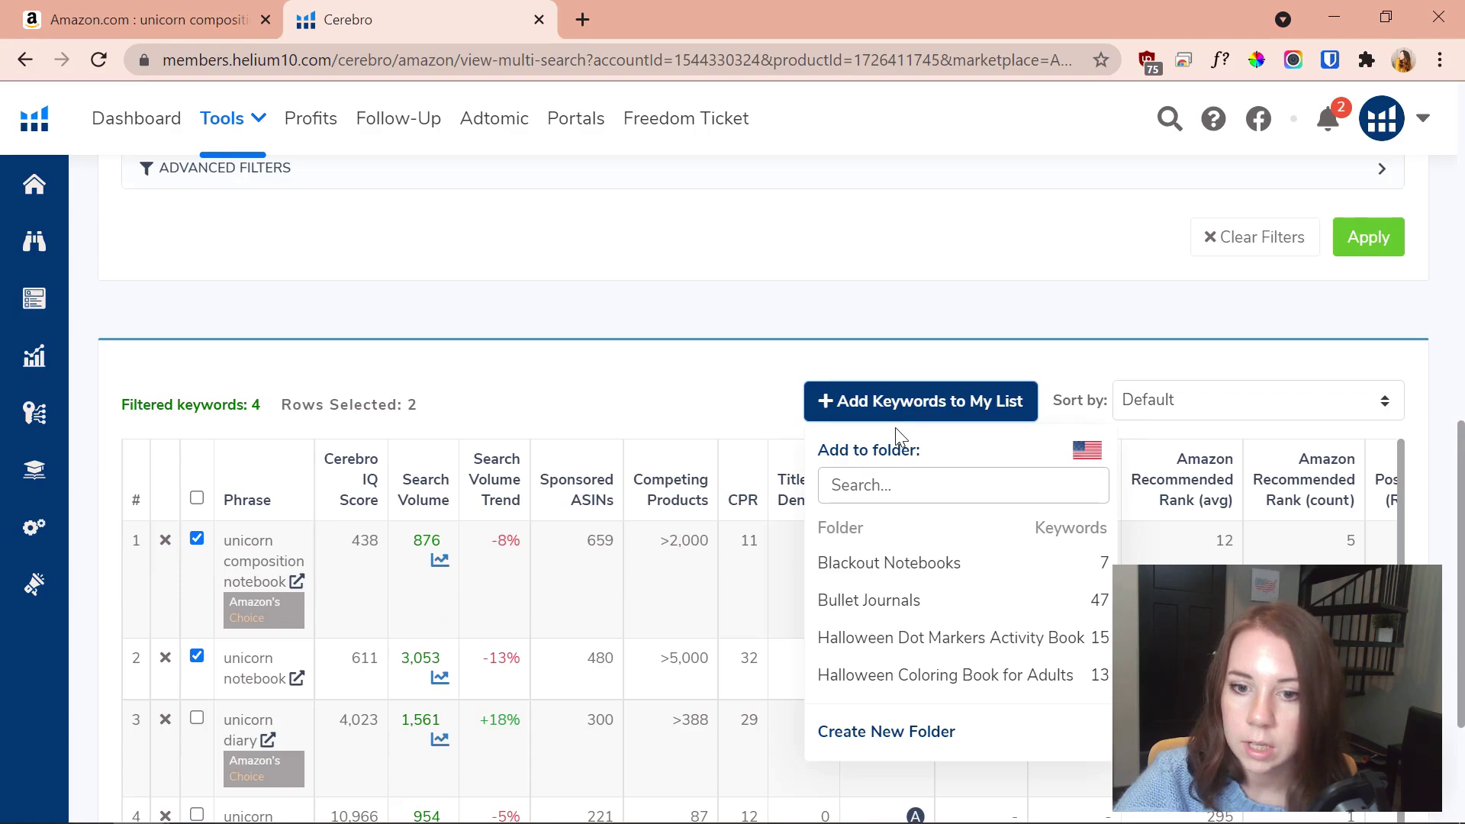
click(927, 319)
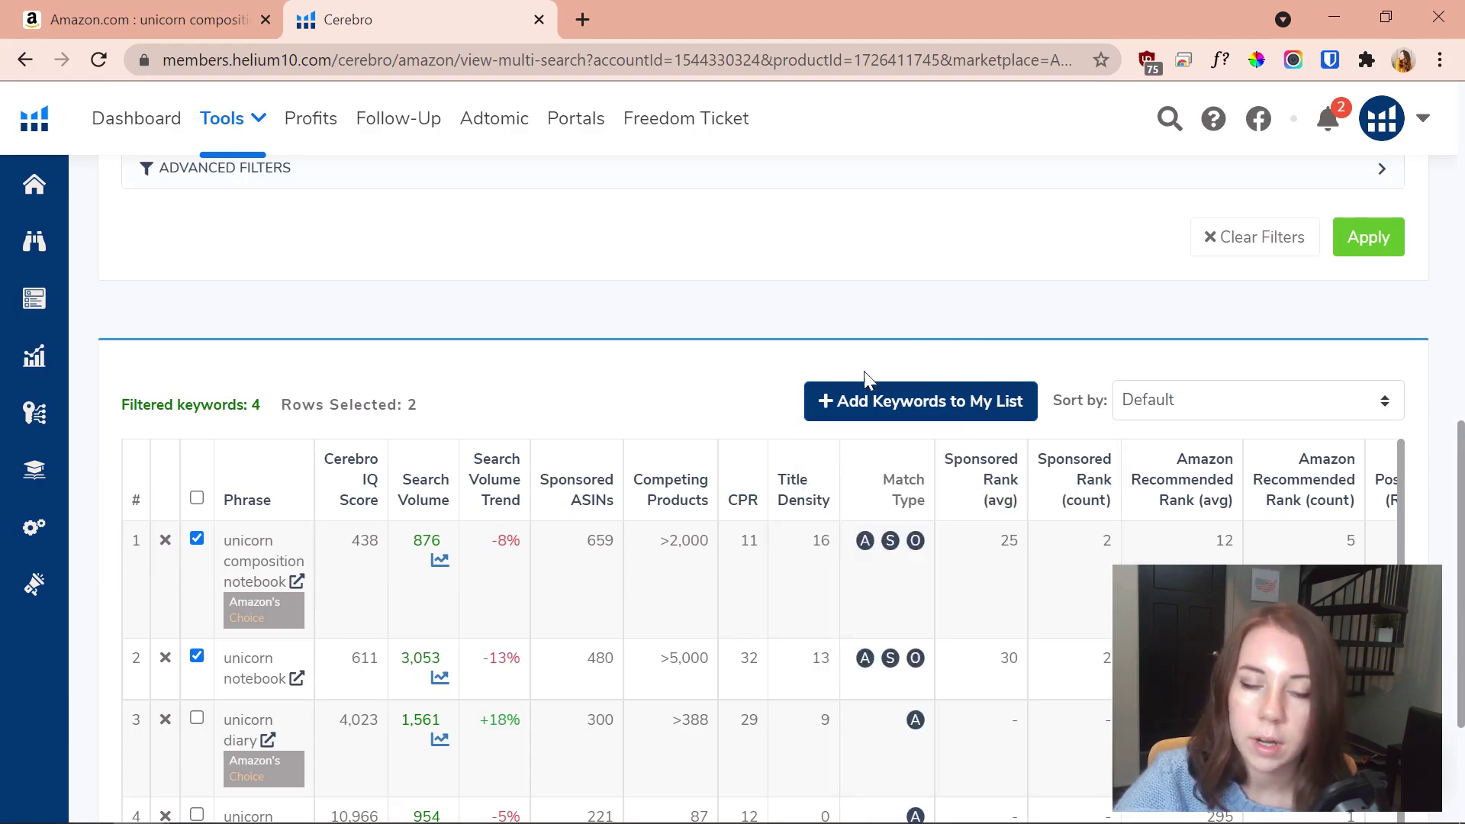
scroll(704, 405, down, 2)
scroll(389, 672, down, 1)
scroll(311, 546, up, 1)
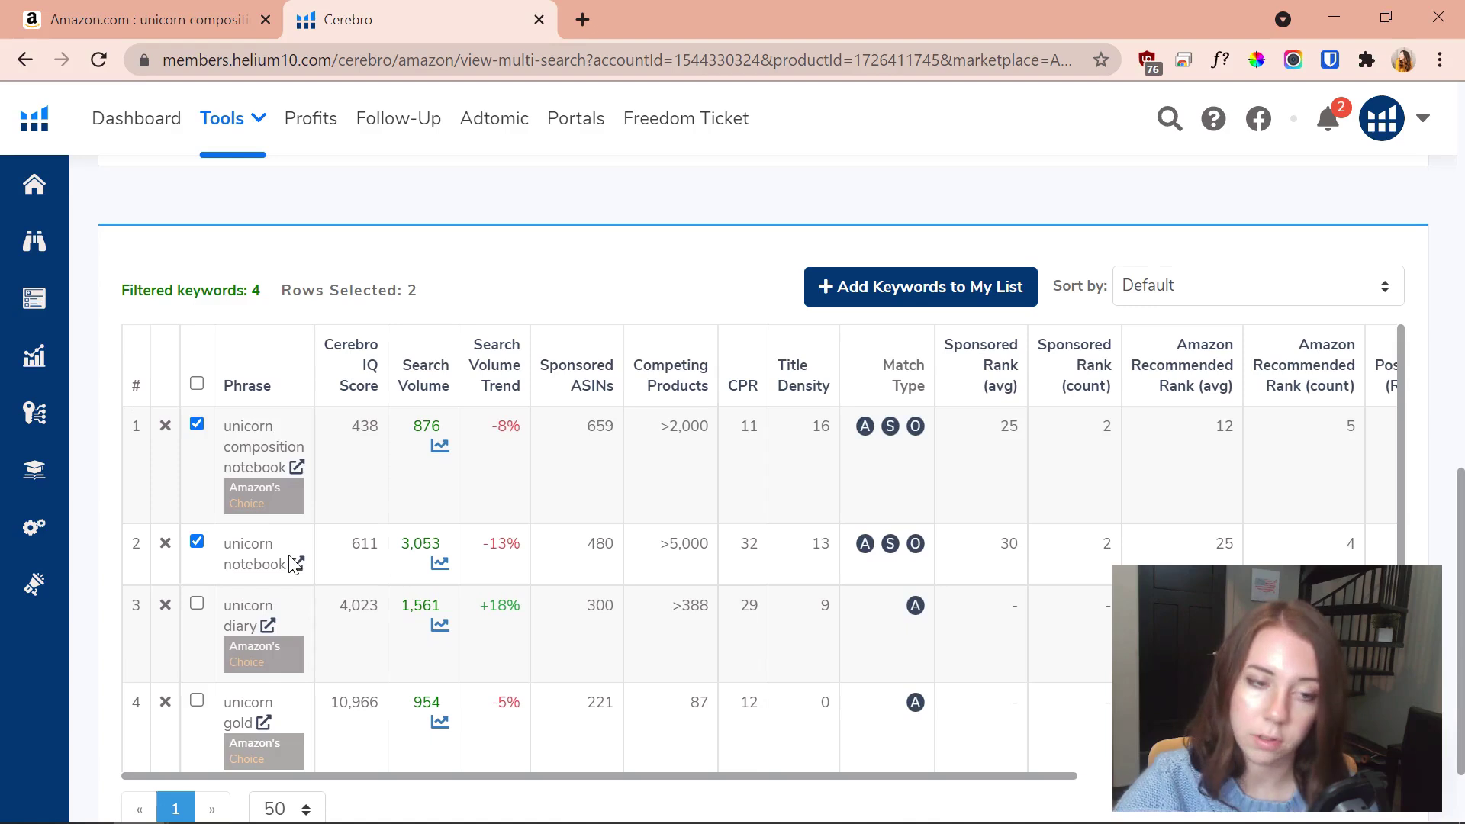
mouse_move(730, 369)
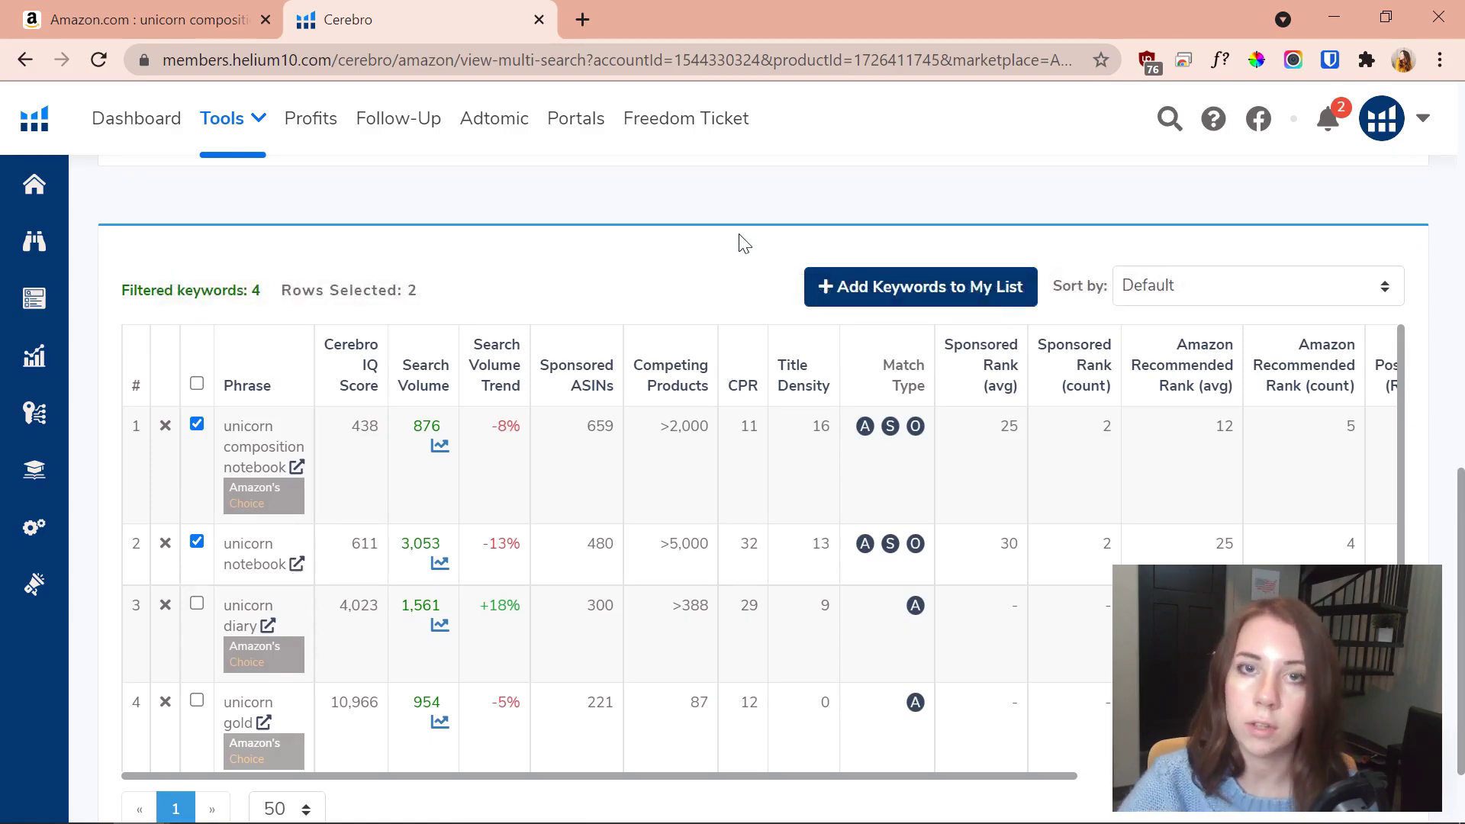
Browse the Tools menu categories, then choose Magnet² under Keyword Research
scroll(749, 255, up, 10)
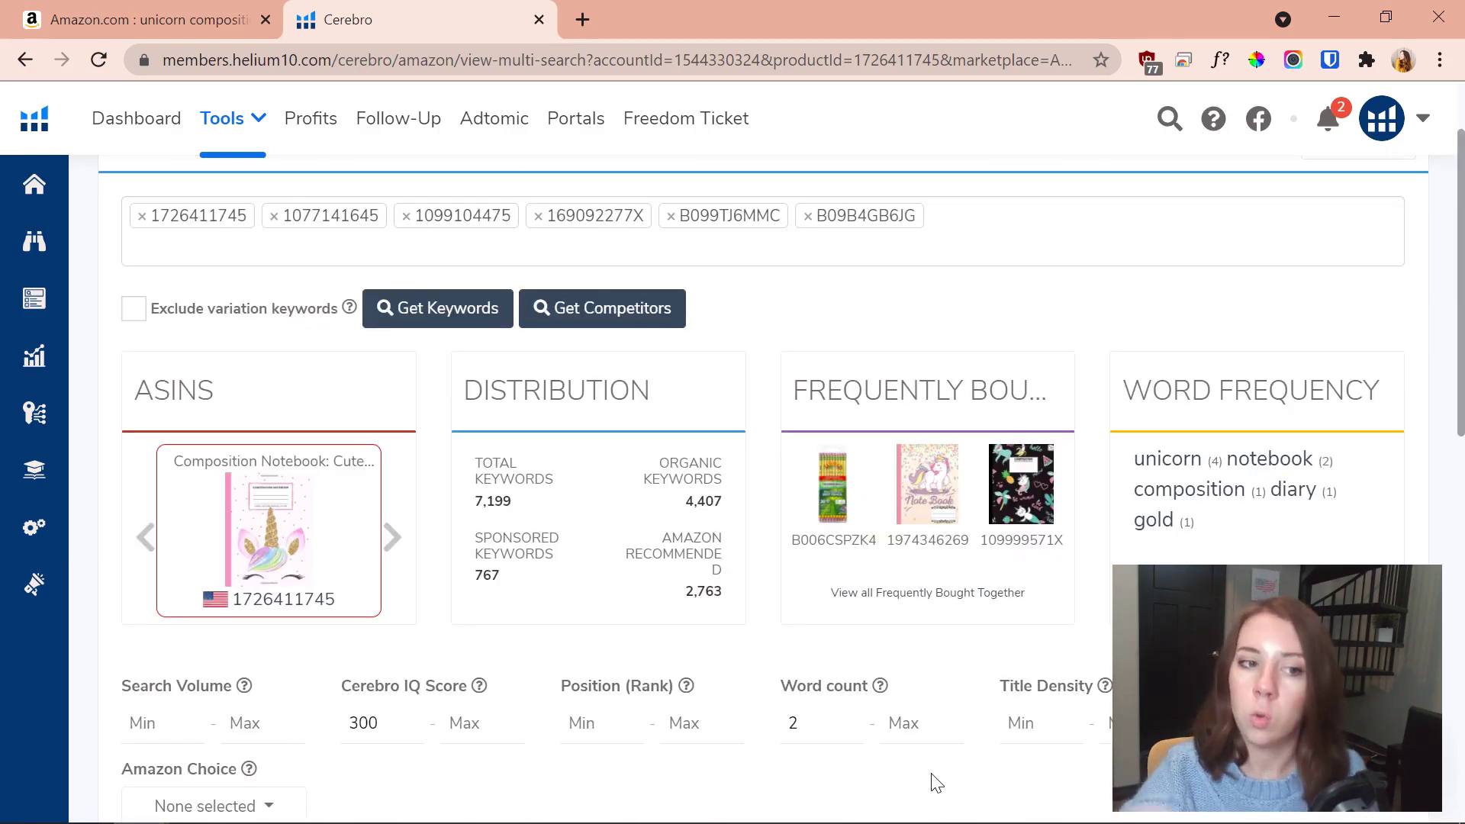
mouse_move(29, 744)
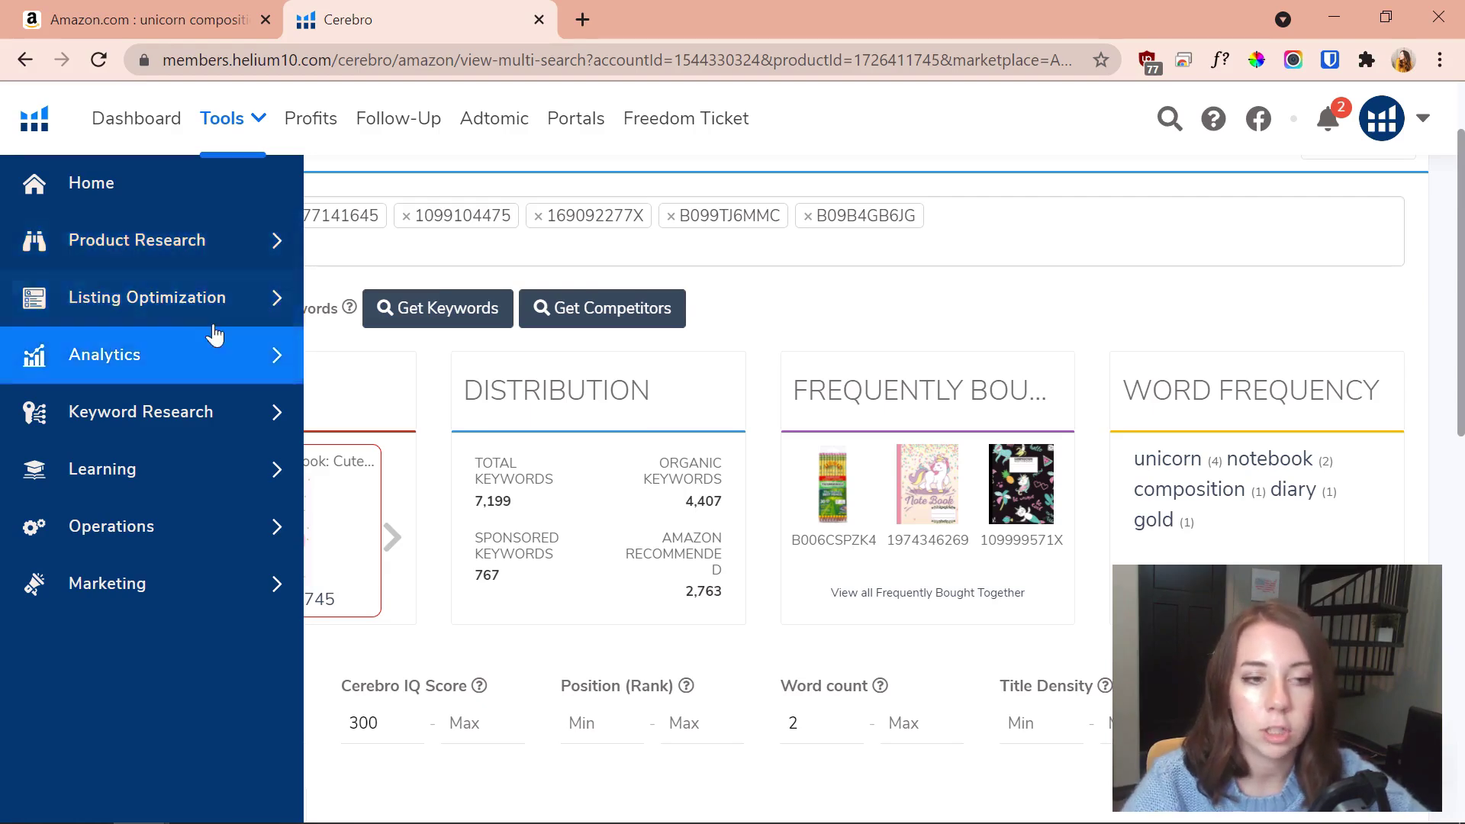
click(205, 425)
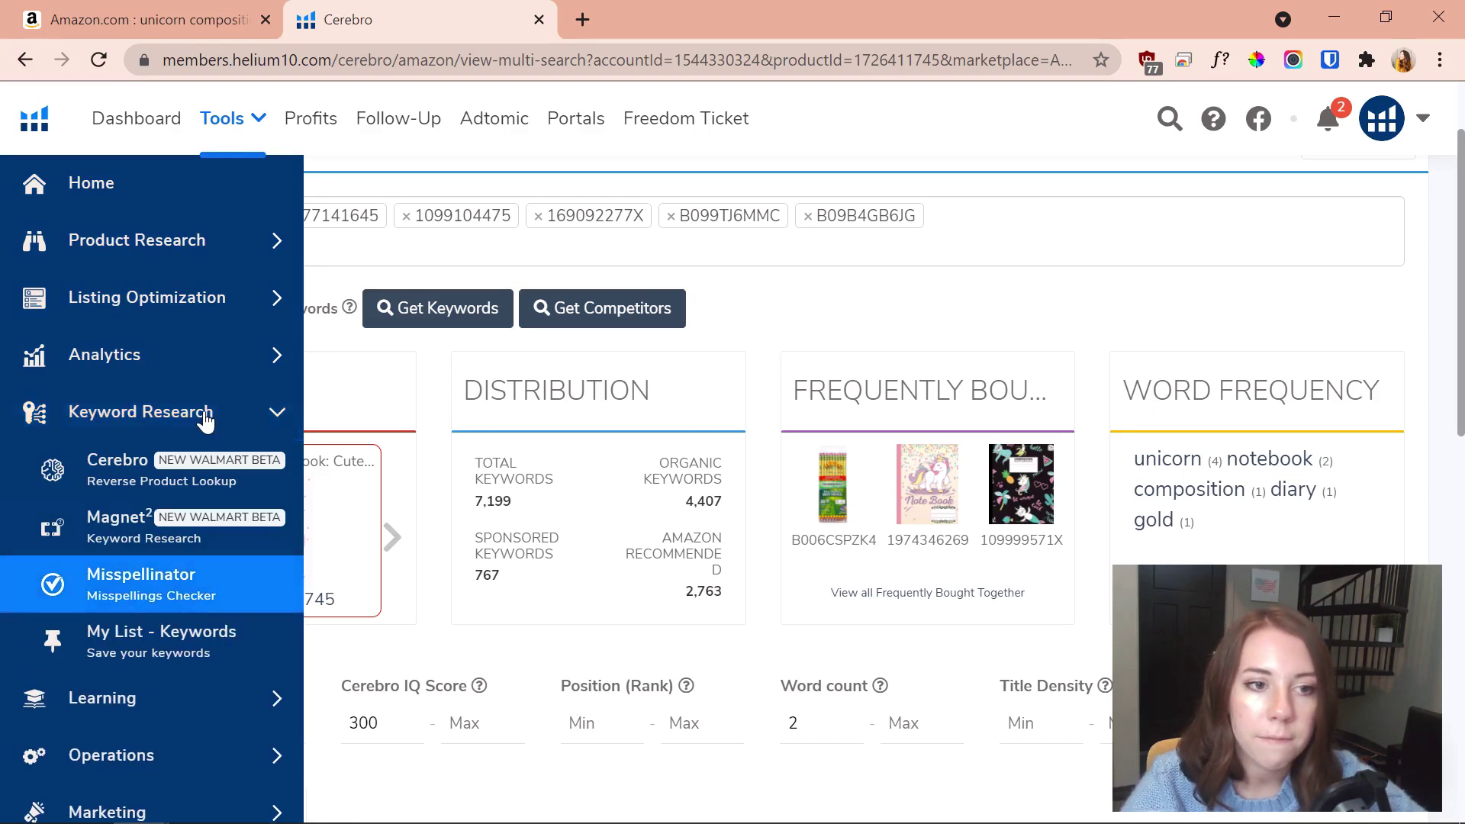
click(201, 316)
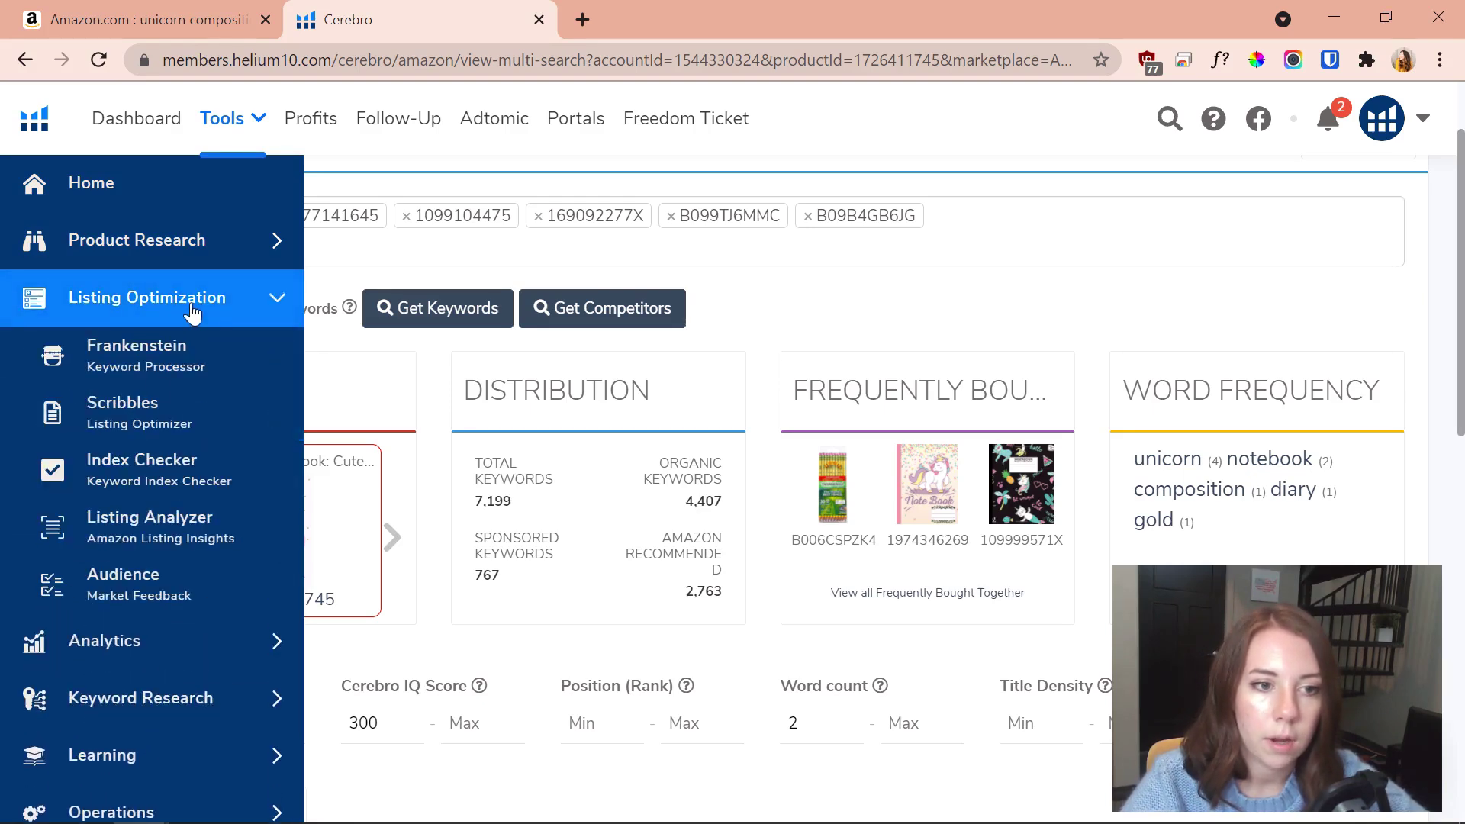
click(231, 300)
click(222, 257)
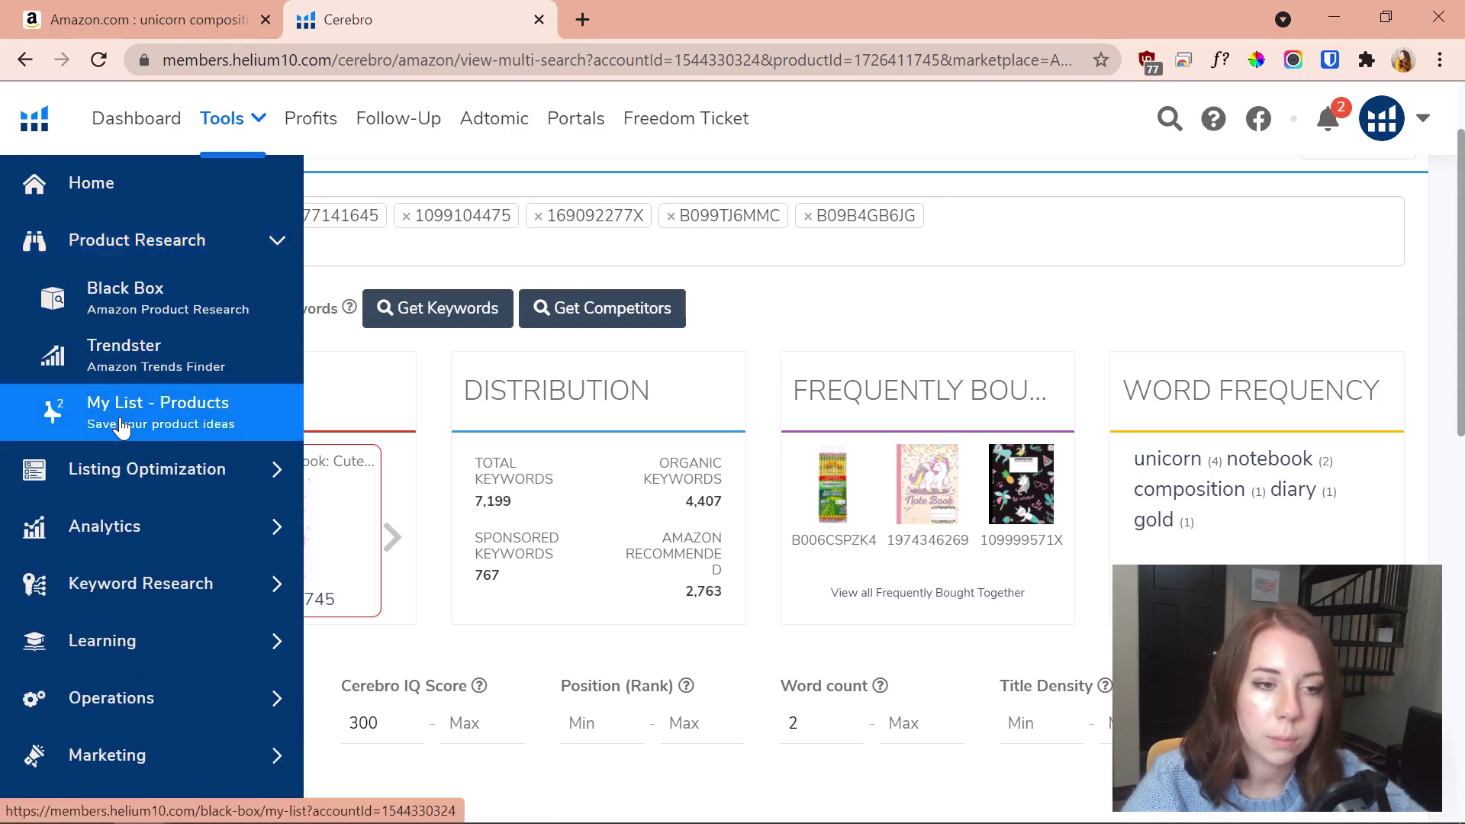
click(210, 263)
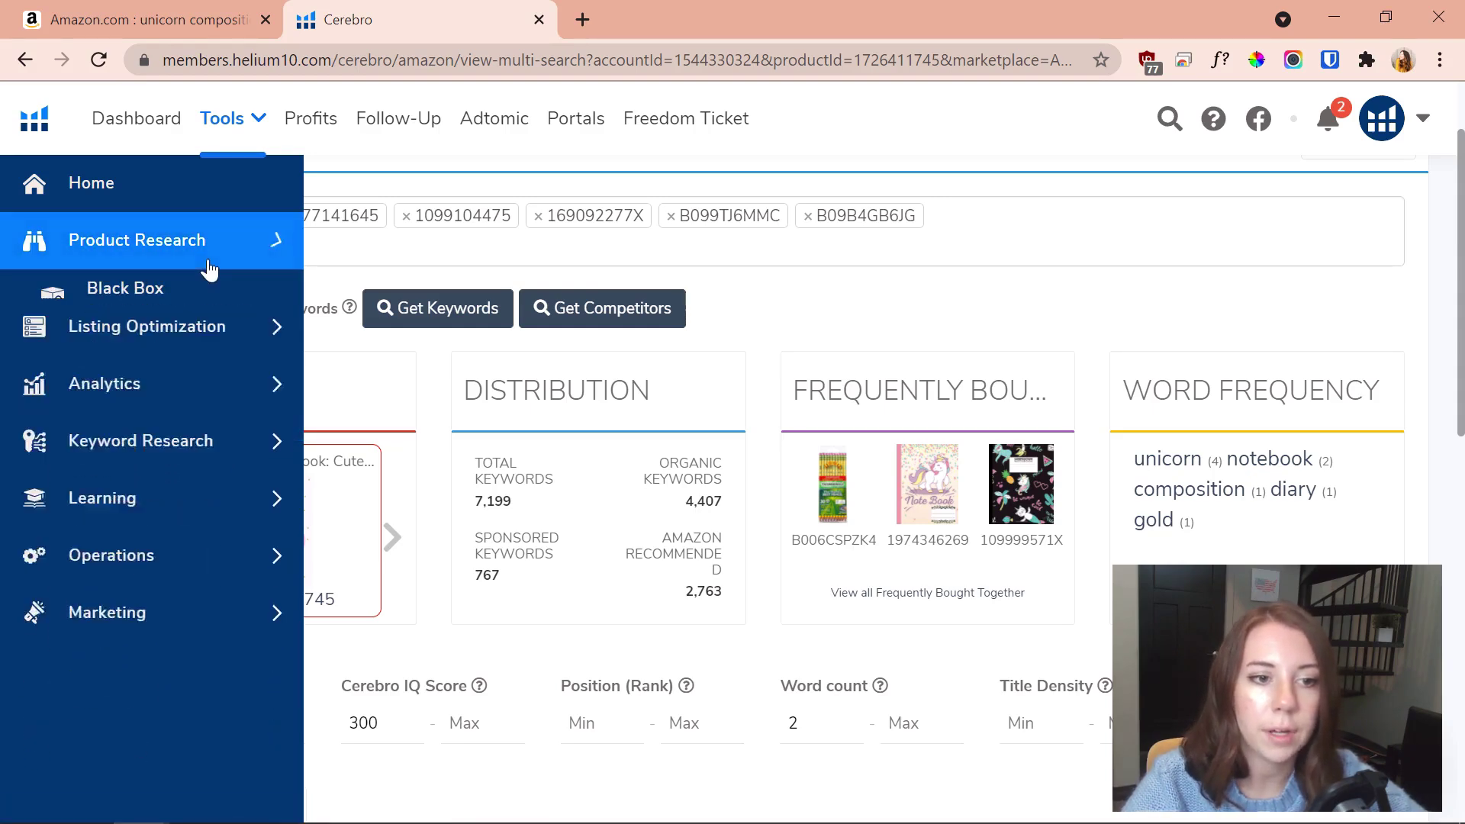
click(257, 309)
click(261, 304)
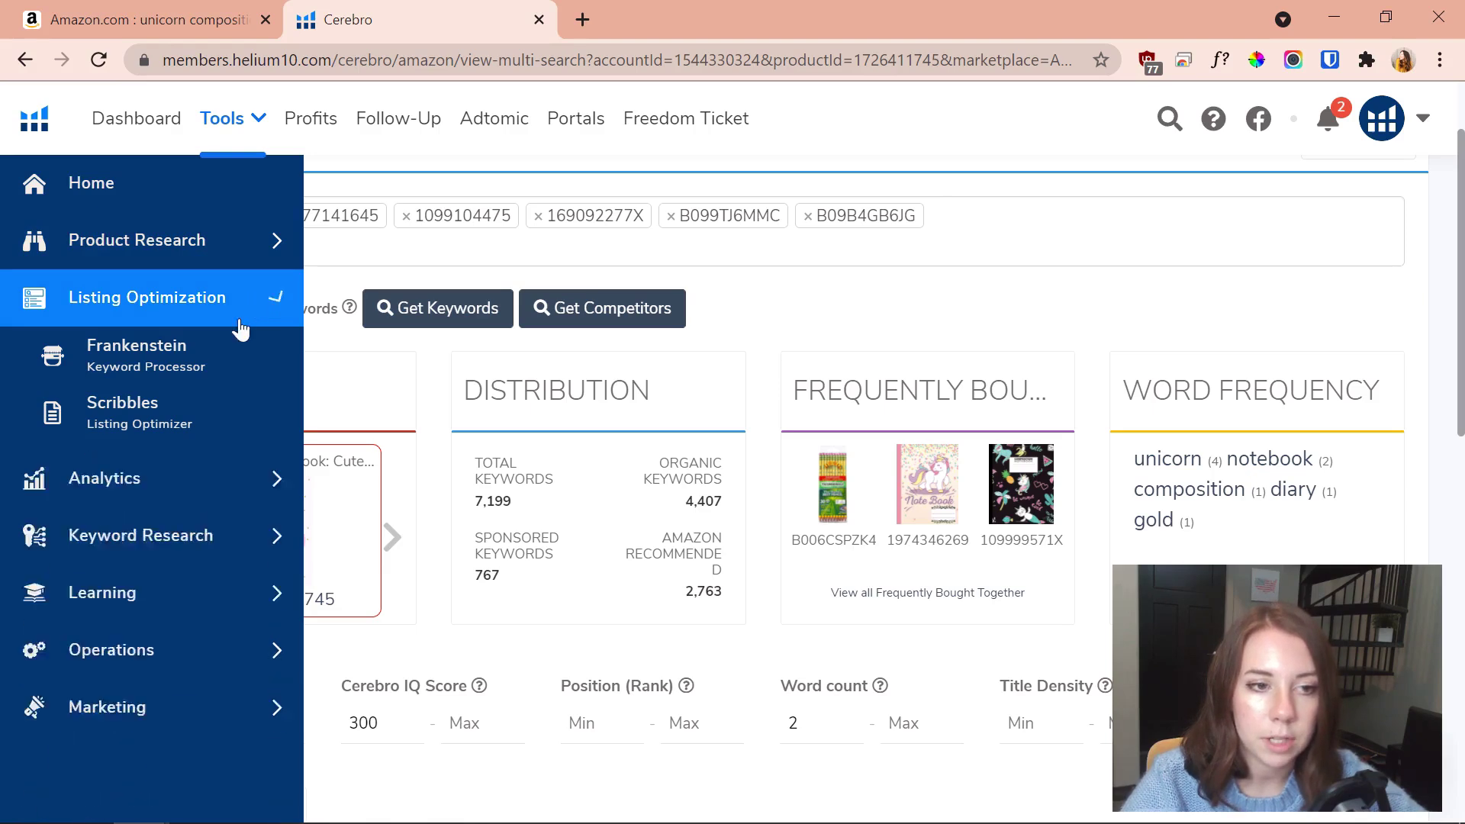
click(251, 376)
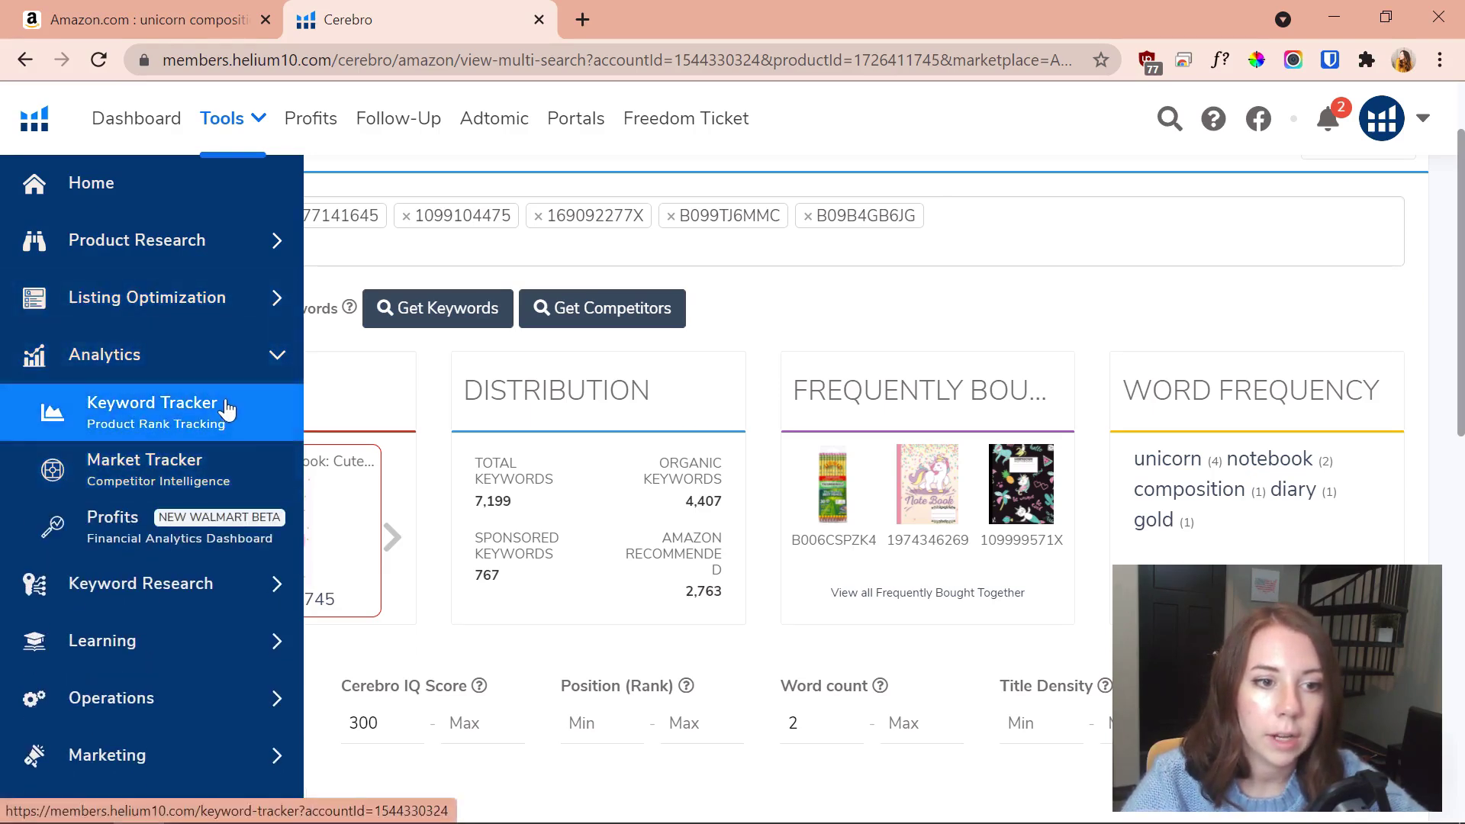
click(239, 355)
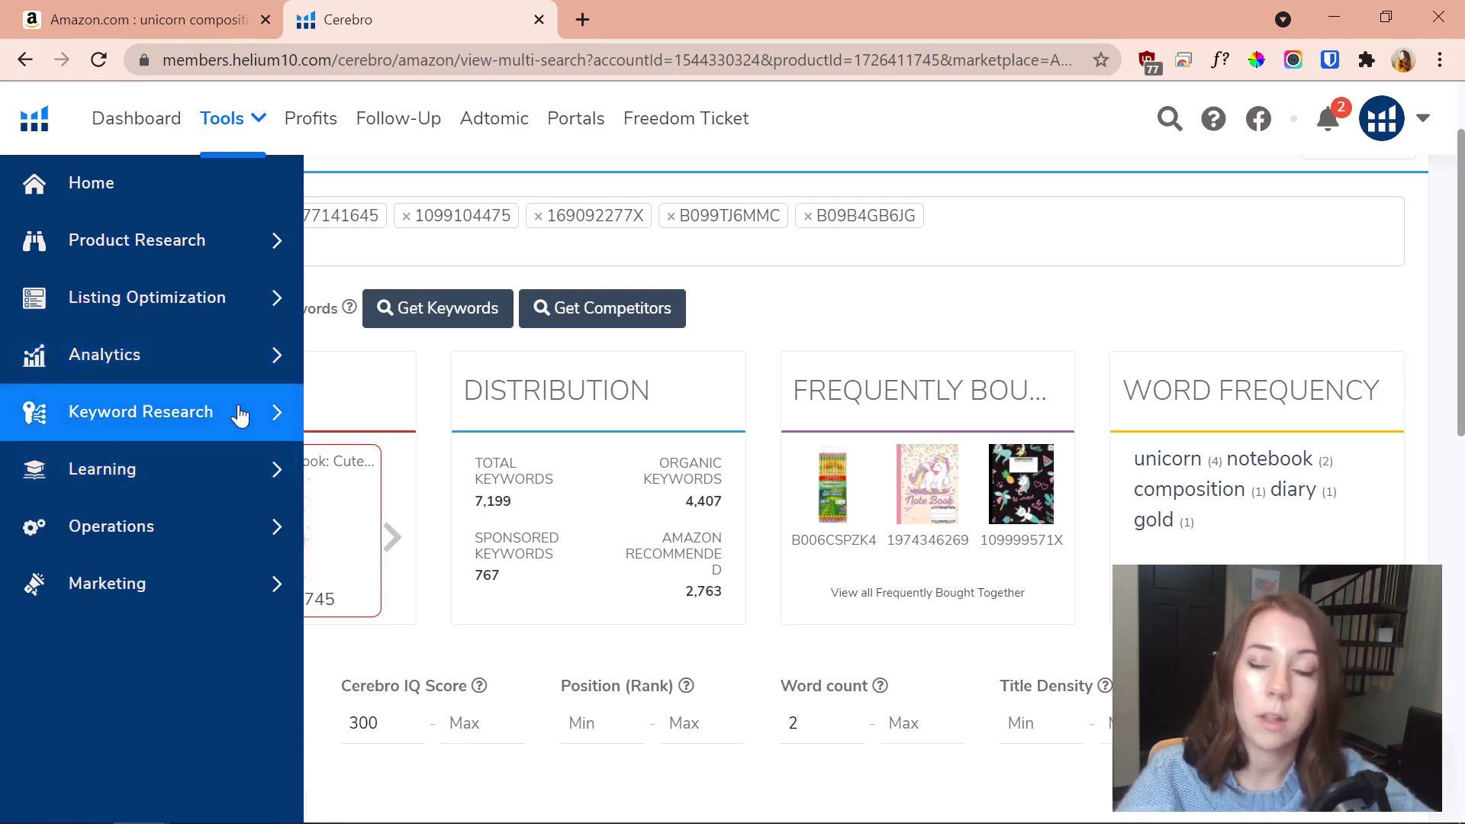
click(239, 412)
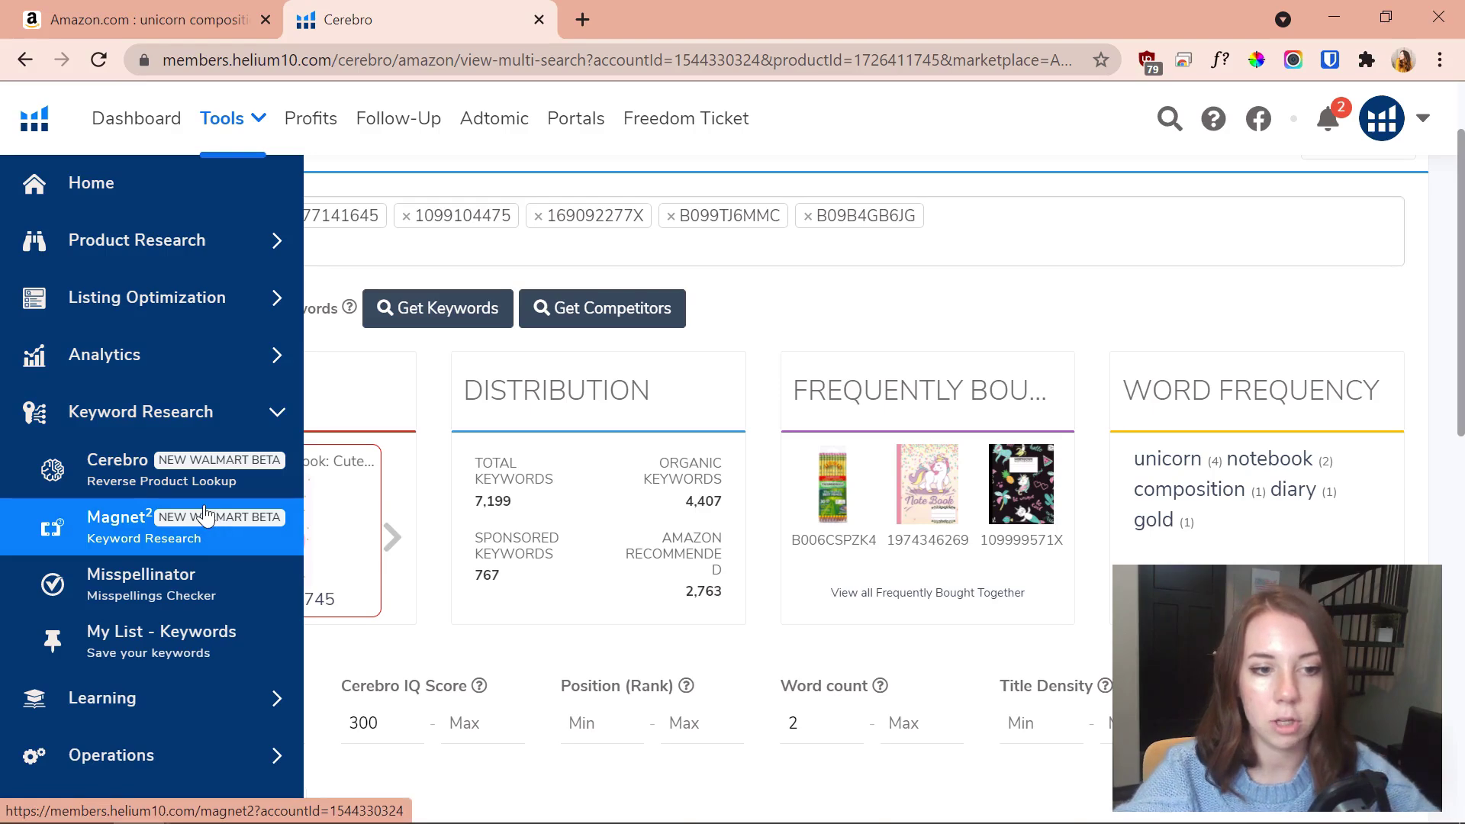
click(217, 539)
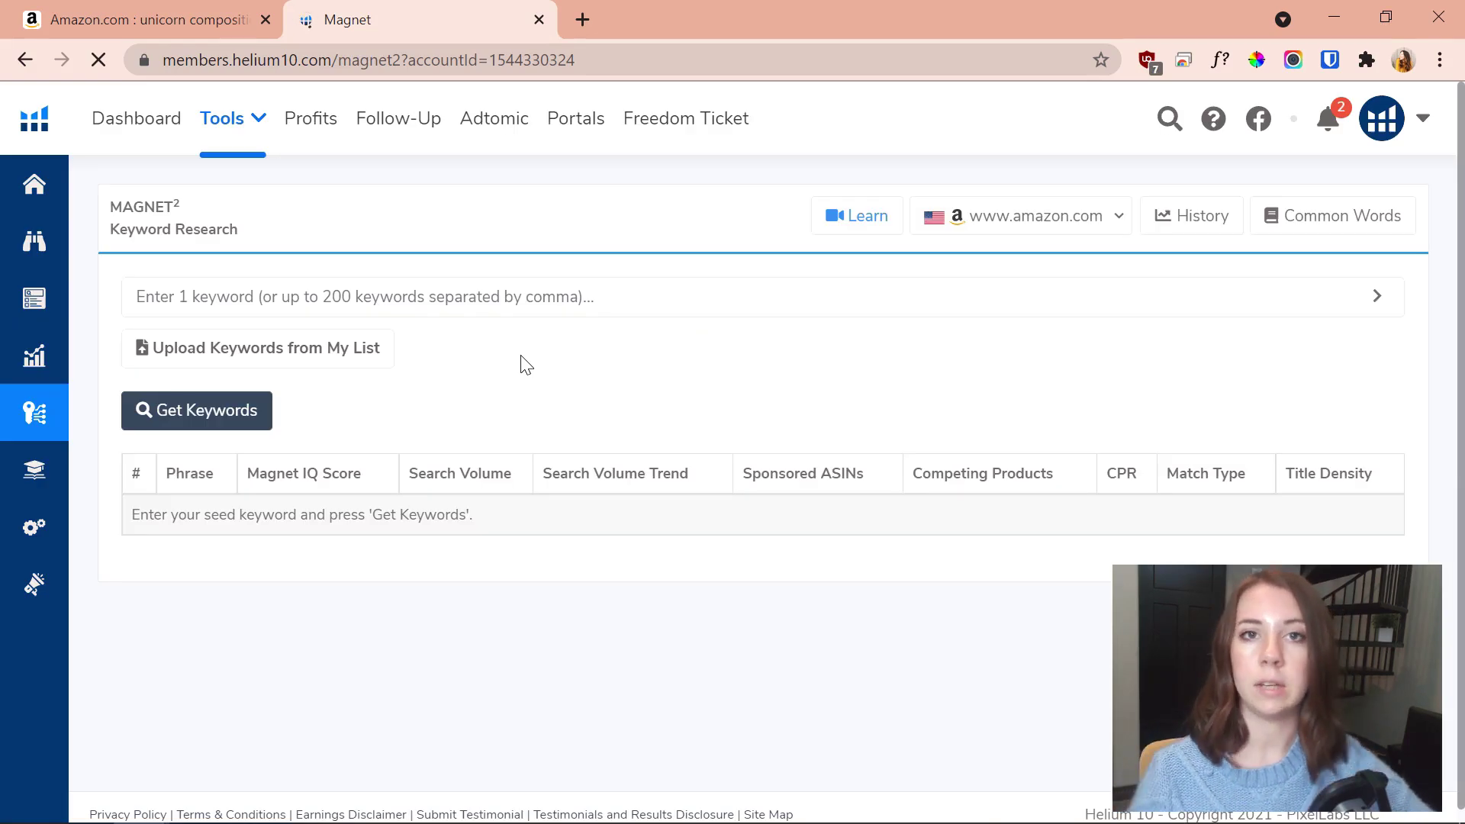
Run Magnet on seed keyword 'unicorn composition notebook' and scroll the 2,929 keyword results
click(544, 296)
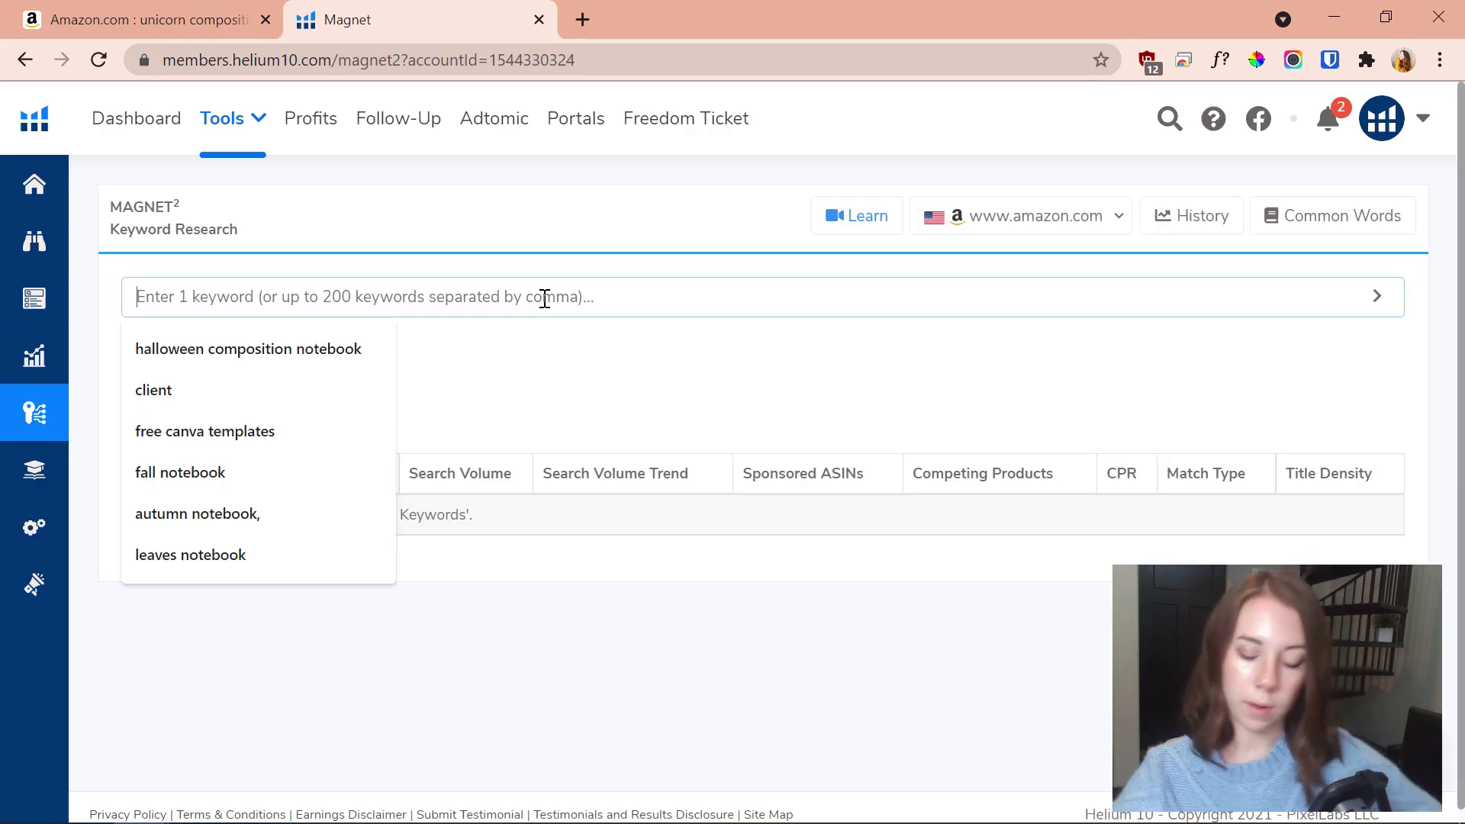
text(unicorn composition notebook)
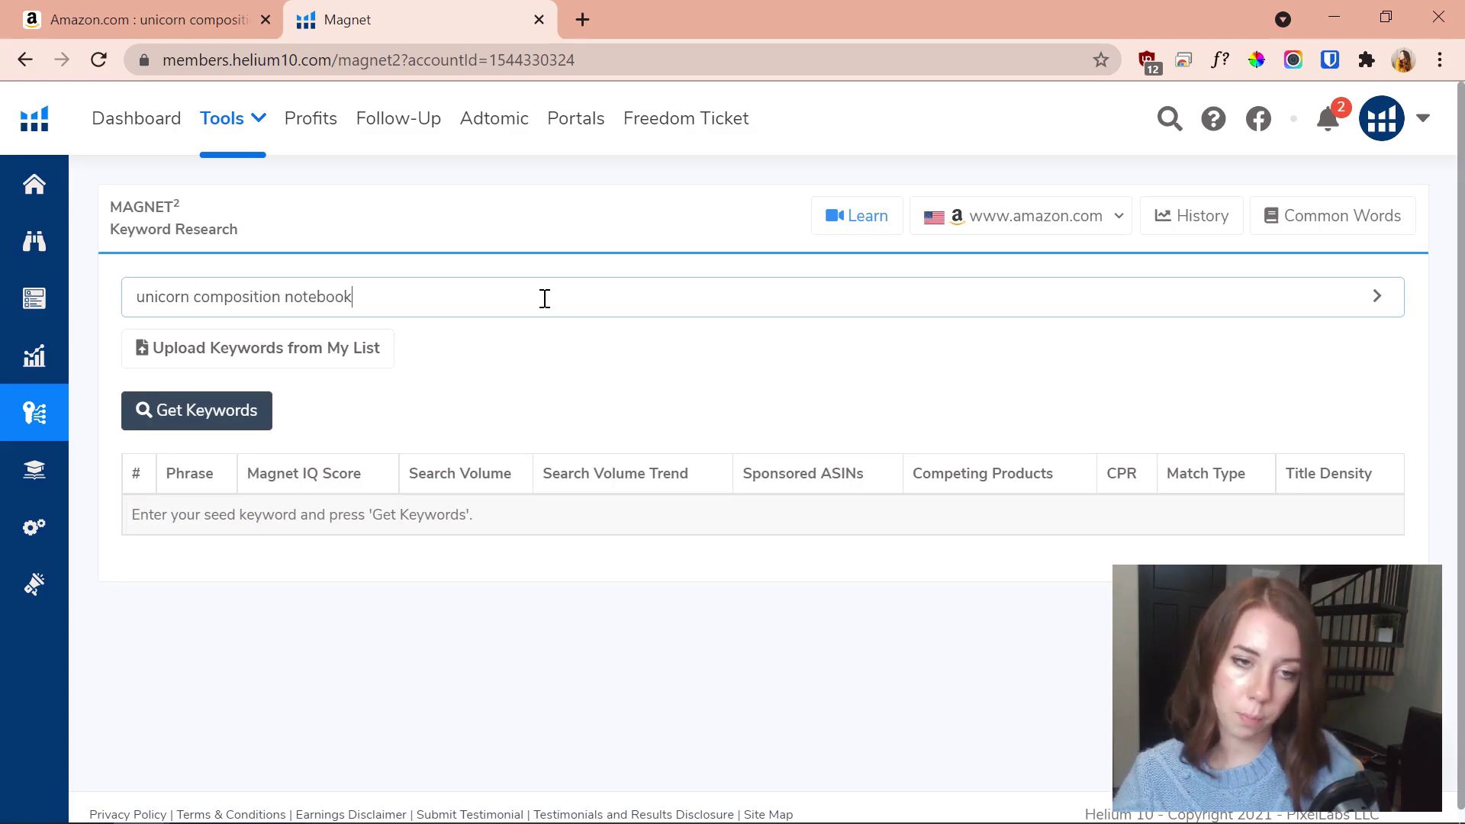
click(545, 298)
click(268, 414)
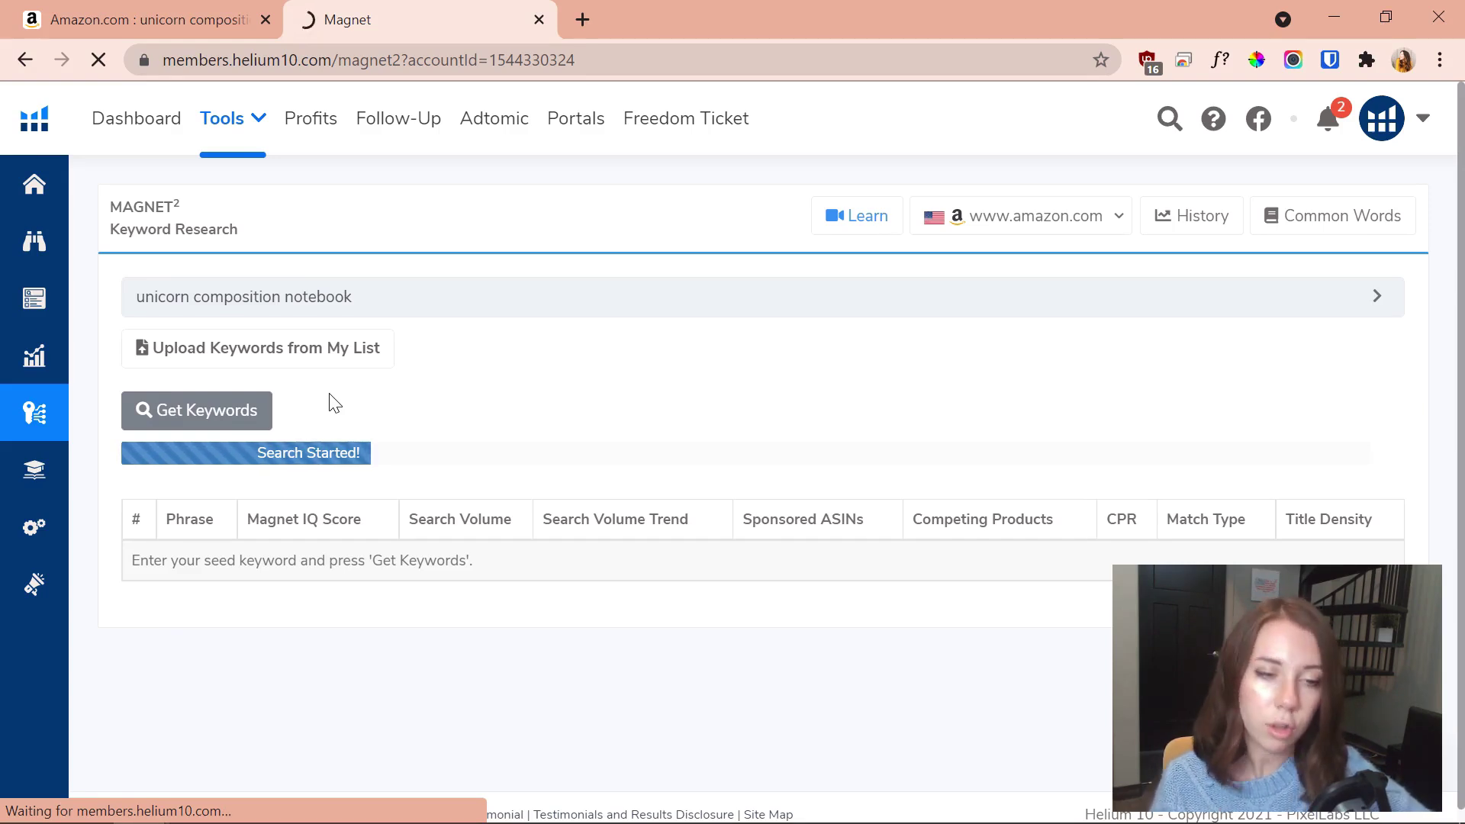
scroll(826, 390, down, 4)
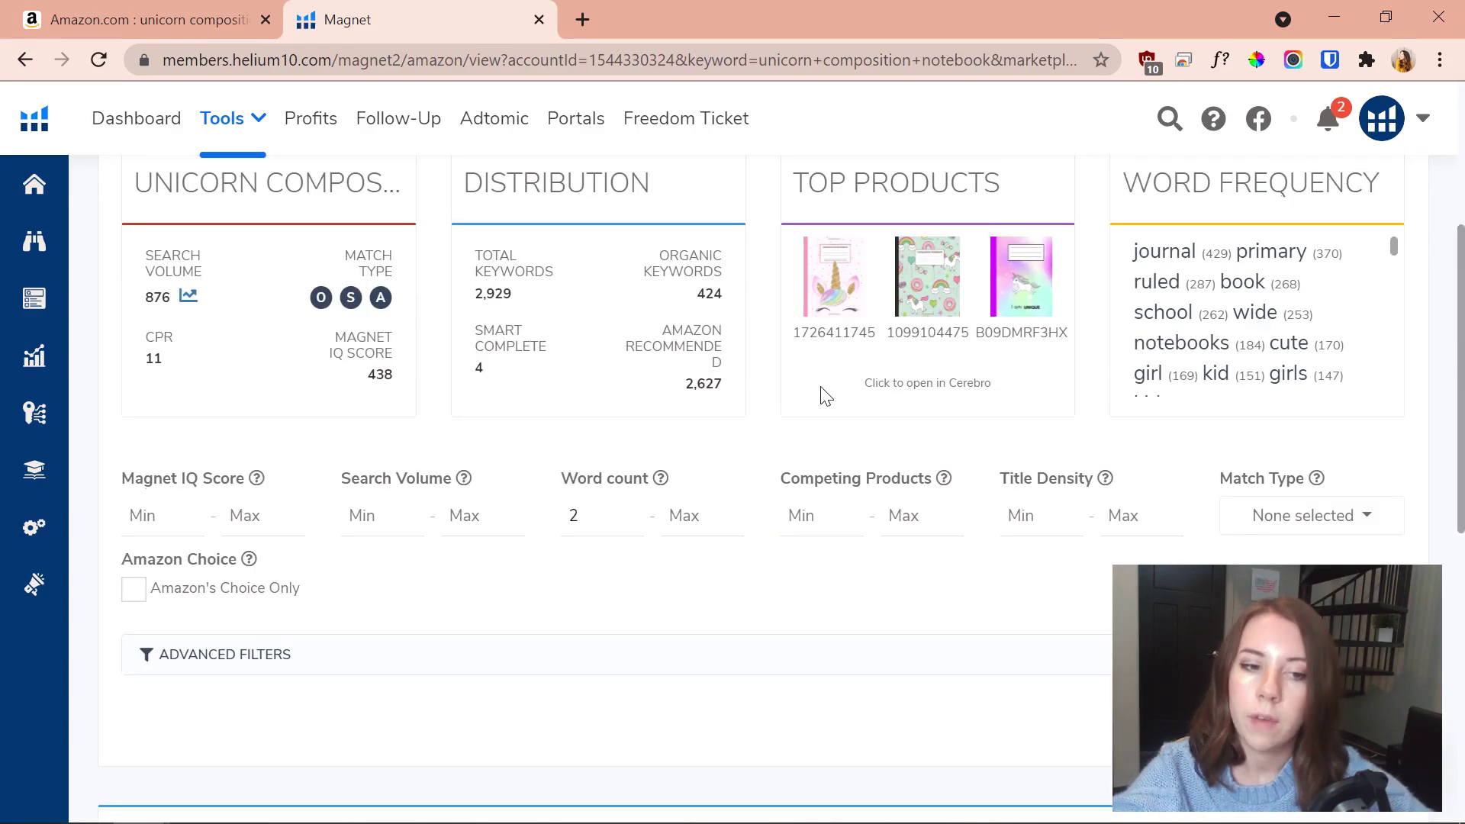
scroll(826, 395, down, 6)
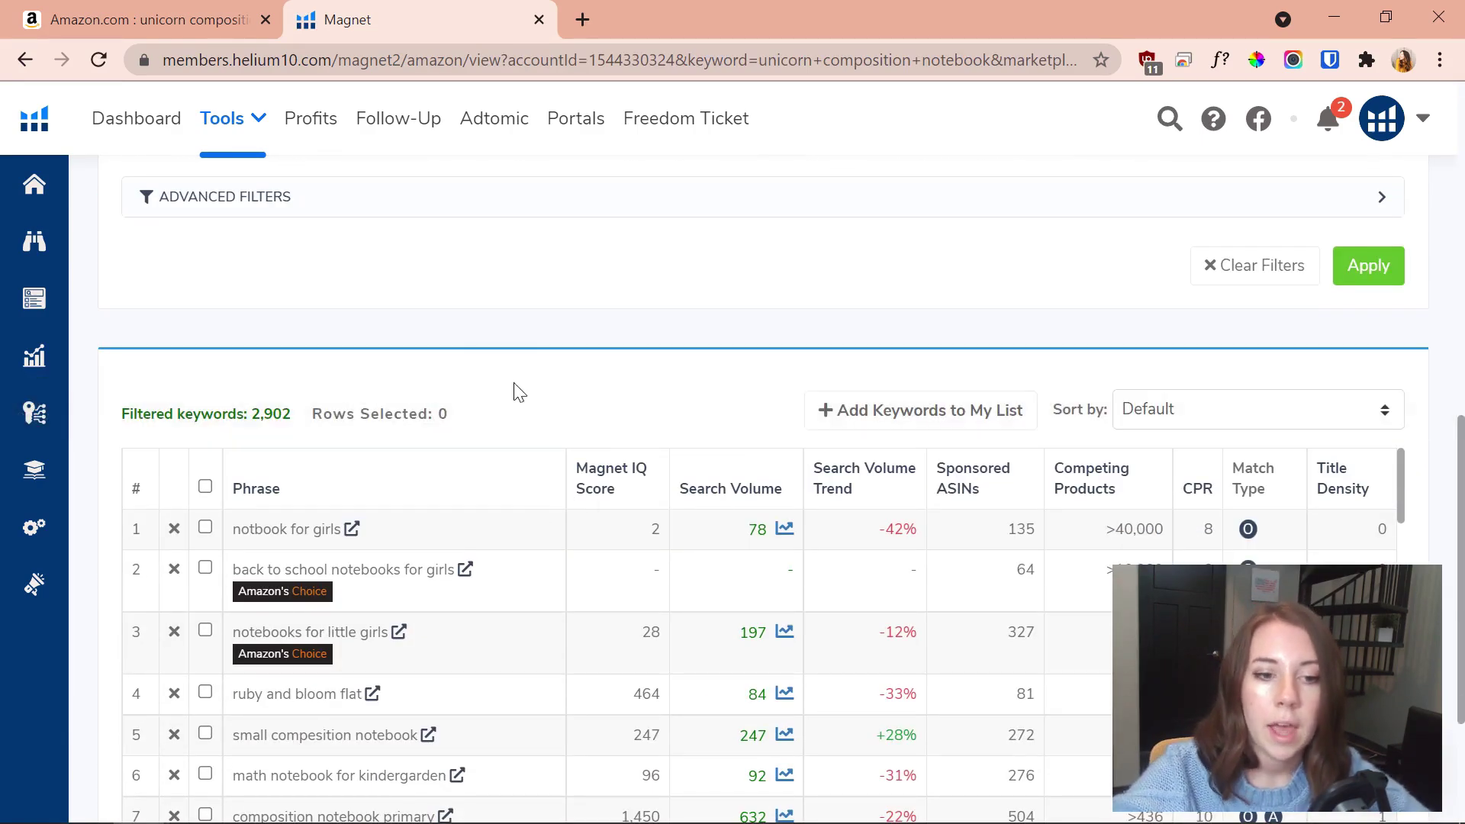
scroll(532, 483, down, 2)
scroll(407, 640, down, 3)
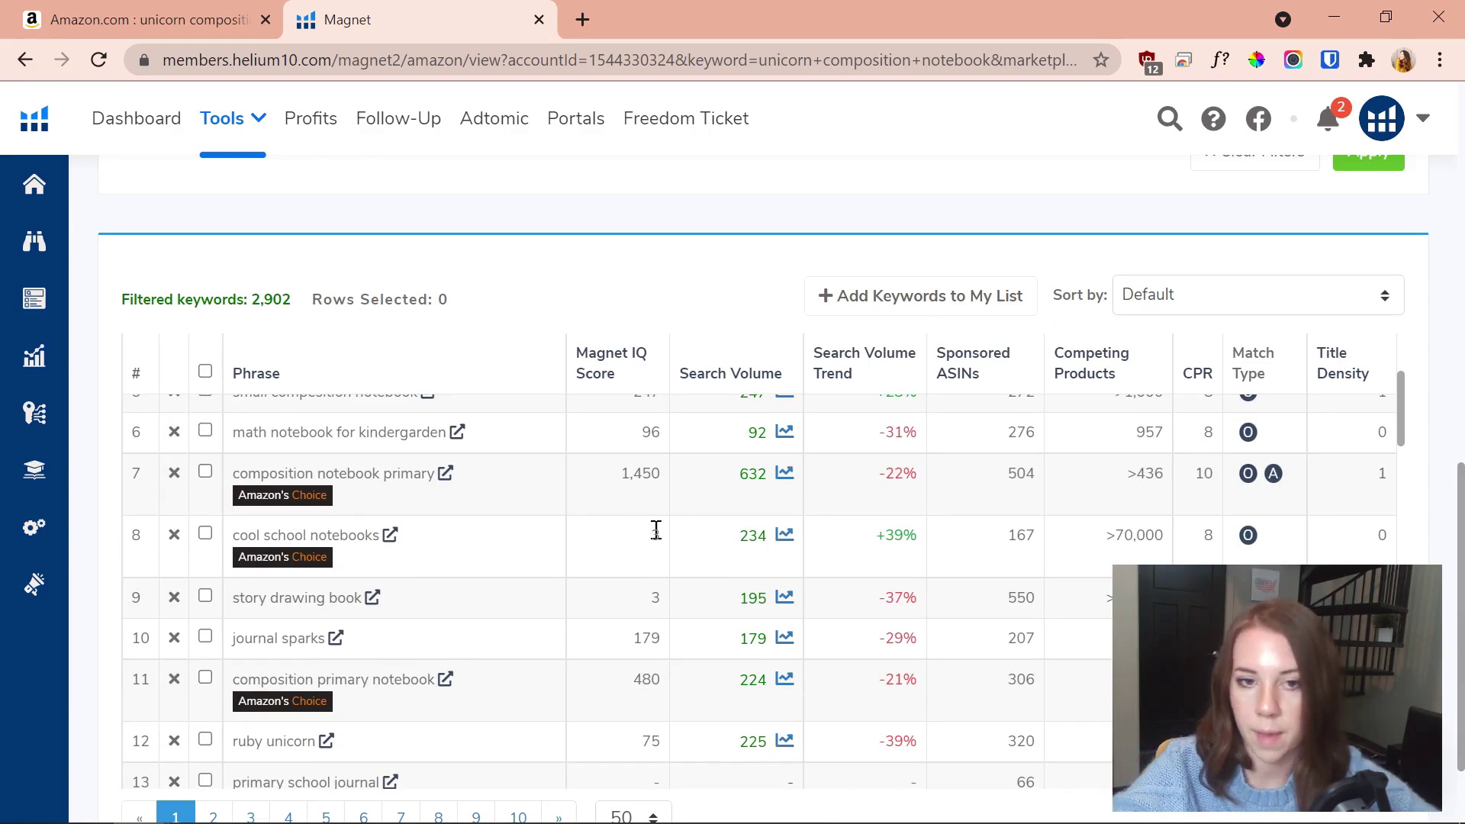
scroll(758, 478, up, 3)
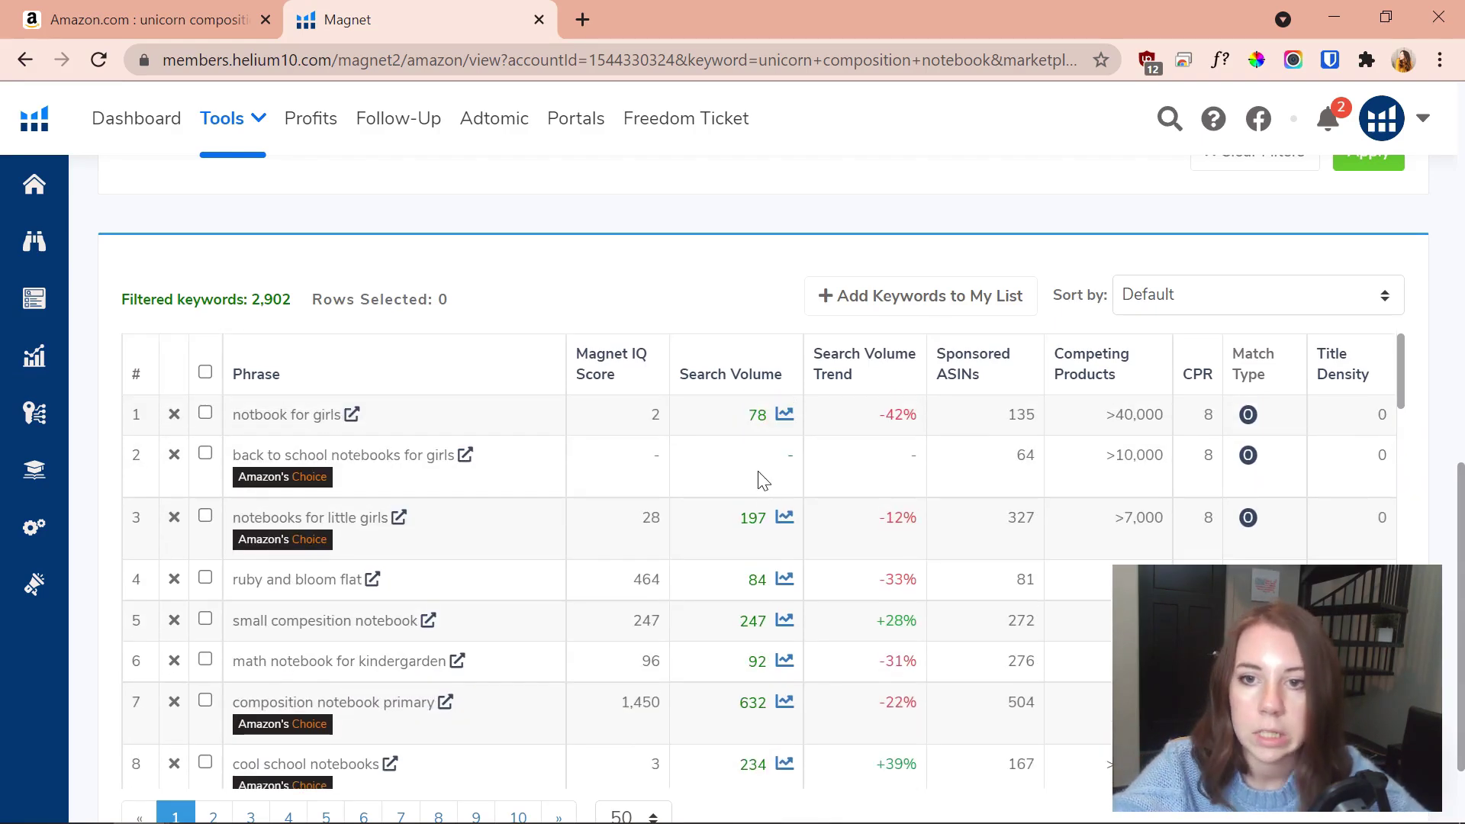
scroll(817, 320, up, 5)
scroll(870, 416, up, 5)
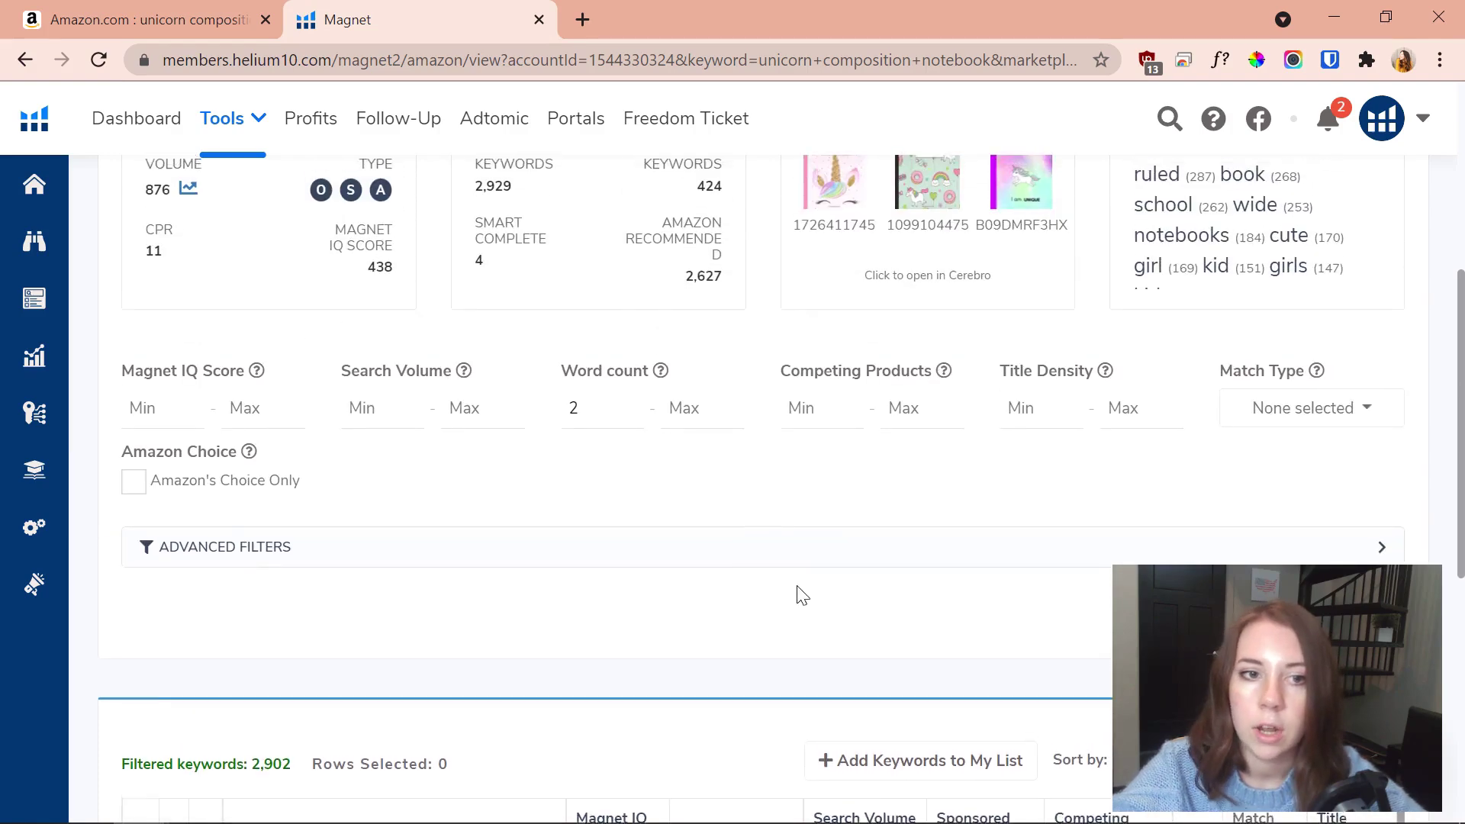
scroll(482, 728, down, 2)
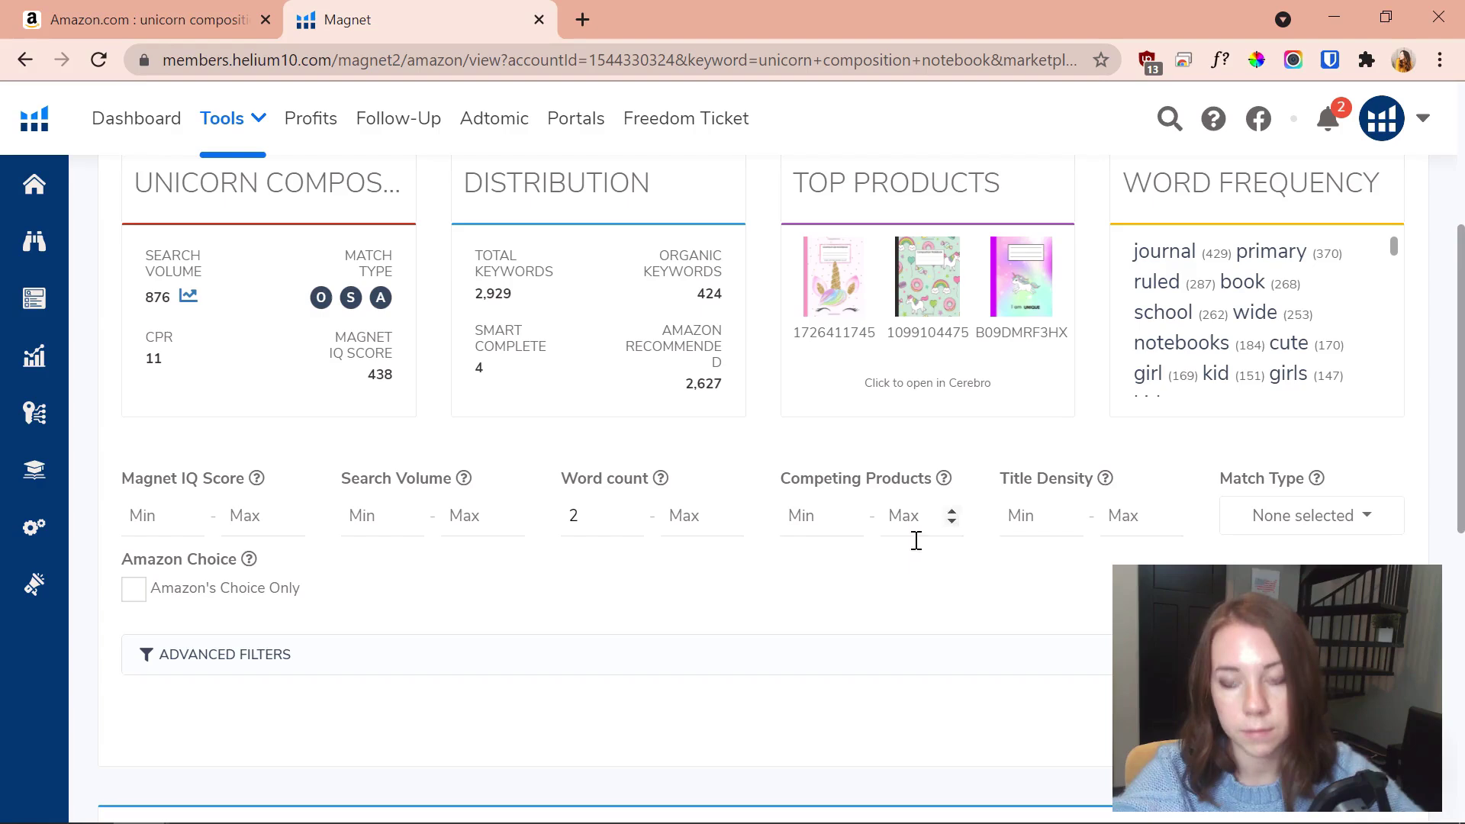
Set a Magnet IQ Score minimum of 500 and limit the match type to Smart Complete
click(180, 532)
text(500)
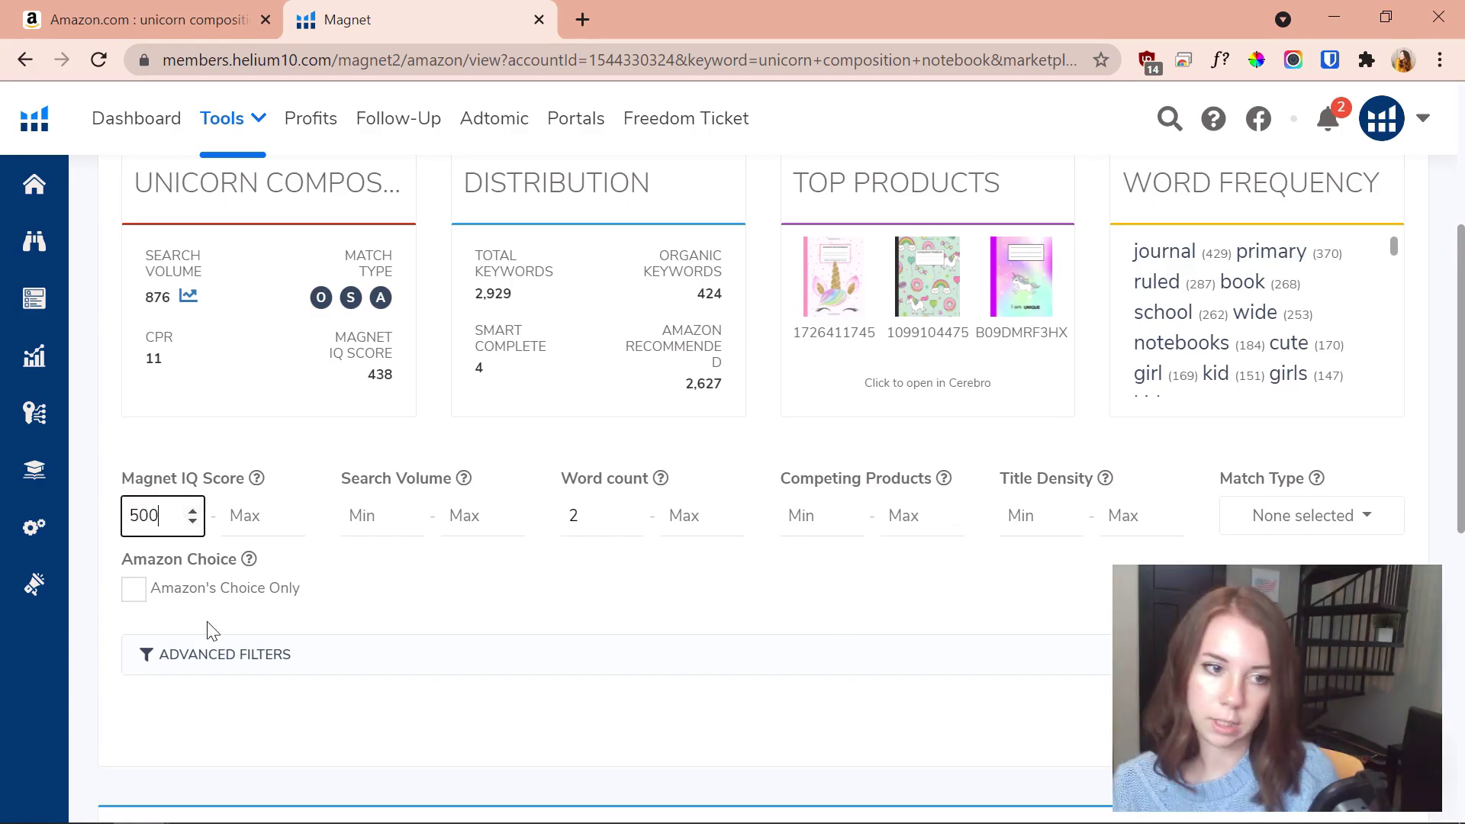
click(1301, 515)
scroll(1190, 328, down, 3)
scroll(1118, 443, down, 2)
scroll(1109, 489, down, 2)
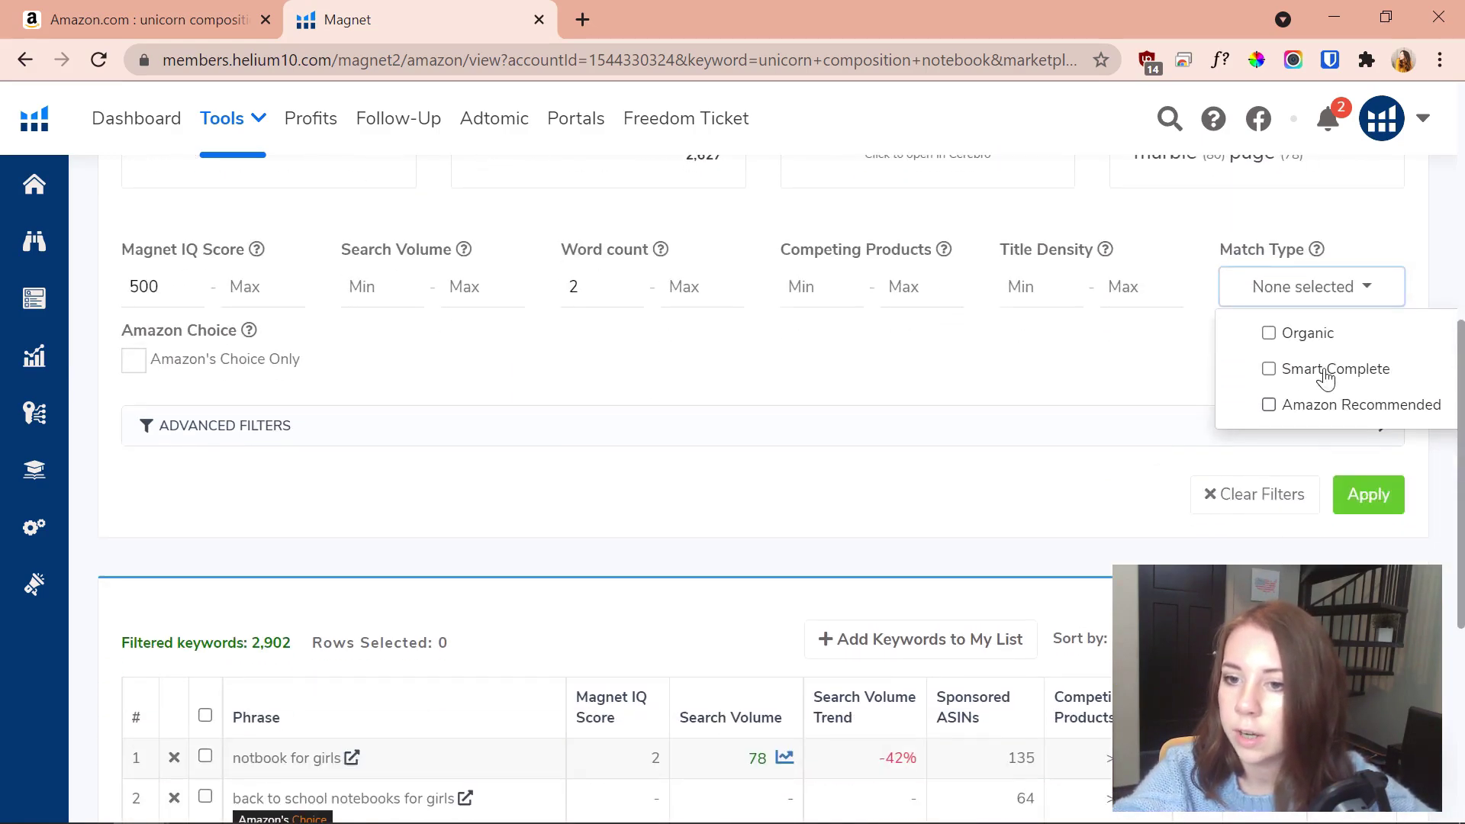
scroll(756, 576, down, 2)
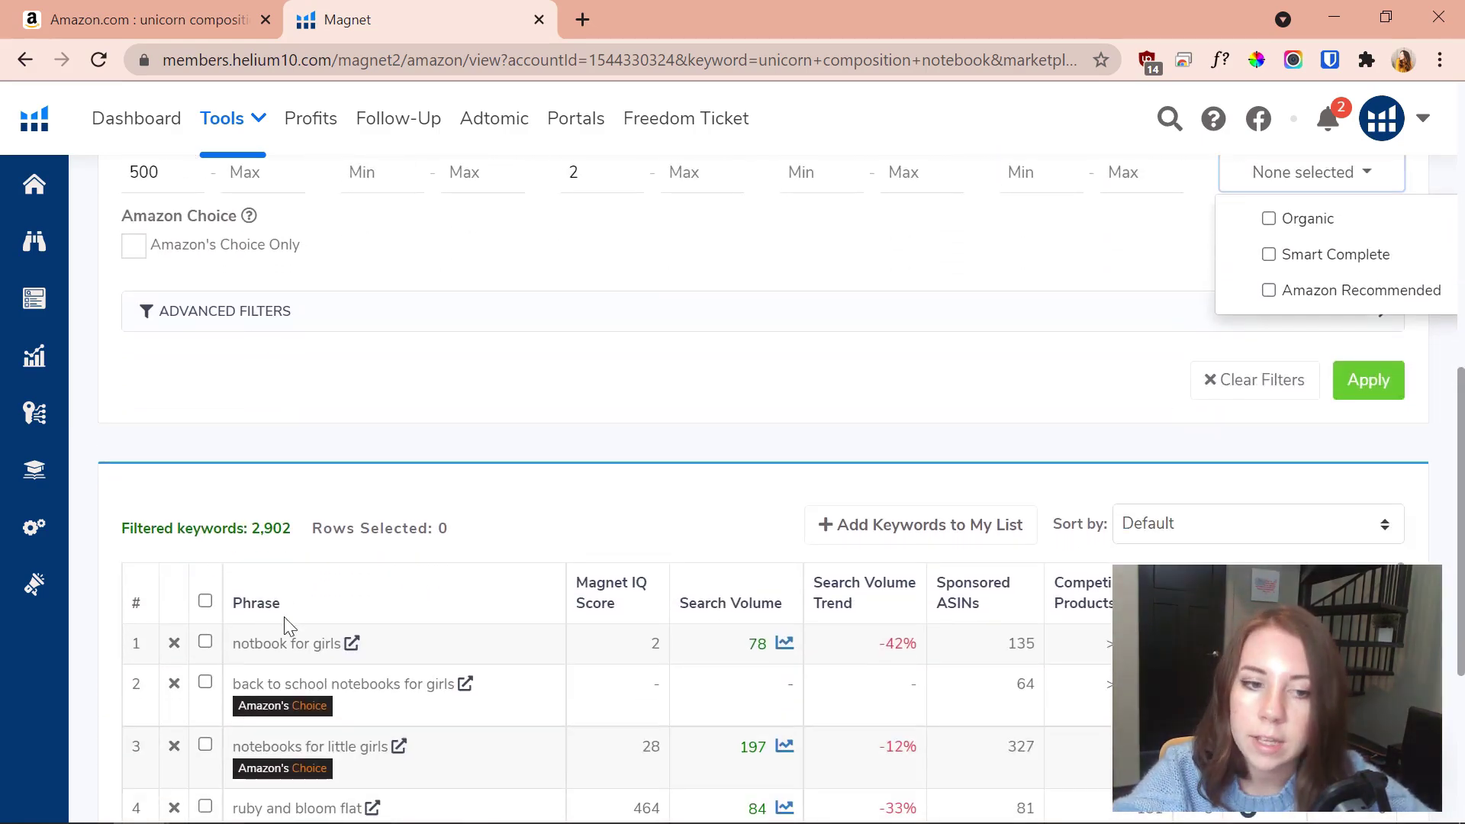
scroll(879, 469, up, 3)
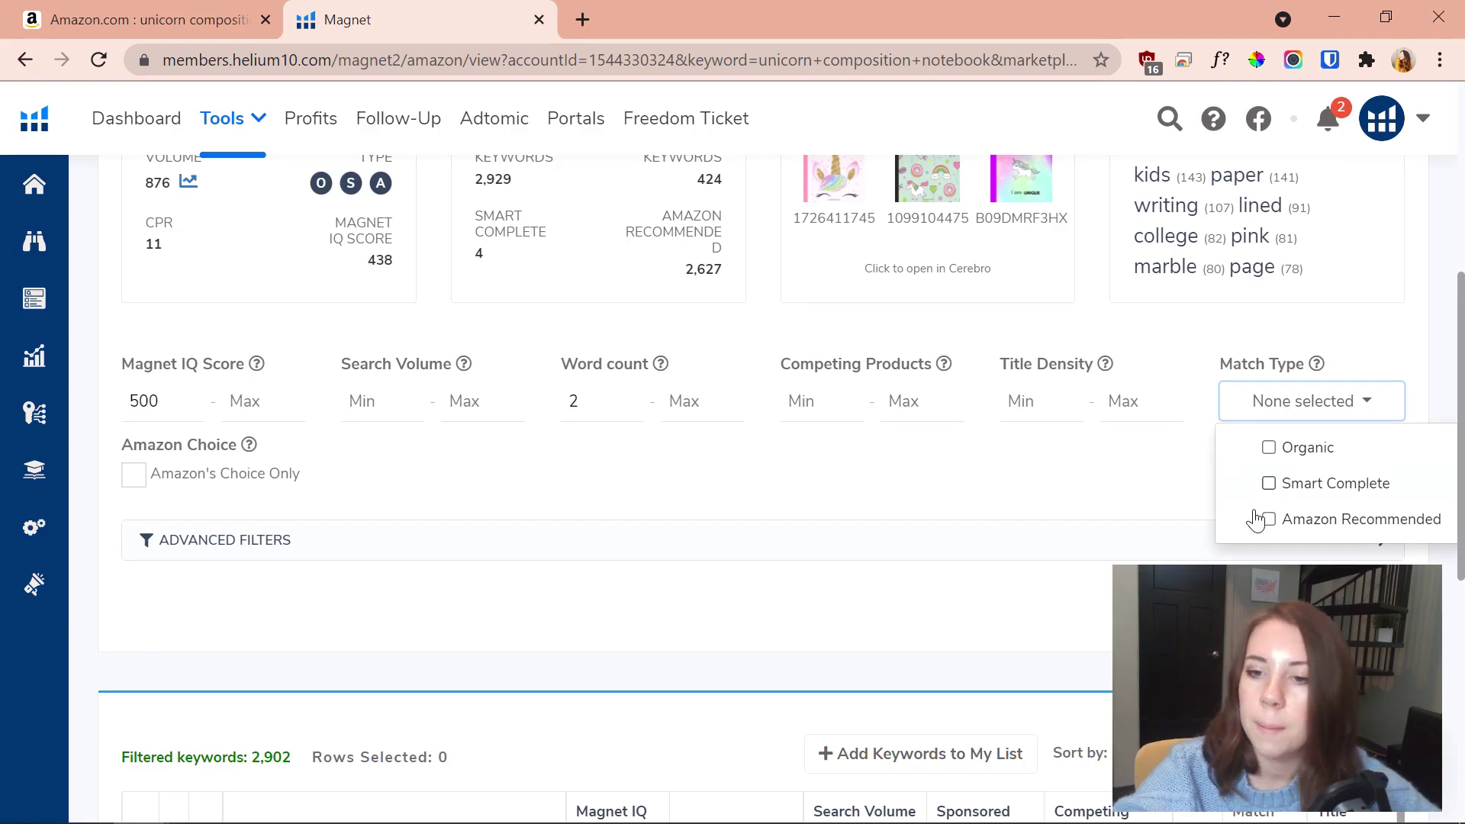
click(1311, 495)
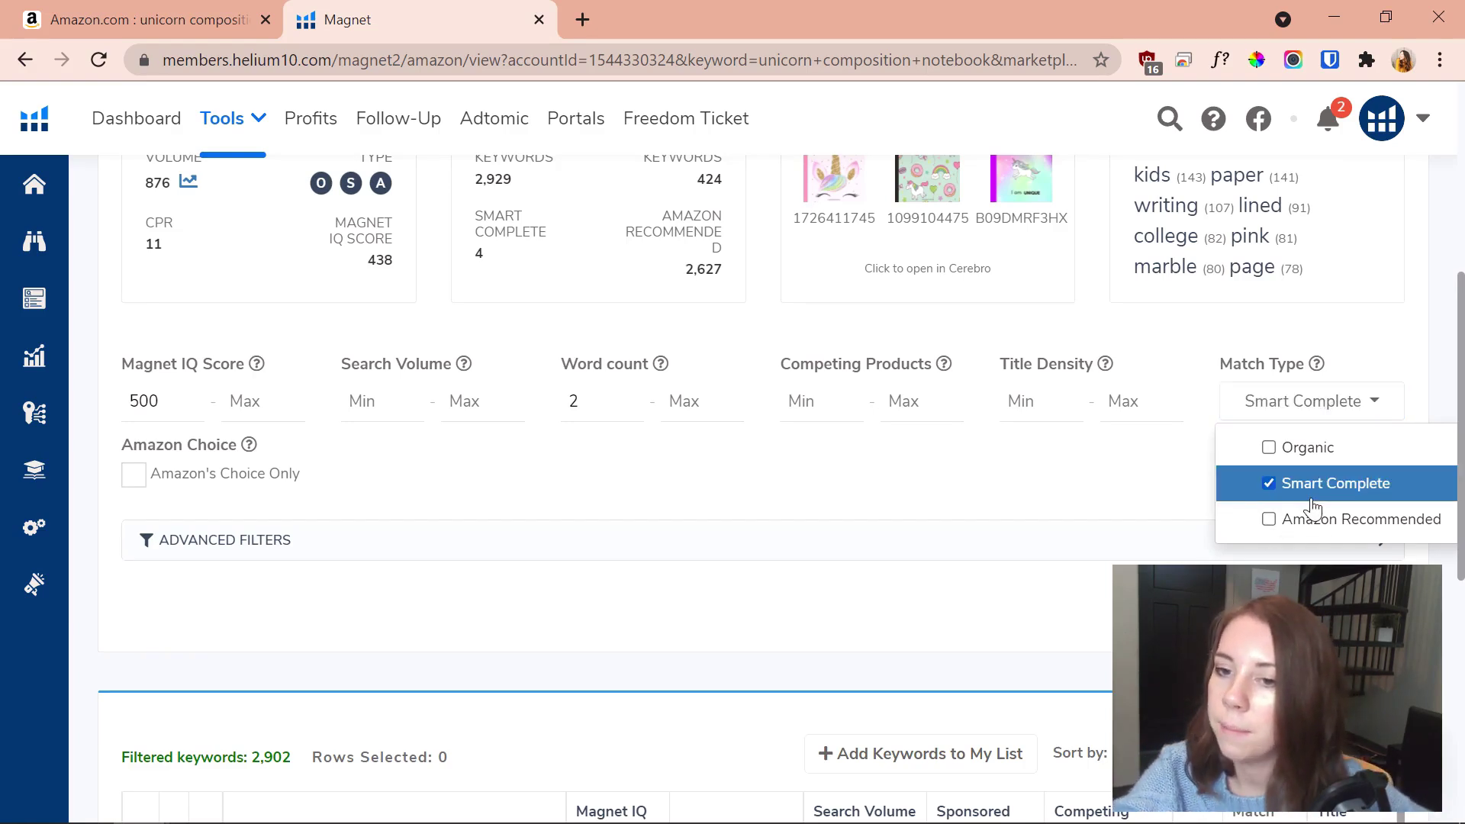
click(1316, 520)
click(1317, 520)
click(1057, 564)
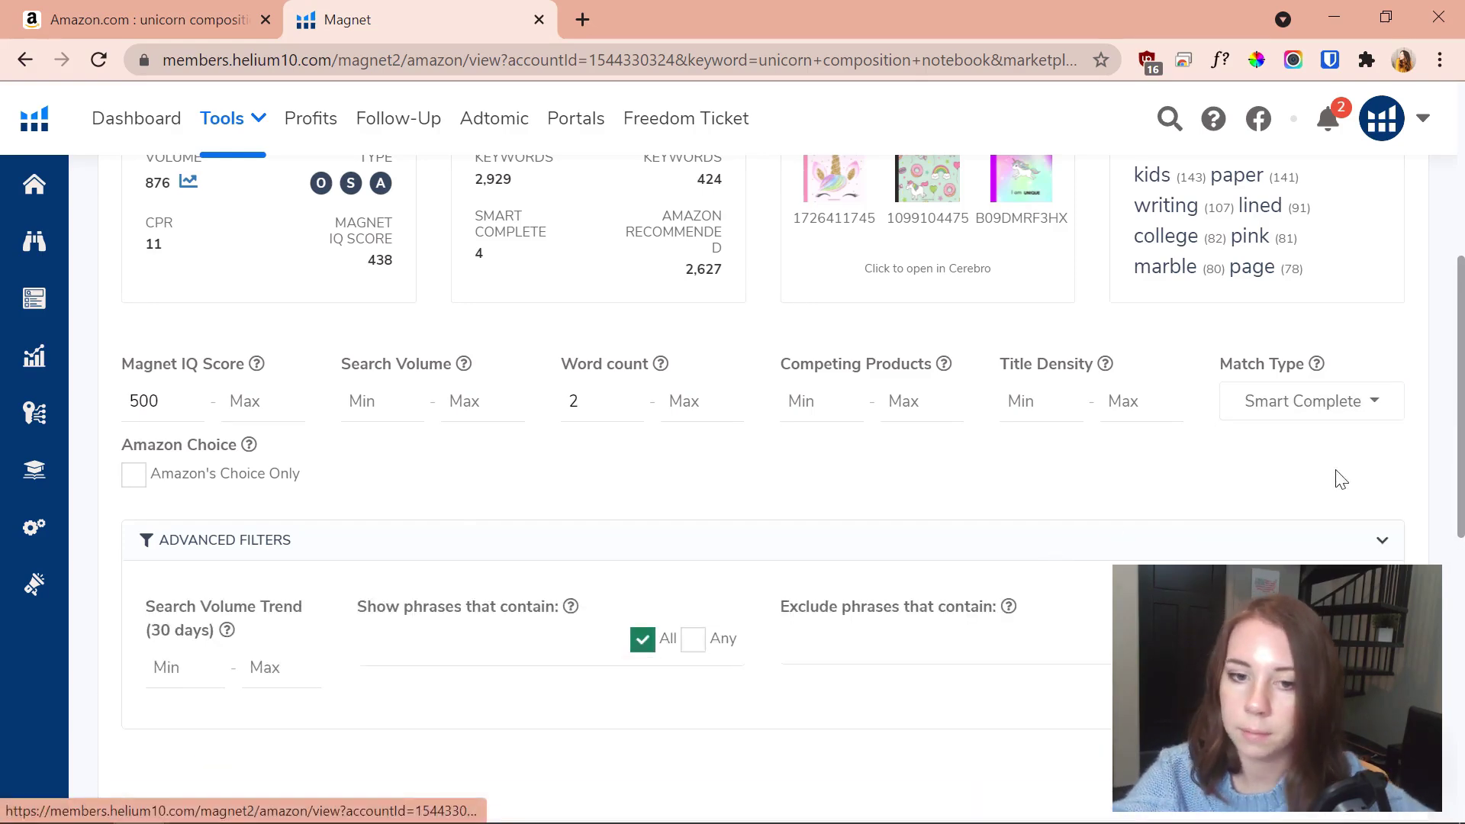
Apply the filters, then clear the 500 IQ minimum after zero results and re-apply
scroll(1086, 572, down, 3)
click(1267, 315)
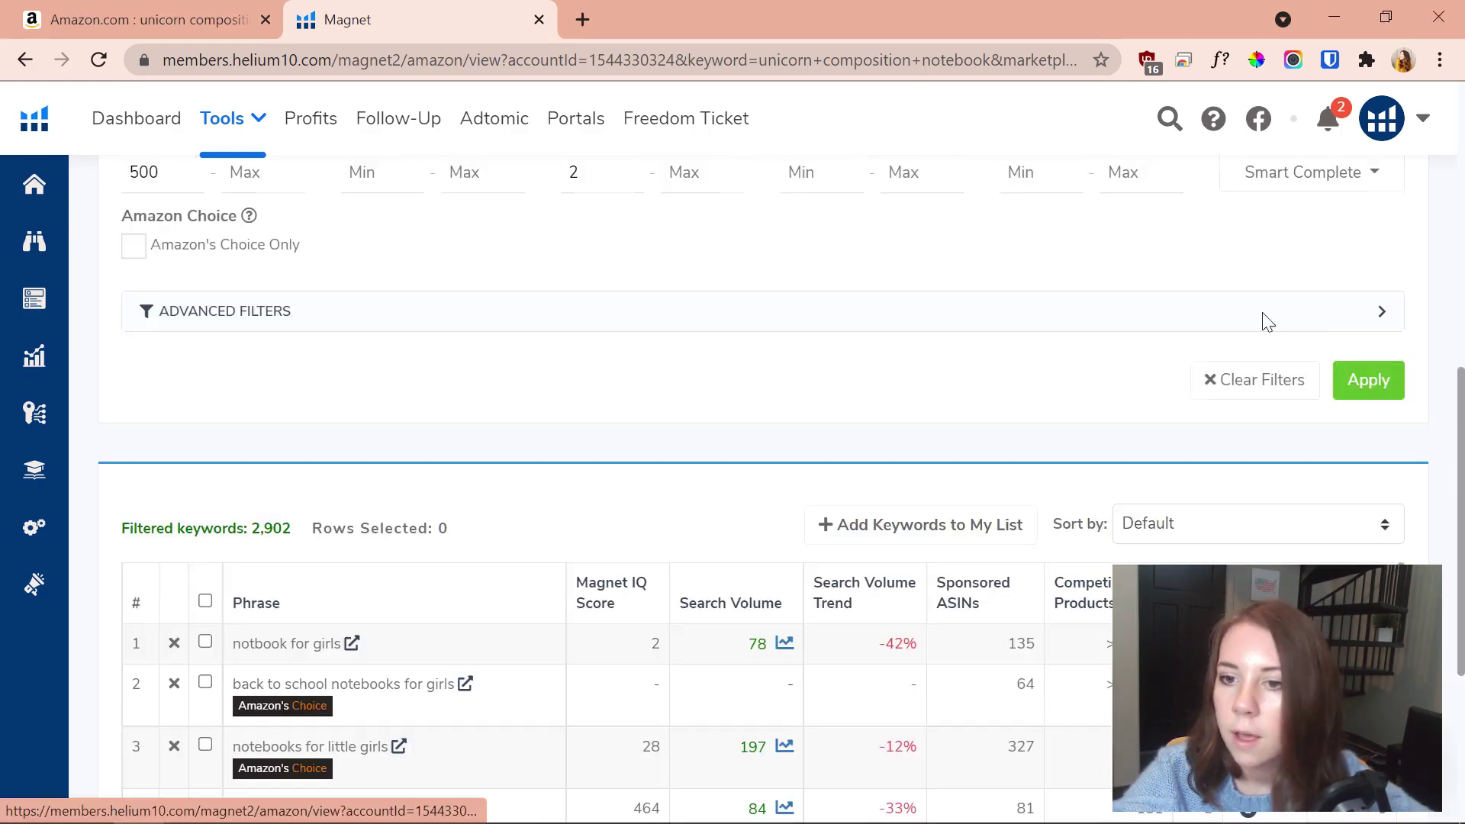
click(1366, 380)
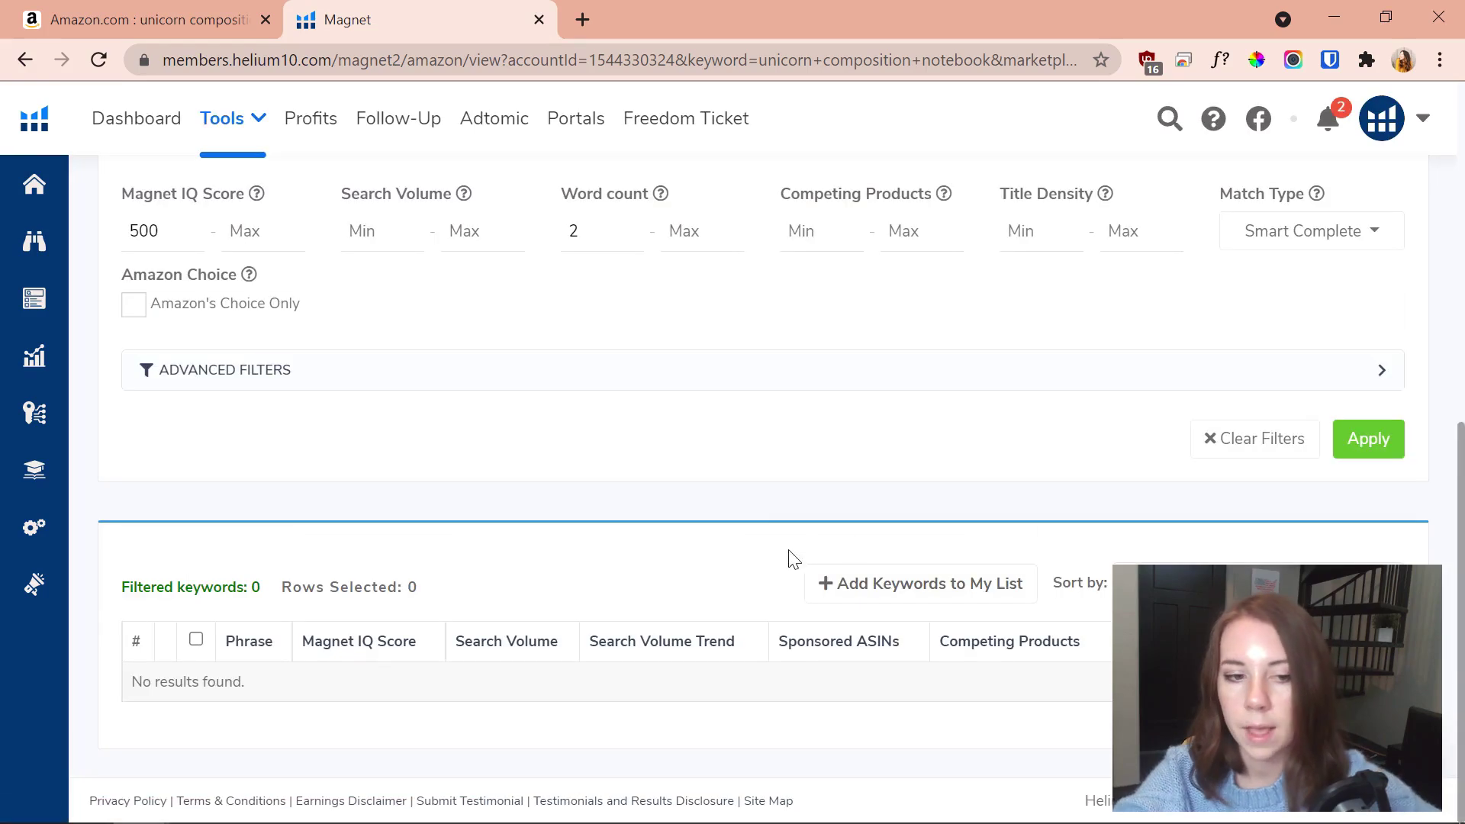
scroll(213, 661, up, 1)
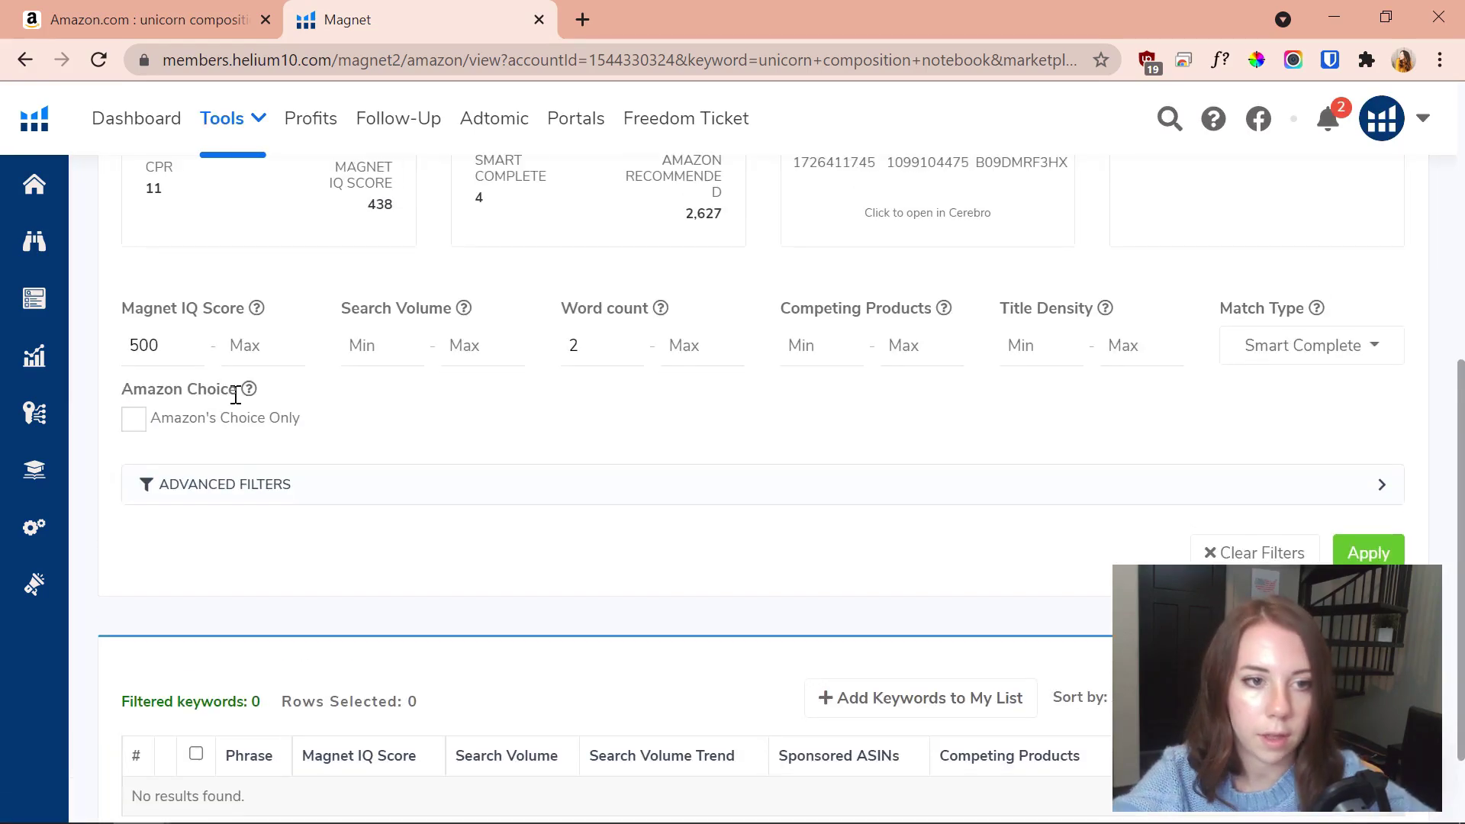
double_click(155, 343)
key(BackSpace)
key(Return)
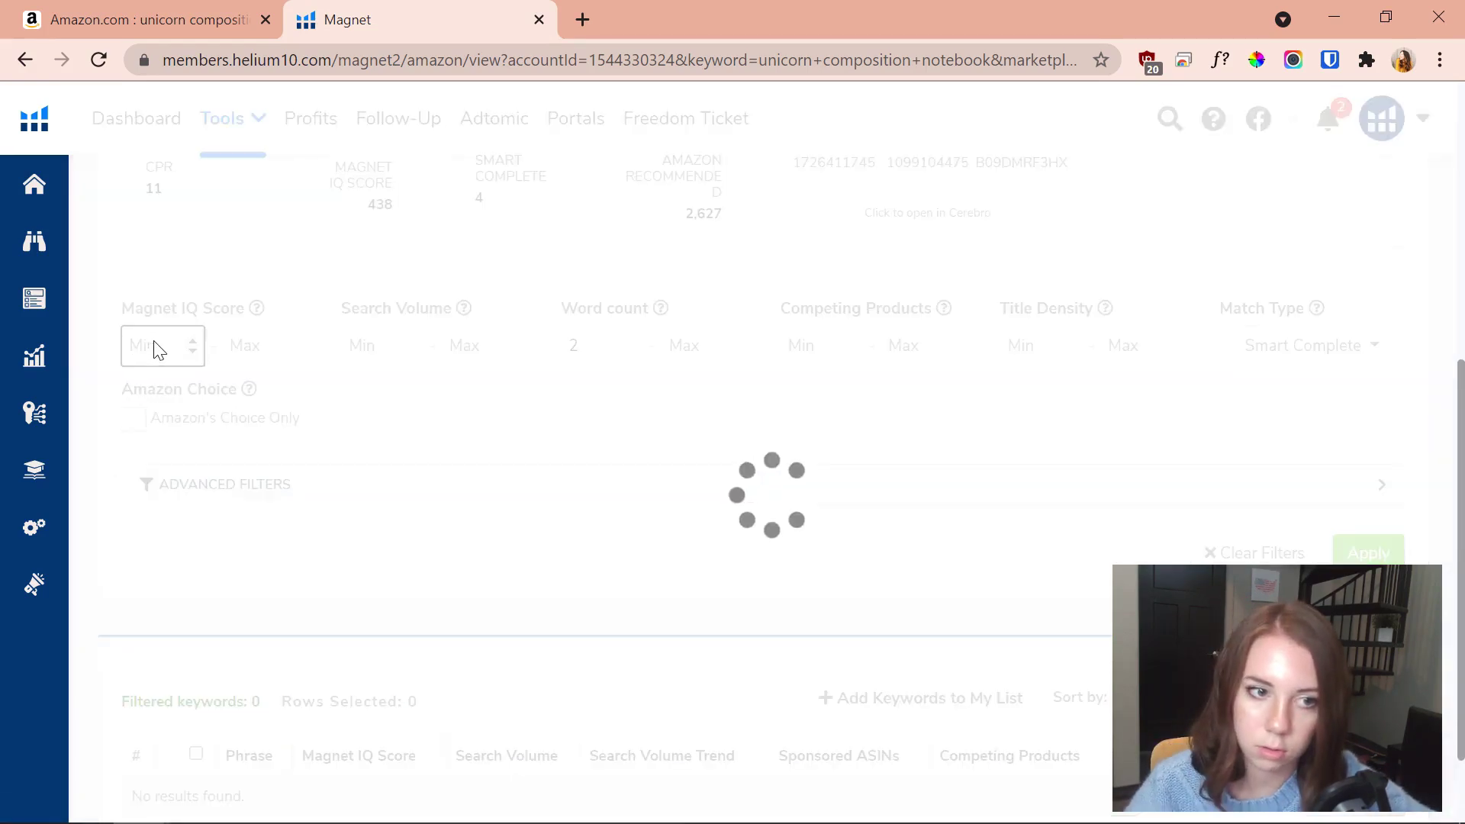
scroll(438, 326, down, 5)
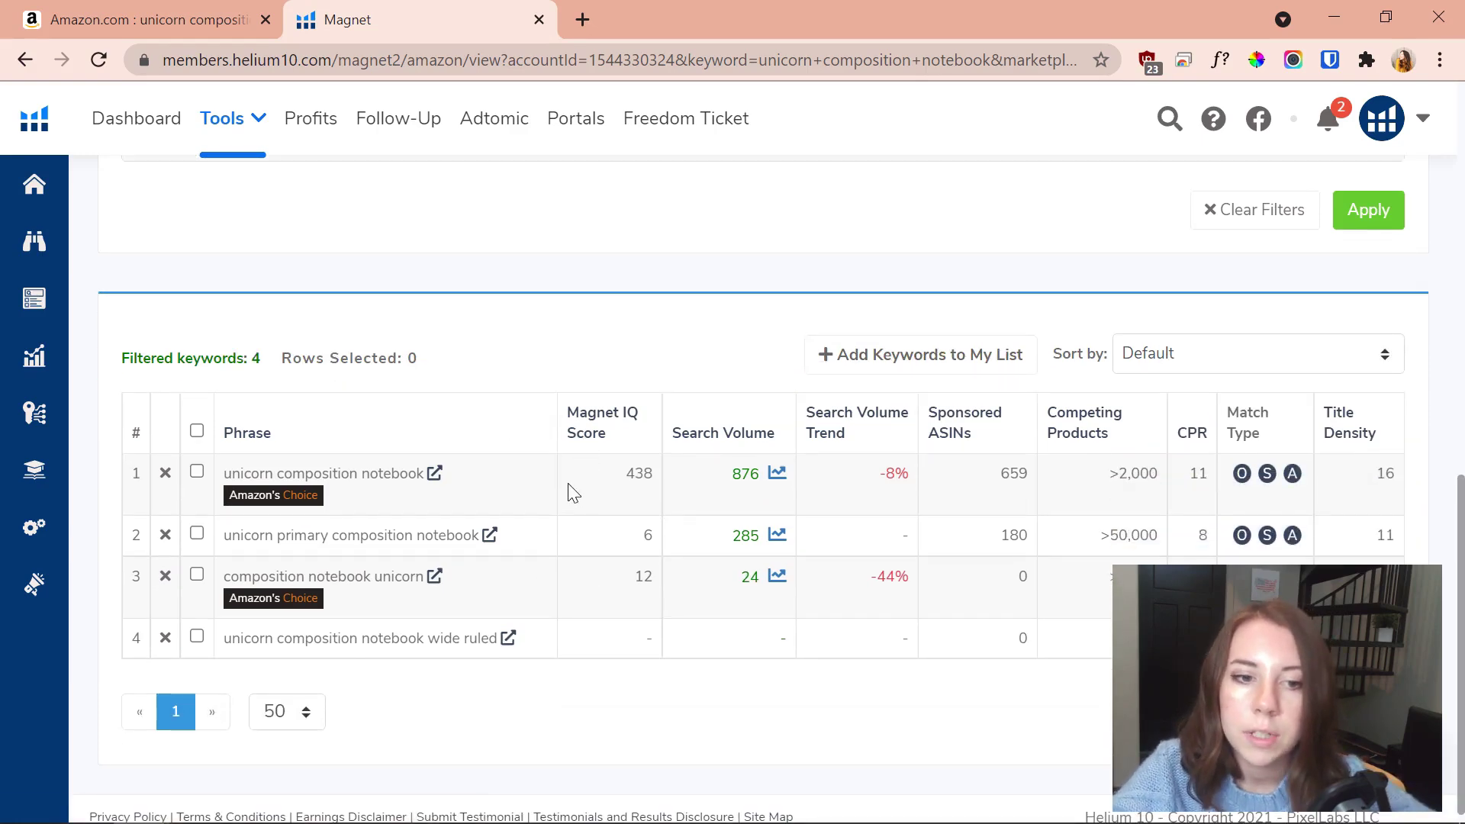
scroll(523, 654, up, 10)
scroll(326, 295, down, 10)
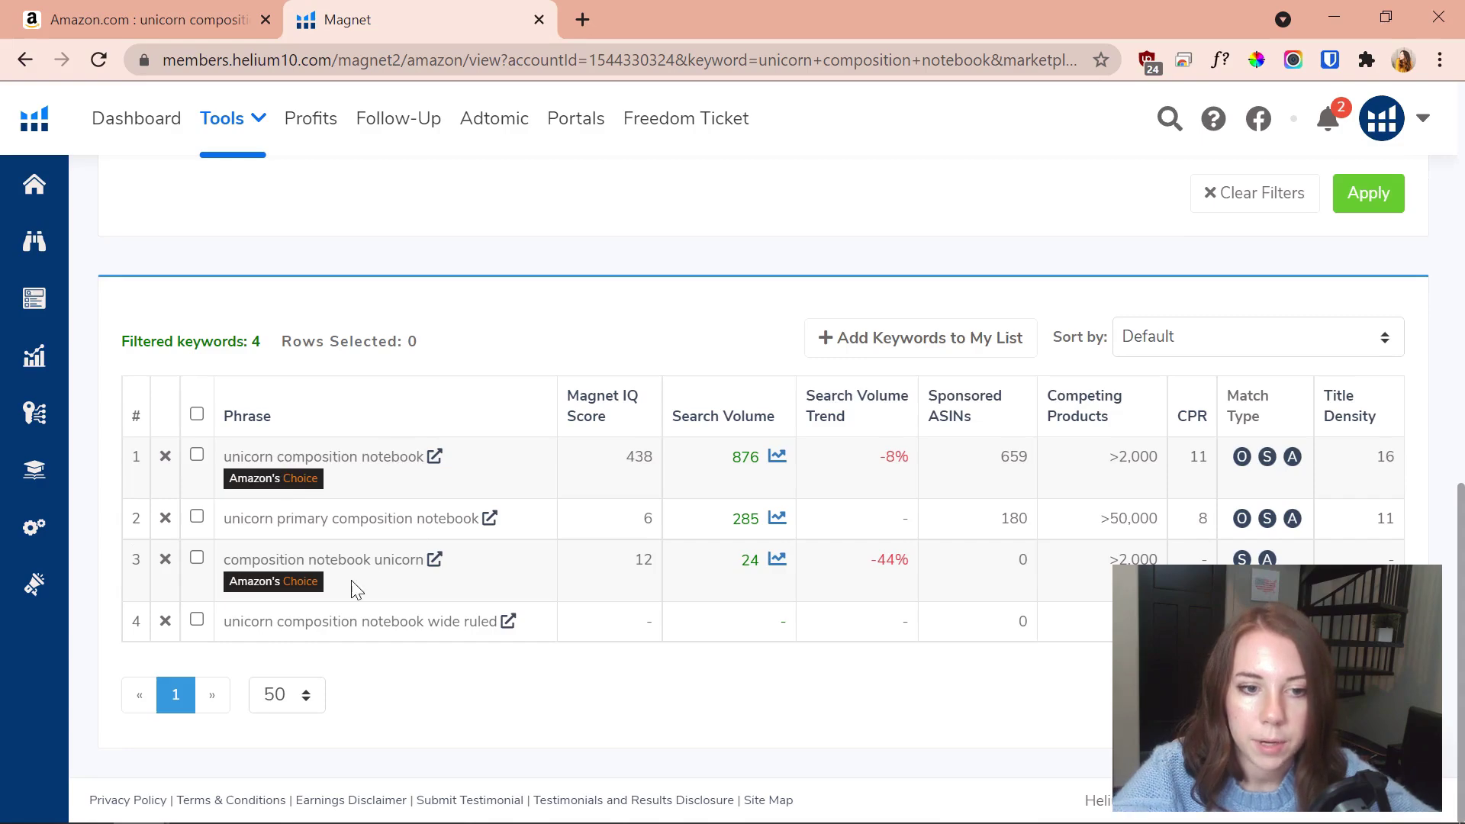
scroll(357, 590, up, 10)
drag(137, 338, 216, 386)
click(430, 389)
click(451, 431)
scroll(466, 458, down, 7)
scroll(466, 458, down, 4)
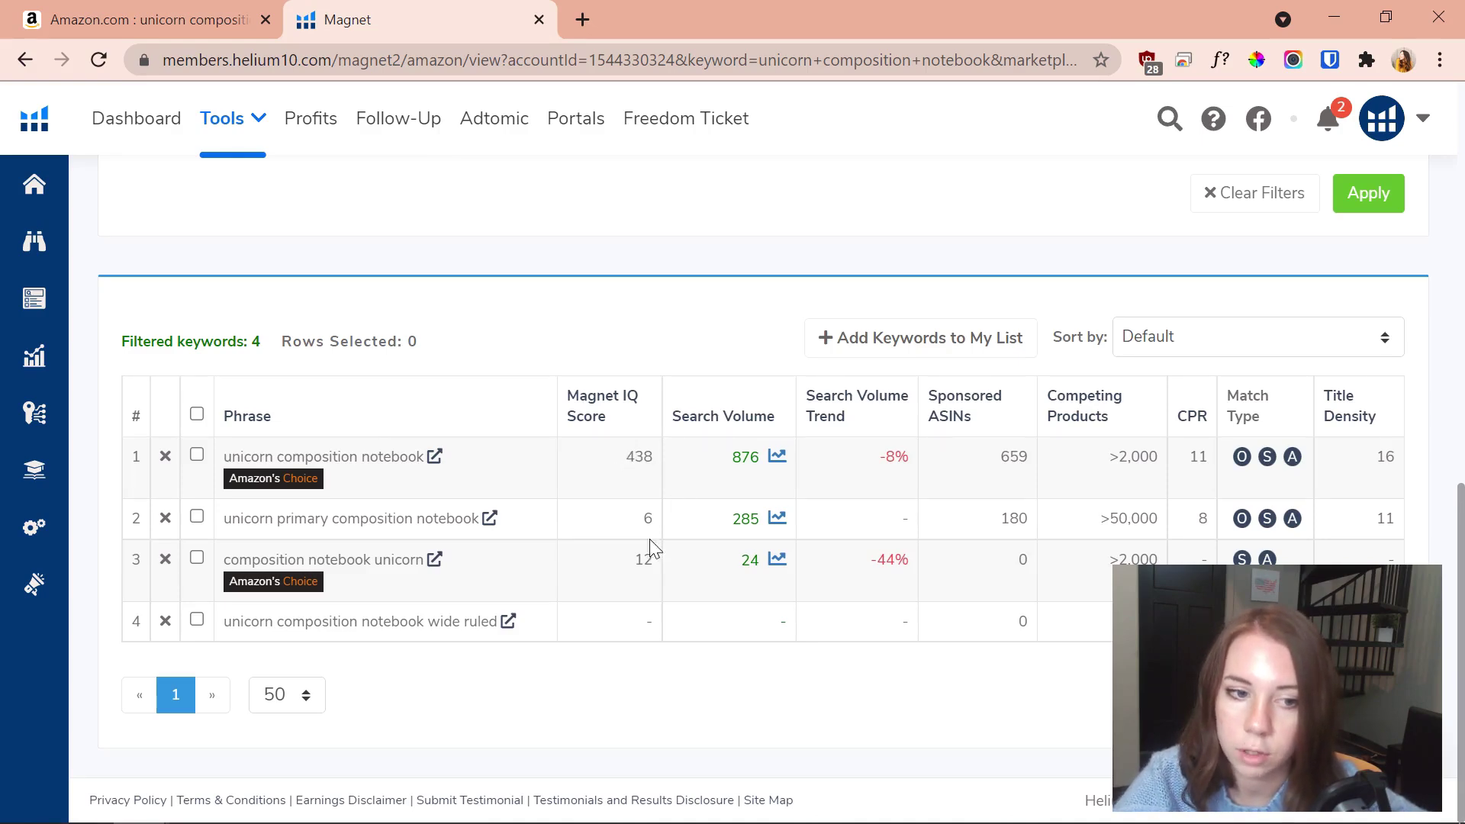
scroll(632, 486, up, 10)
drag(369, 330, 201, 327)
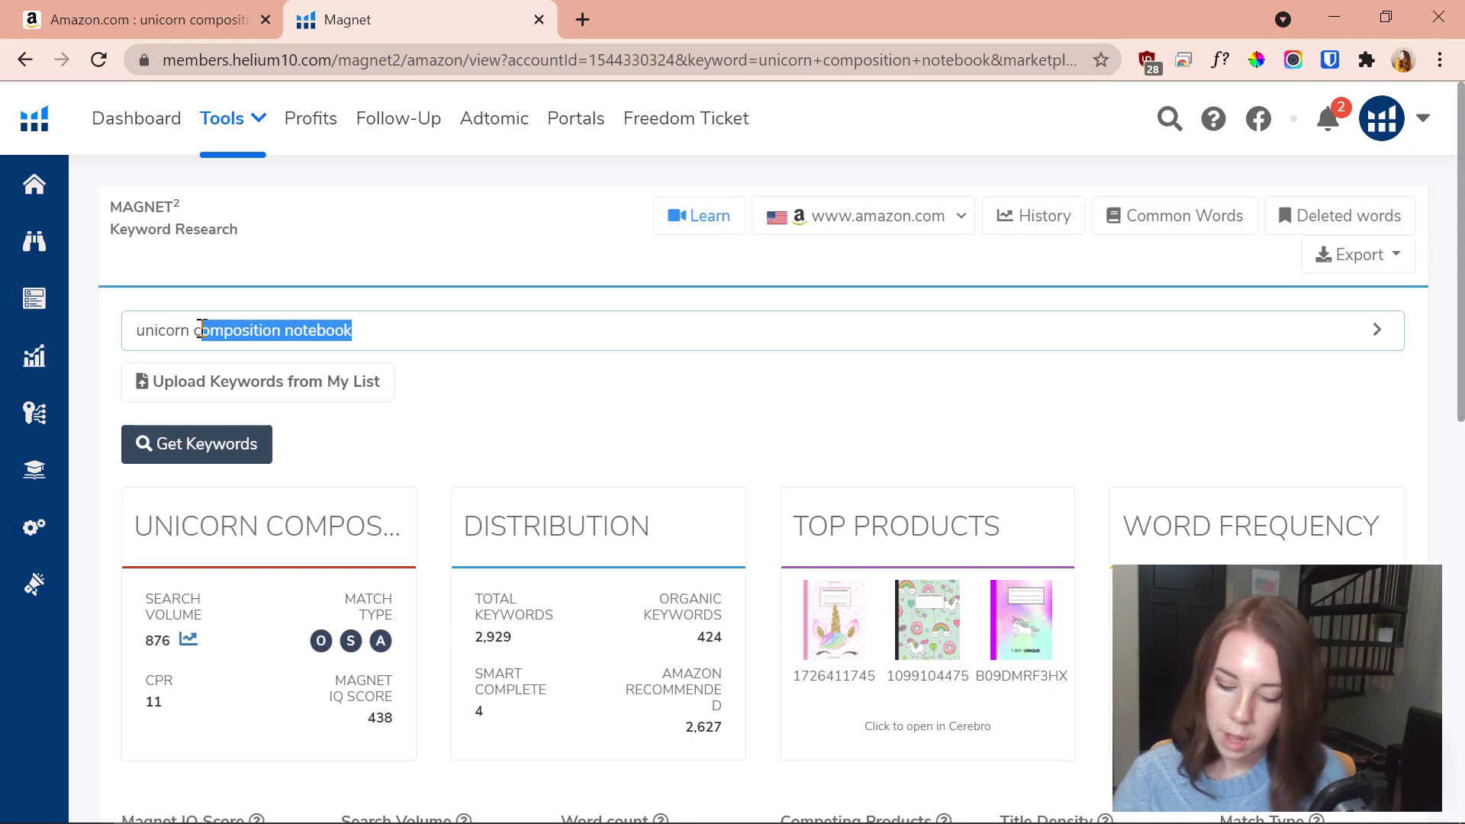
Replace 'composition notebook' with 'unicorn notebook' and get keywords, yielding 99 filtered results
key(BackSpace)
key(BackSpace)
text(noteo)
key(BackSpace)
text(b)
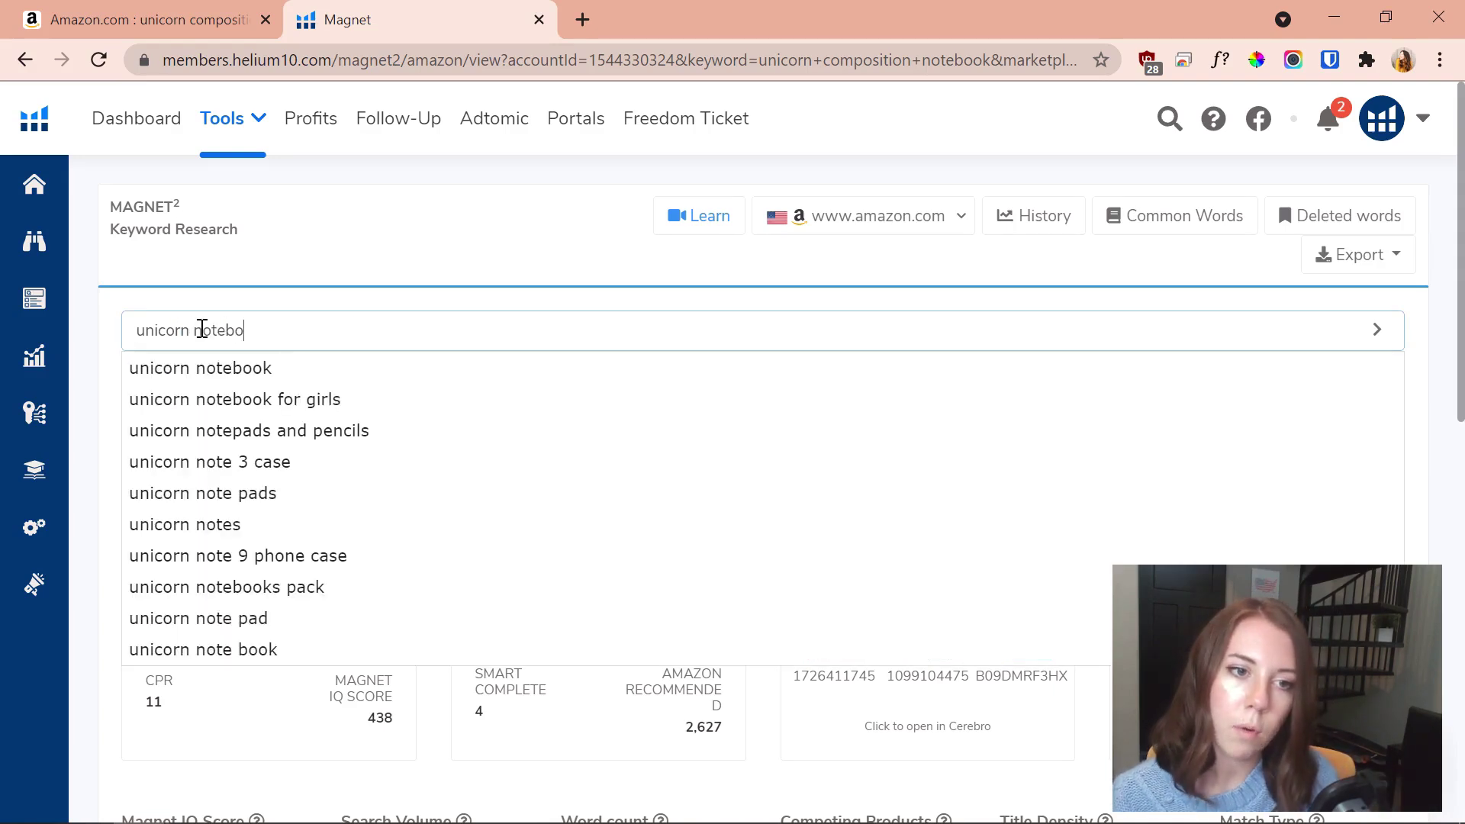
key(Return)
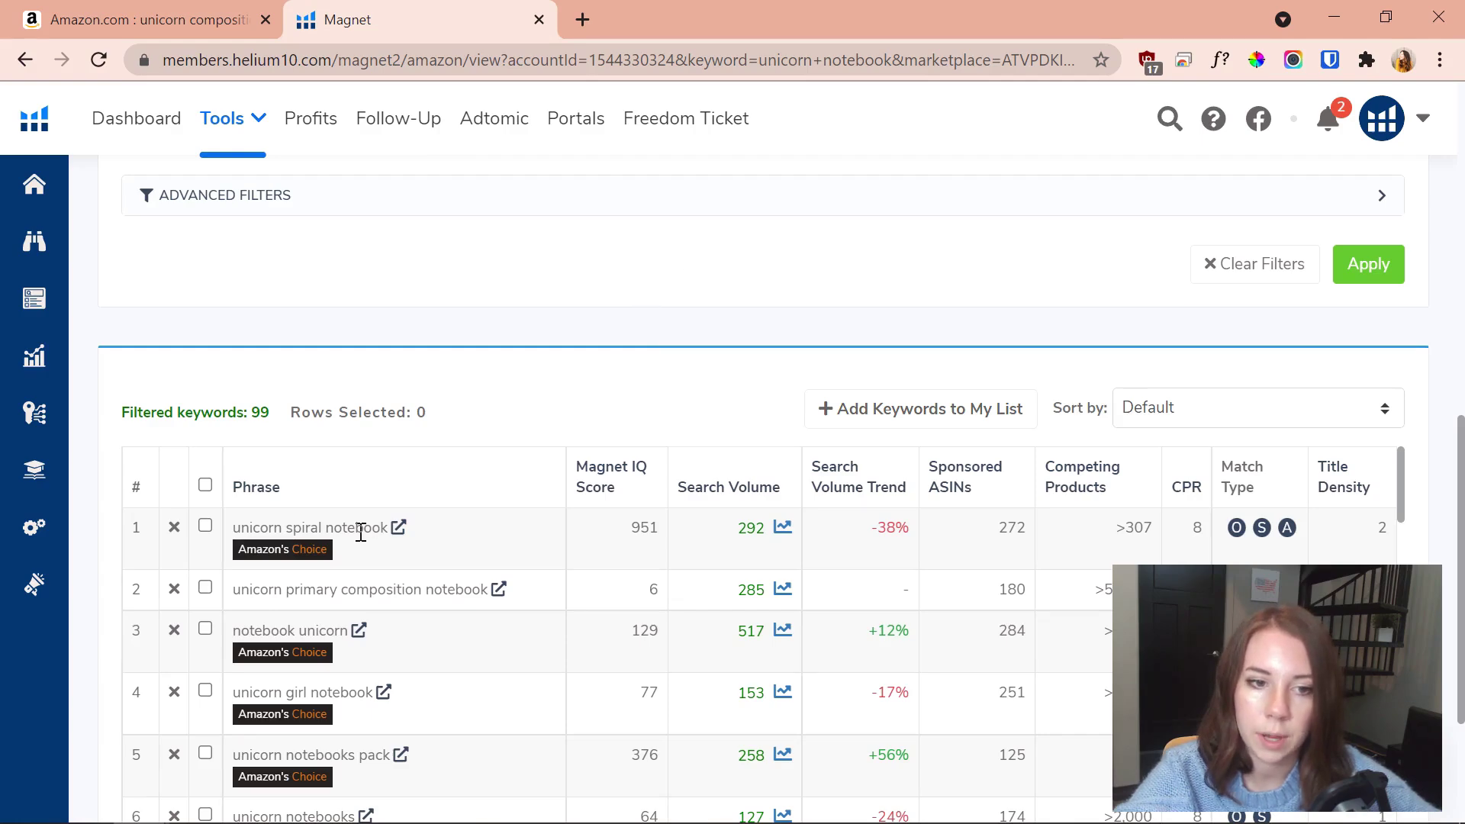
scroll(496, 422, down, 2)
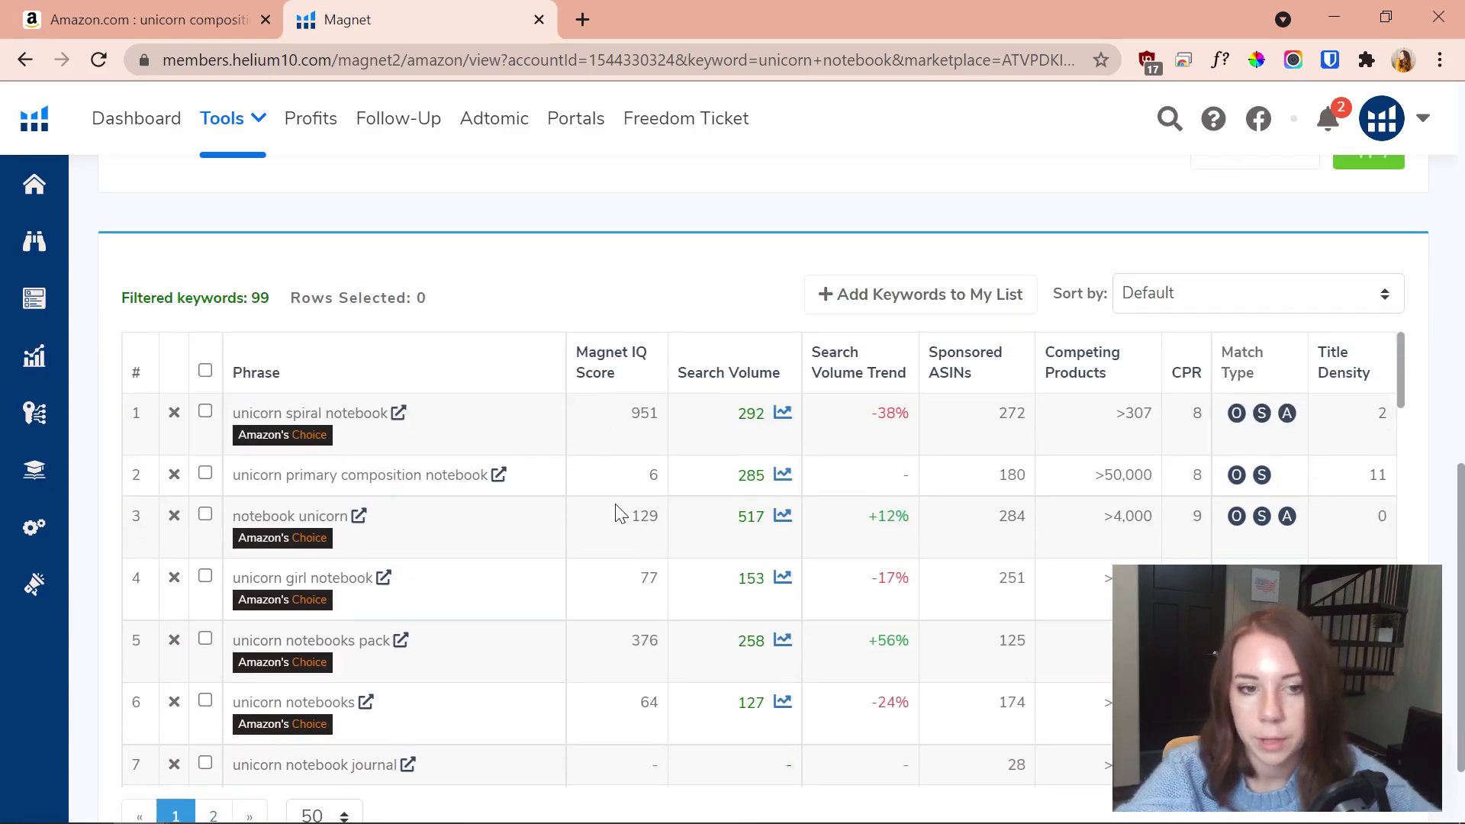
scroll(542, 547, down, 2)
Sort the 99 keywords by 'Magnet IQ Score High To Low', topped by a 1,347 score
scroll(1165, 404, up, 2)
click(1166, 405)
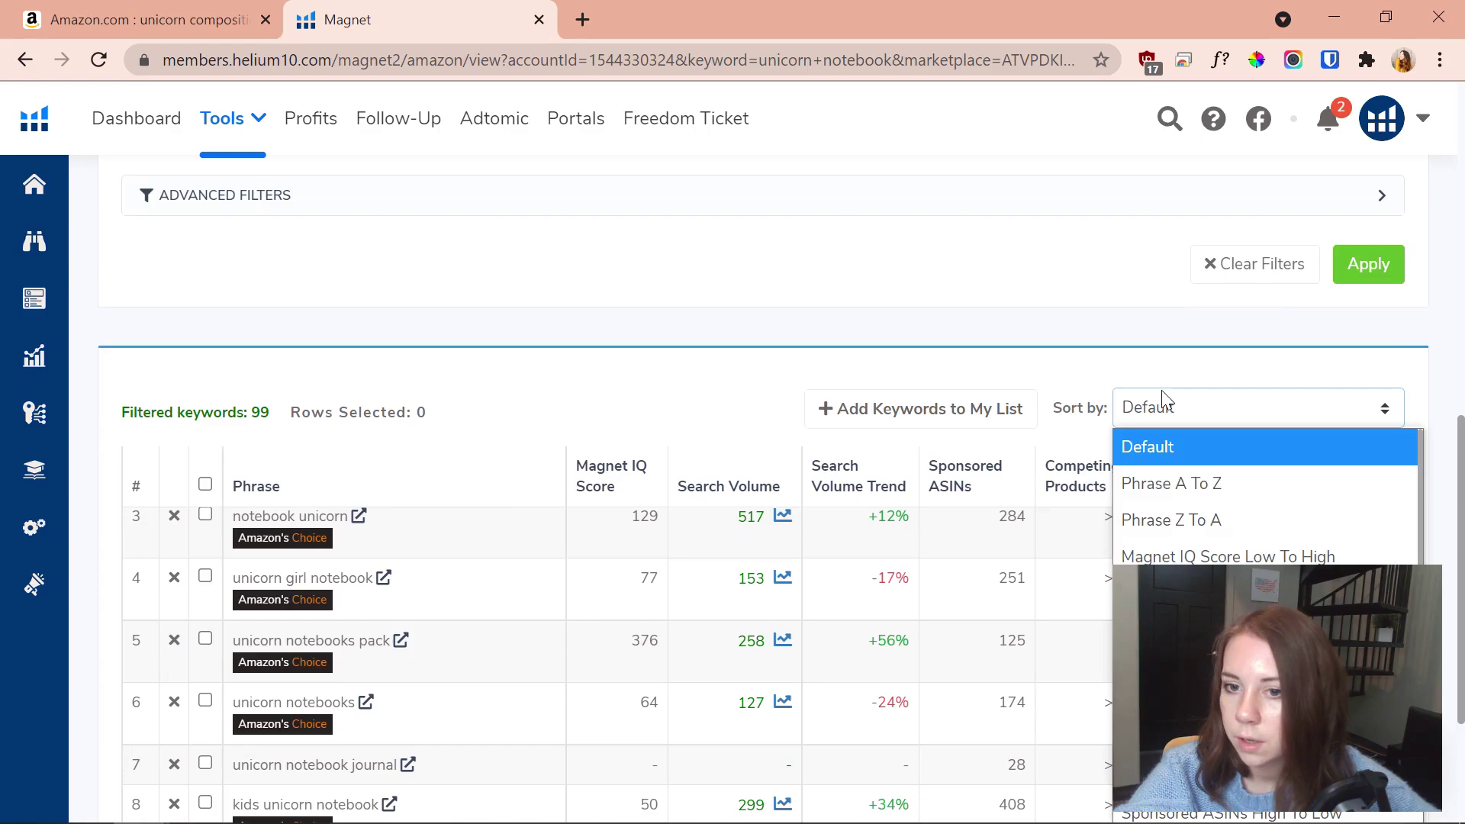
scroll(1165, 347, down, 2)
click(1214, 290)
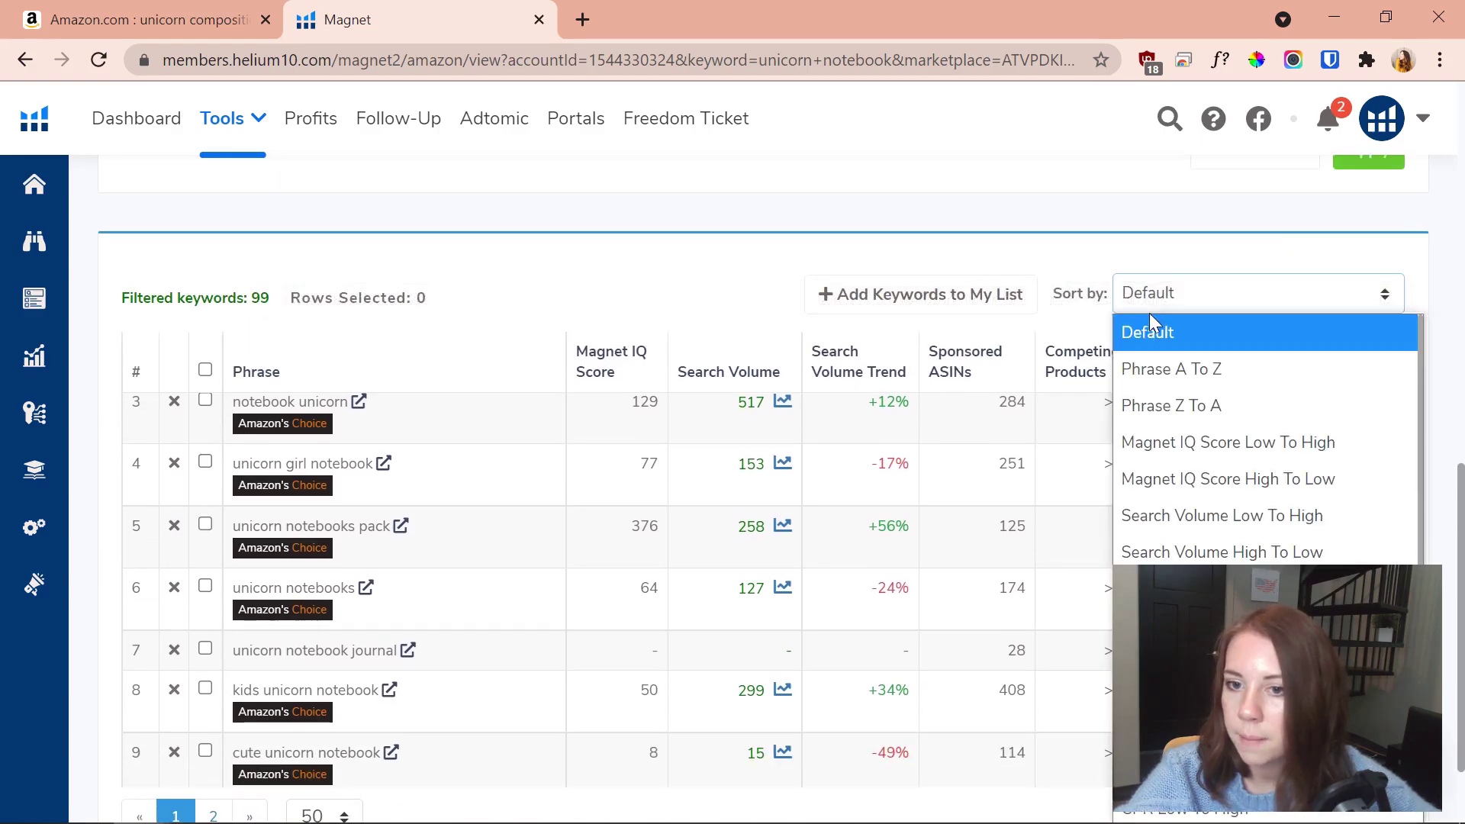
click(1284, 479)
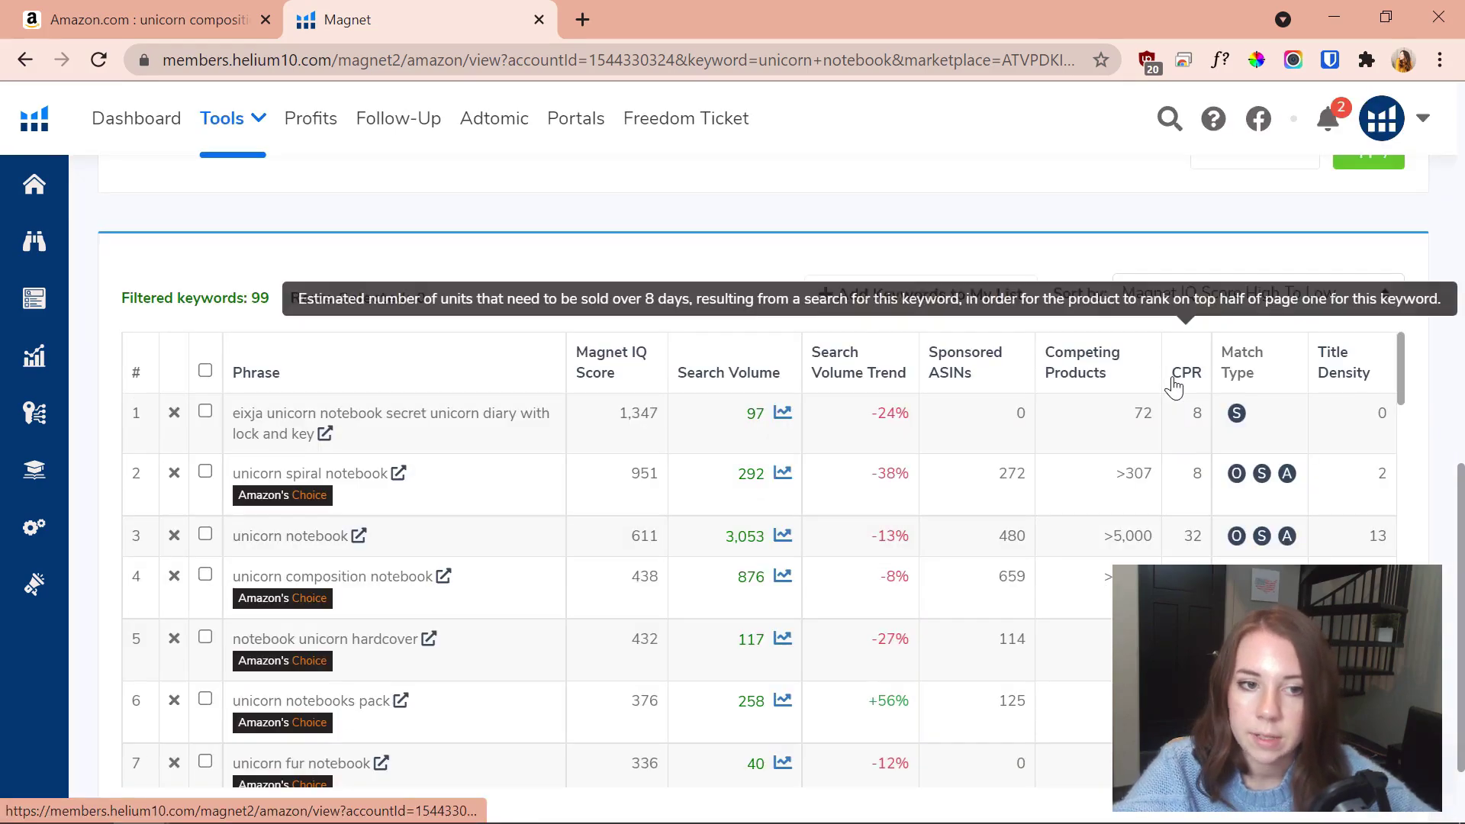
scroll(1092, 353, up, 3)
scroll(1190, 350, down, 3)
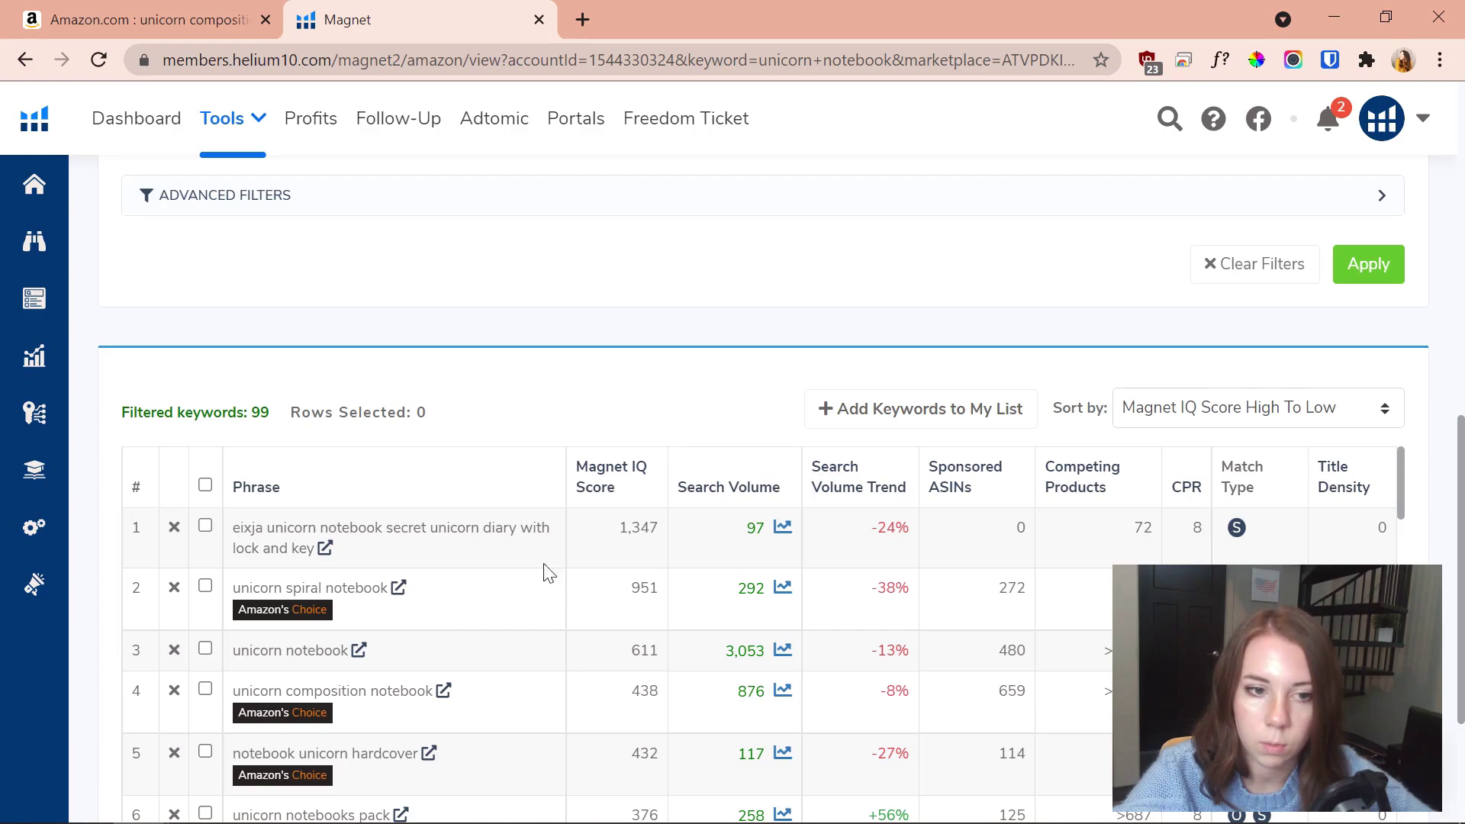
scroll(388, 533, down, 2)
scroll(533, 359, up, 2)
scroll(602, 274, down, 2)
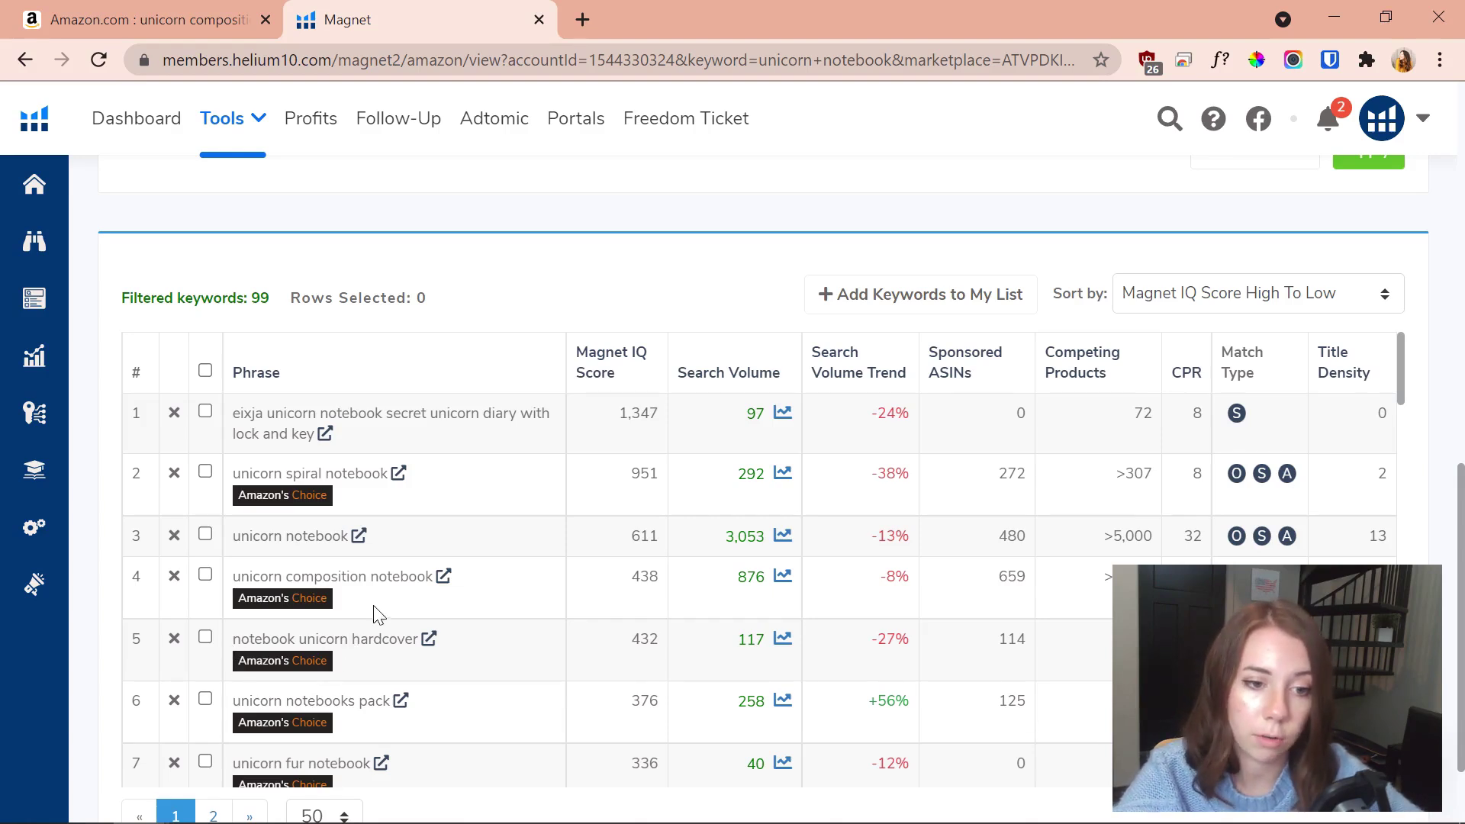
scroll(369, 573, down, 2)
scroll(458, 664, down, 1)
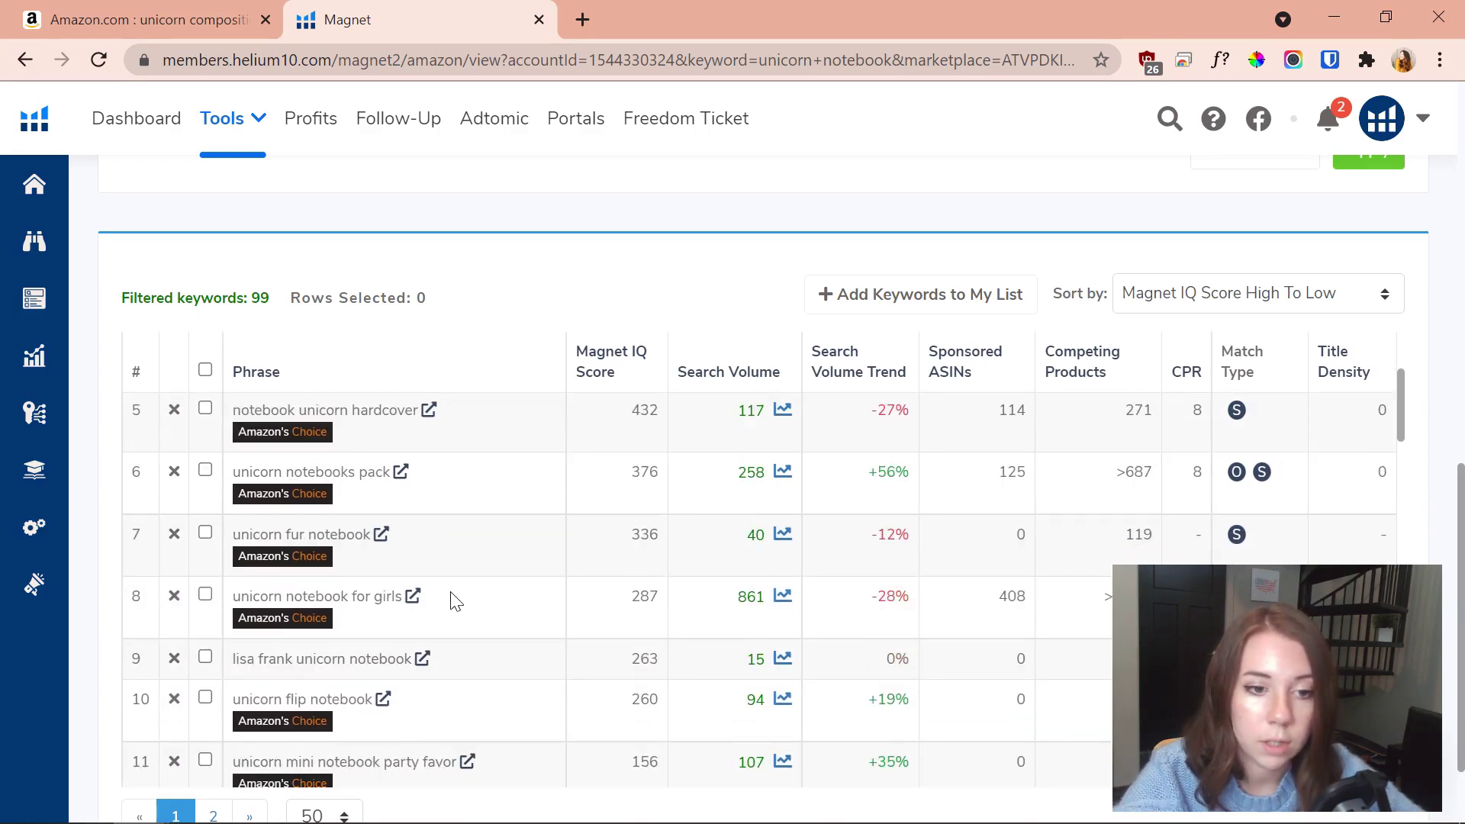
scroll(998, 165, down, 1)
scroll(998, 160, down, 1)
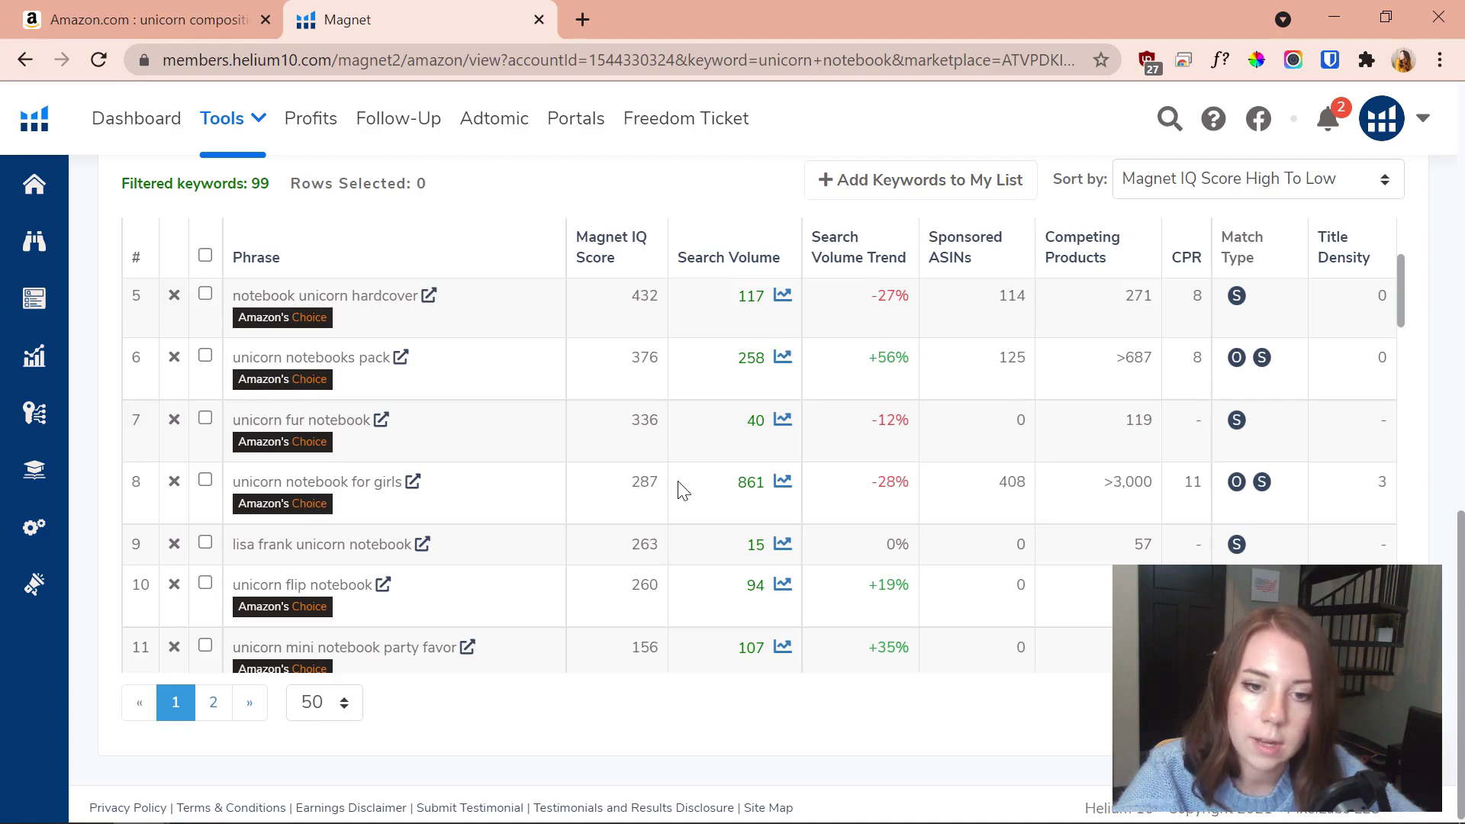
scroll(683, 491, down, 2)
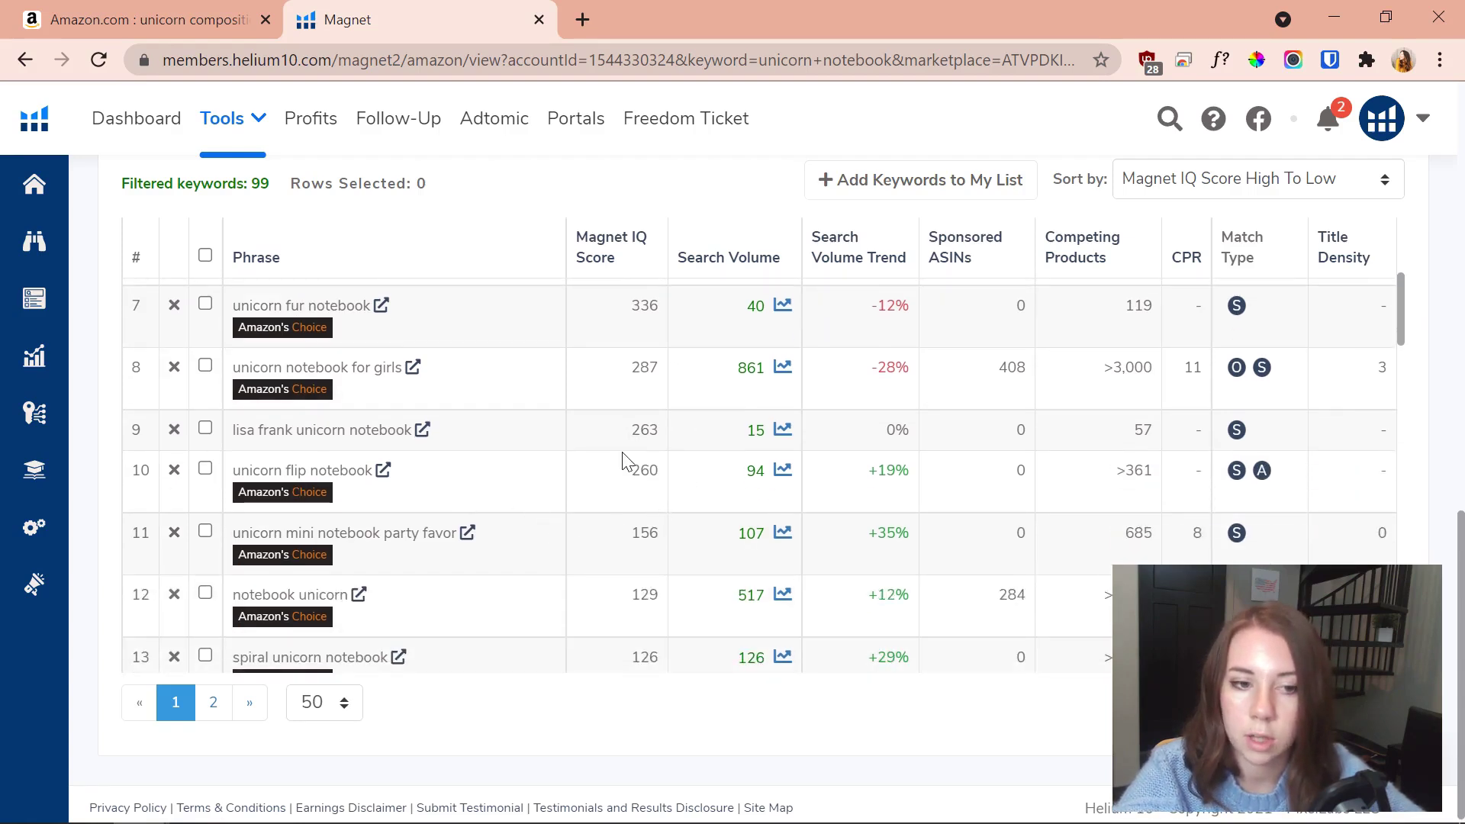
scroll(624, 455, down, 2)
scroll(622, 458, down, 4)
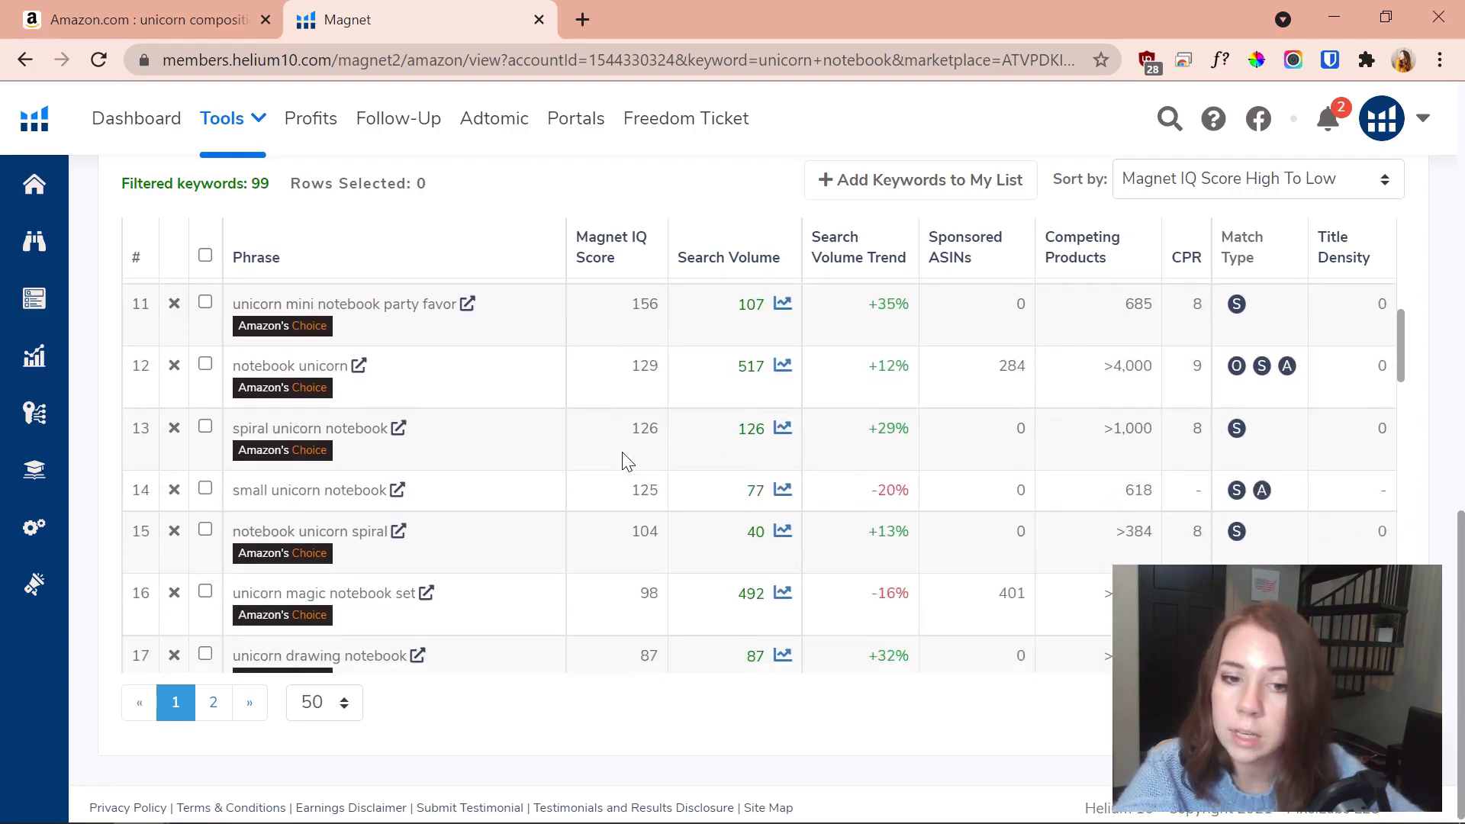
scroll(623, 457, up, 1)
scroll(603, 473, down, 1)
scroll(603, 479, down, 5)
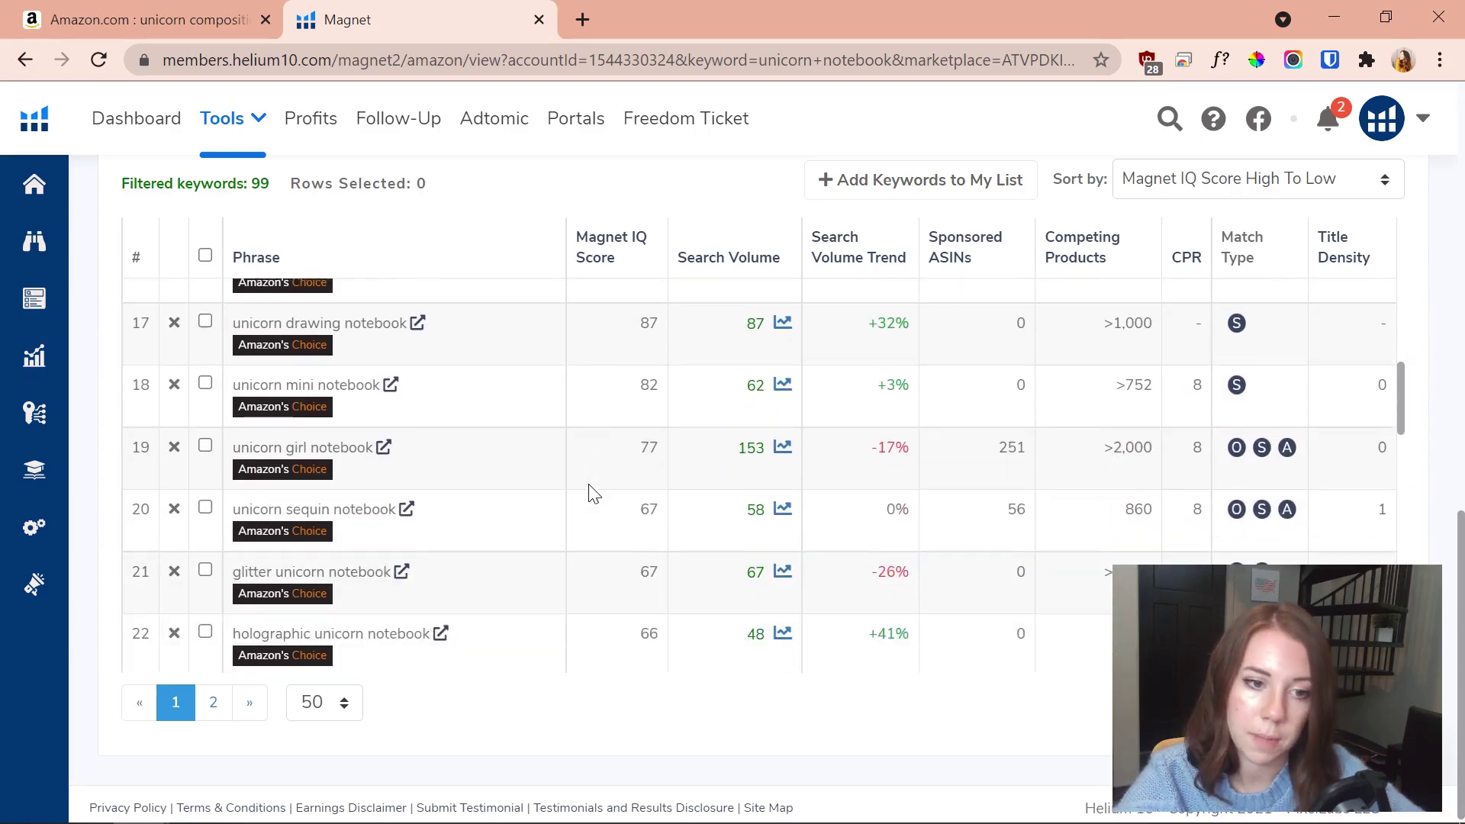
scroll(301, 500, down, 2)
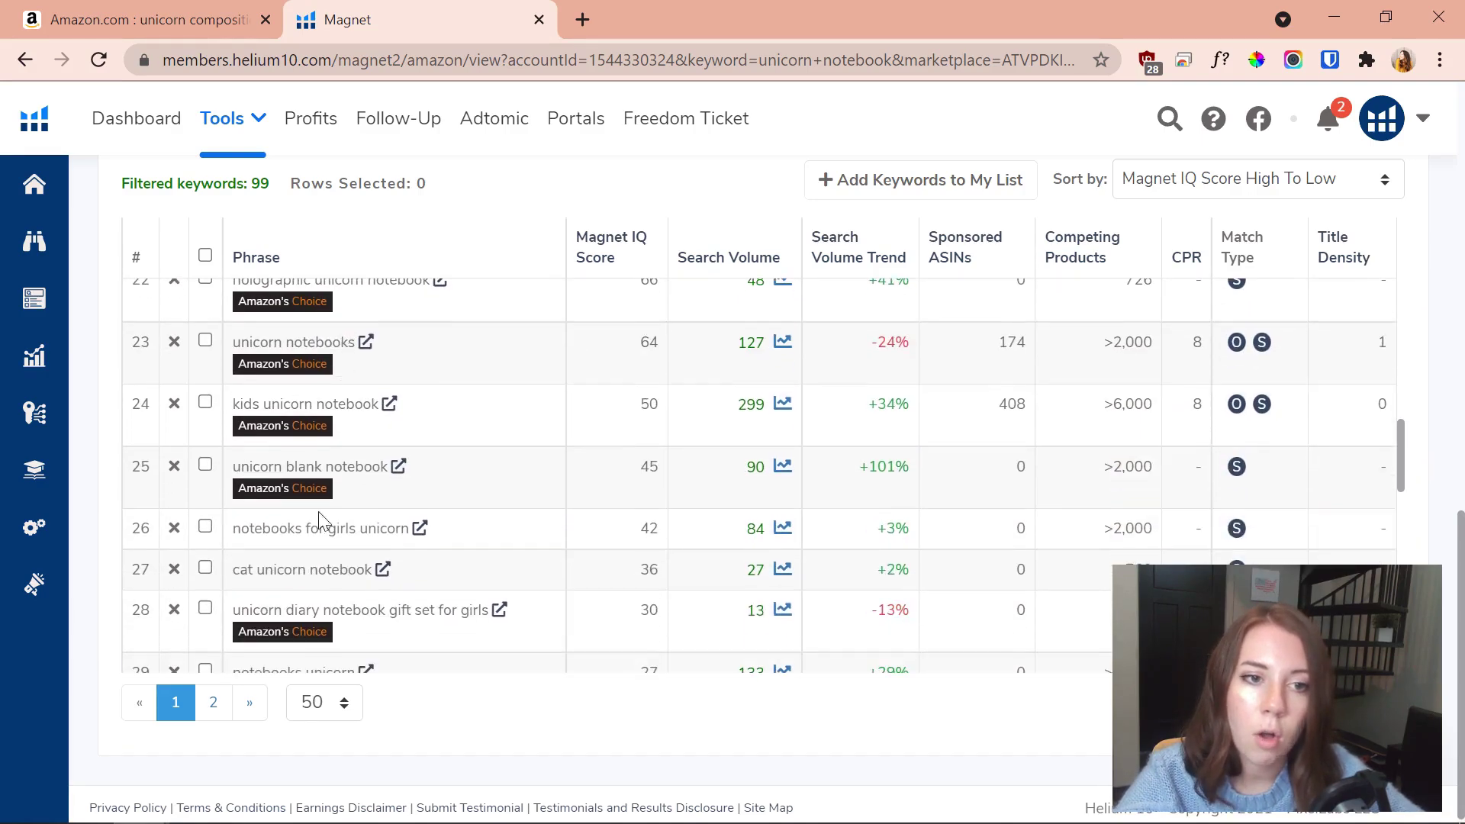
scroll(377, 467, down, 2)
scroll(376, 442, down, 2)
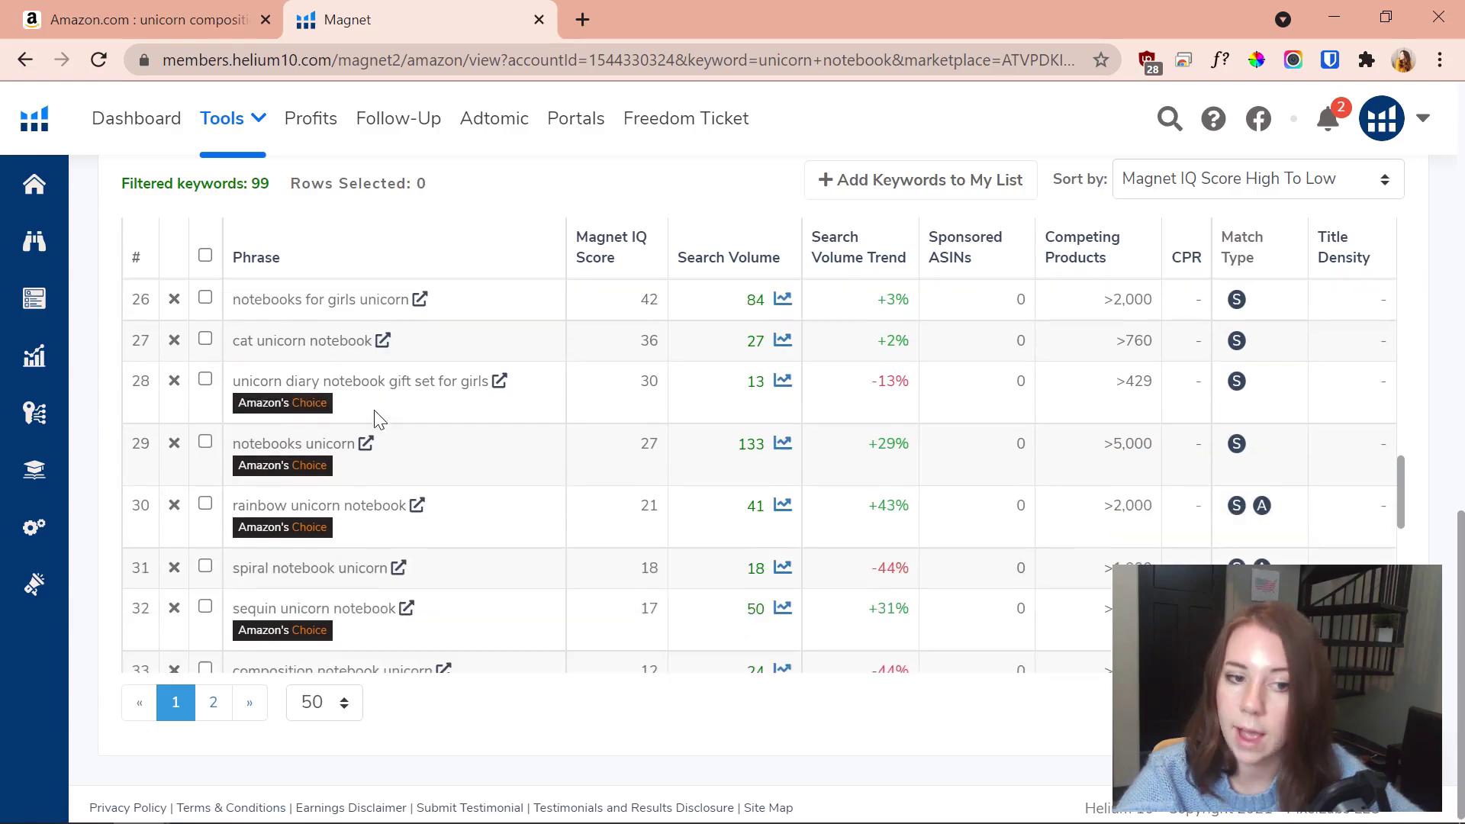
scroll(504, 405, down, 10)
scroll(663, 547, up, 6)
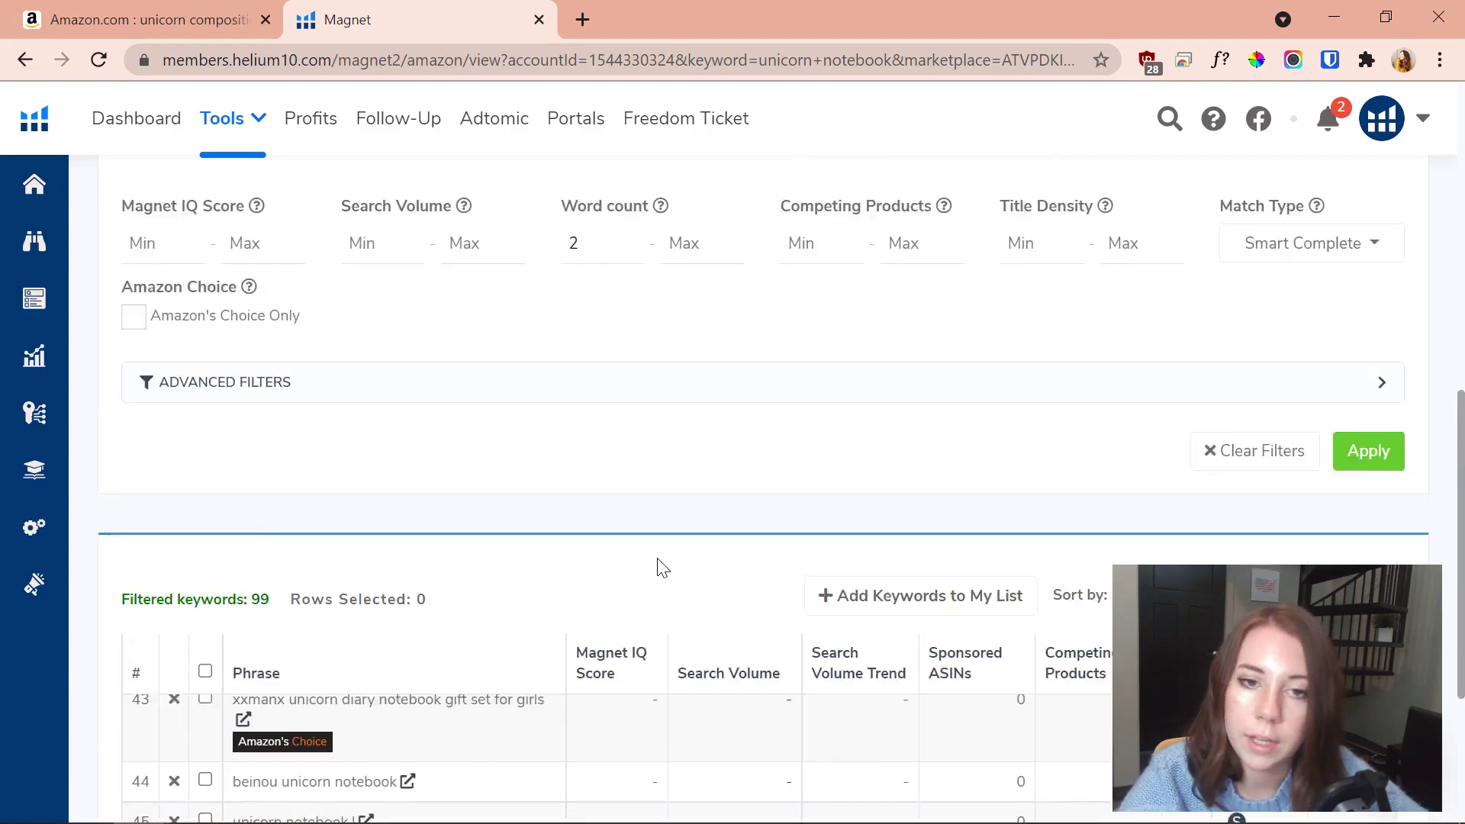
scroll(671, 579, down, 6)
scroll(660, 603, up, 8)
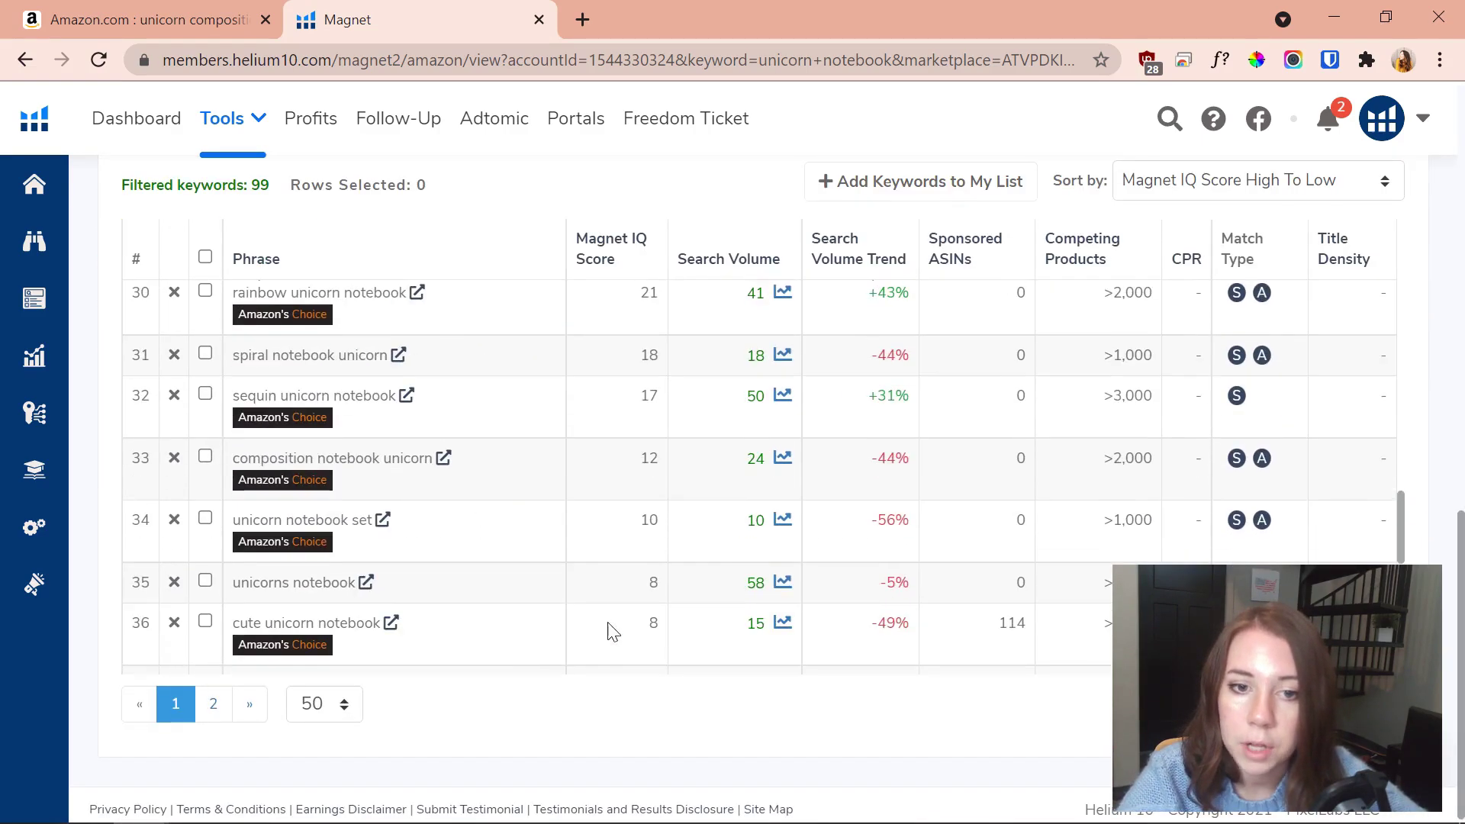
scroll(641, 629, up, 5)
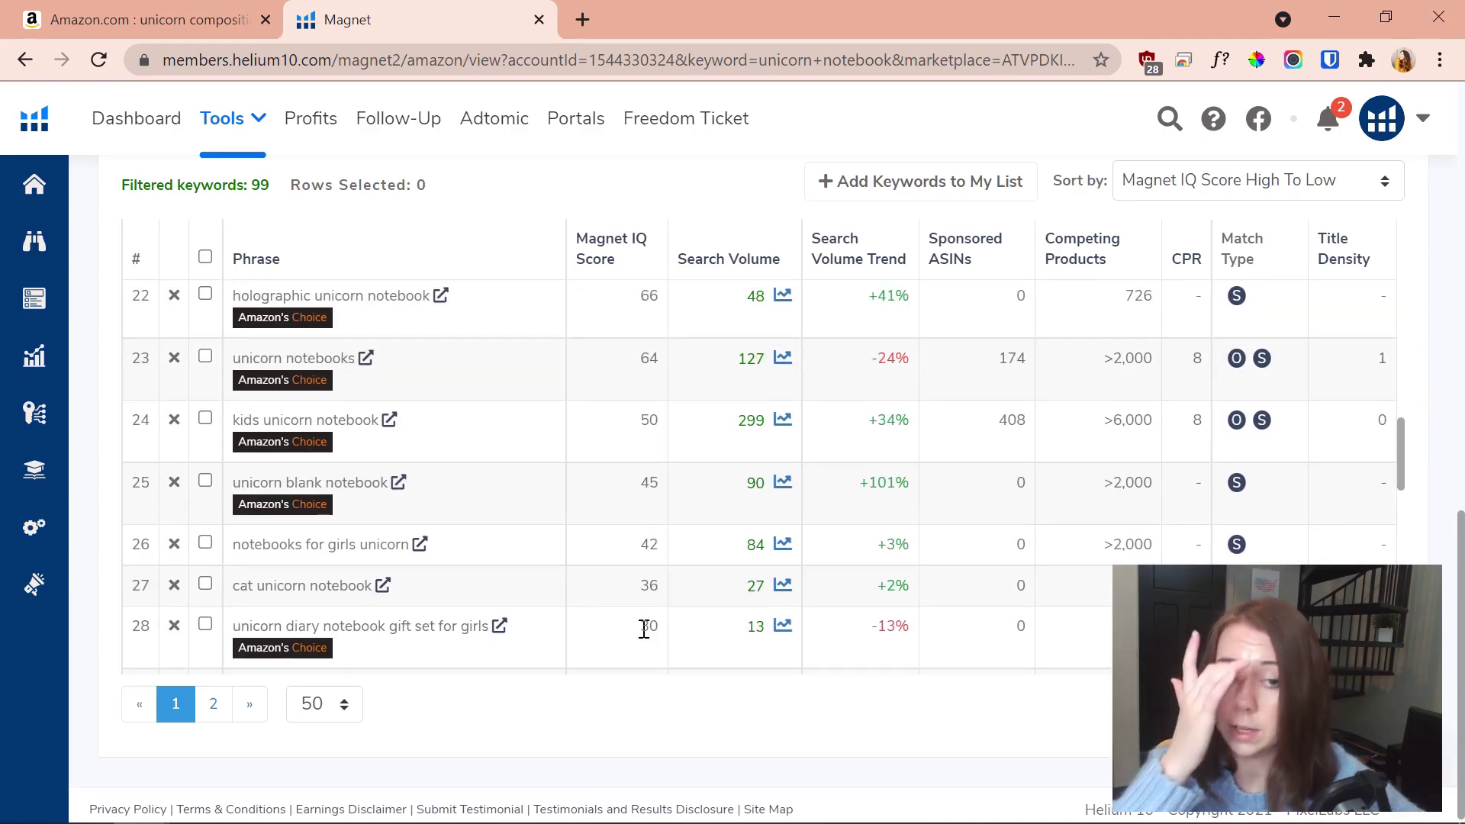
scroll(645, 625, up, 1)
scroll(647, 622, up, 12)
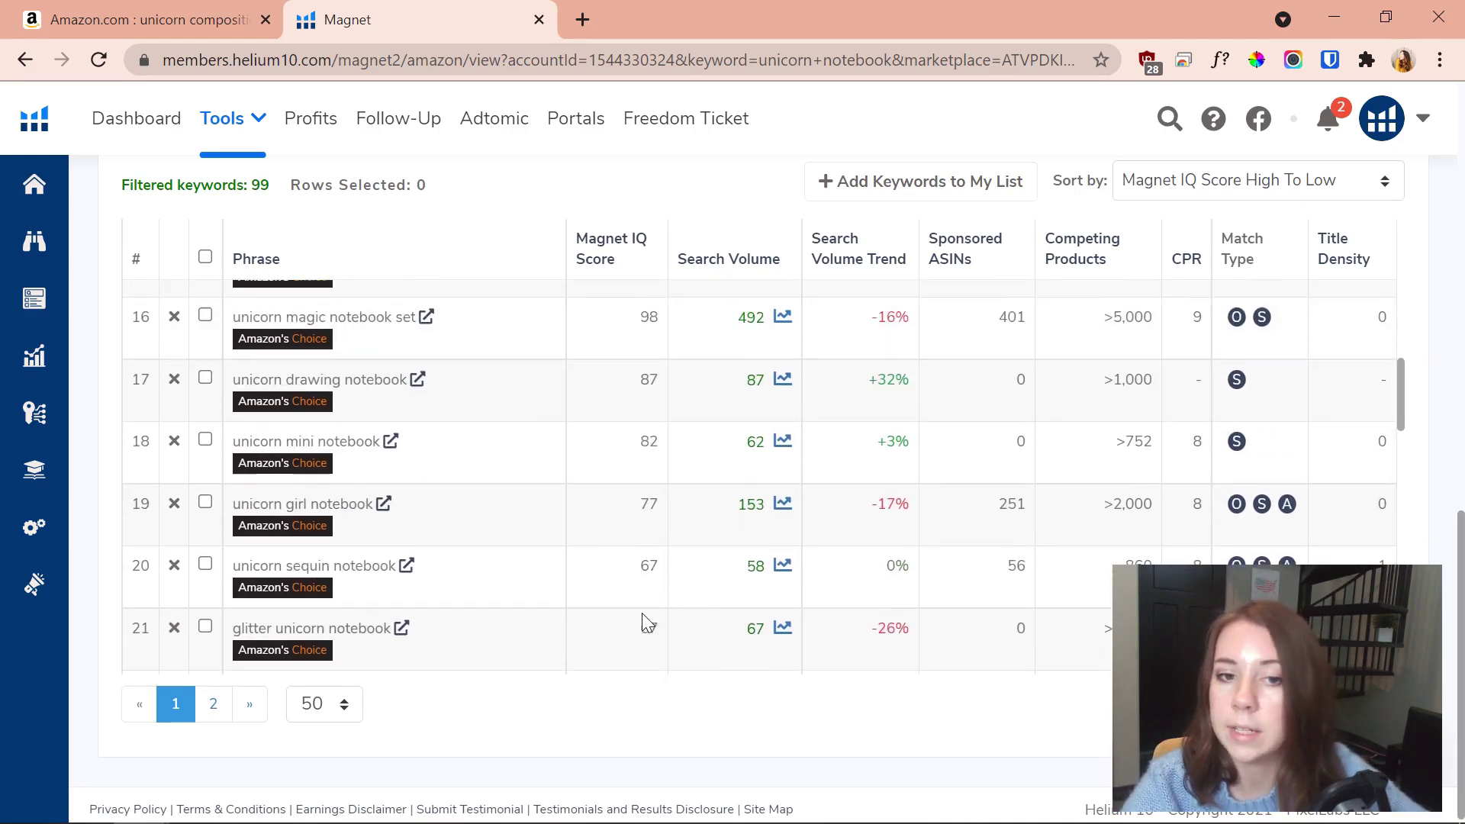
scroll(619, 341, up, 10)
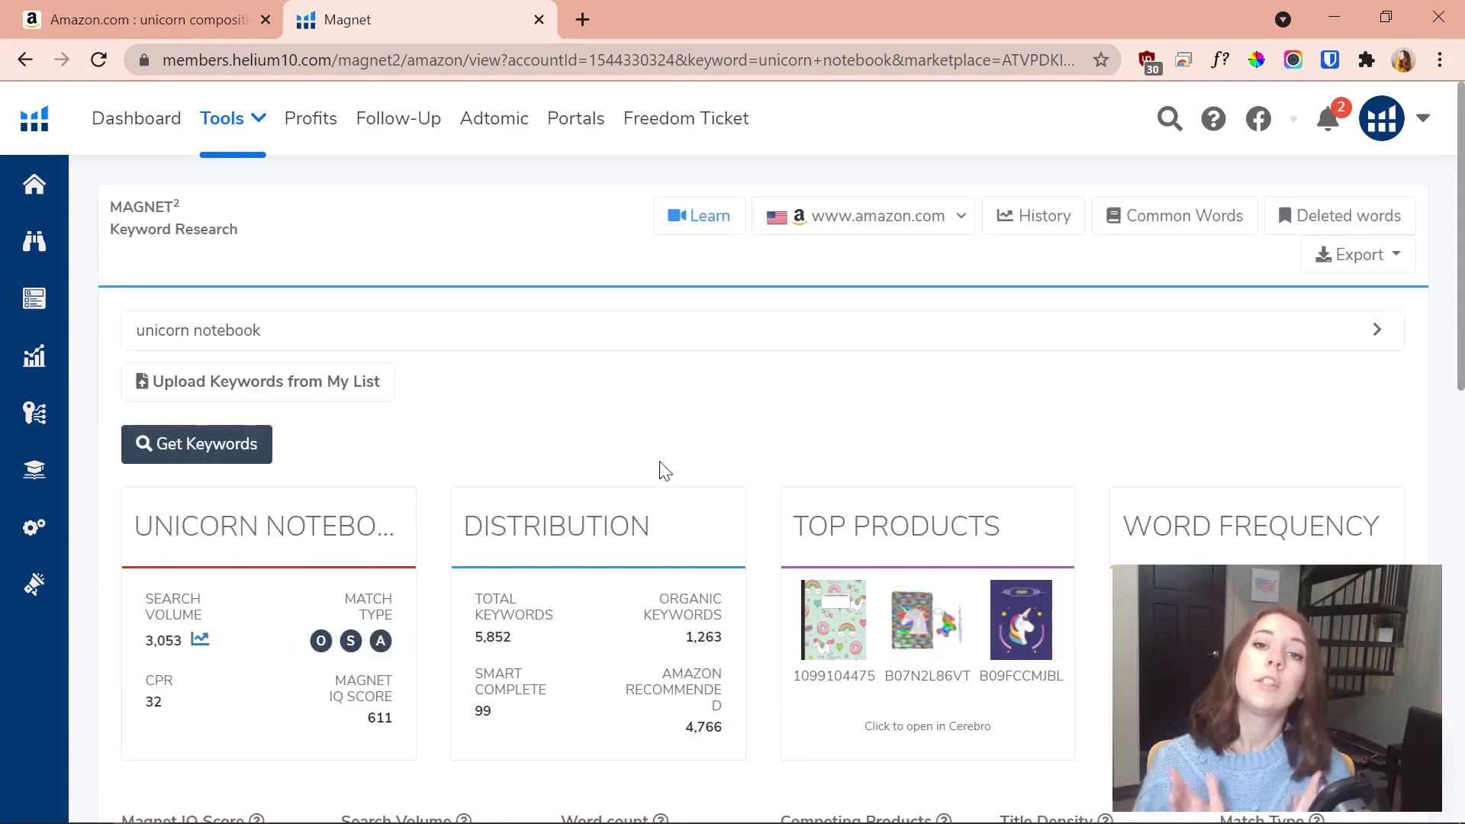